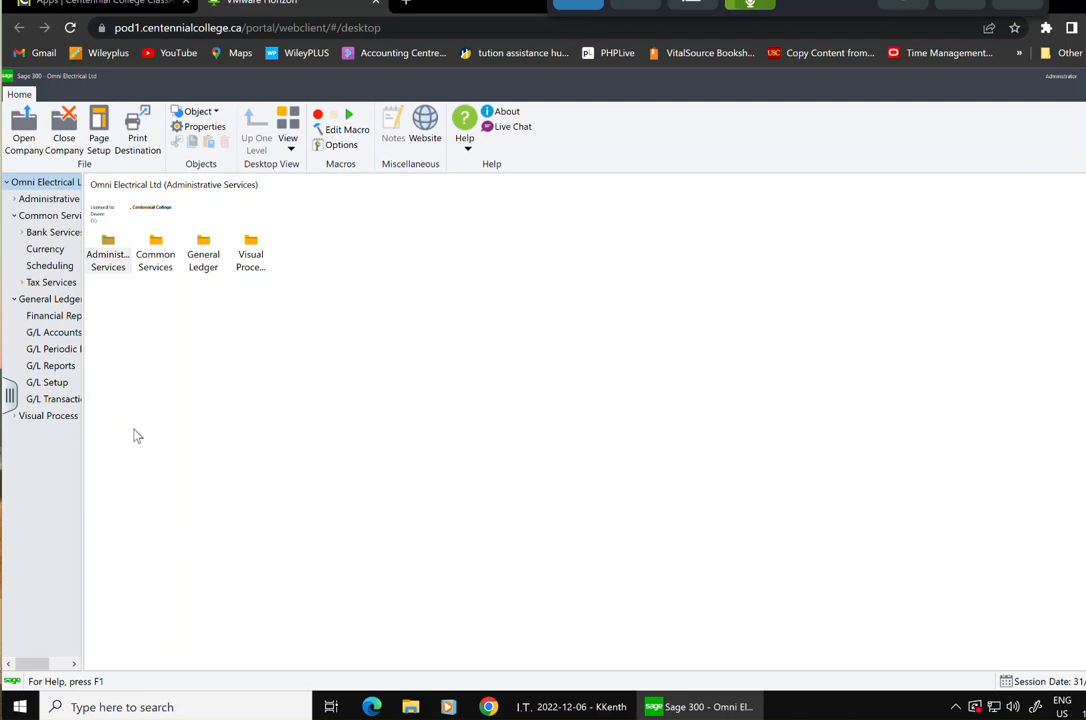
# Start Data Activation from Administrative Services and proceed after confirming that the company database has been backed up
pyautogui.click(49, 204)
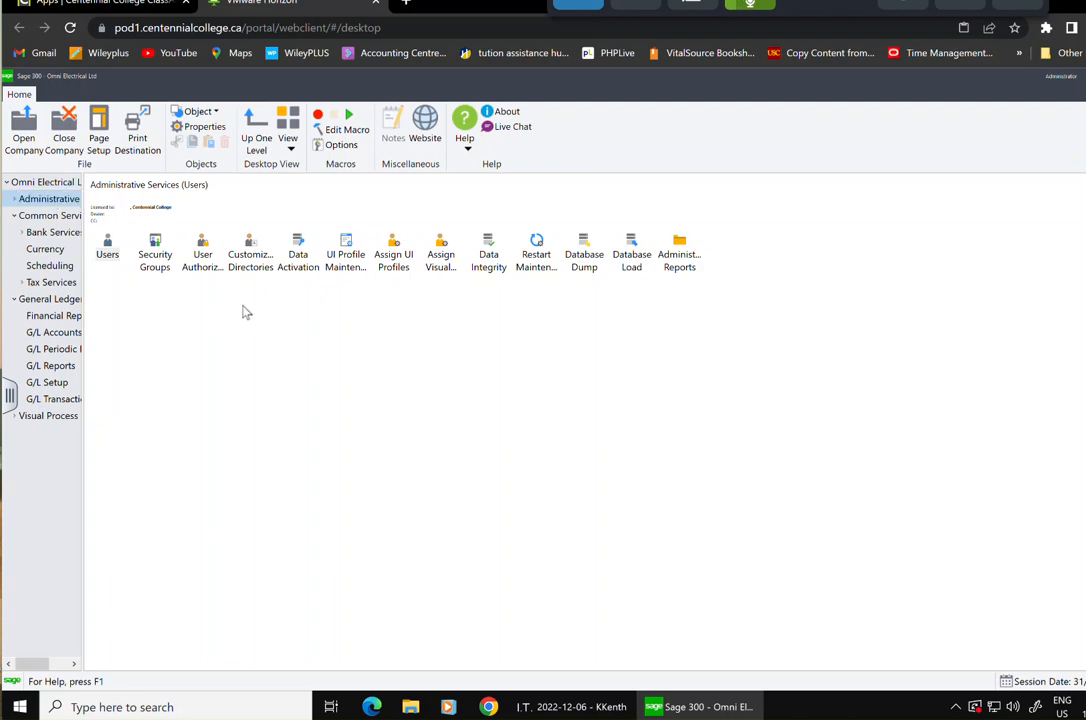
pyautogui.doubleClick(296, 255)
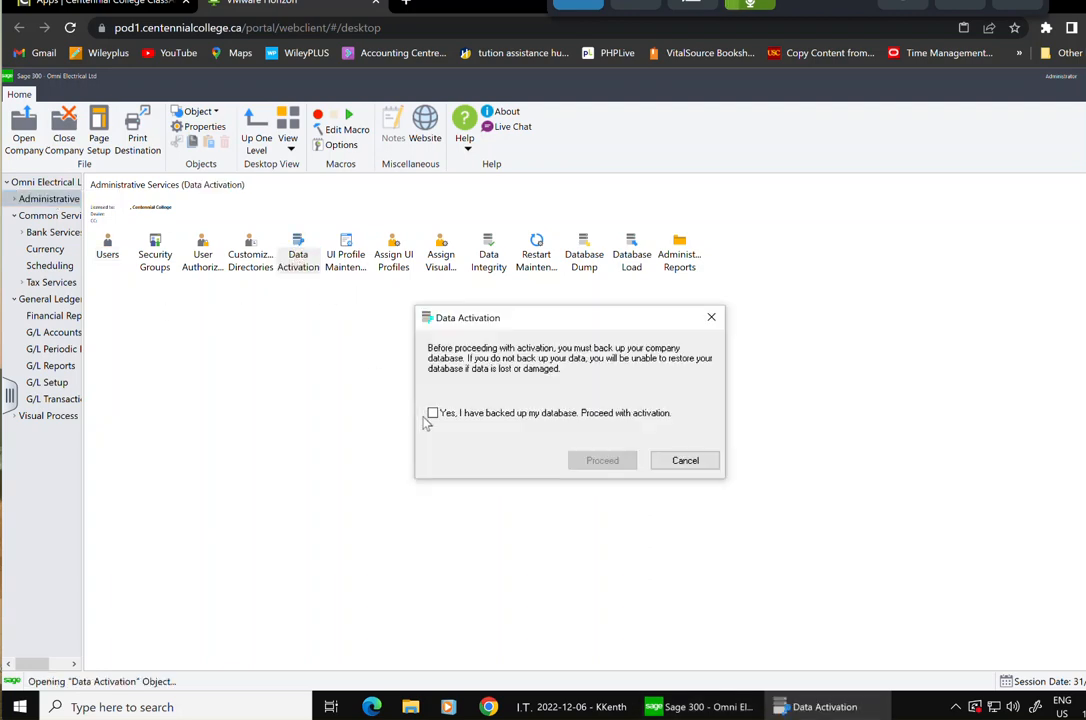
pyautogui.click(432, 413)
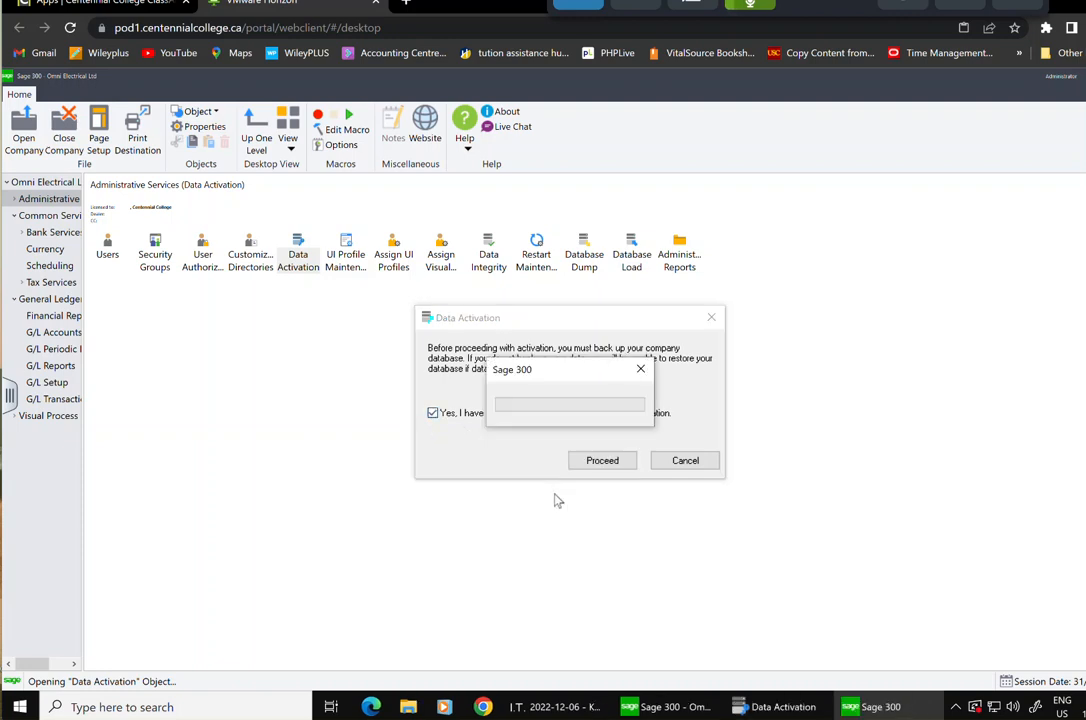
pyautogui.click(591, 464)
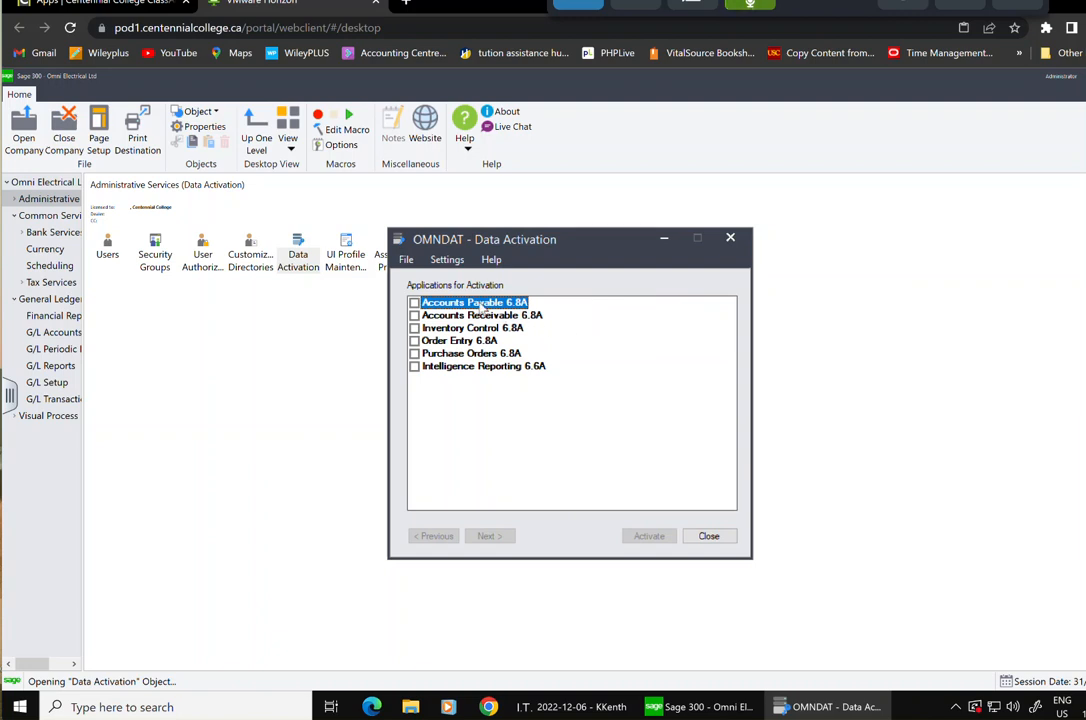
# Activate the Accounts Payable 6.8A application for the company and close Data Activation
pyautogui.click(414, 303)
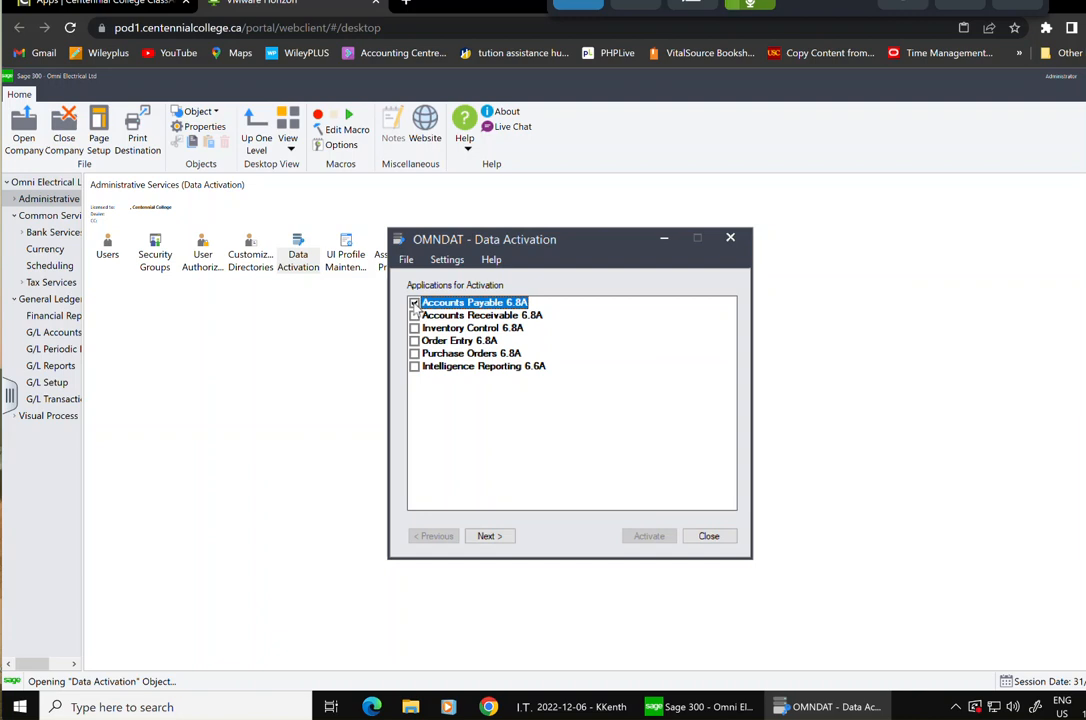
pyautogui.click(500, 540)
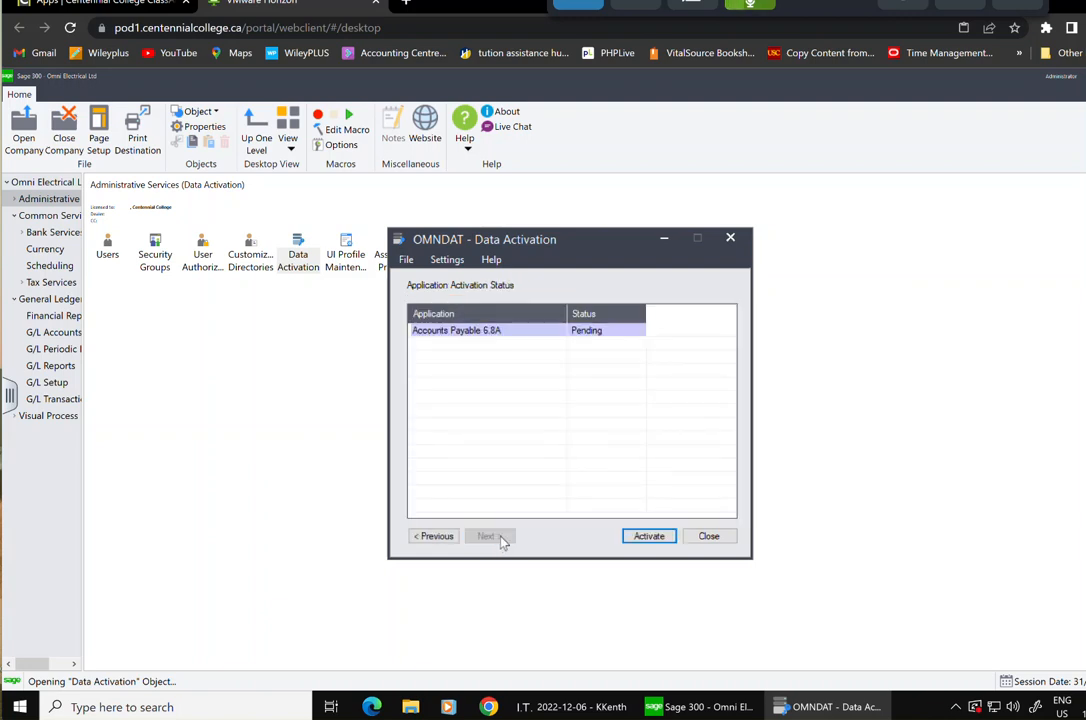
pyautogui.click(648, 537)
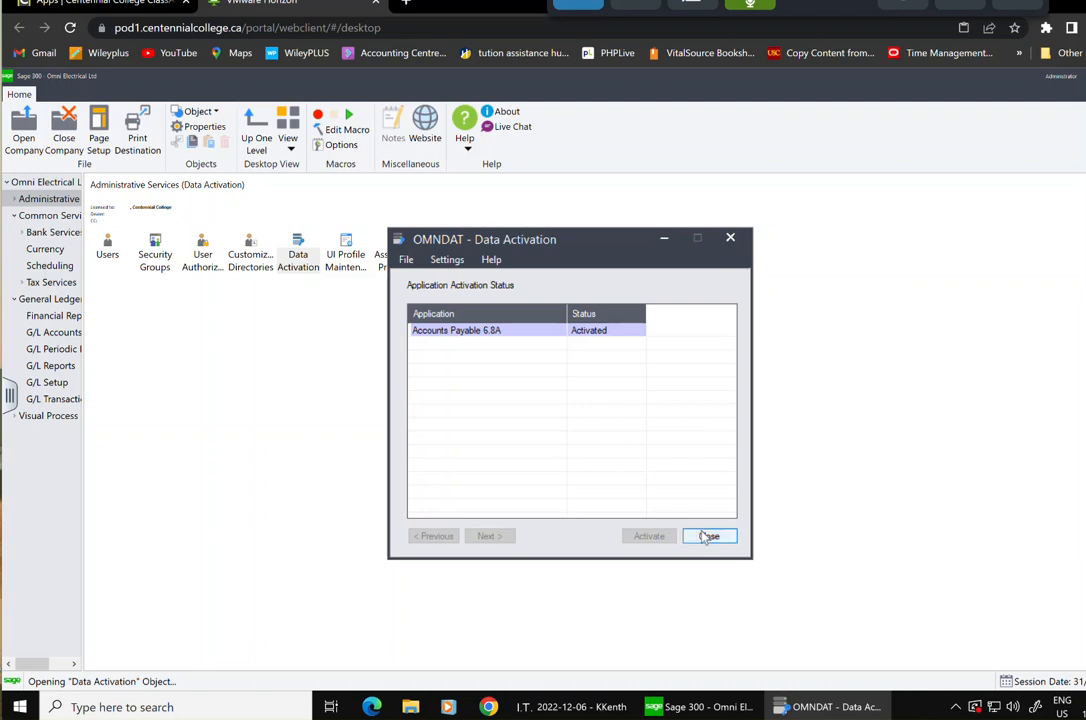
pyautogui.click(706, 536)
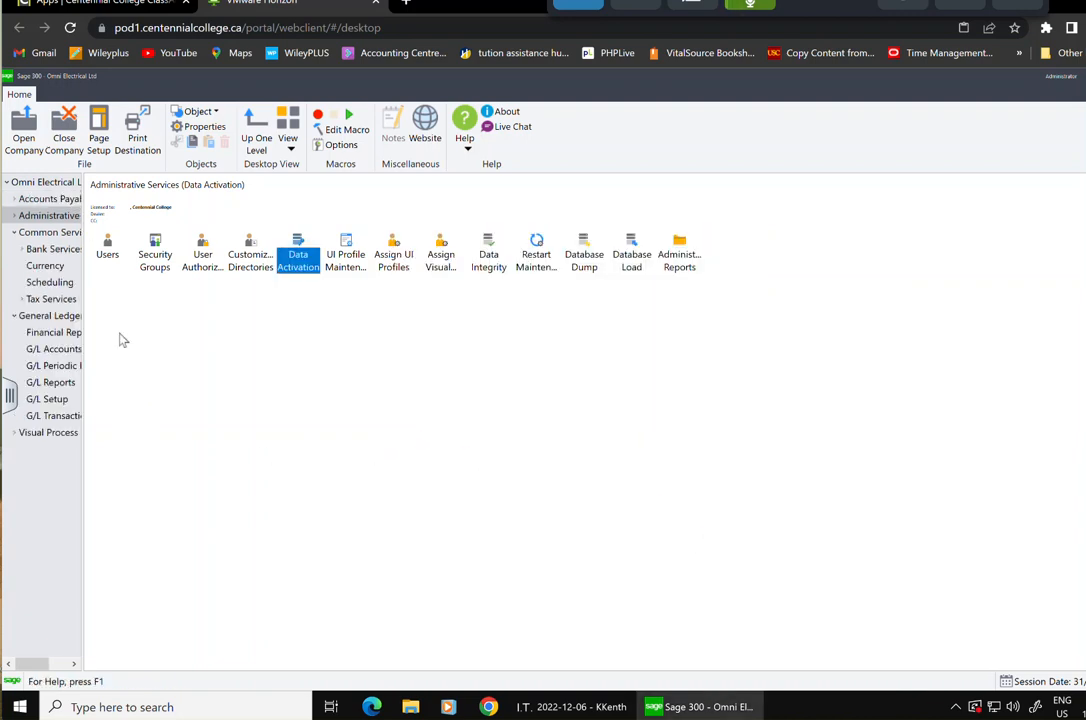
# Expand Accounts Payable in the widened navigation tree and open the A/P Options from A/P Setup
pyautogui.click(14, 200)
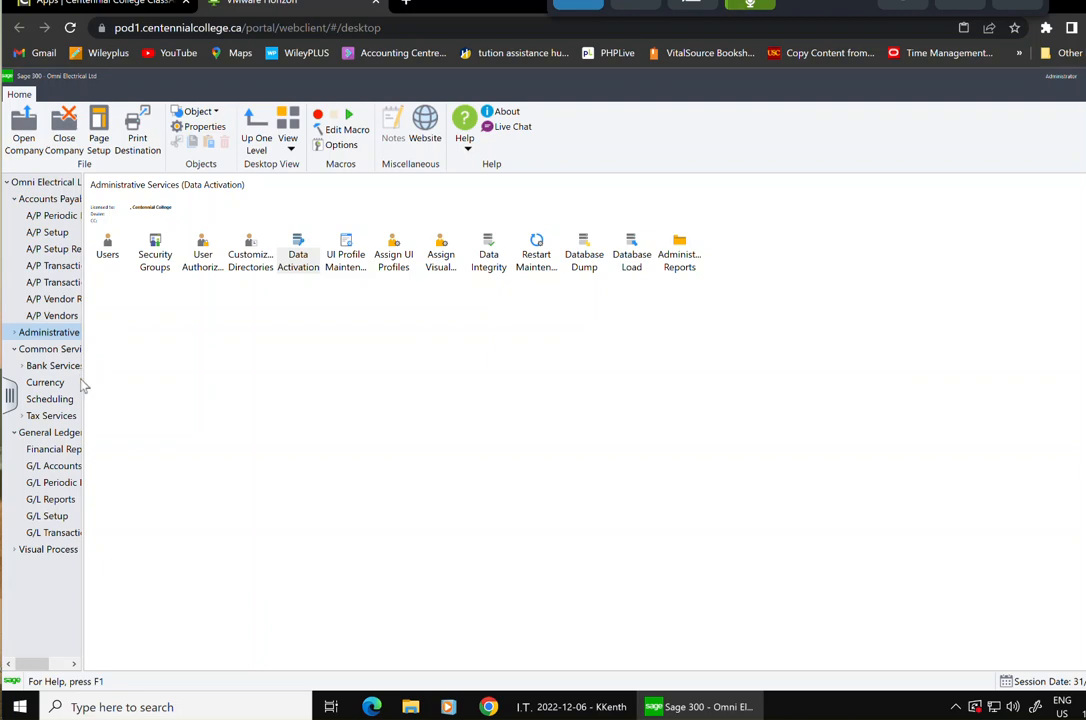
pyautogui.moveTo(83, 377); pyautogui.dragTo(187, 385)
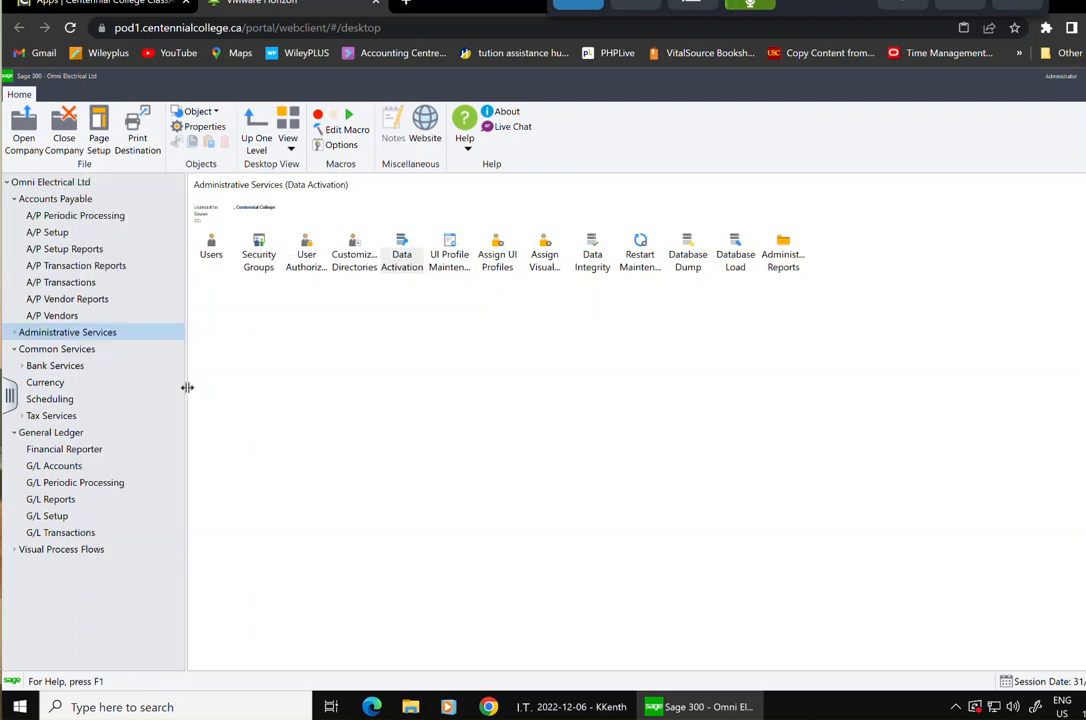
pyautogui.click(56, 199)
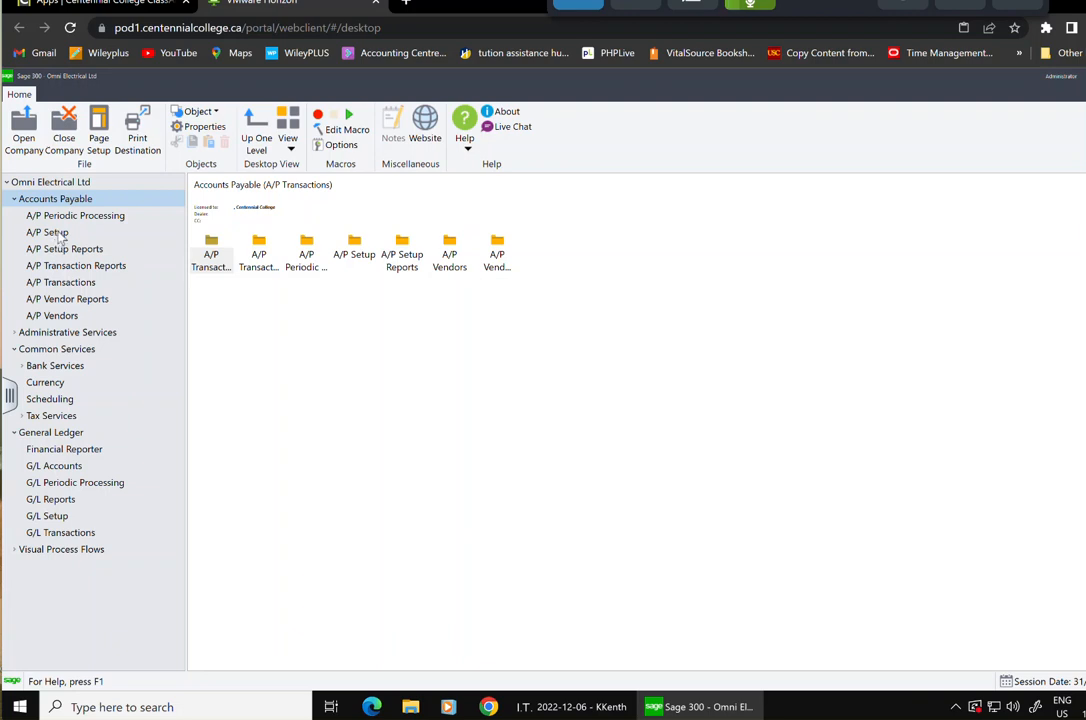
pyautogui.click(59, 235)
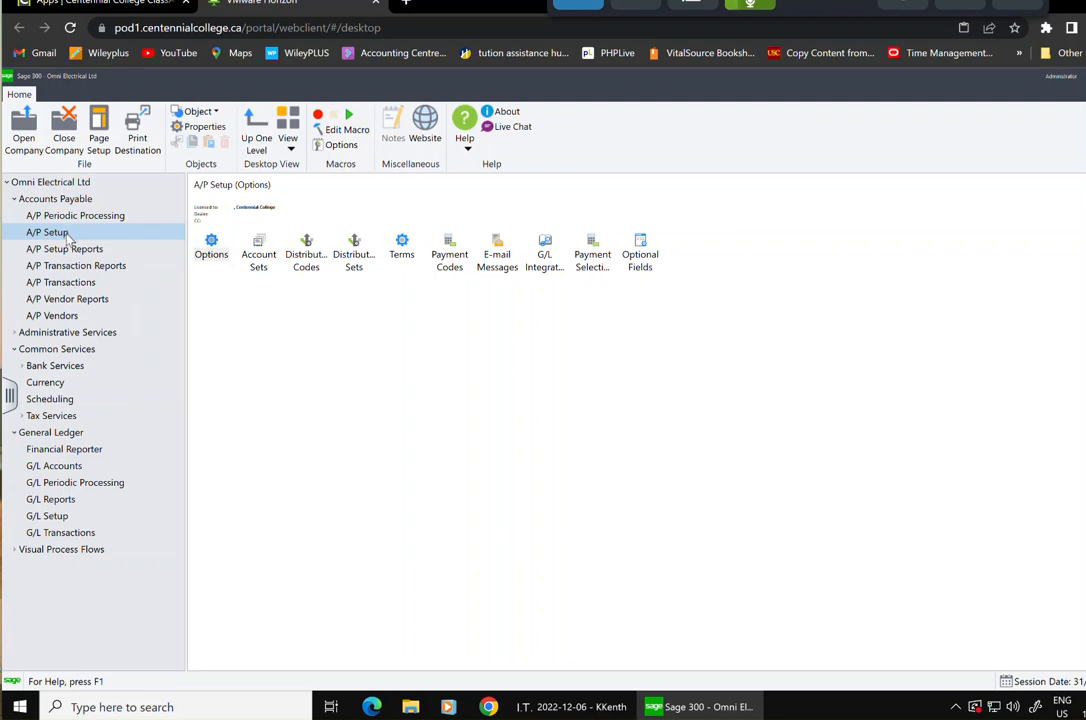
pyautogui.click(211, 245)
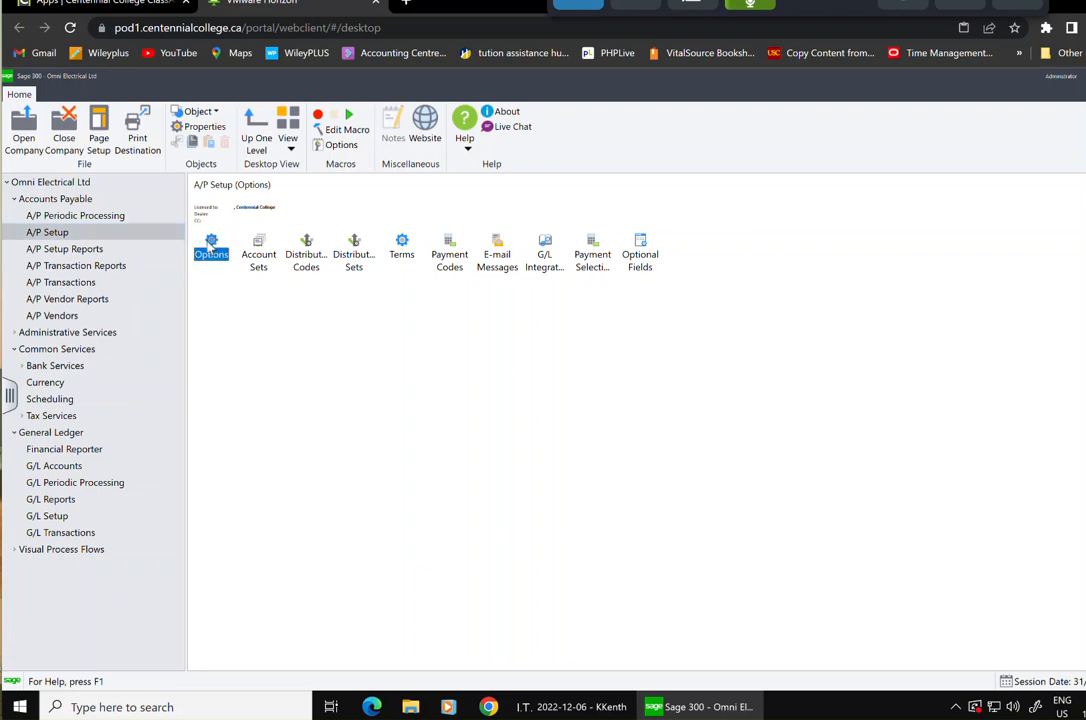
pyautogui.doubleClick(211, 245)
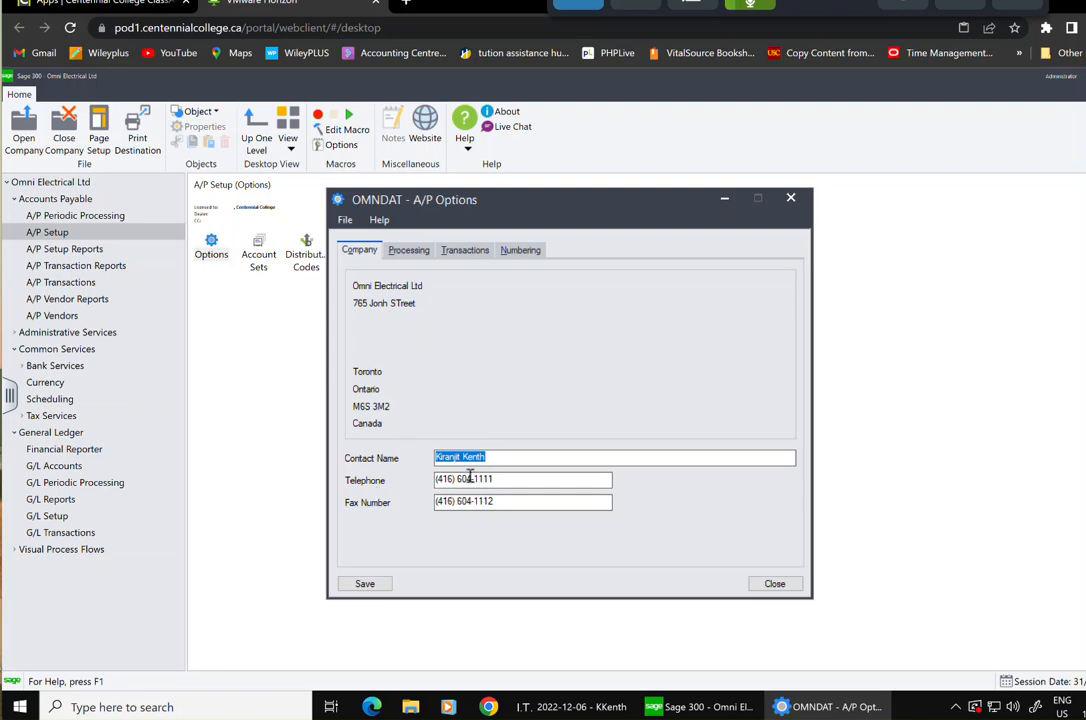
# Turn off Include Tax In Statistics in the A/P processing options and dismiss the warning
pyautogui.click(406, 254)
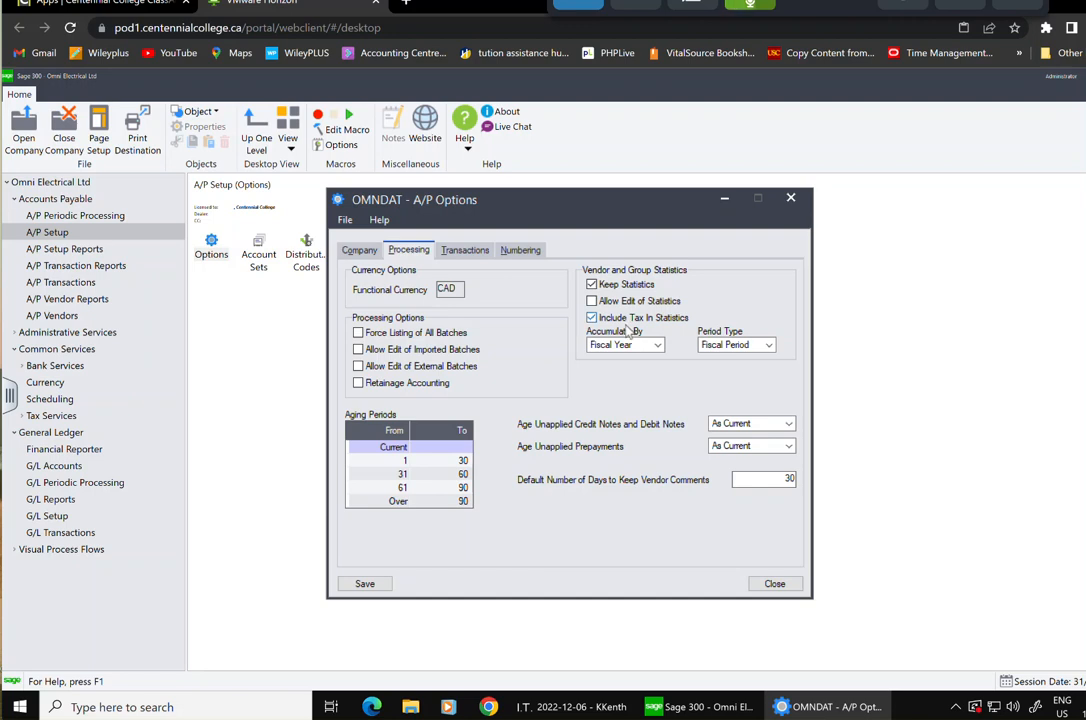
pyautogui.click(592, 319)
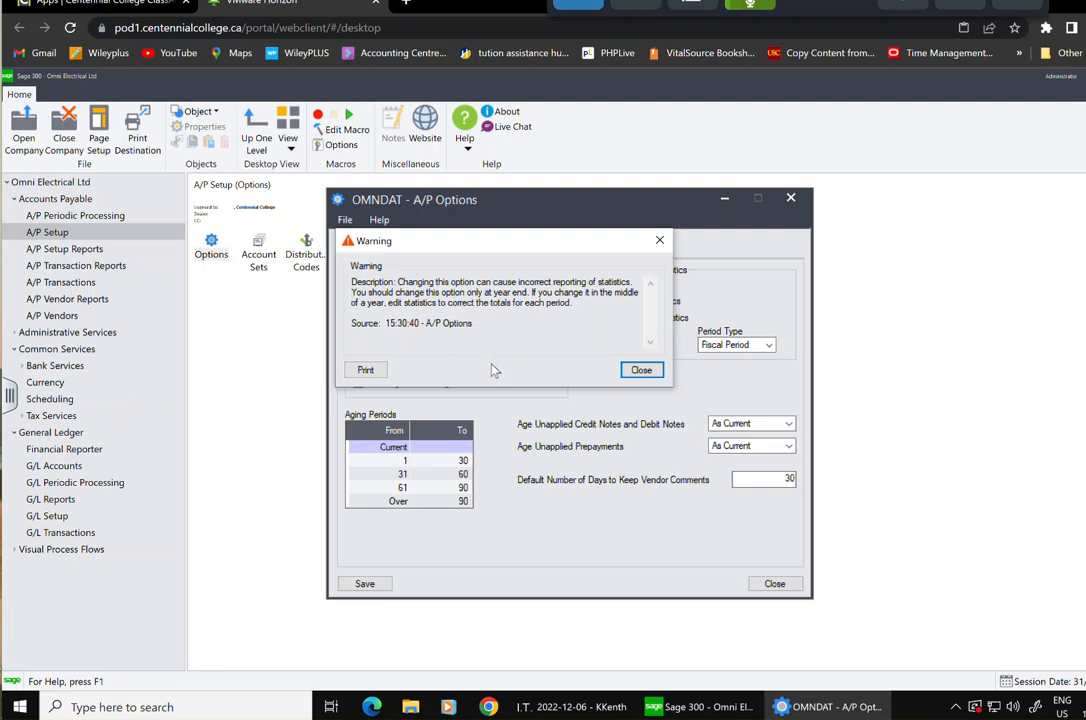
pyautogui.click(656, 371)
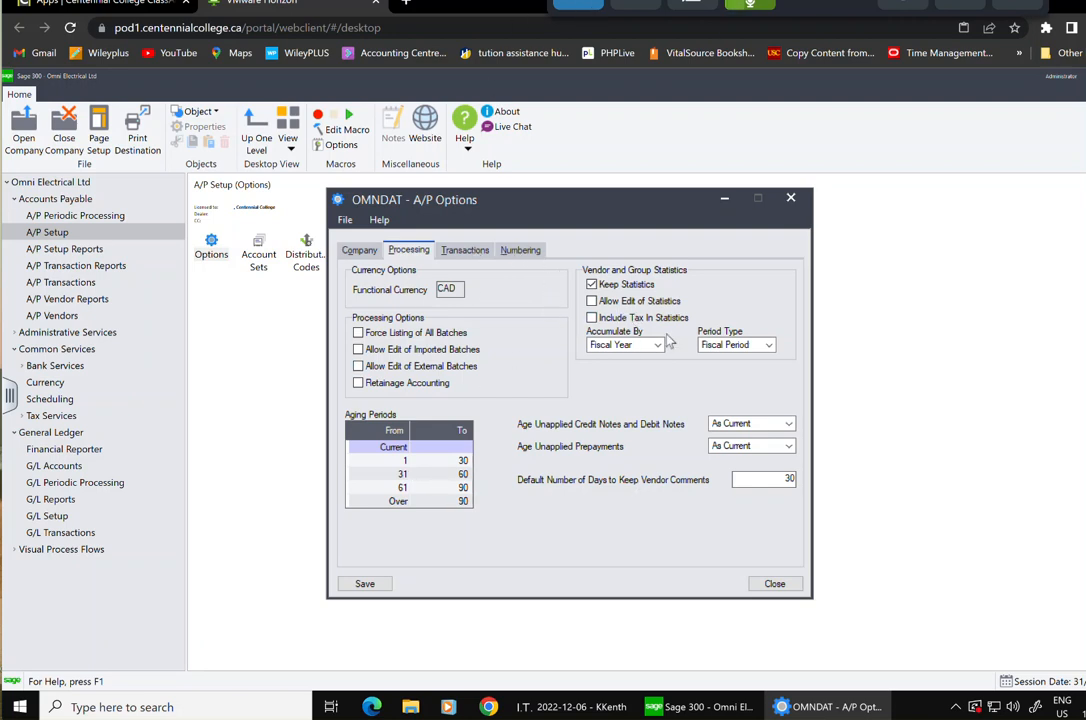
# Review the invoice options for transactions, covering default posting date, tax amount, tax base, 1099/CPRS reporting and detail tax class
pyautogui.click(463, 253)
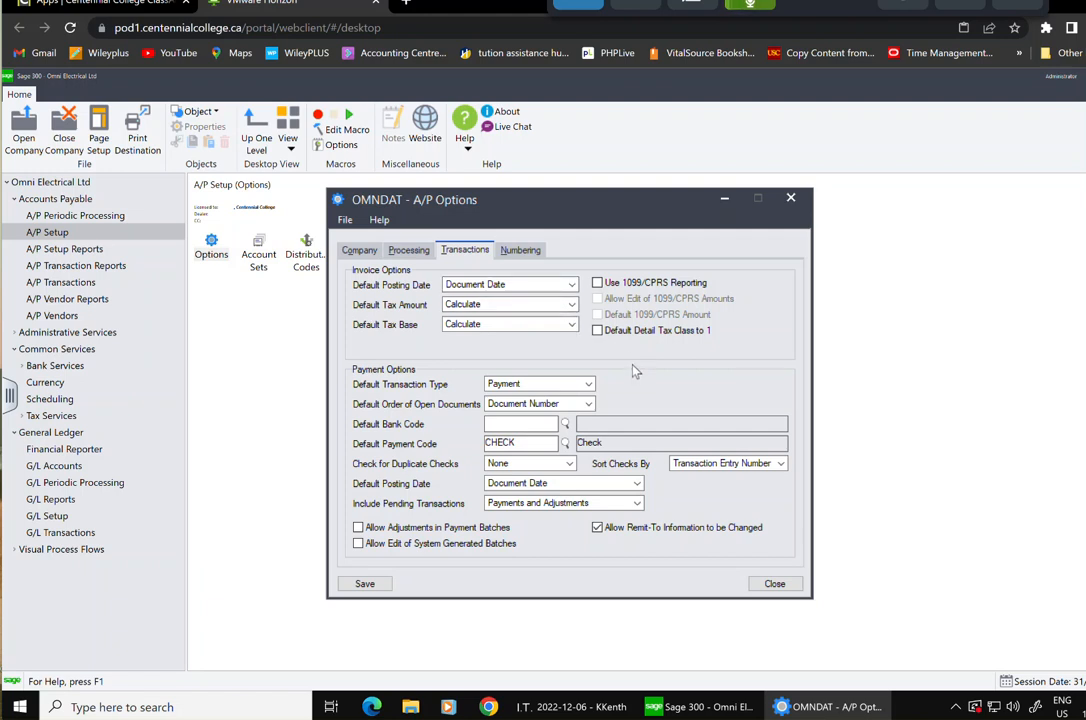
pyautogui.click(476, 325)
pyautogui.click(450, 306)
pyautogui.click(530, 286)
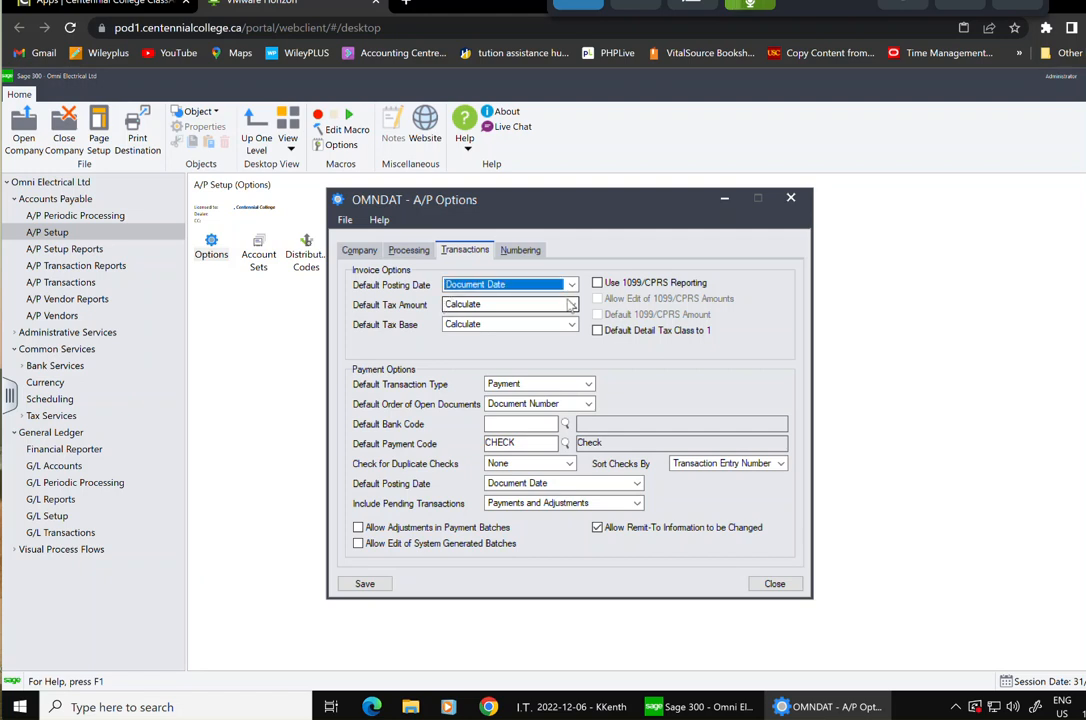
pyautogui.press('Tab')
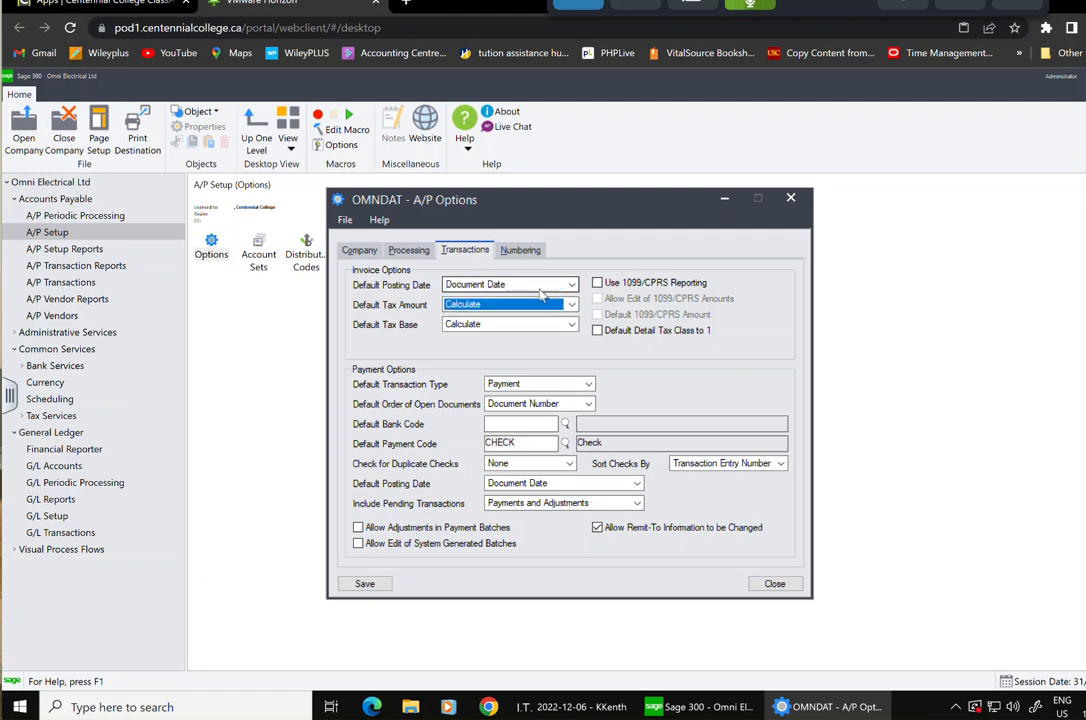
pyautogui.press('Tab')
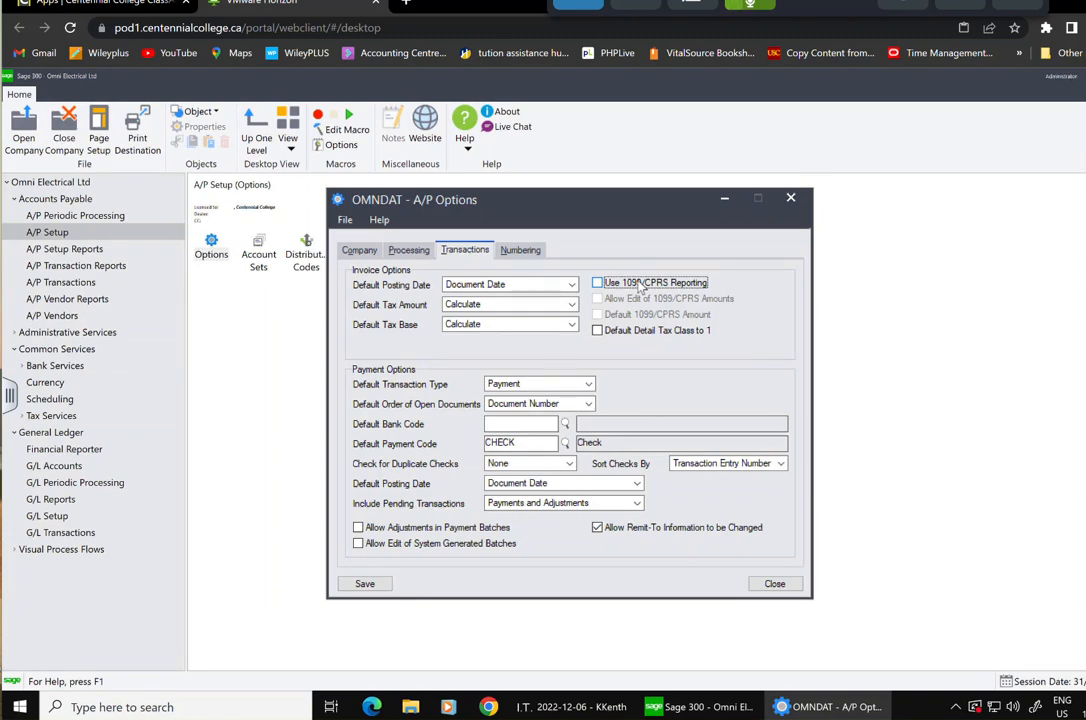
pyautogui.press('Tab')
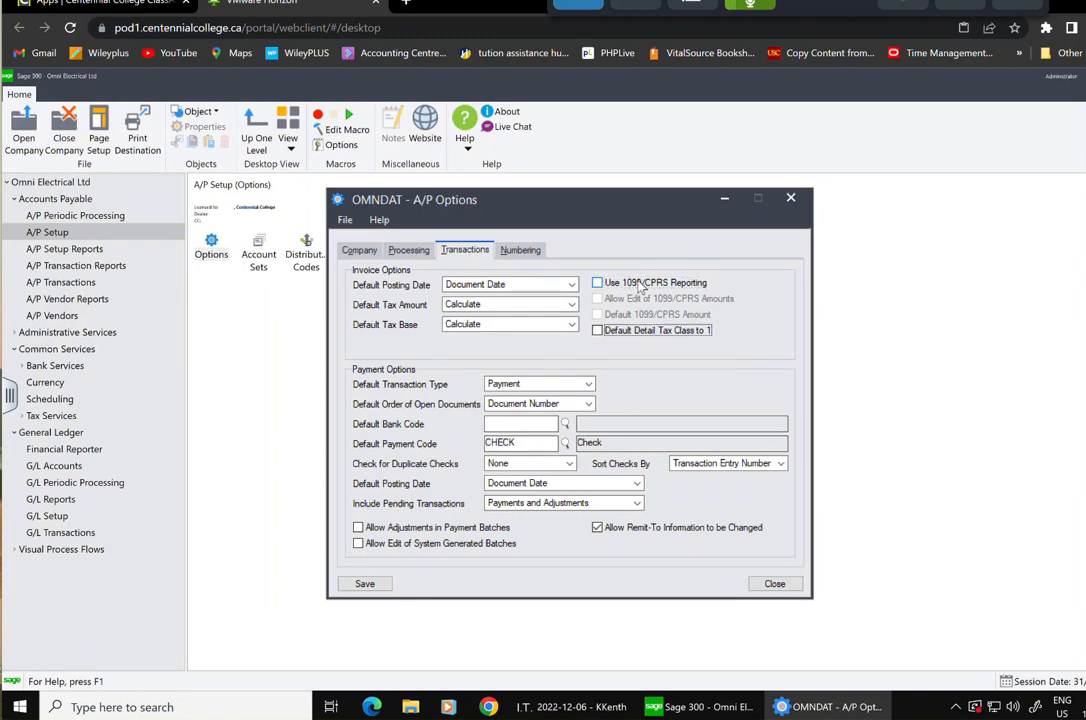
# Choose Payment as the default transaction type and Document Number as the default order of open documents
pyautogui.click(589, 384)
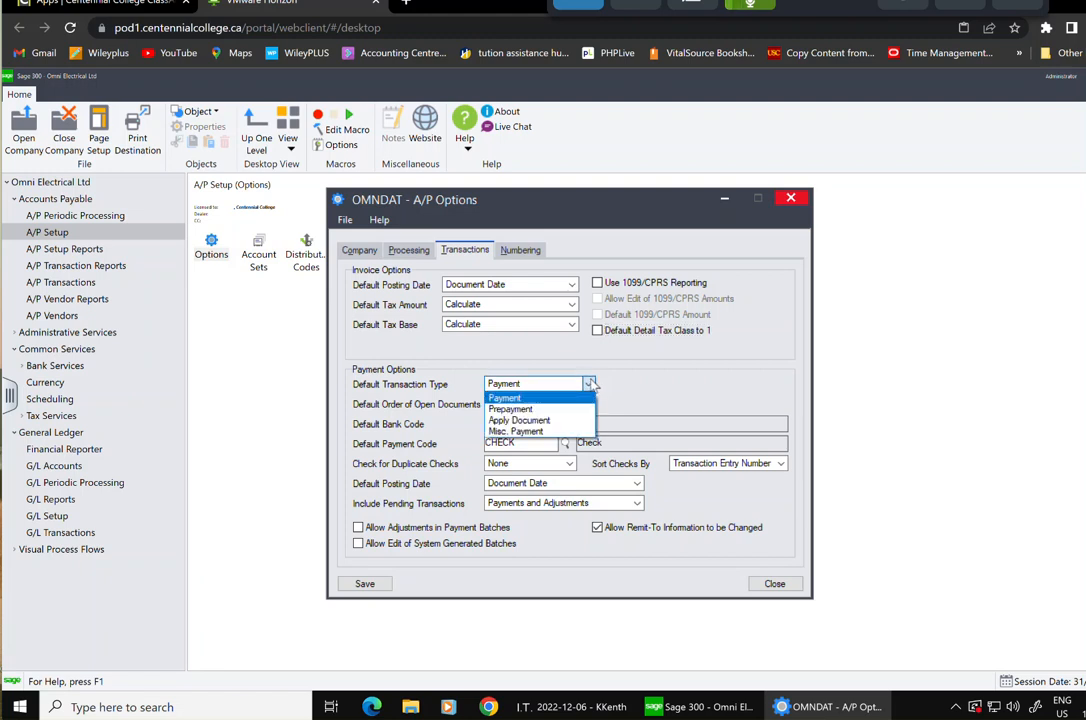
pyautogui.click(522, 399)
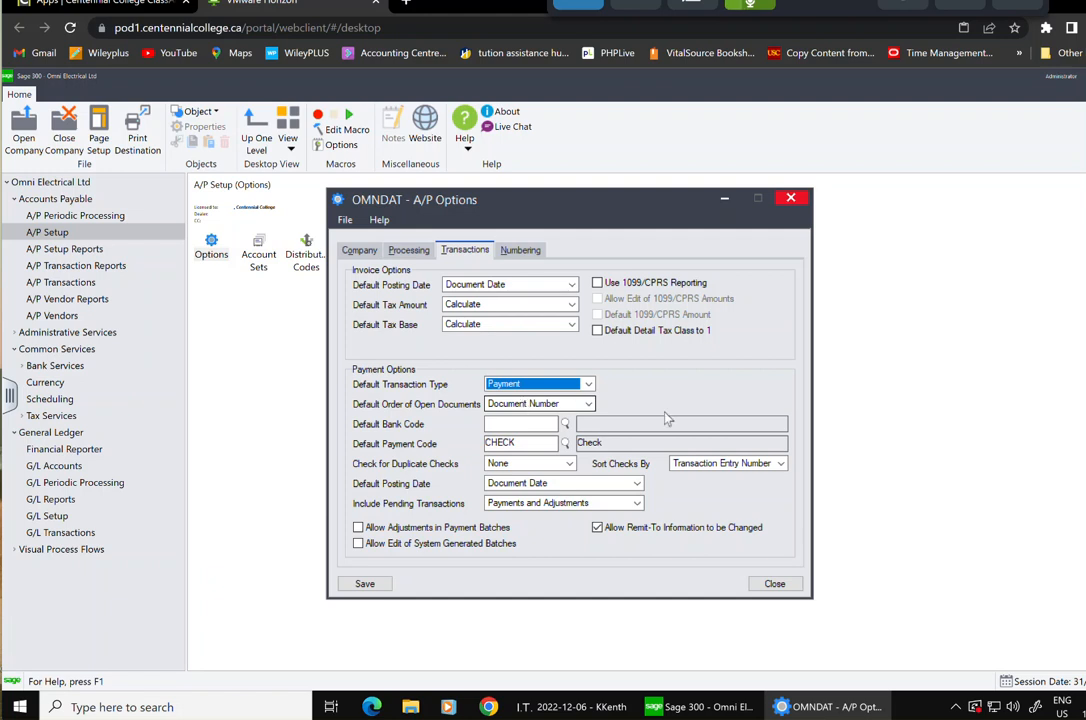
pyautogui.click(589, 405)
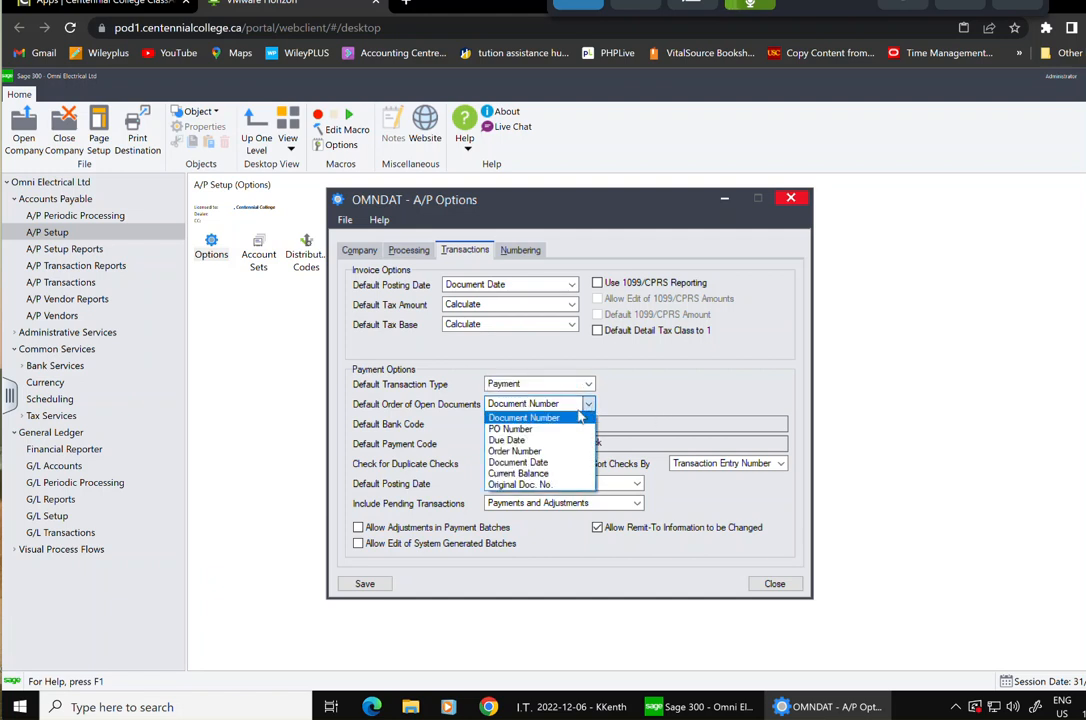
pyautogui.click(557, 419)
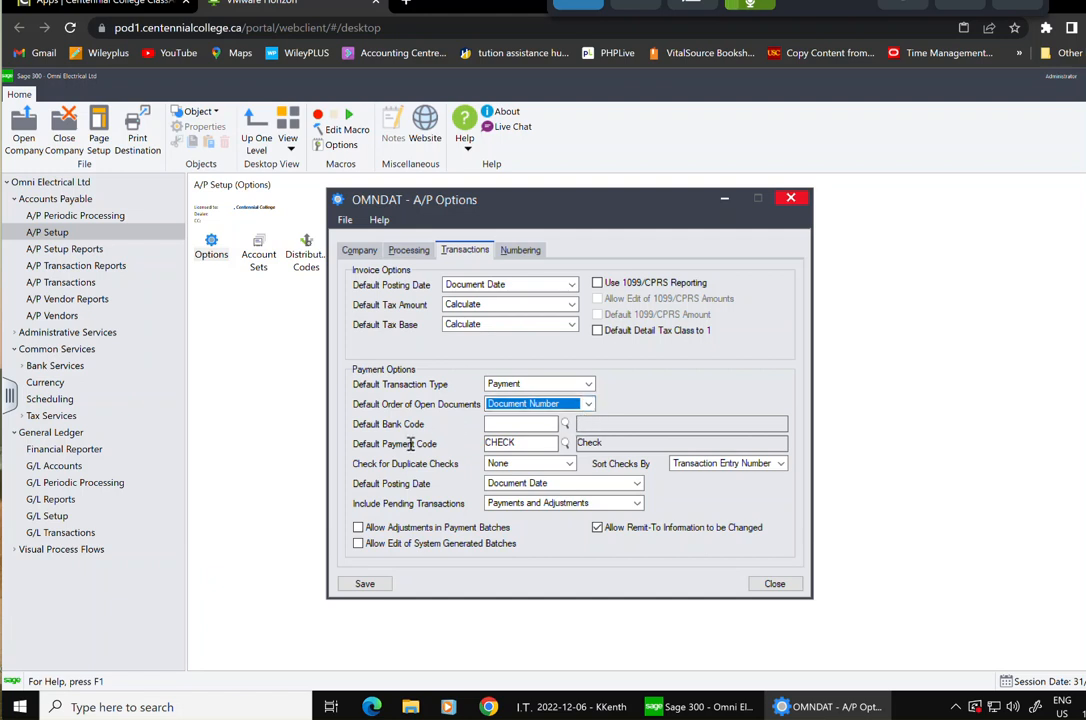
# Set the default bank code to TDCHQ and the check for duplicate checks to Warning
pyautogui.click(565, 424)
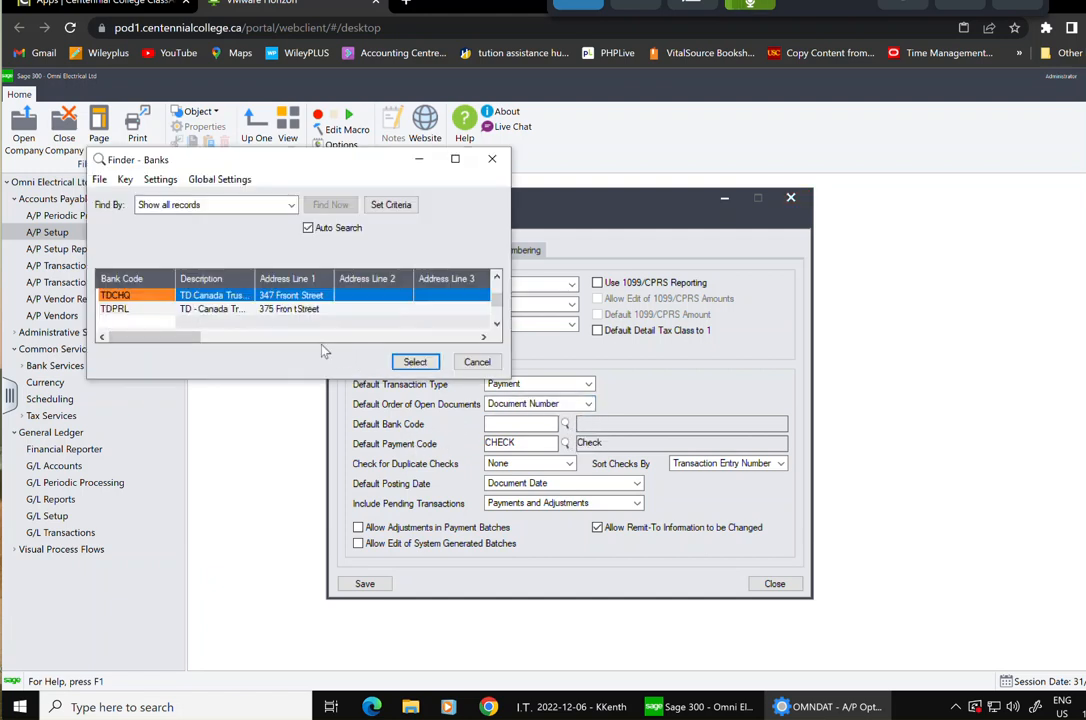
pyautogui.click(414, 362)
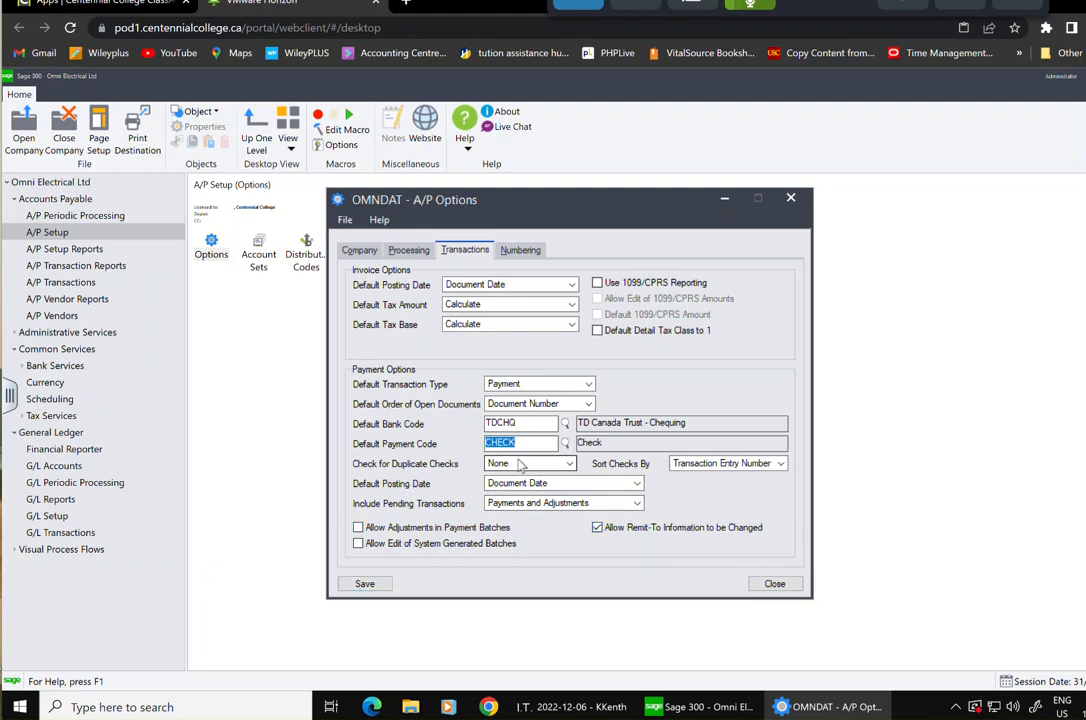
pyautogui.click(570, 468)
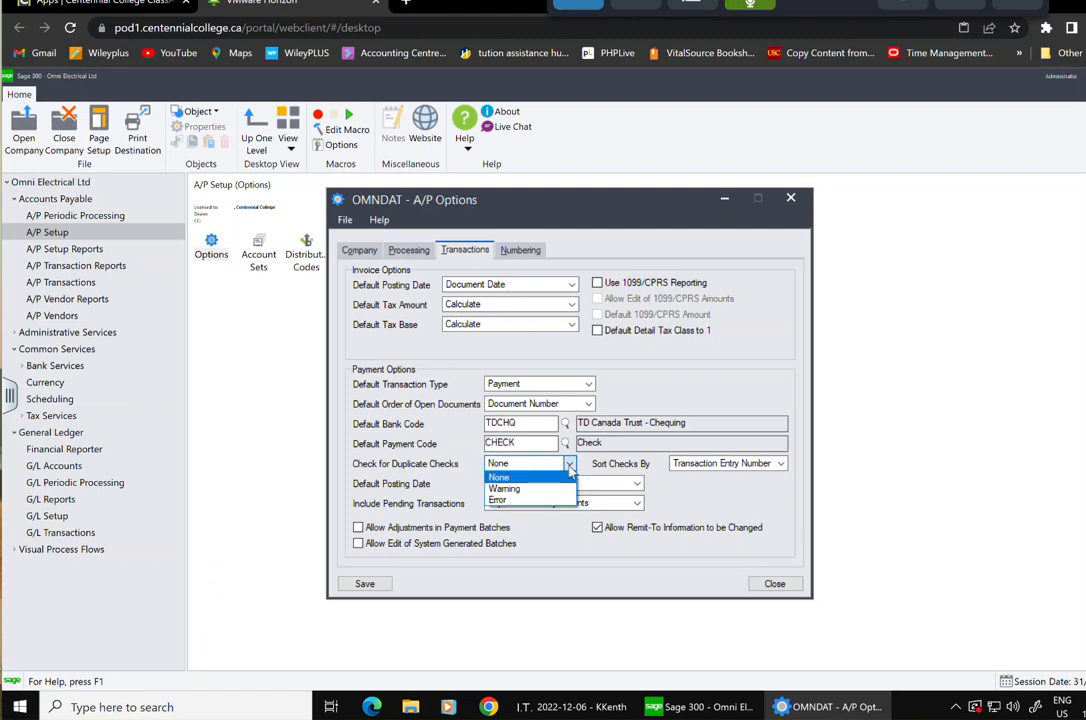
pyautogui.click(510, 488)
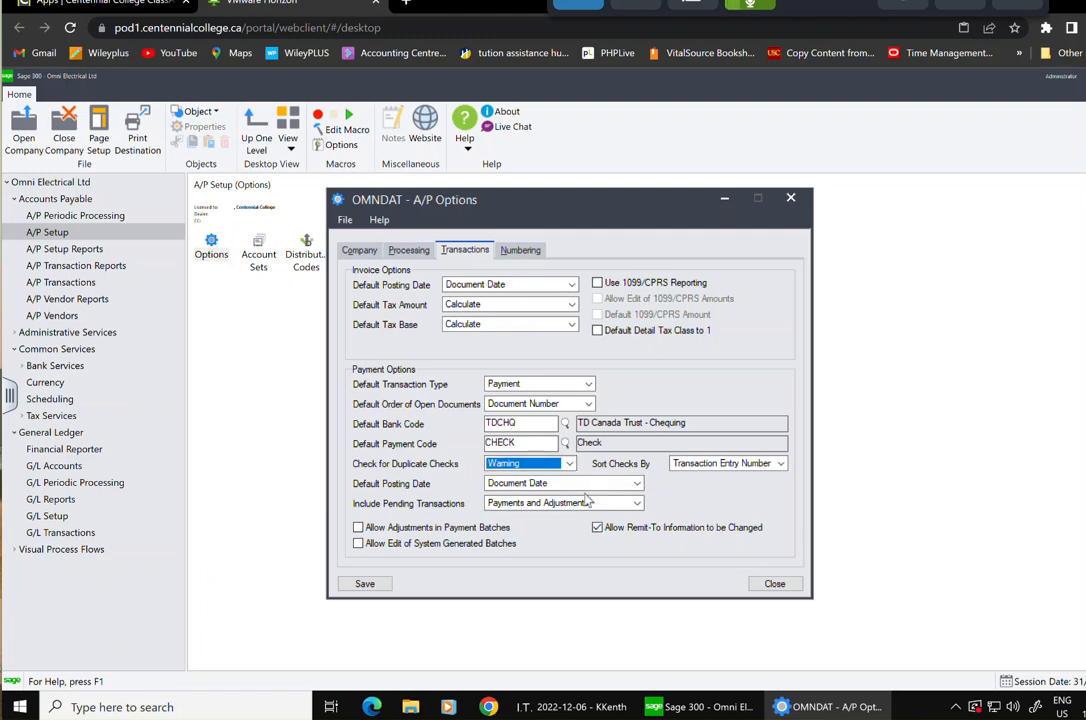
# Sort checks by Transaction Entry Number and disallow changes to remit-to information
pyautogui.click(782, 465)
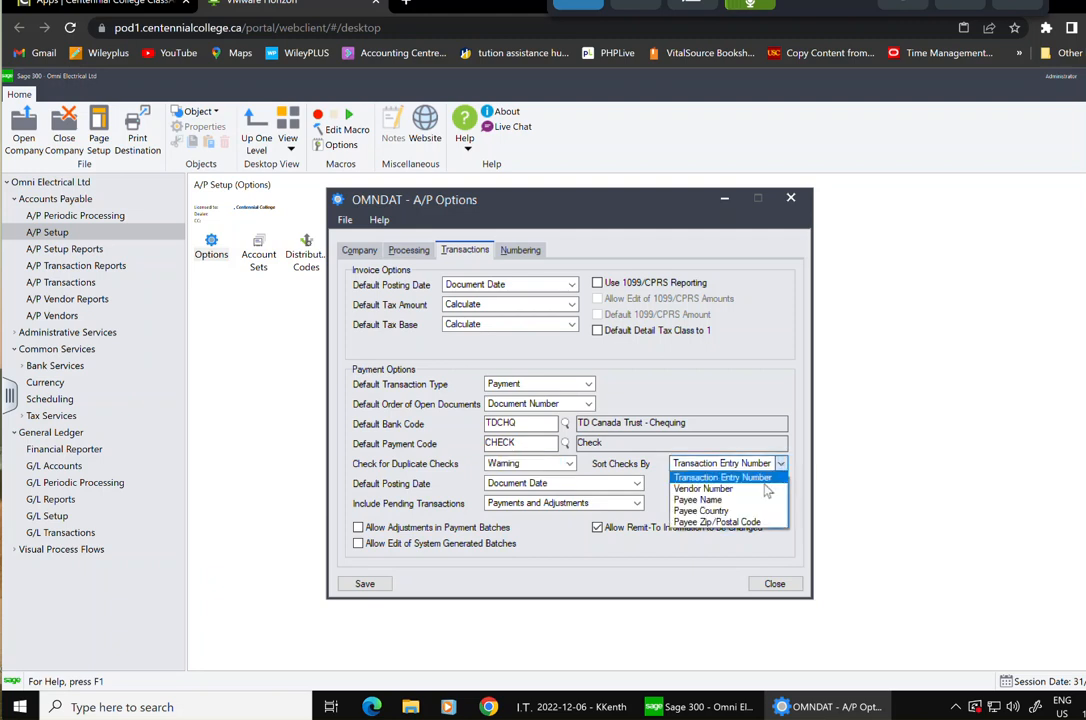
pyautogui.click(748, 478)
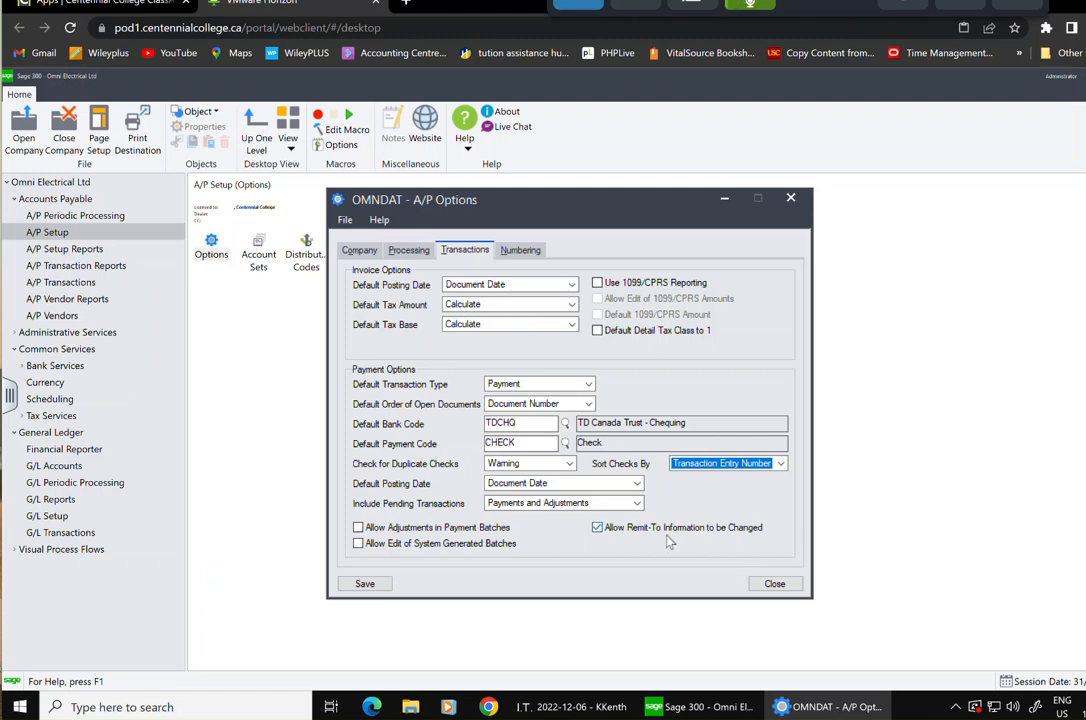
pyautogui.click(599, 529)
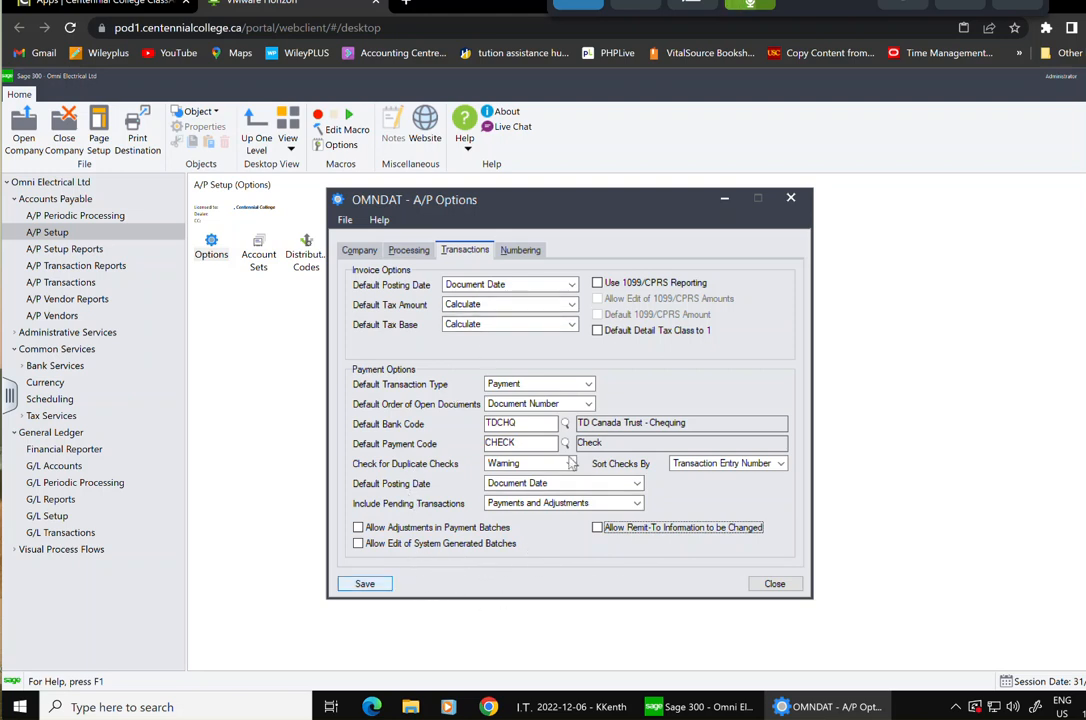
# Set the document number length to 10 for recurring payables, payments, prepayments and adjustments, and save and close the A/P options
pyautogui.click(518, 250)
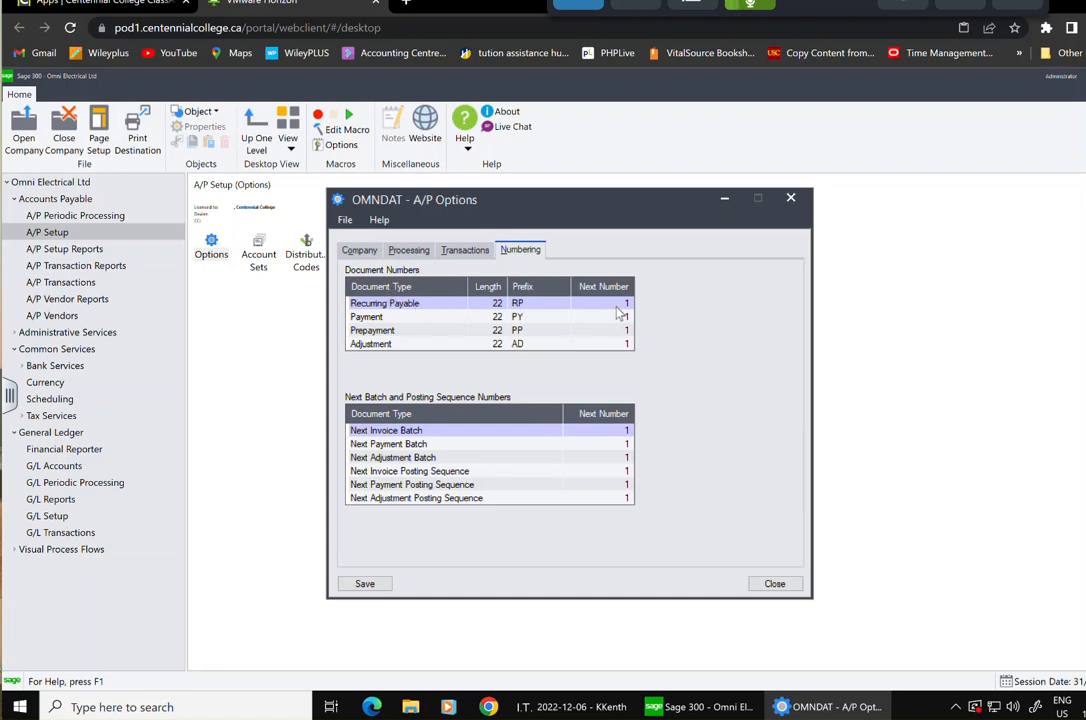
pyautogui.click(490, 302)
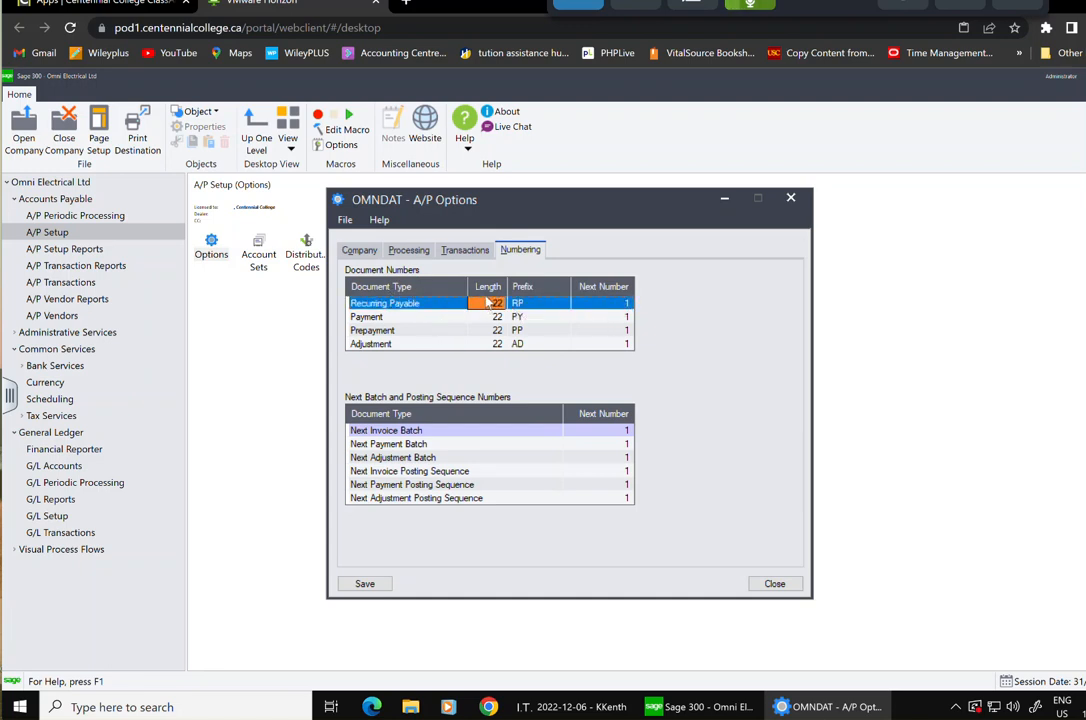
pyautogui.write('10')
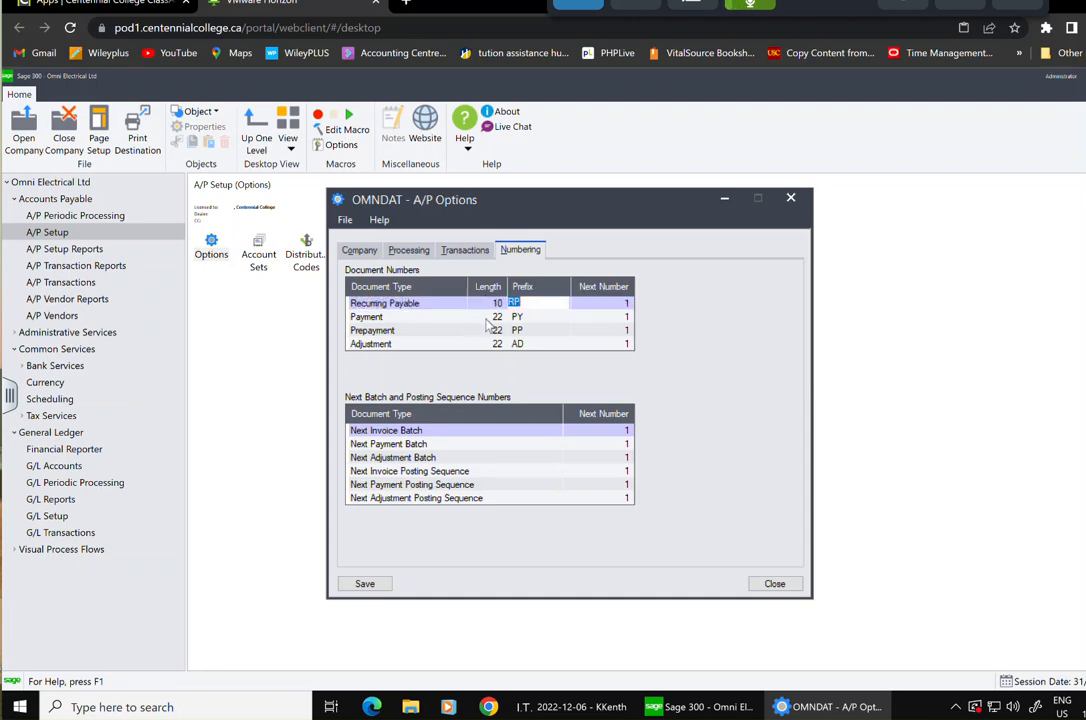
pyautogui.click(500, 316)
pyautogui.write('10')
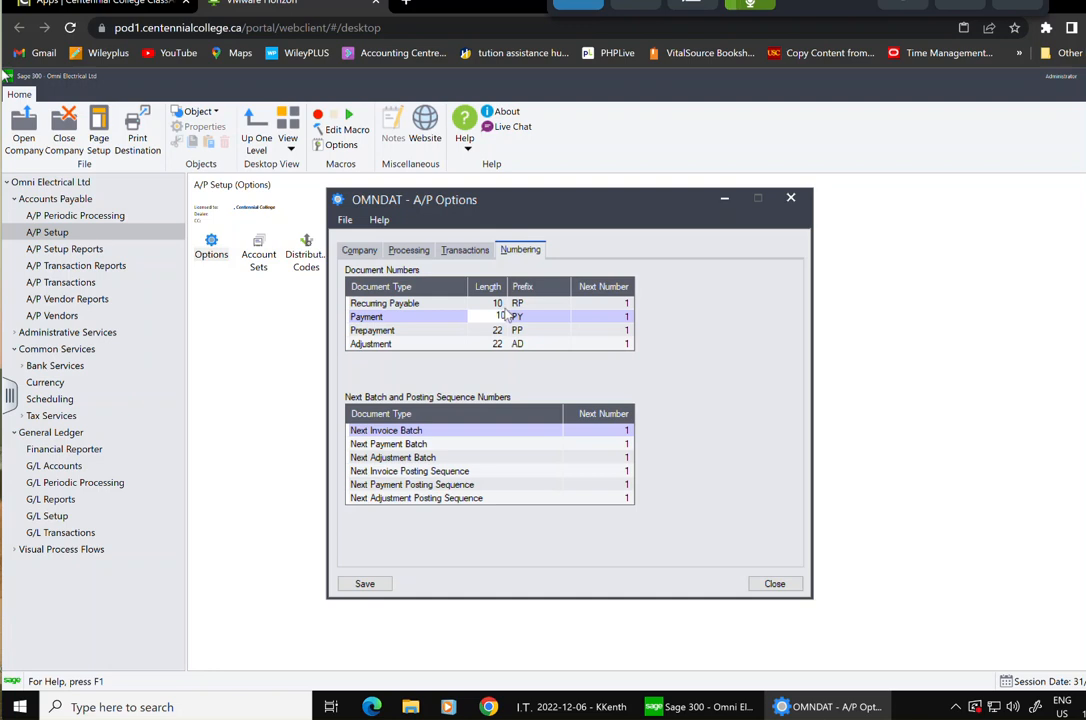
pyautogui.click(496, 330)
pyautogui.write('10')
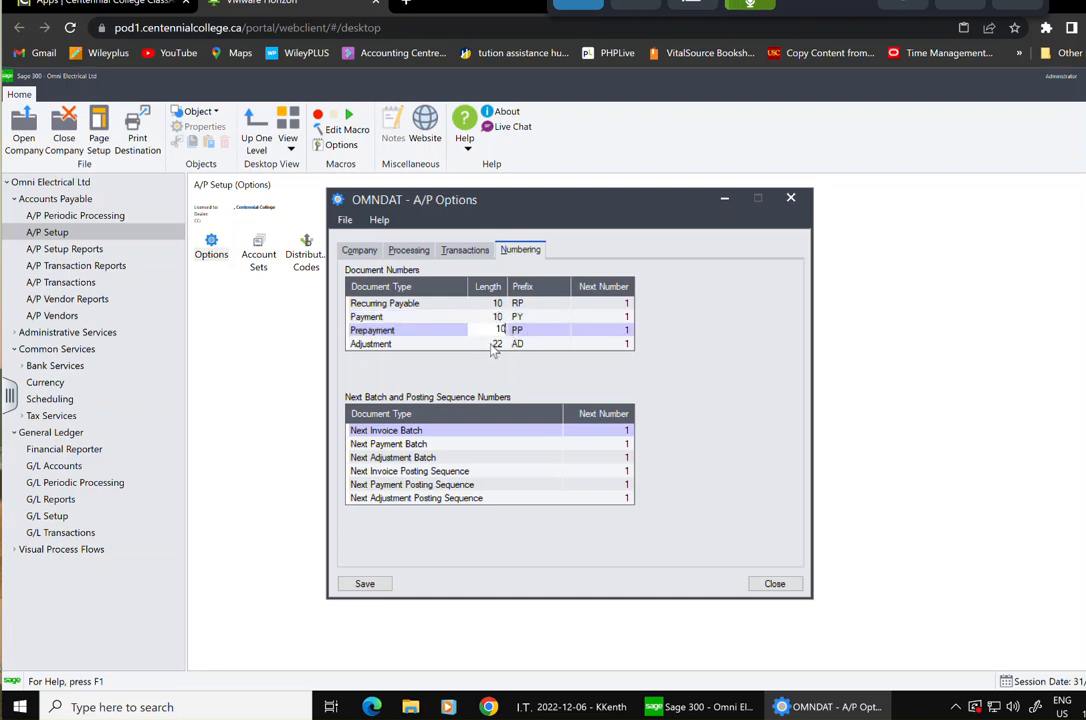
pyautogui.click(493, 344)
pyautogui.write('10')
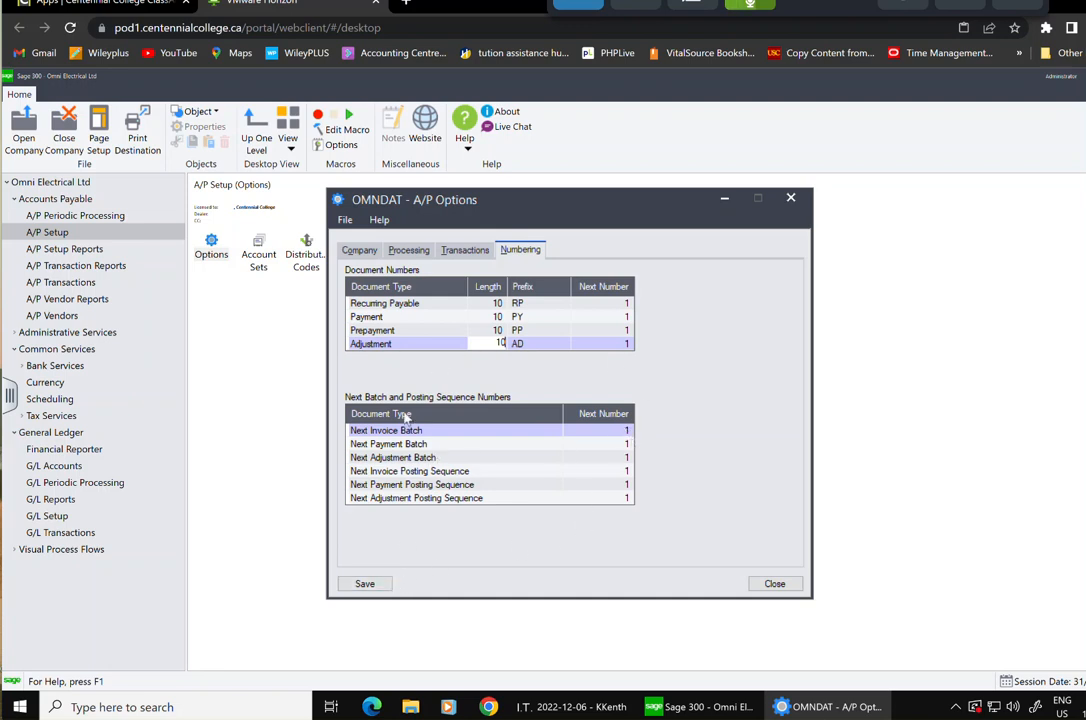
pyautogui.click(359, 585)
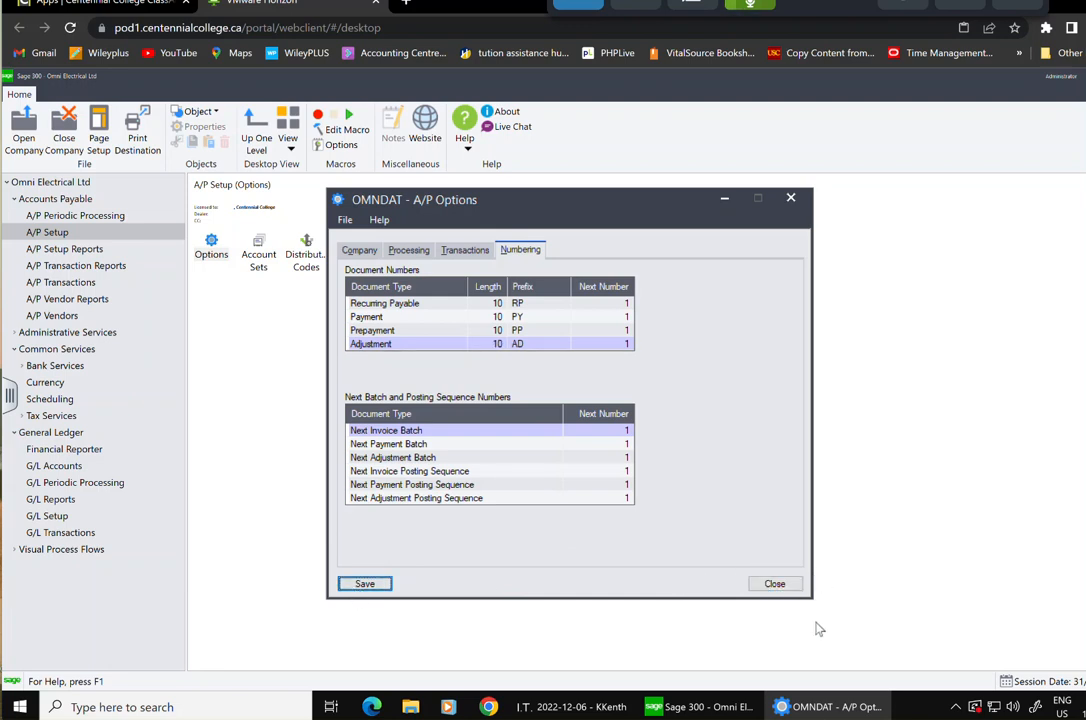
pyautogui.click(772, 585)
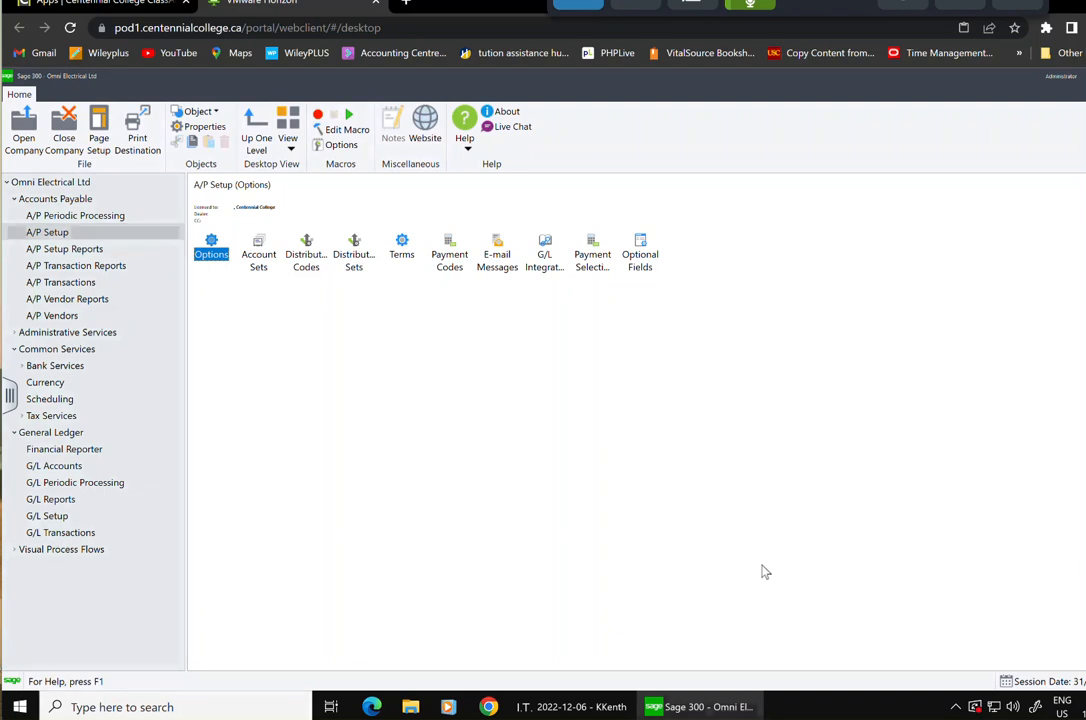
# Open A/P Account Sets, minimize it and bring up the G/L Accounts form
pyautogui.doubleClick(262, 250)
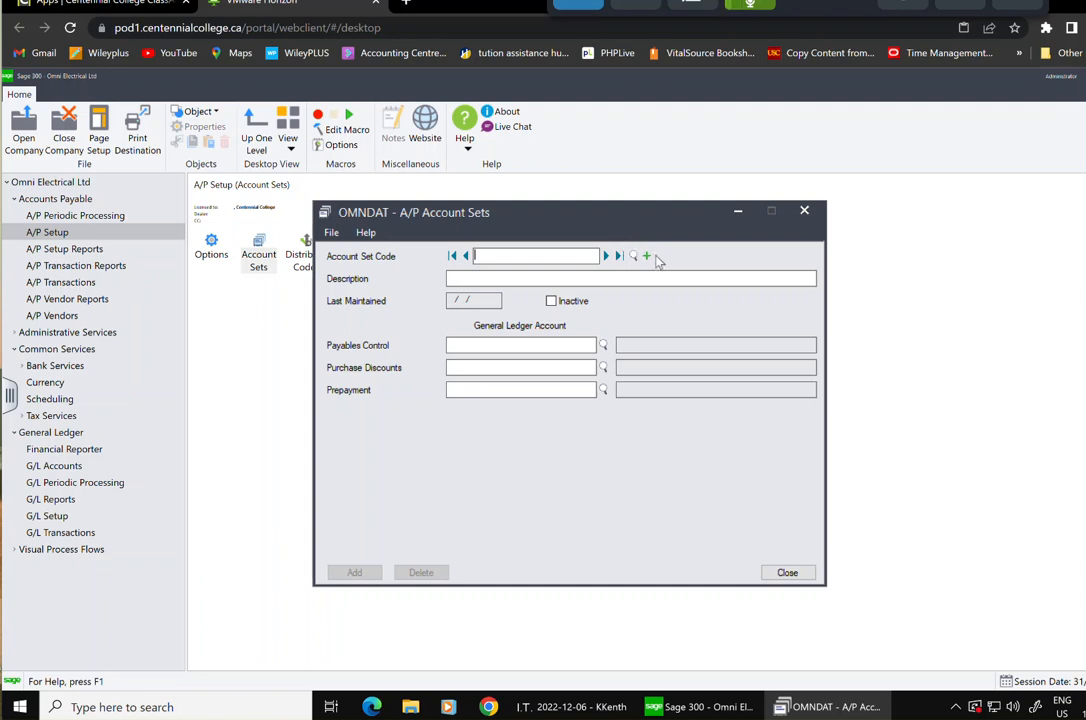
pyautogui.click(740, 213)
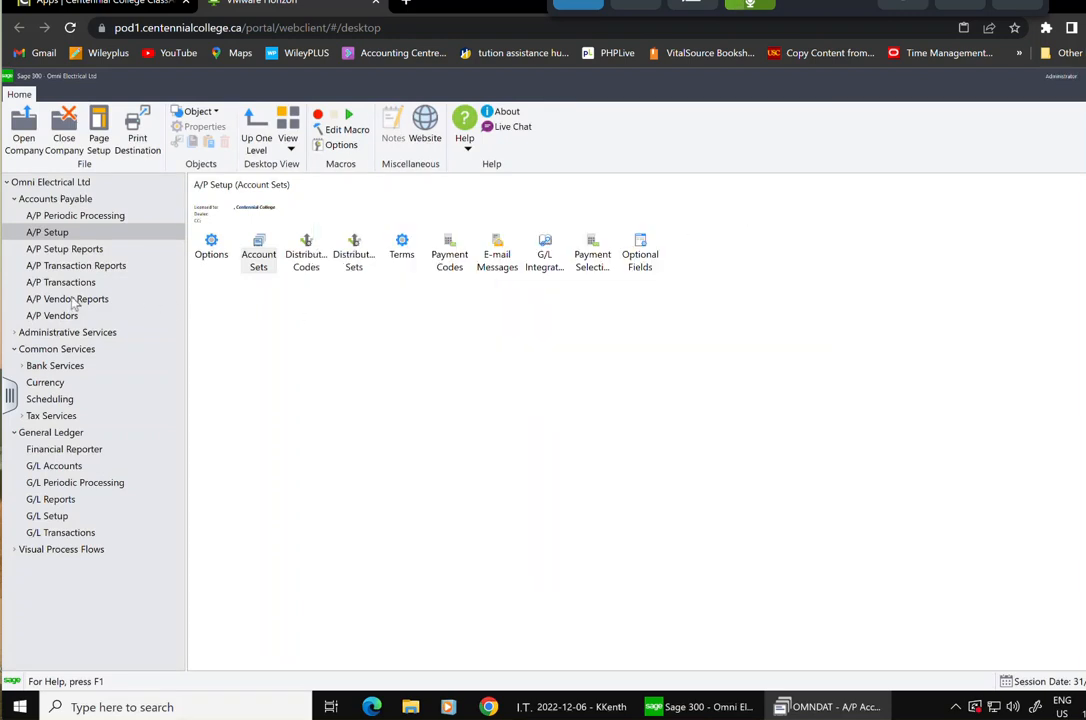
pyautogui.click(54, 466)
pyautogui.doubleClick(258, 246)
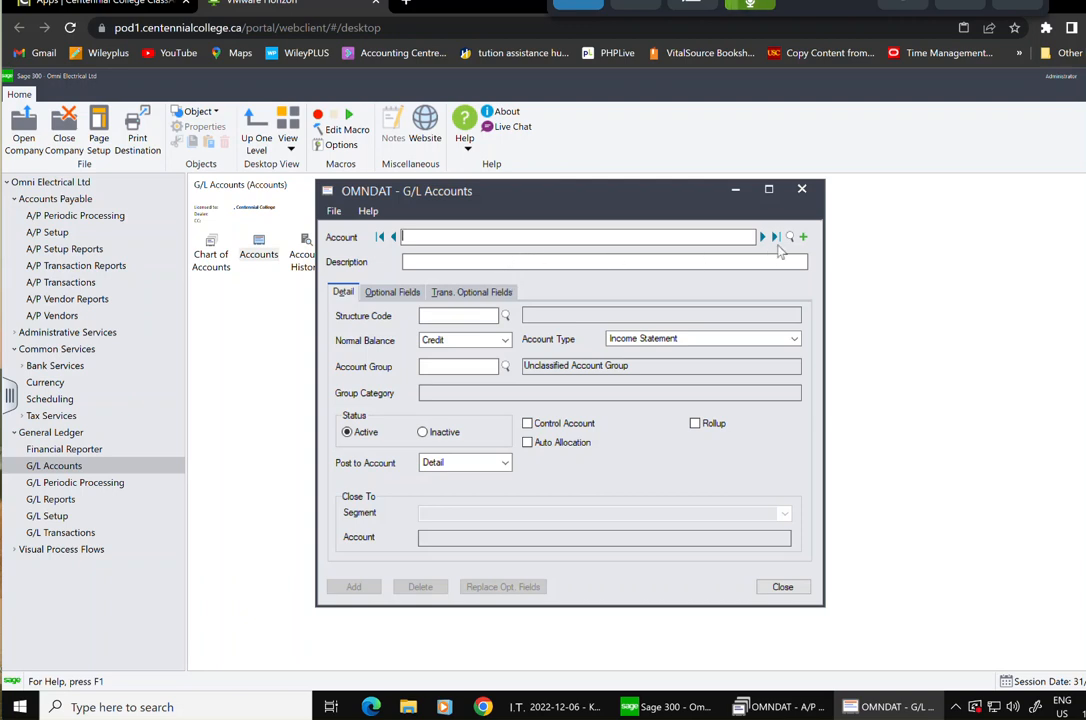
# Find the Accounts Payable account 3000 in the accounts finder and load it into the G/L Accounts form
pyautogui.click(789, 236)
pyautogui.press('Down')
pyautogui.press('Down')
pyautogui.press('Down')
pyautogui.press('Down')
pyautogui.press('Down')
pyautogui.press('Down')
pyautogui.press('Down')
pyautogui.press('Down')
pyautogui.press('Down')
pyautogui.press('Down')
pyautogui.press('Down')
pyautogui.press('Down')
pyautogui.press('Down')
pyautogui.press('Down')
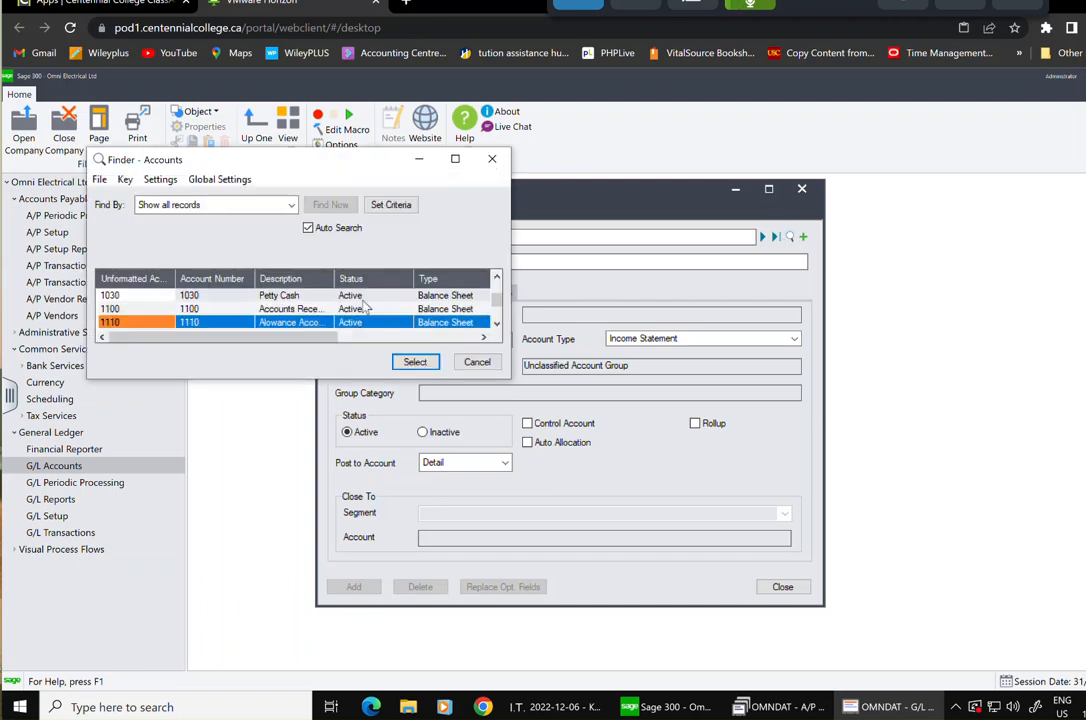
pyautogui.press('Down')
pyautogui.press('Down')
pyautogui.press('Down')
pyautogui.press('Down')
pyautogui.press('Down')
pyautogui.press('Down')
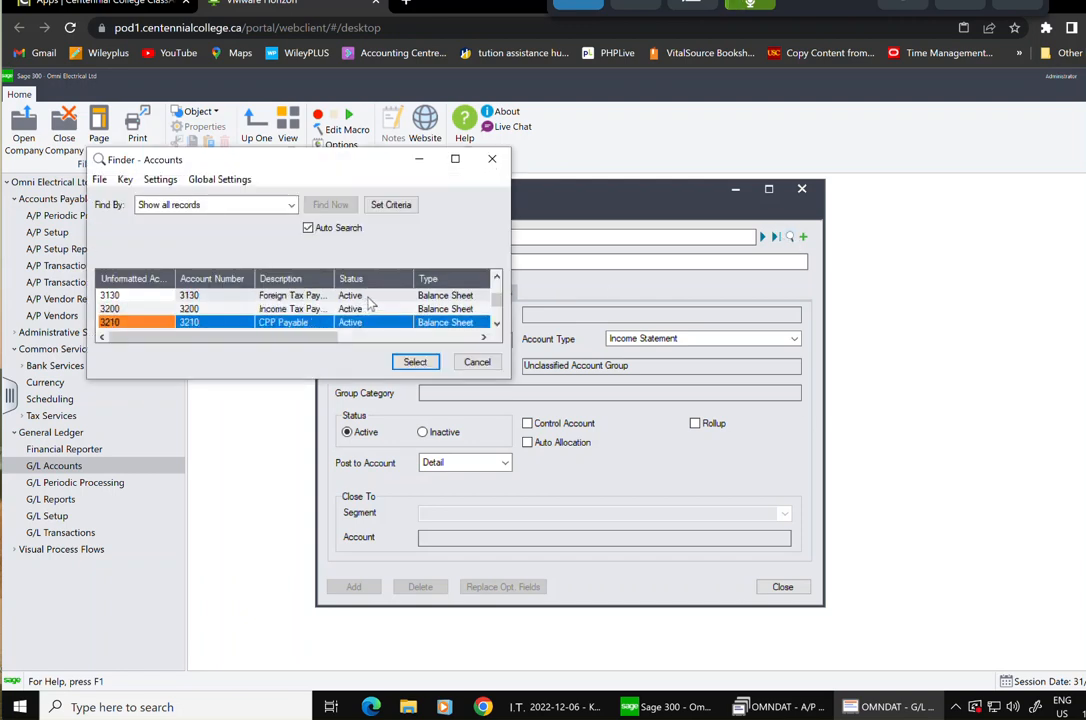
pyautogui.press('Up')
pyautogui.press('Up')
pyautogui.press('Up')
pyautogui.press('Up')
pyautogui.press('Up')
pyautogui.press('Up')
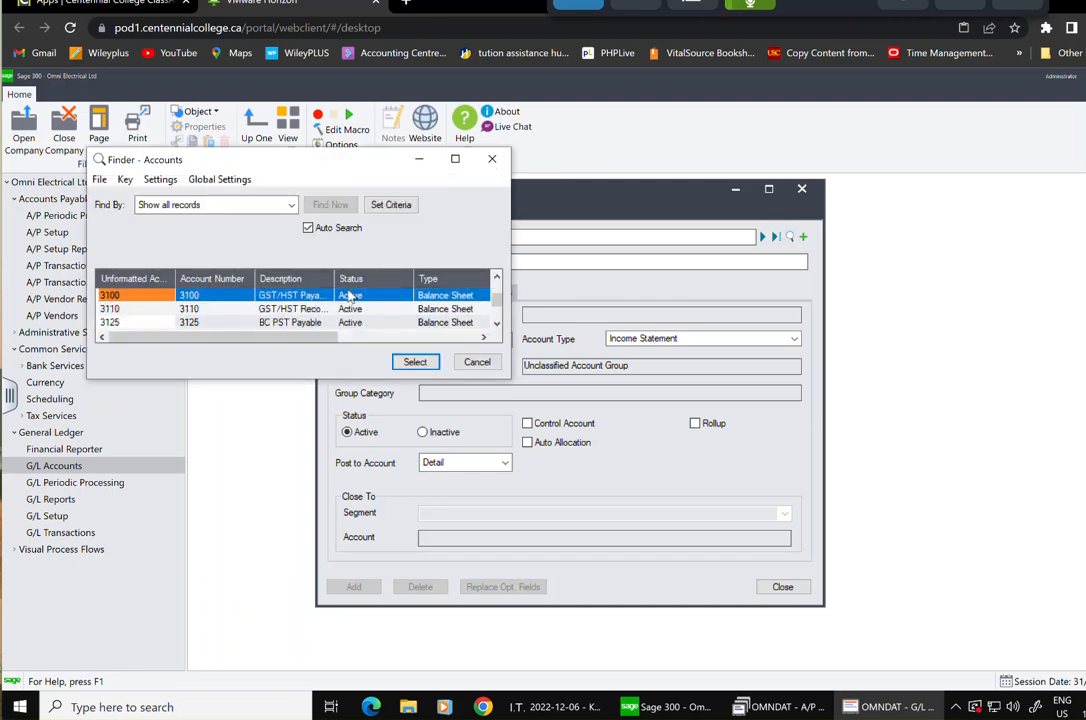
pyautogui.click(425, 363)
# Change the description of account 3000 to "Accounts Payable - Canadian" and save it
pyautogui.click(498, 260)
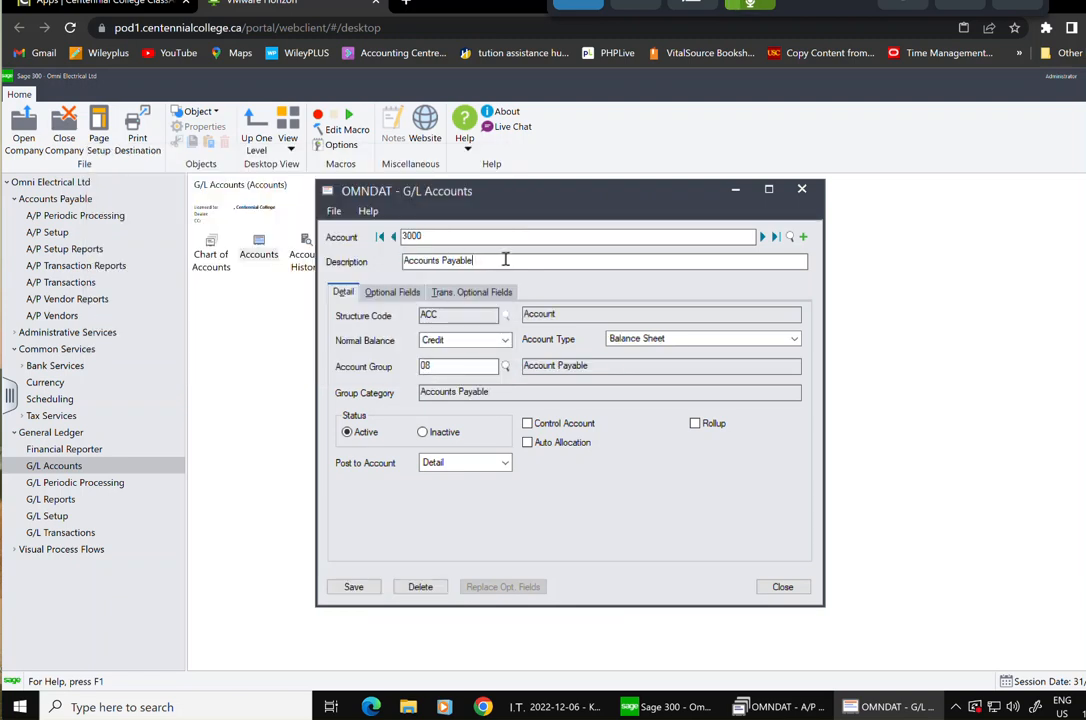
pyautogui.write('-  Canadian')
pyautogui.click(353, 586)
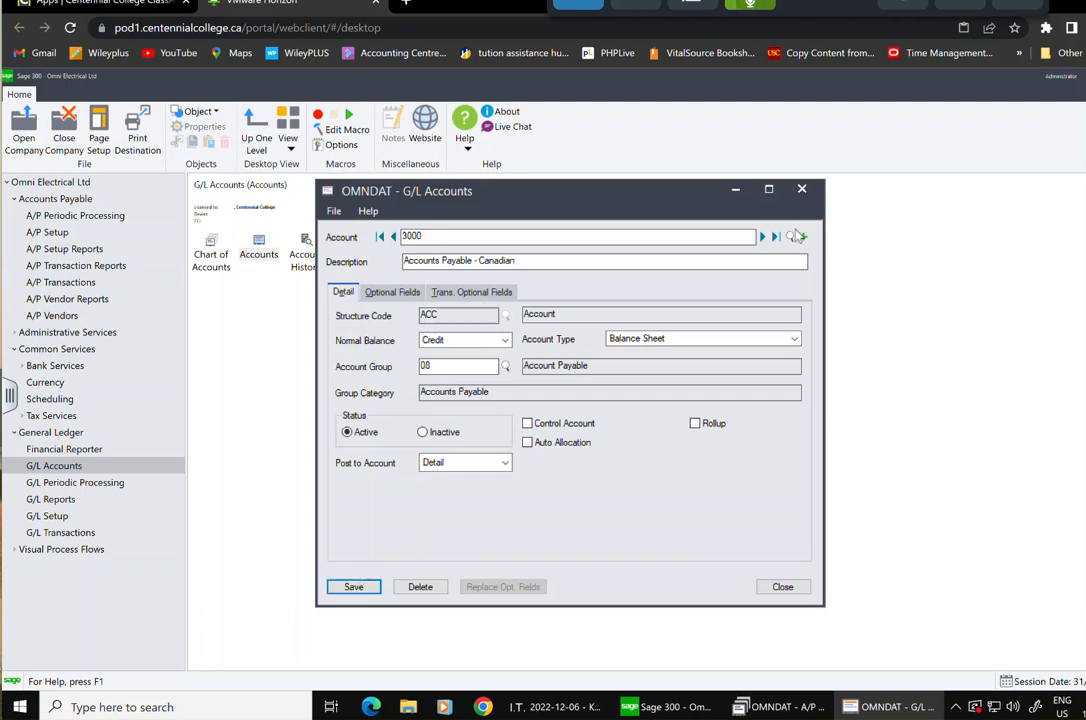
# Start a new G/L account 3050 described as "Accounts Payable - U.S." with structure code ACC
pyautogui.click(802, 237)
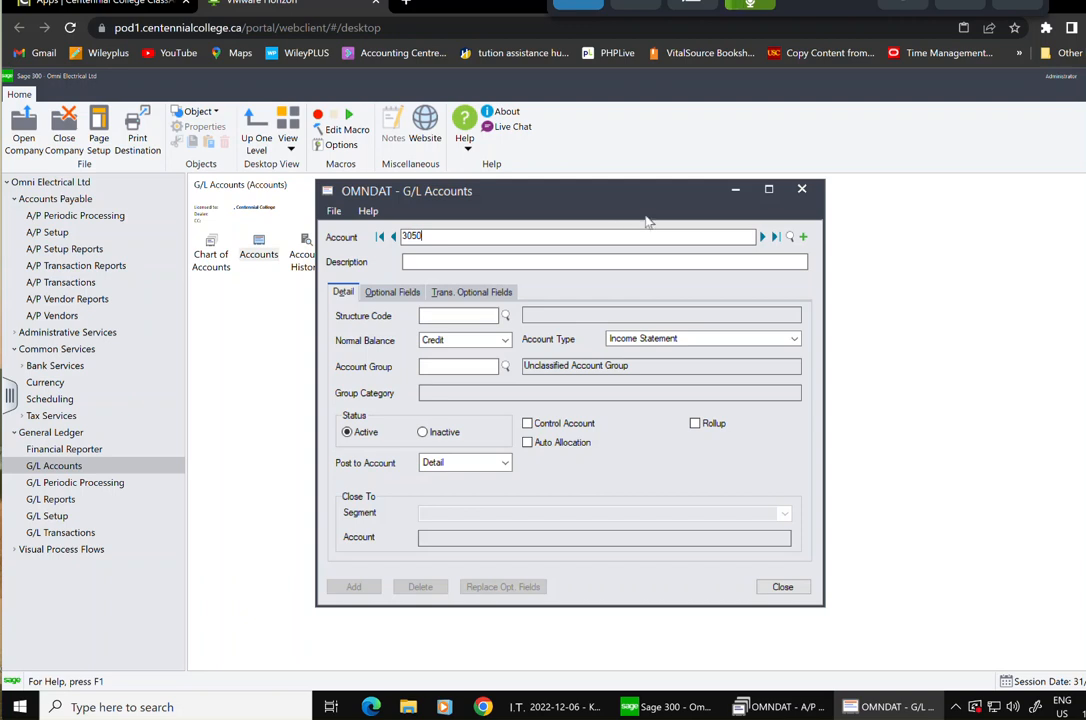
pyautogui.click(543, 264)
pyautogui.write('Accounts Pa')
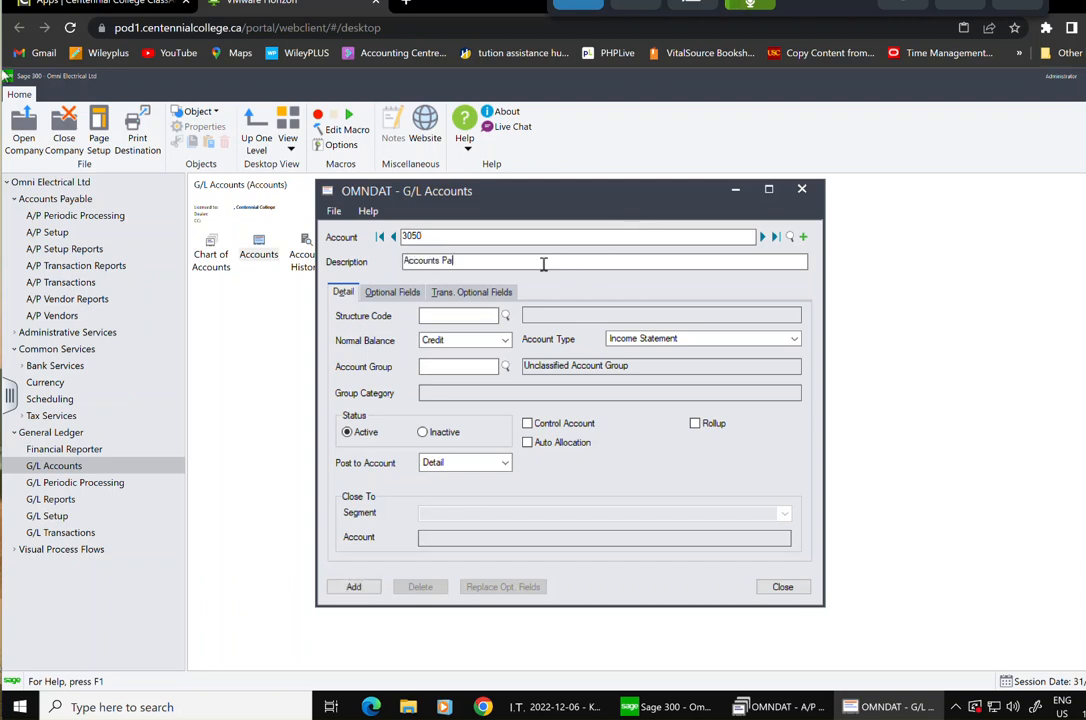
pyautogui.write('yable - U.S.')
pyautogui.click(505, 316)
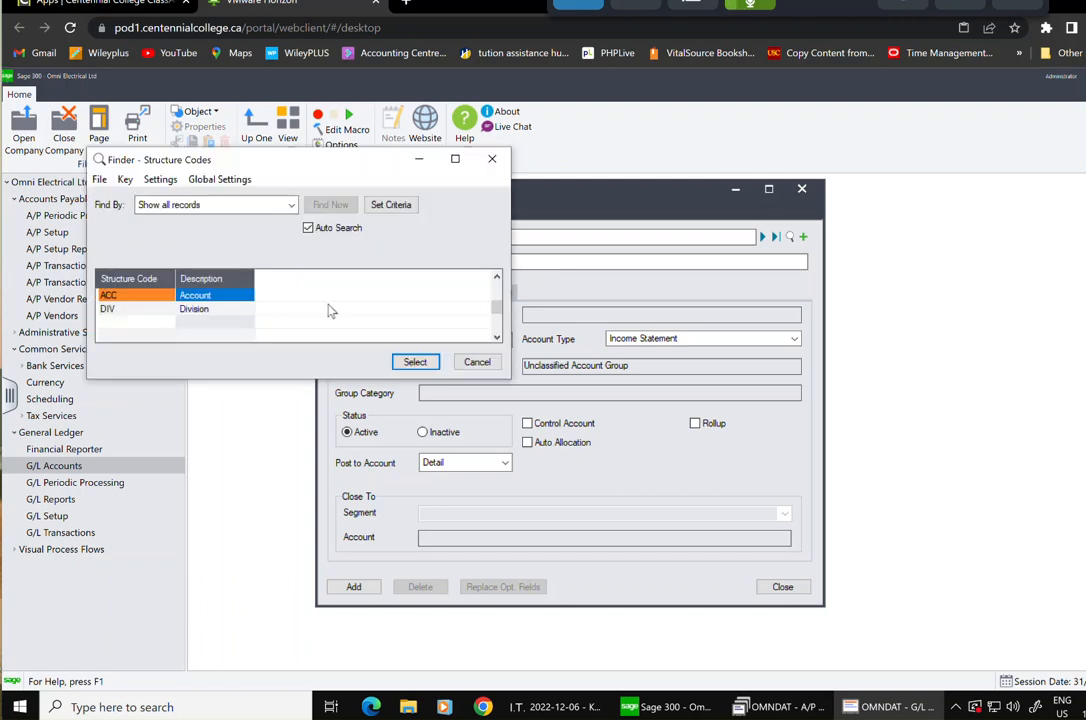
pyautogui.click(415, 361)
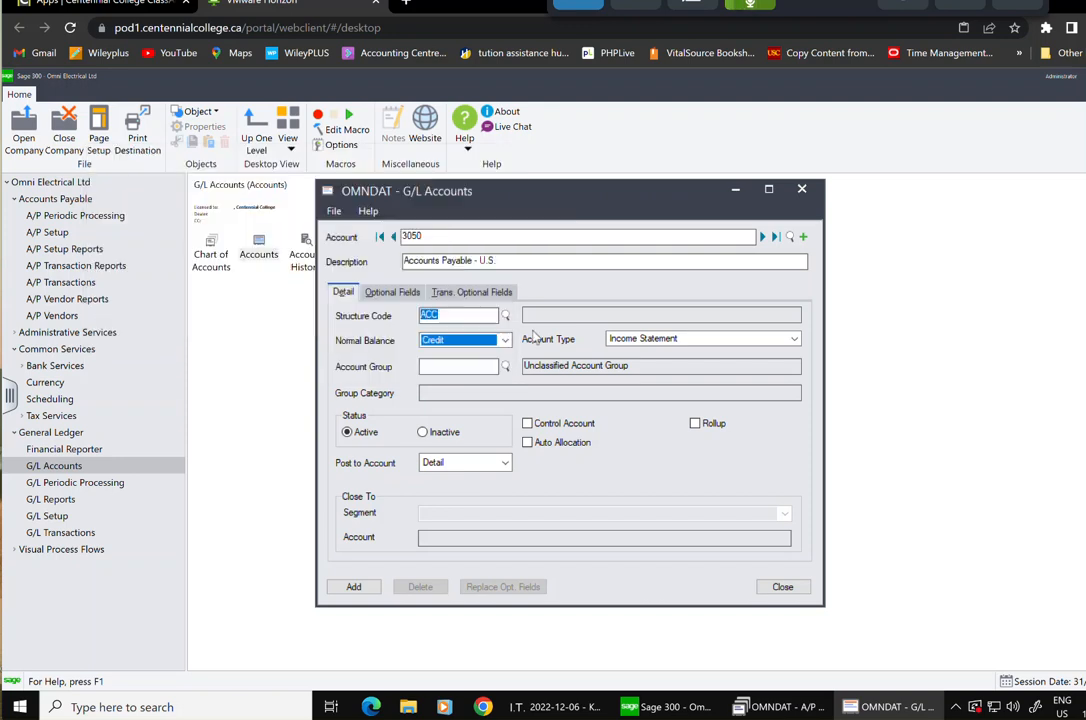
# Set account 3050 to type Balance Sheet and account group 08 Account Payable, and add it
pyautogui.click(638, 340)
pyautogui.click(640, 361)
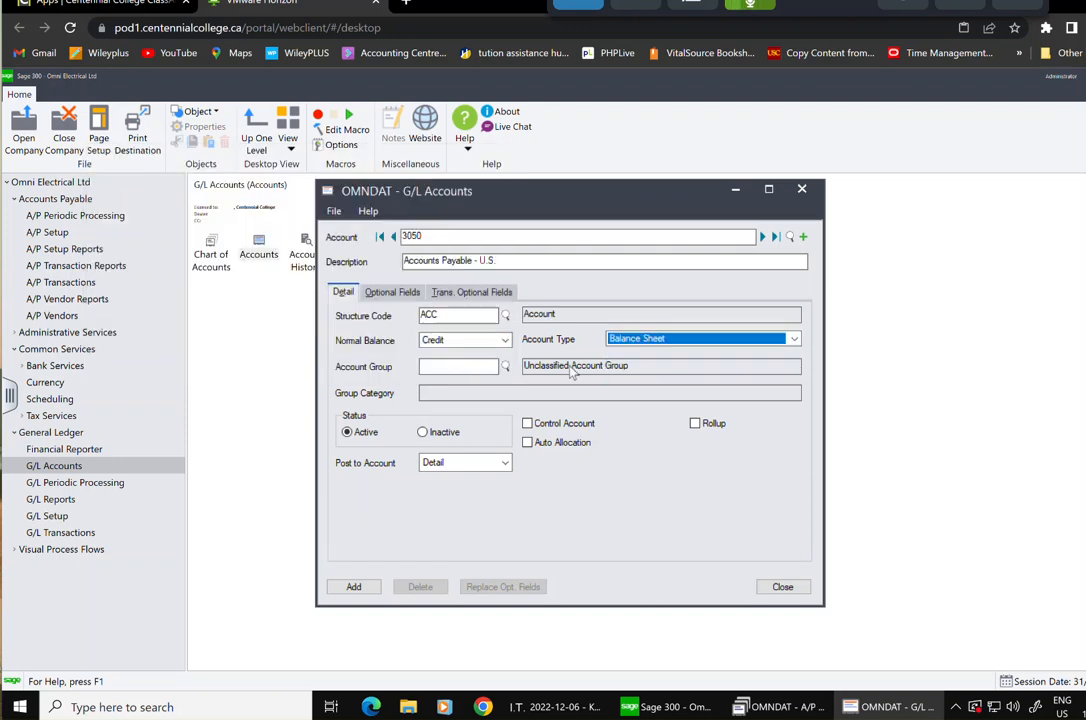
pyautogui.press('Tab')
pyautogui.click(508, 367)
pyautogui.scroll(-7, 255, 312)
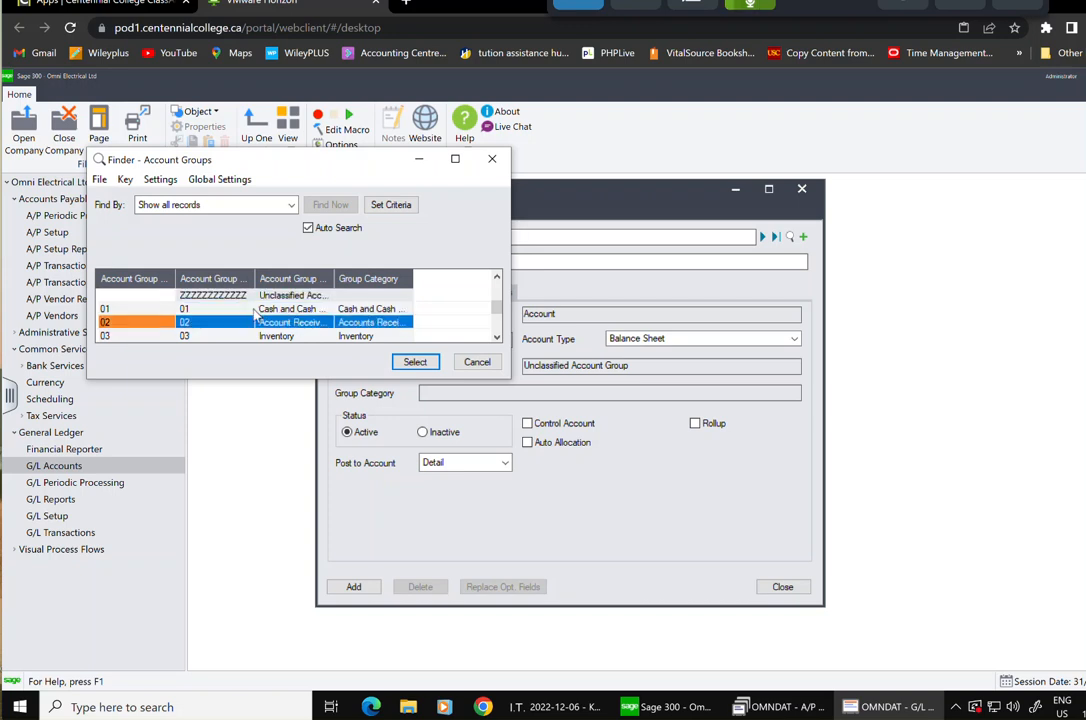
pyautogui.scroll(-3, 255, 312)
pyautogui.click(343, 310)
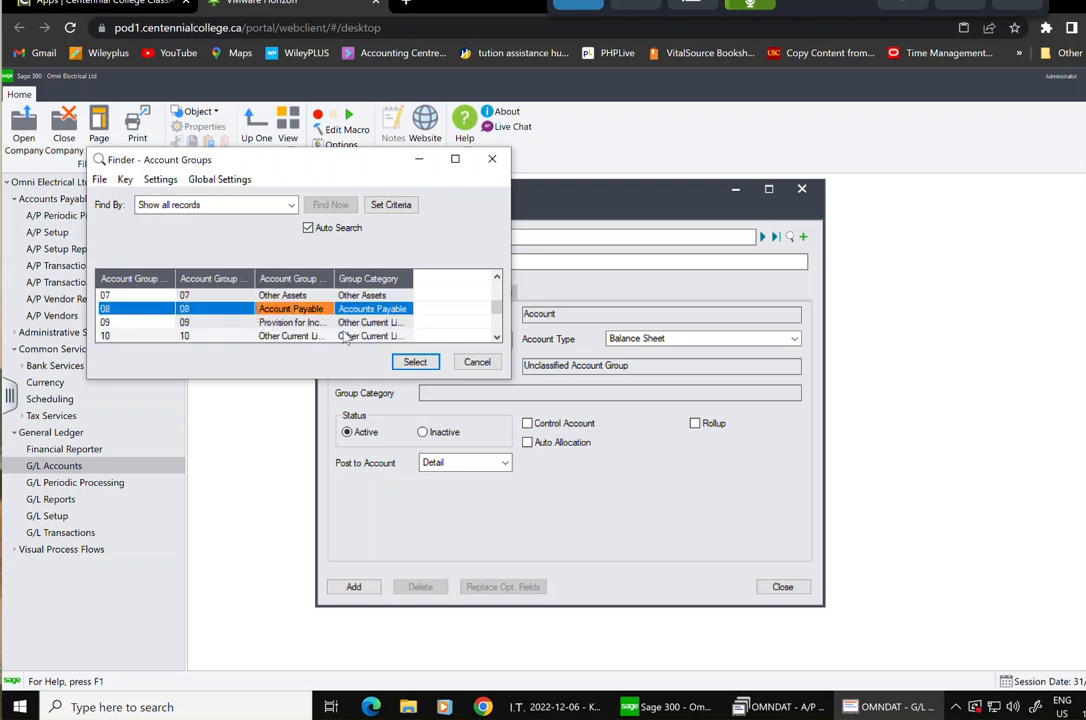
pyautogui.click(411, 363)
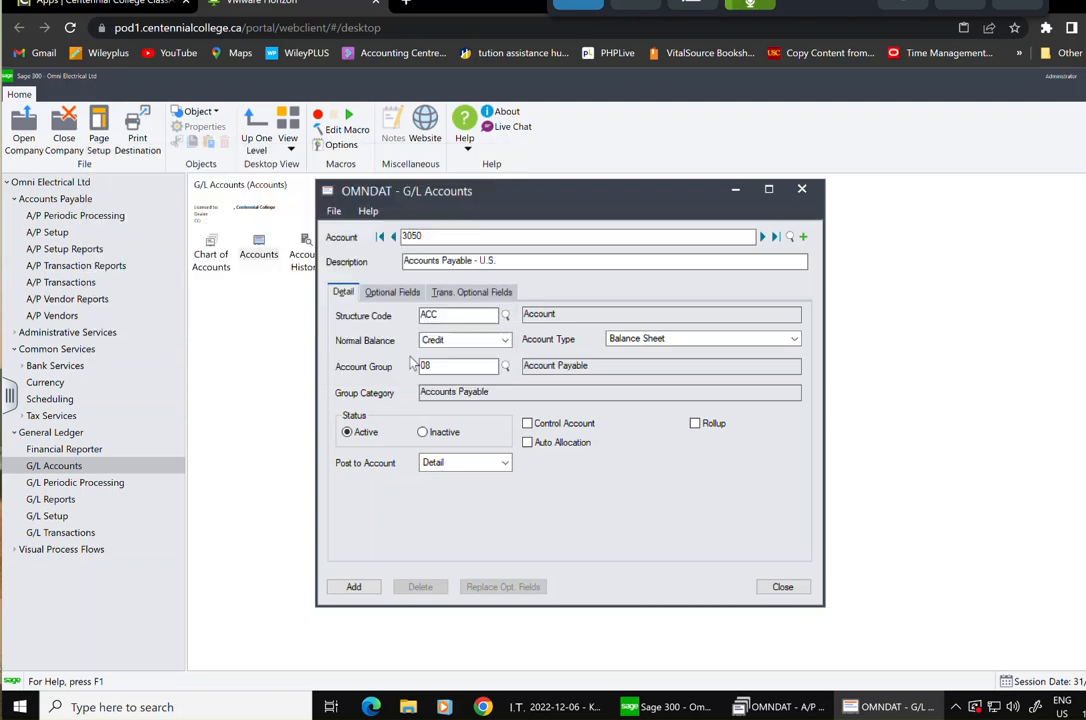
pyautogui.click(370, 588)
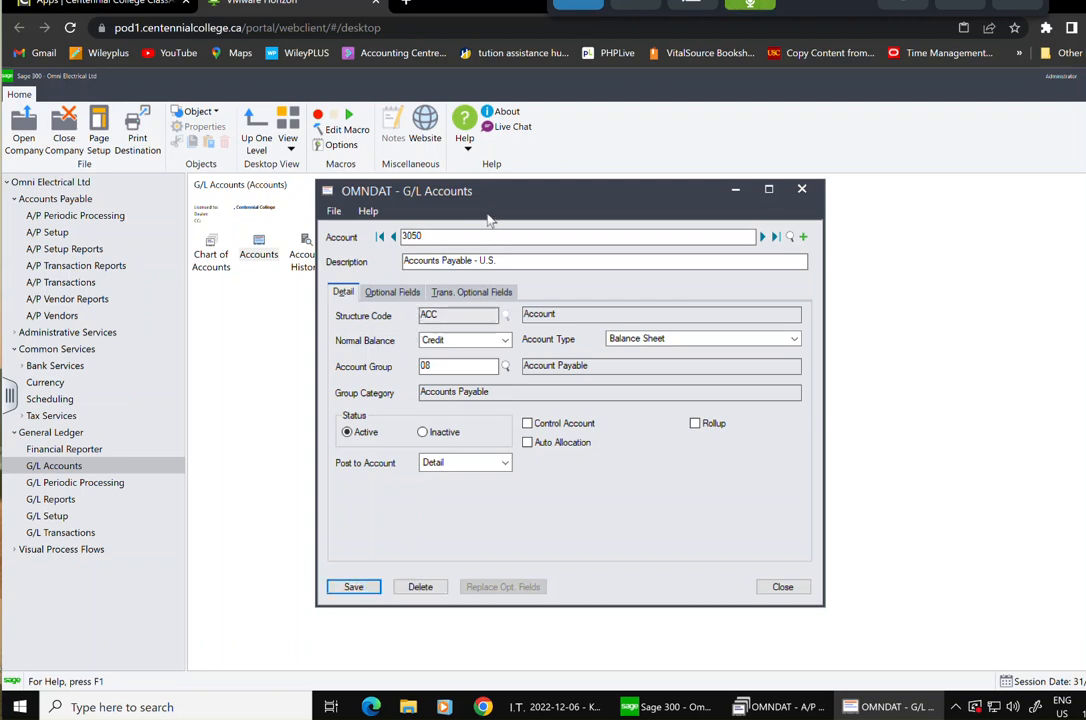
# Start a new G/L account 1103 described as "Prpayment - Canadain" with structure code ACC
pyautogui.click(803, 238)
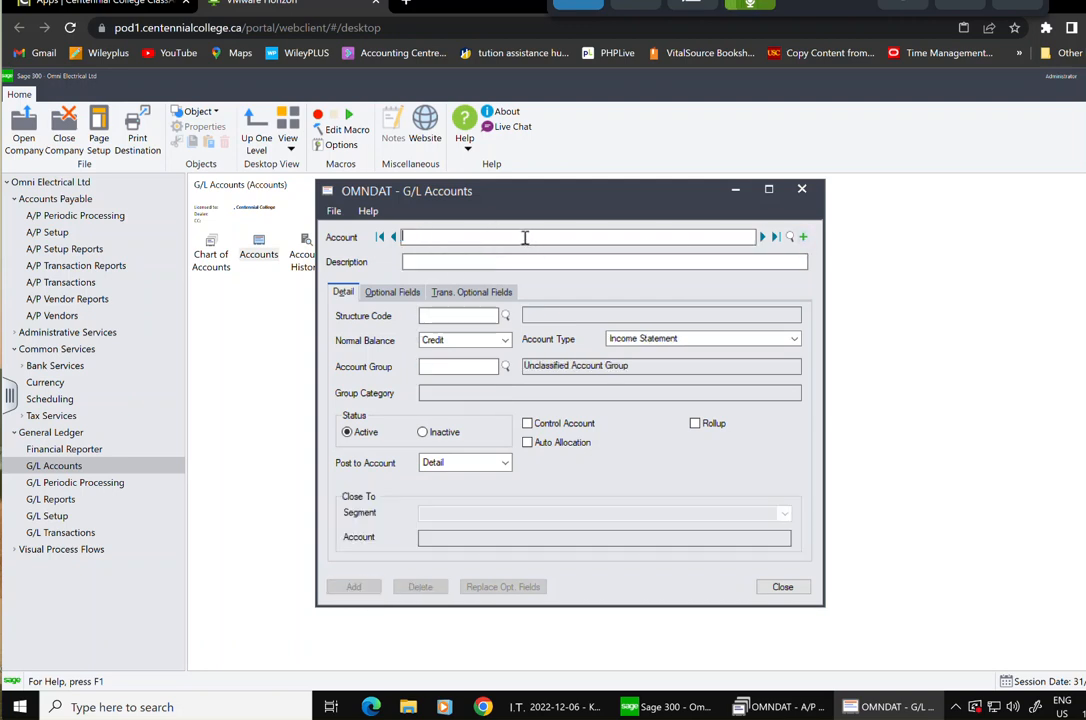
pyautogui.write('1103')
pyautogui.click(484, 263)
pyautogui.write('Prpayment')
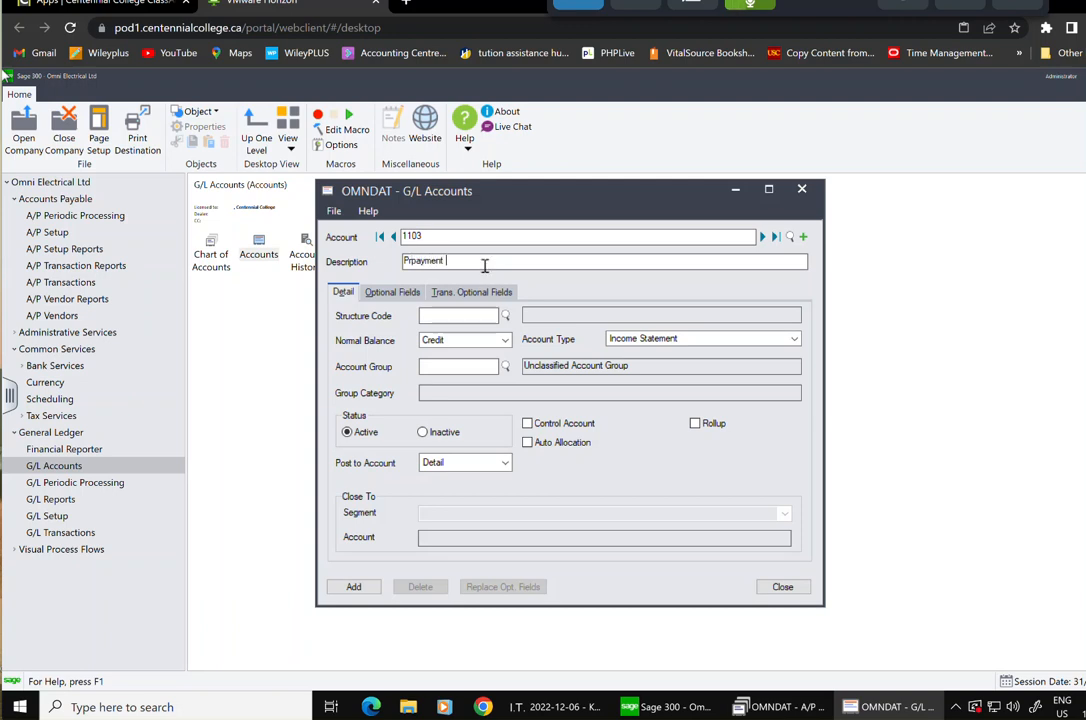
pyautogui.write('- Canadain')
pyautogui.click(505, 317)
pyautogui.click(209, 297)
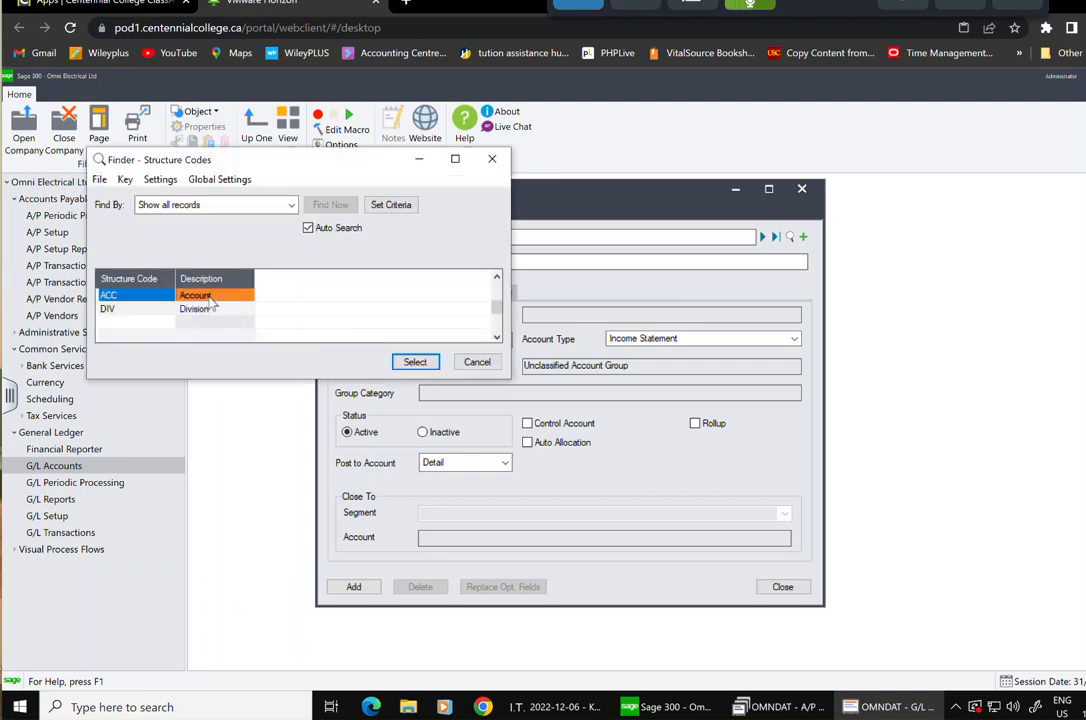
pyautogui.click(414, 361)
# Set the account type of account 1103 to Balance Sheet and its normal balance to Debit
pyautogui.click(730, 339)
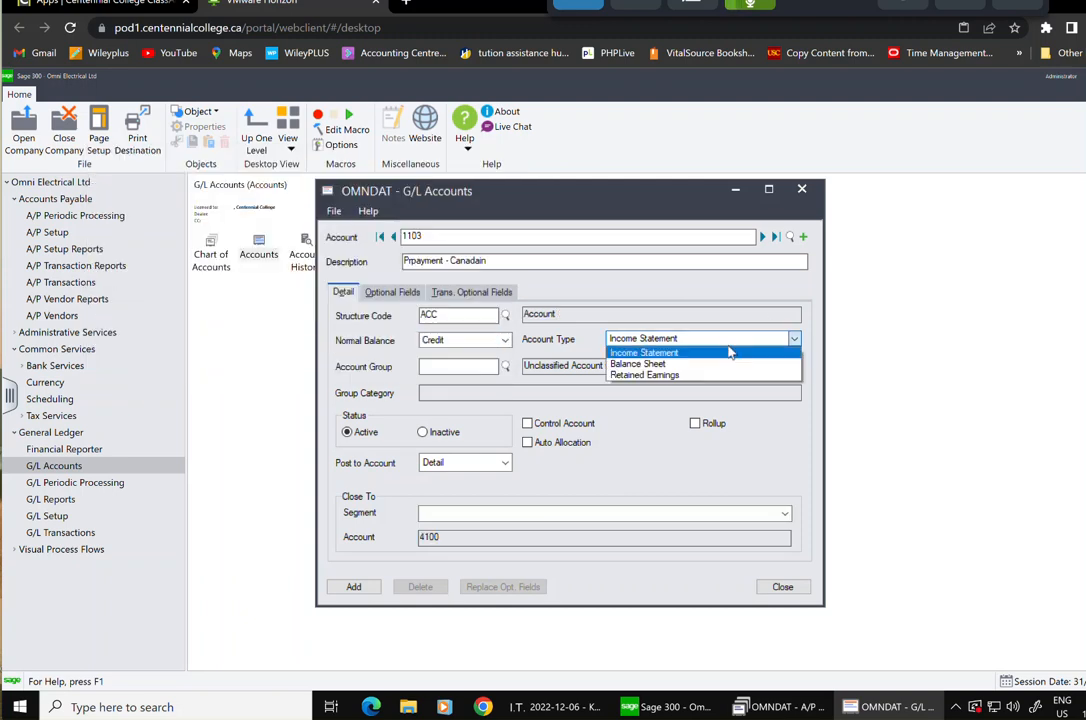
pyautogui.click(655, 364)
pyautogui.click(506, 342)
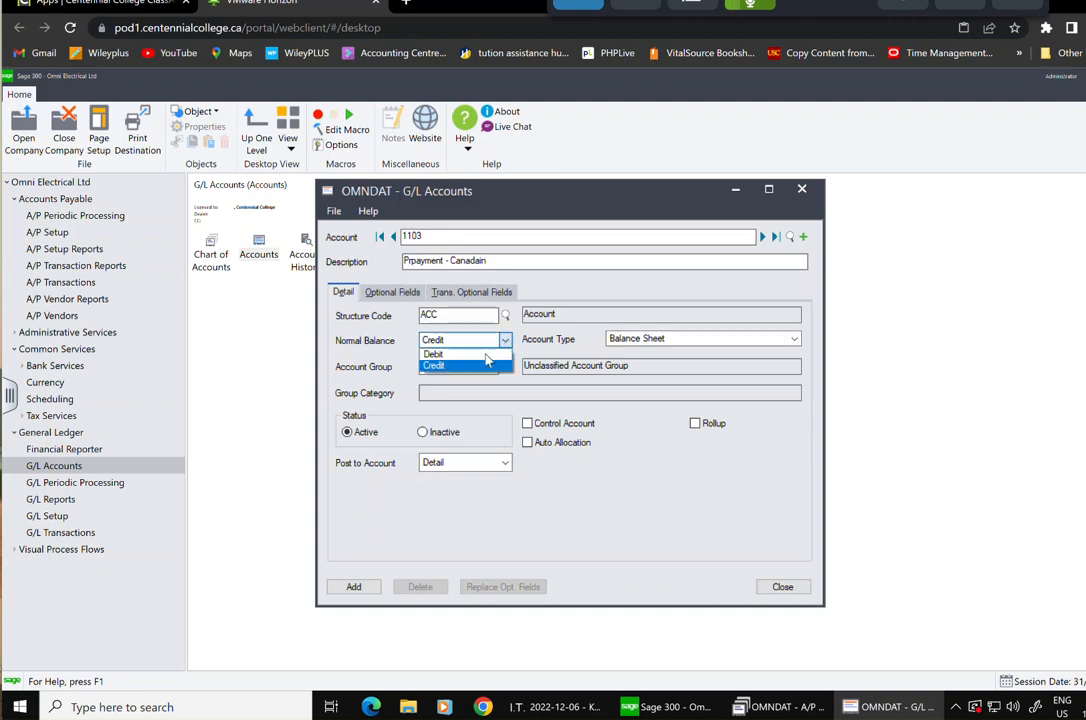
pyautogui.click(497, 364)
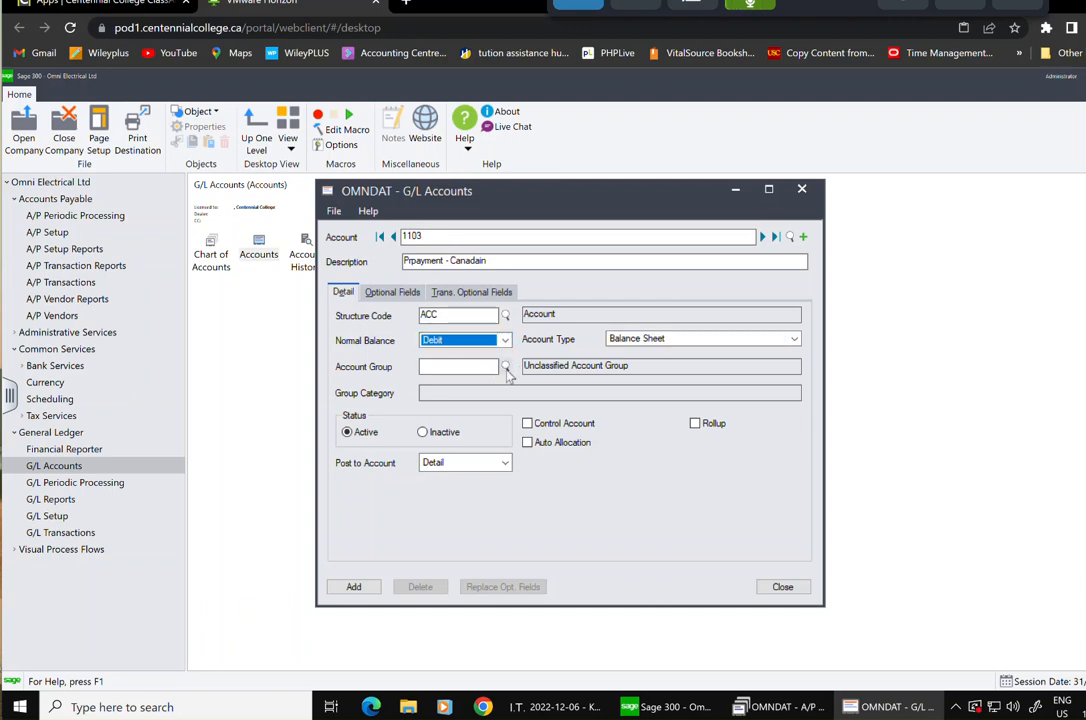
# Assign account group 04 Other Current Assets to account 1103 and add the account
pyautogui.click(506, 367)
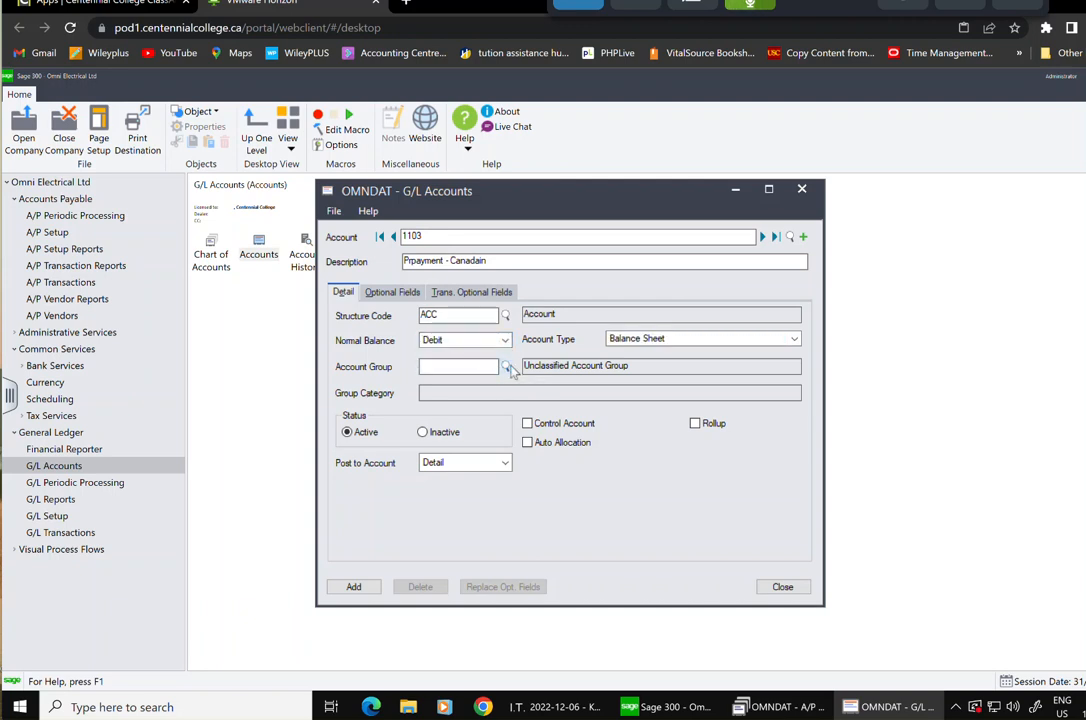
pyautogui.scroll(-2, 323, 320)
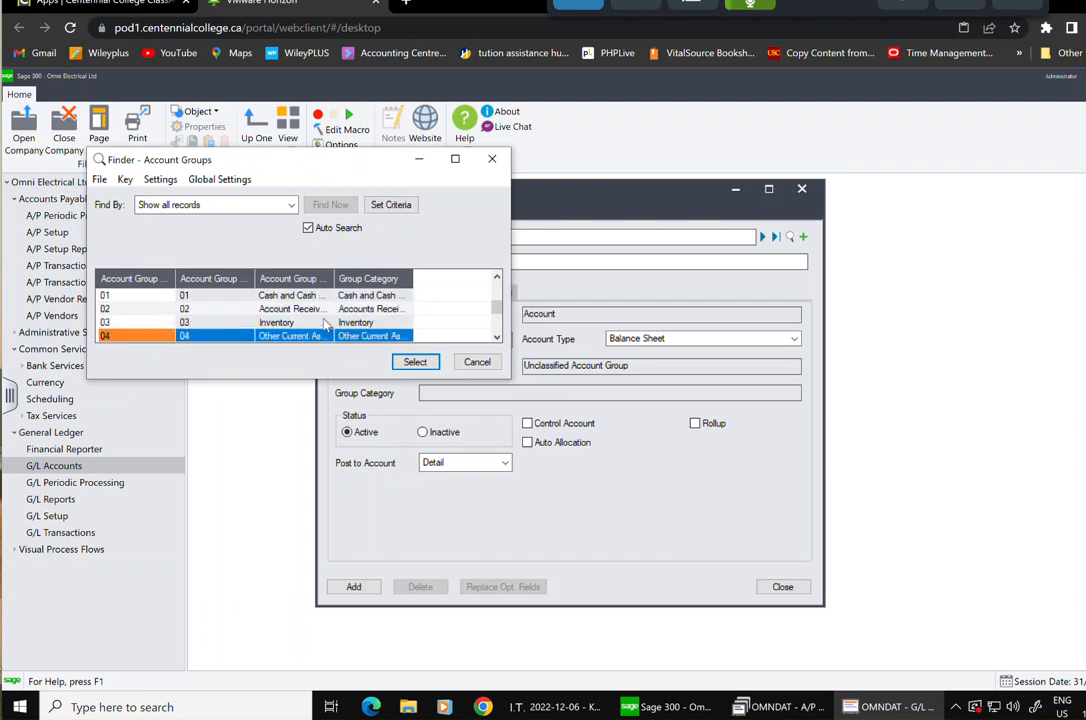
pyautogui.click(320, 337)
pyautogui.click(413, 362)
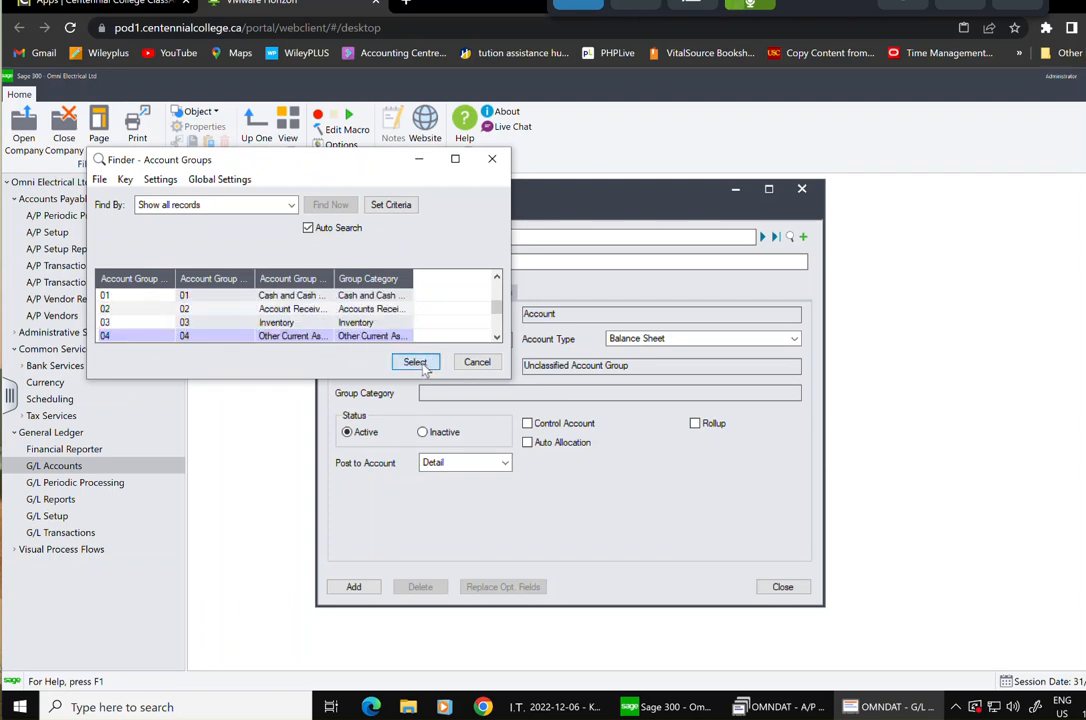
pyautogui.click(364, 592)
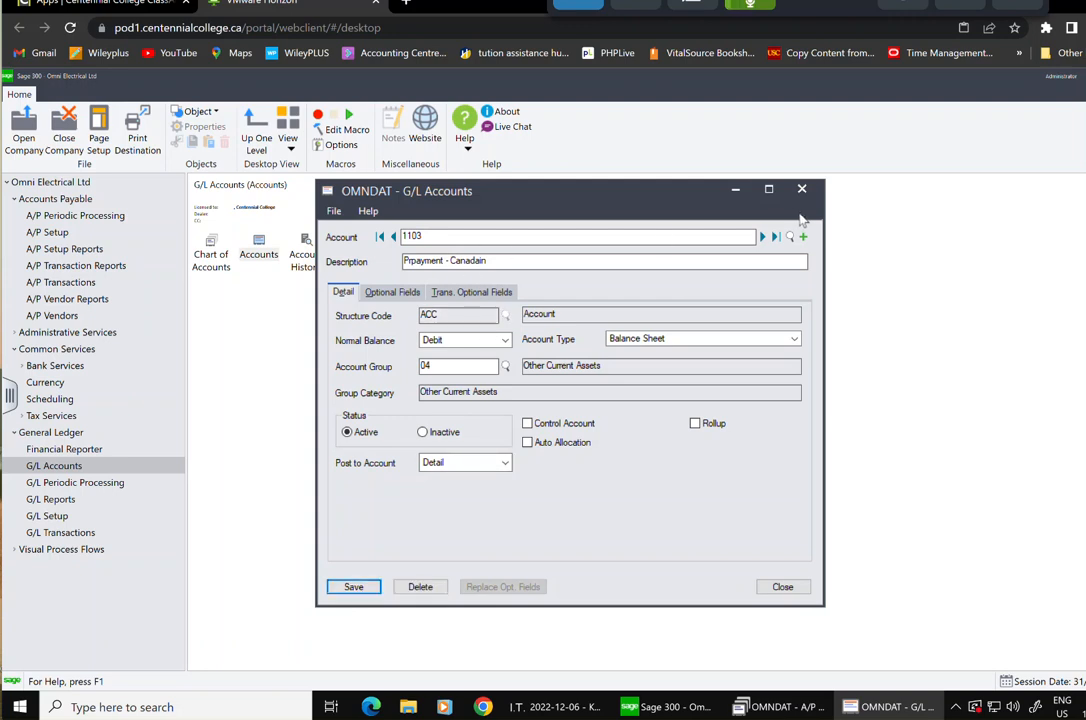
# Start a new G/L account 1105 described as "Prepayment - U.S." with structure code ACC
pyautogui.click(803, 237)
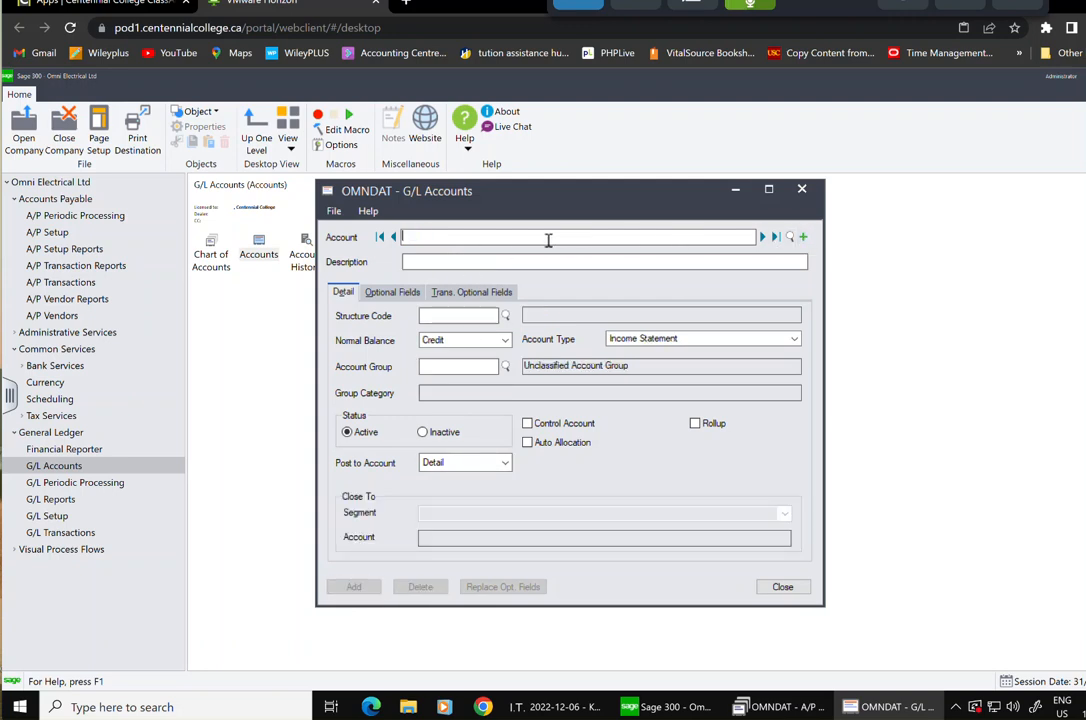
pyautogui.write('1105')
pyautogui.click(535, 260)
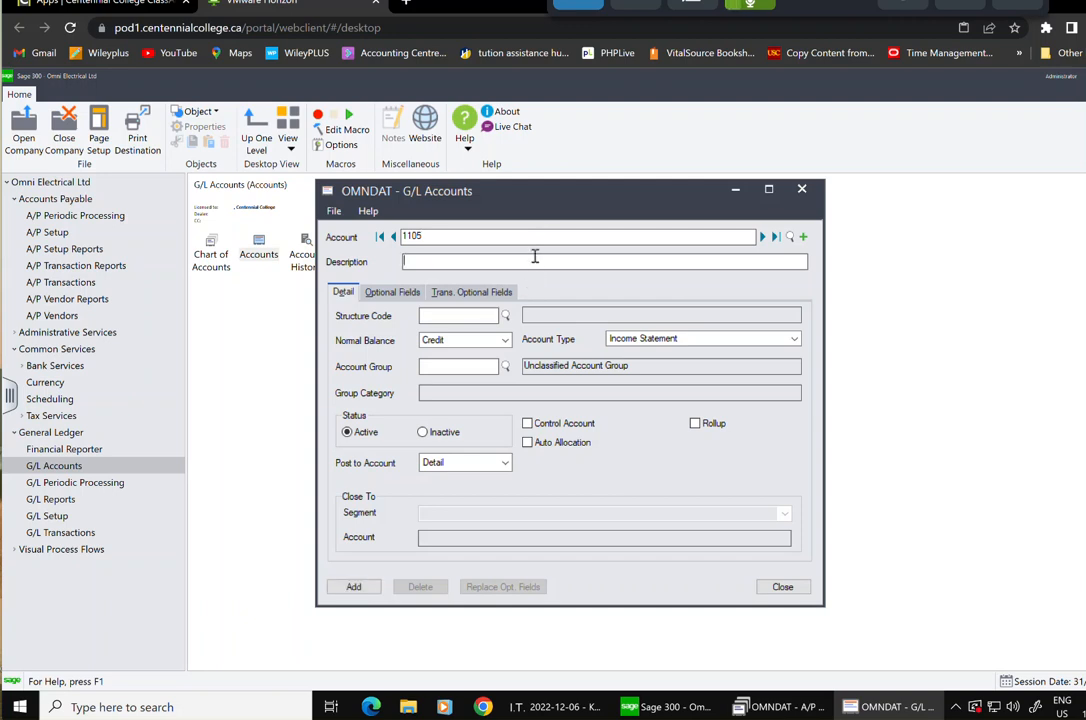
pyautogui.write('Prepaayment')
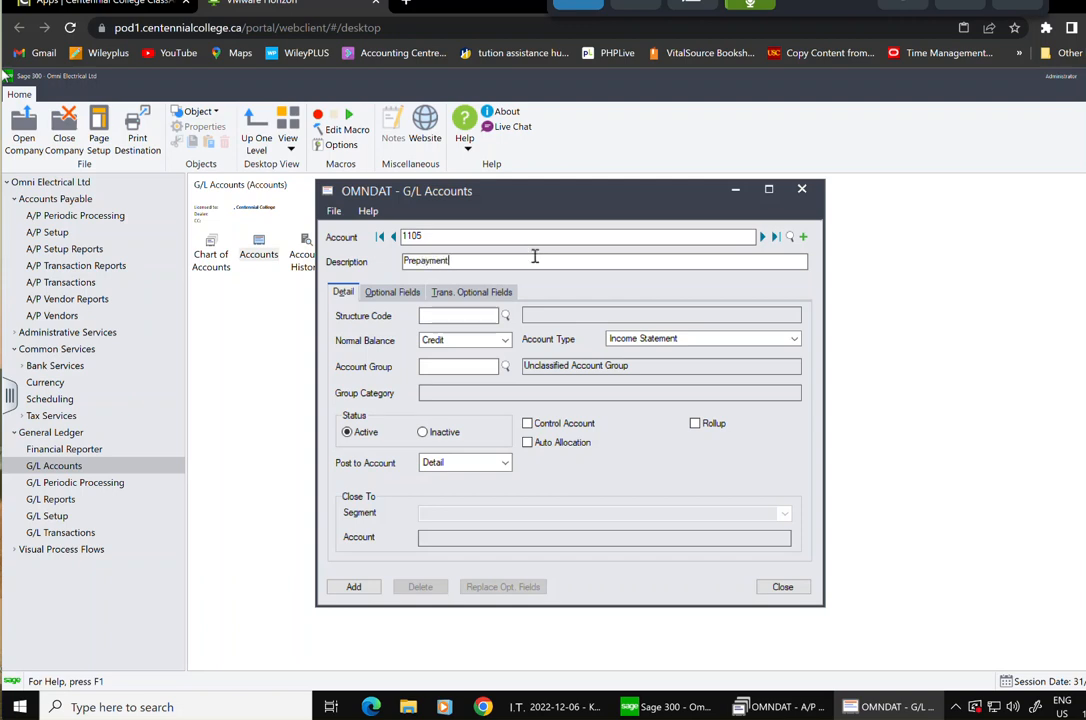
pyautogui.write(' - U ')
pyautogui.write('S.')
pyautogui.click(504, 315)
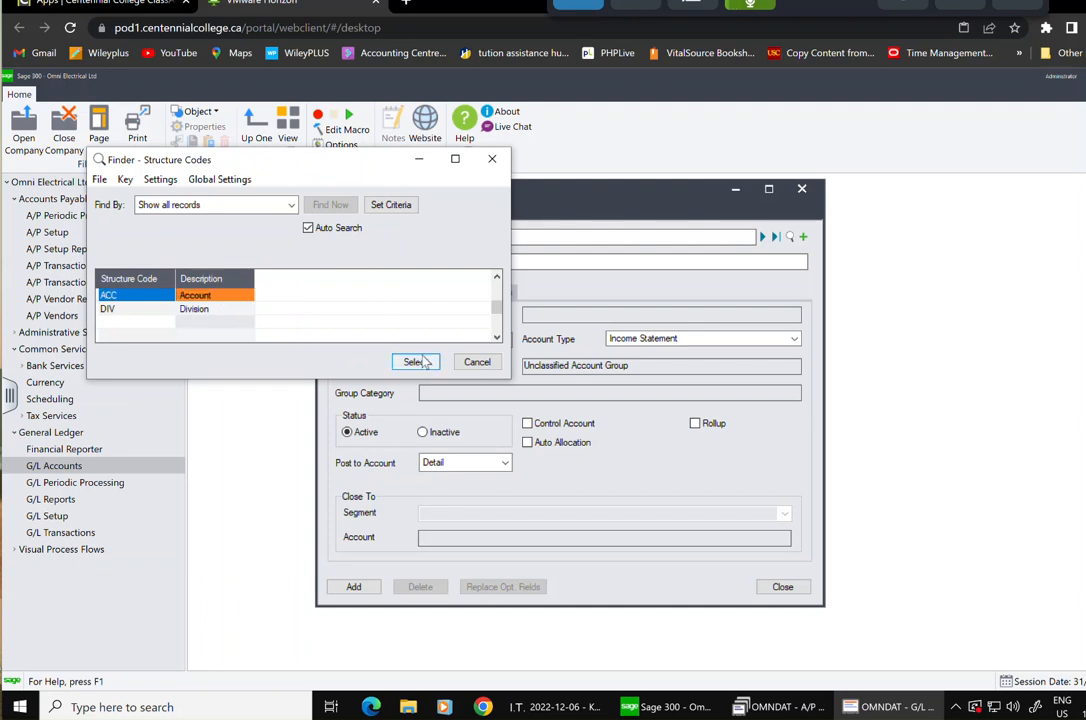
pyautogui.click(414, 362)
# Set the account type of account 1105 to Balance Sheet and its normal balance to Debit
pyautogui.click(660, 340)
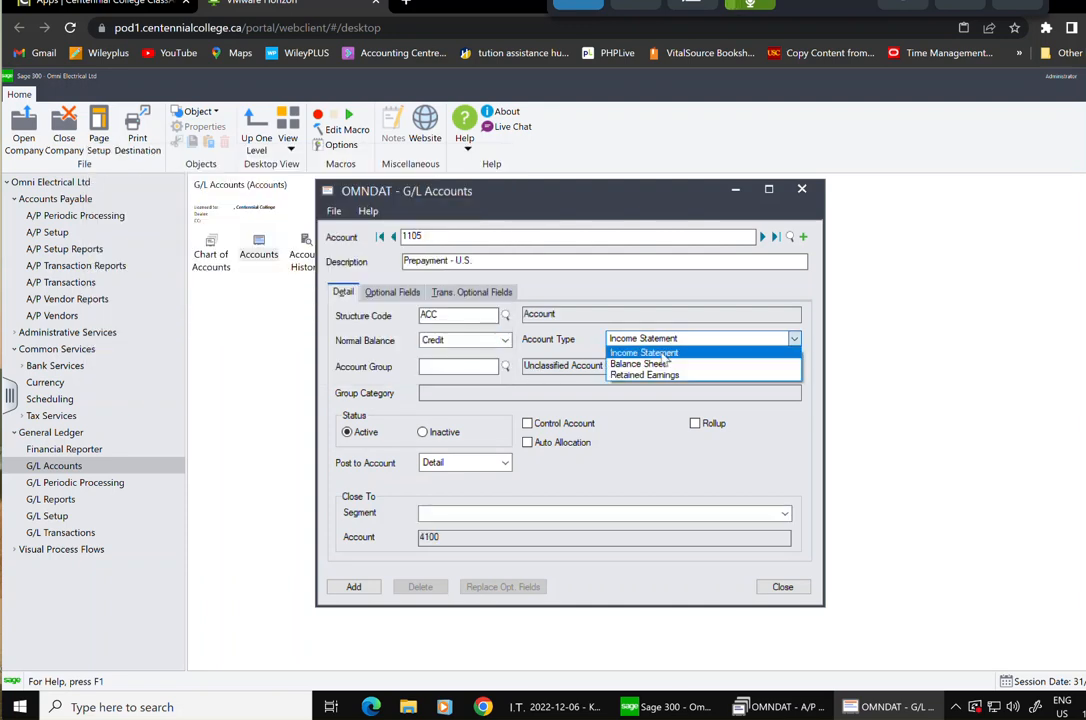
pyautogui.click(645, 361)
pyautogui.click(505, 340)
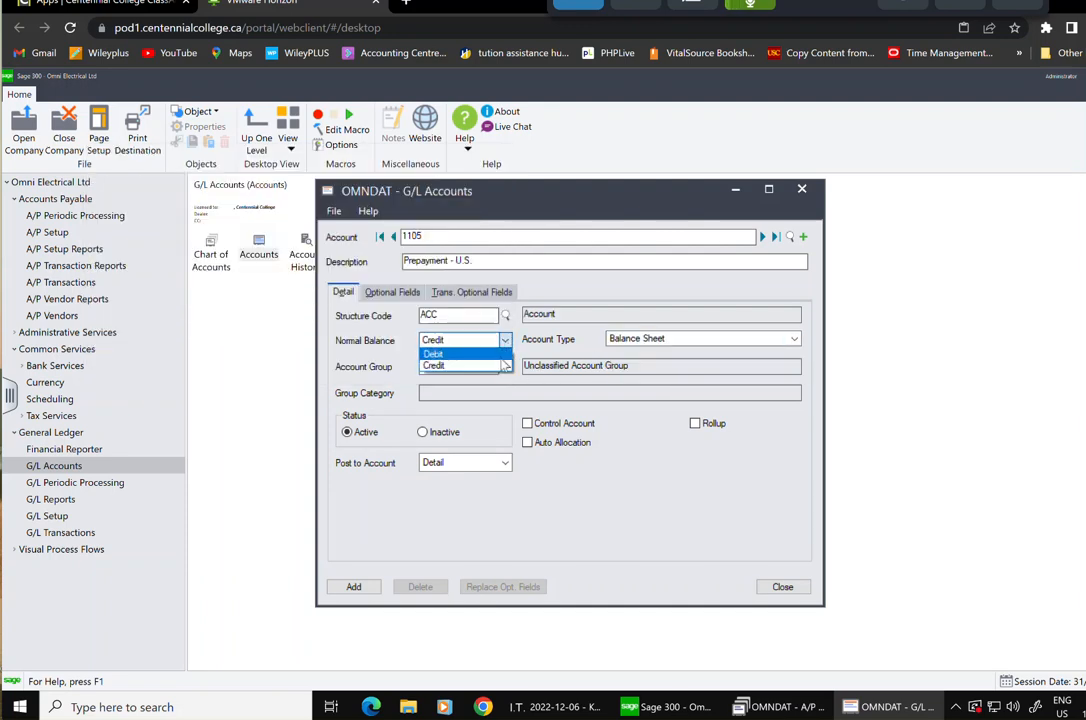
pyautogui.click(500, 354)
# Assign account group 04 Other Current Assets to account 1105, add the account and close G/L Accounts
pyautogui.click(506, 367)
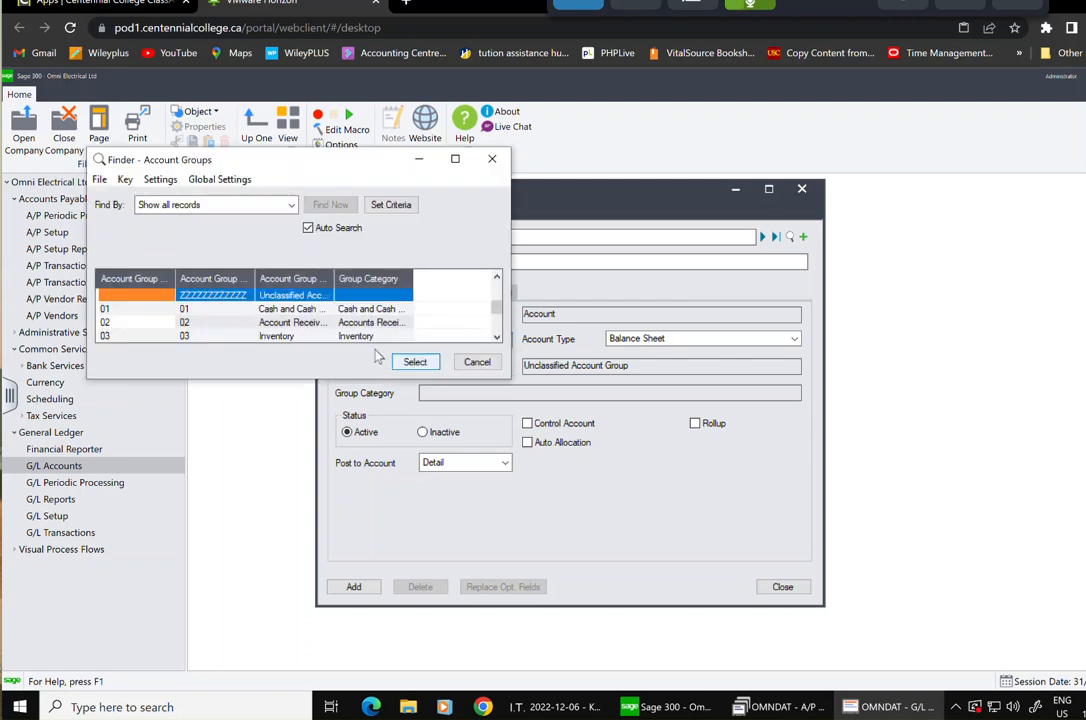
pyautogui.scroll(-2, 371, 337)
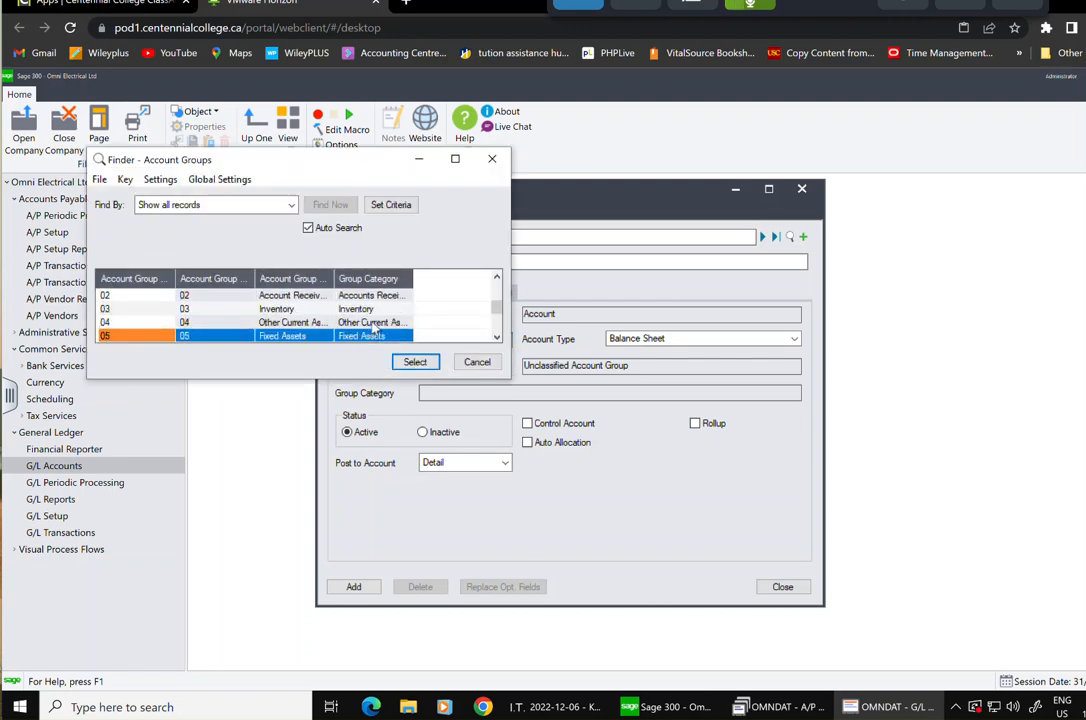
pyautogui.scroll(1, 370, 338)
pyautogui.click(414, 362)
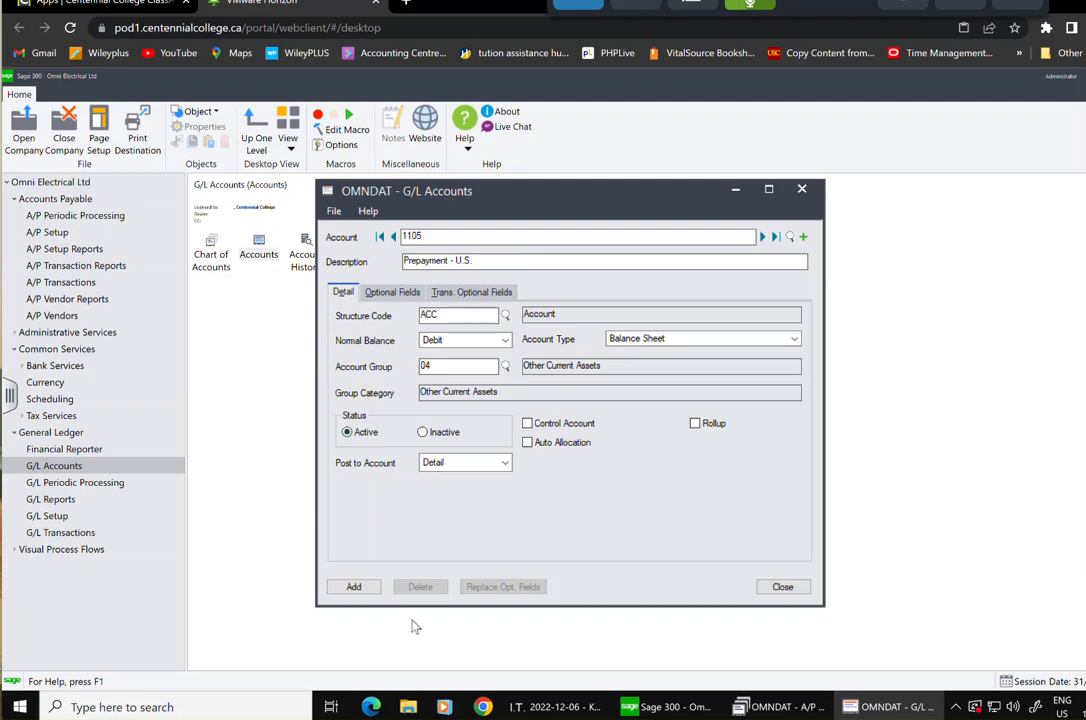
pyautogui.click(356, 587)
pyautogui.click(783, 587)
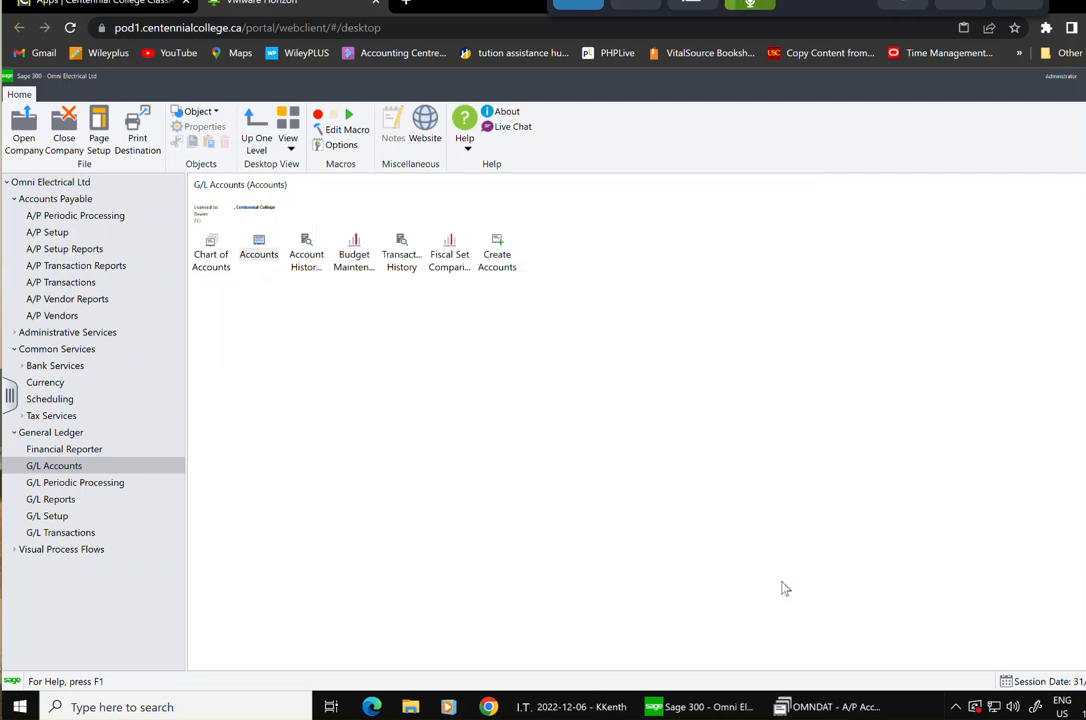
# Return to A/P Account Sets and describe account set ECAN as "Canadian Vendors - Electrical Division"
pyautogui.click(826, 707)
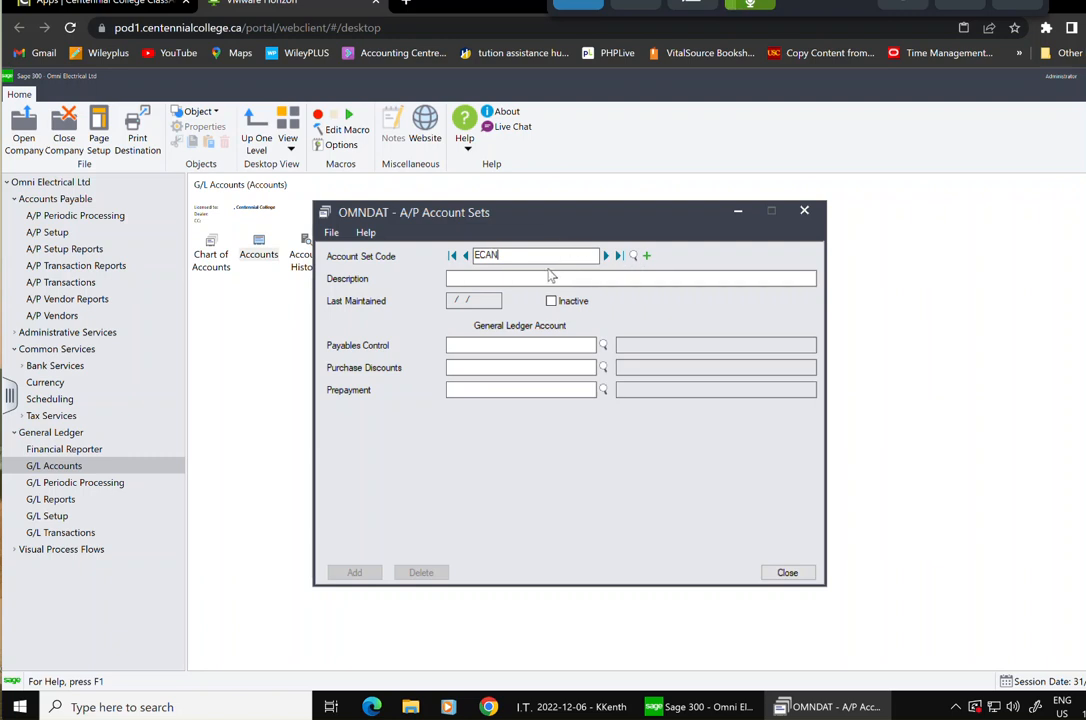
pyautogui.click(540, 277)
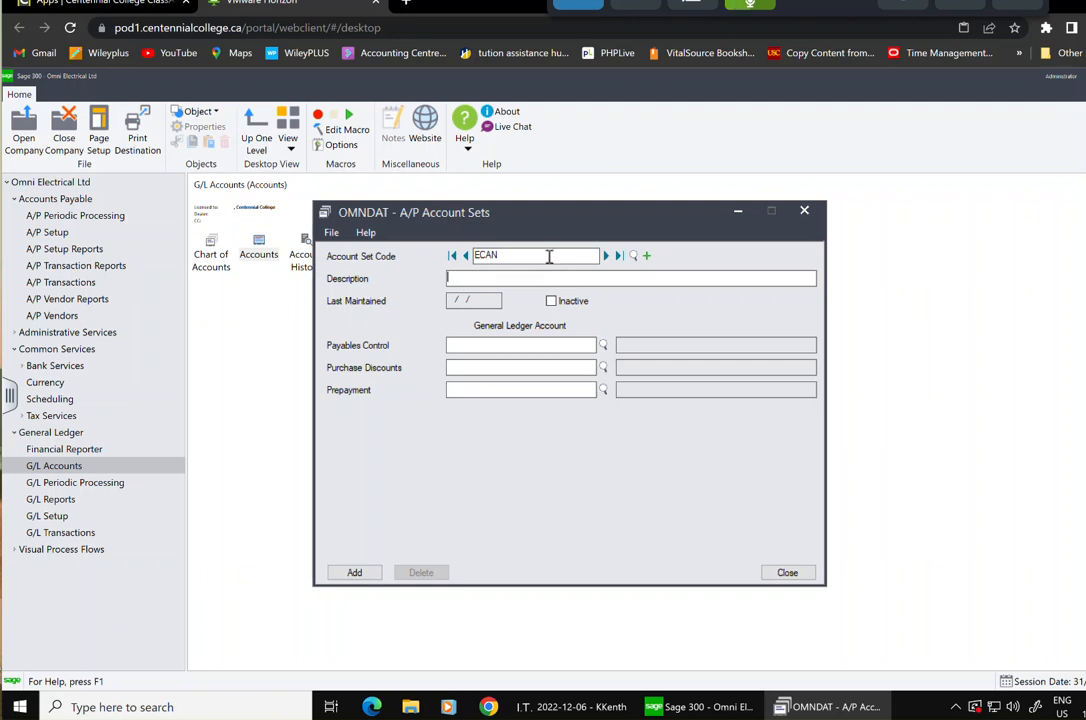
pyautogui.write('Canadian Vendors - Electrical')
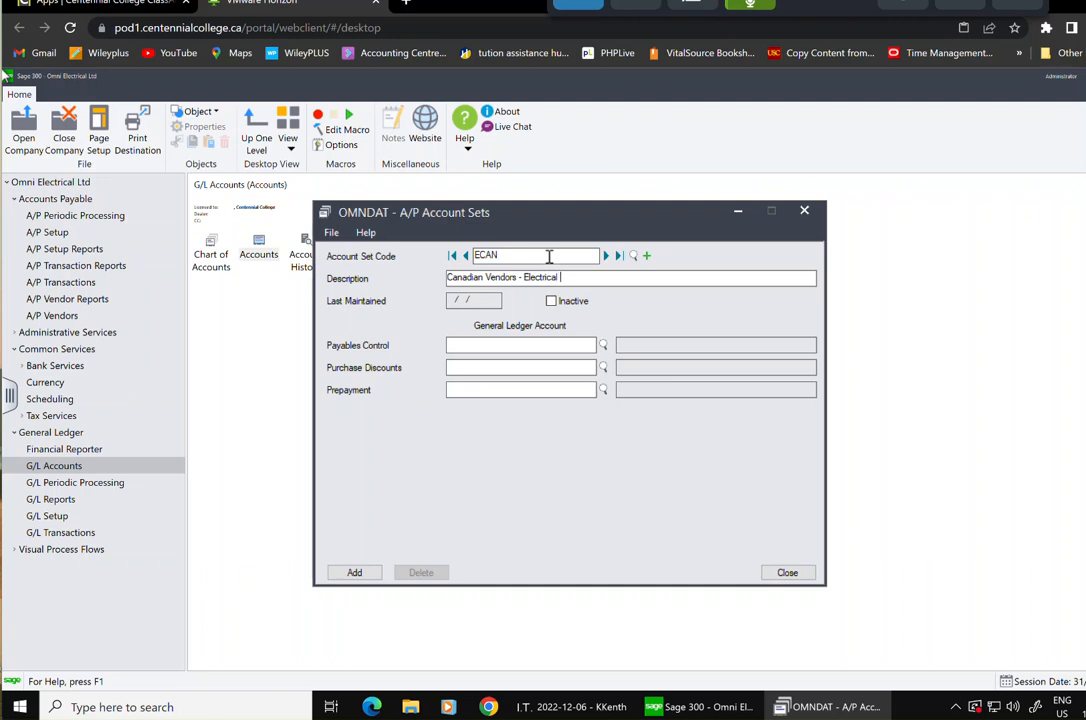
pyautogui.write(' Division')
# Set the payables control account of account set ECAN to 3000
pyautogui.click(519, 345)
pyautogui.click(604, 346)
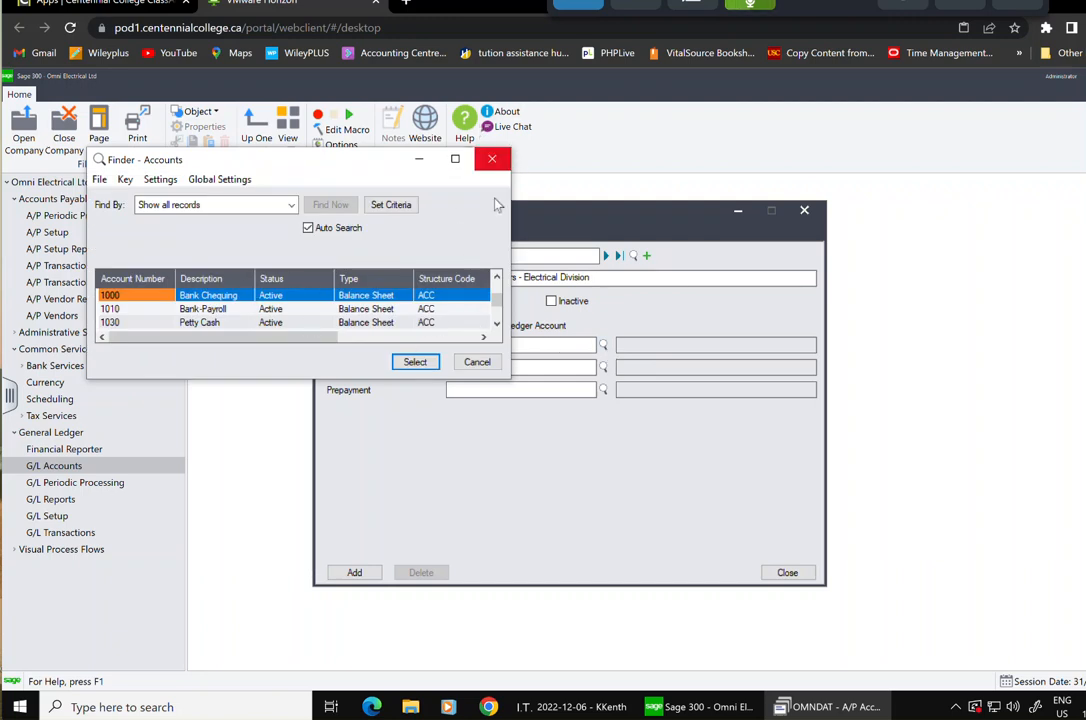
pyautogui.click(493, 160)
pyautogui.write('3000')
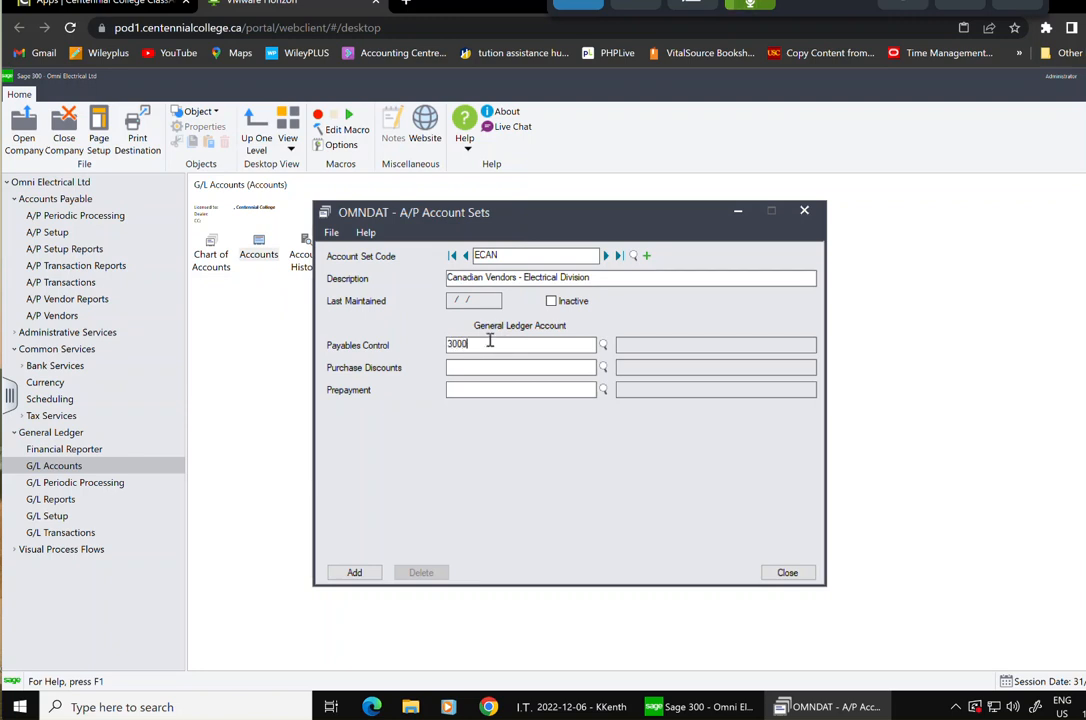
pyautogui.press('Tab')
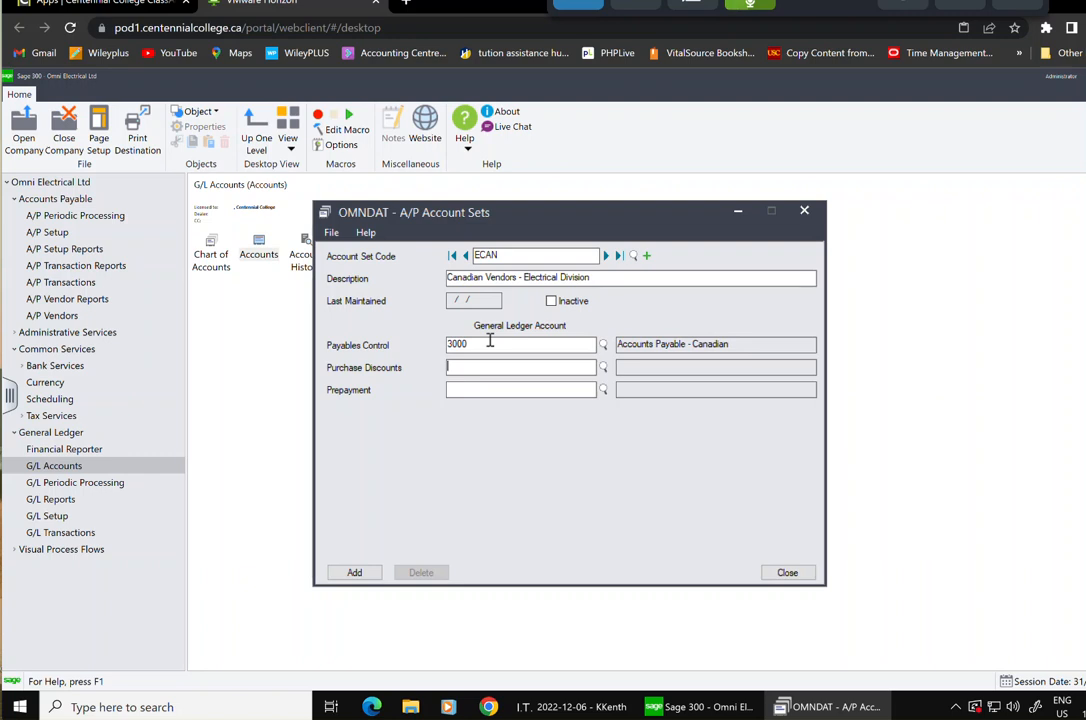
# Set ECAN's purchase discounts account to 5100-100 and prepayment account to 1103, and add the account set
pyautogui.write('5100-100')
pyautogui.press('Tab')
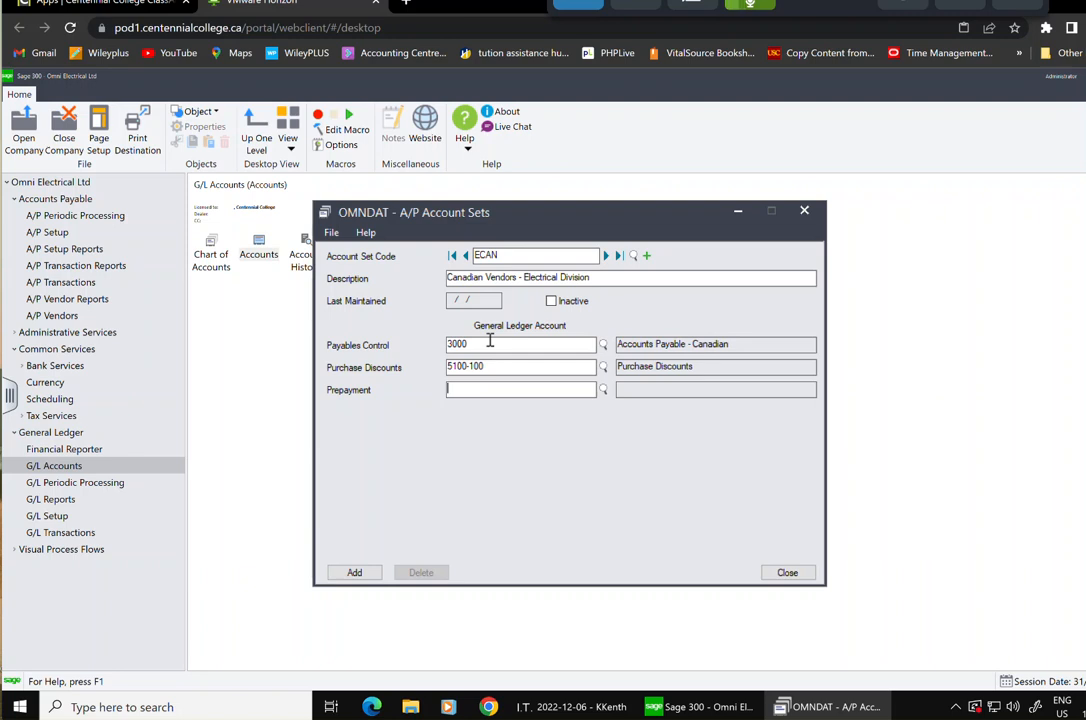
pyautogui.write('1103')
pyautogui.press('Tab')
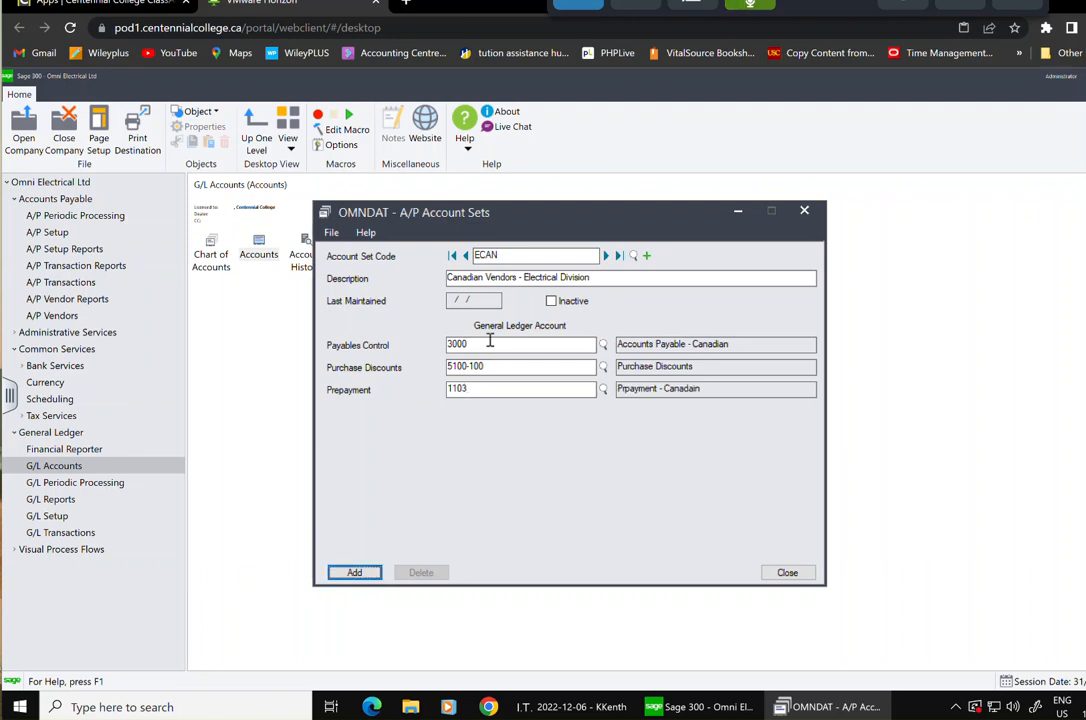
pyautogui.click(360, 573)
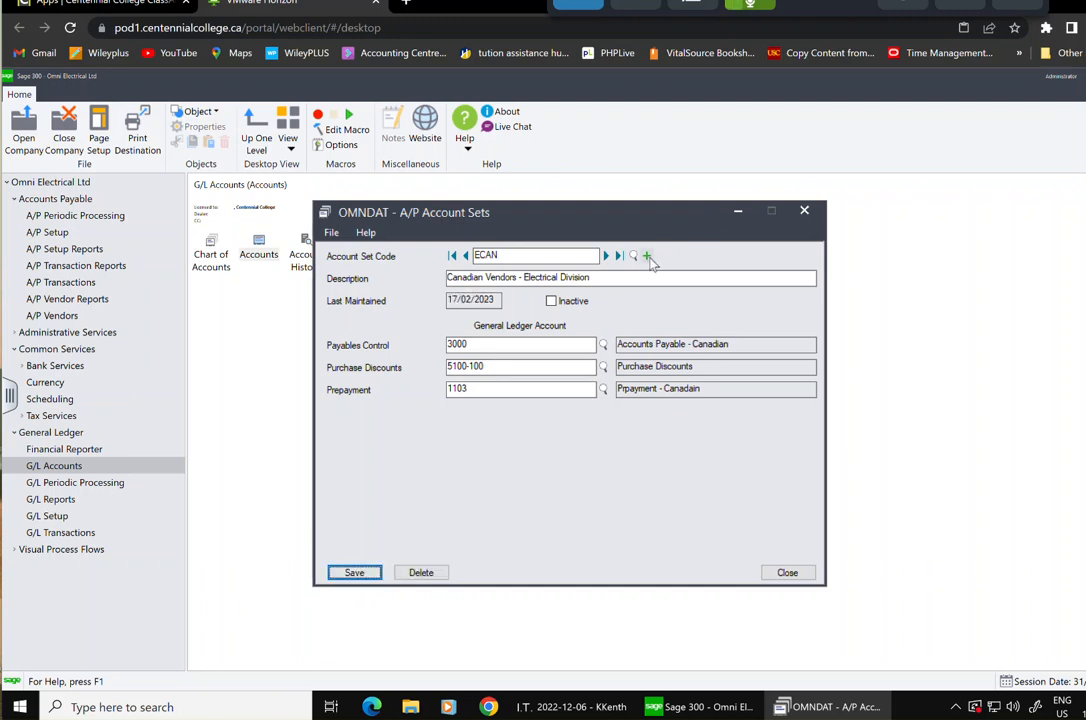
# Start a new account set EUS described as "U.S. Vendors - Electrical Division"
pyautogui.click(648, 257)
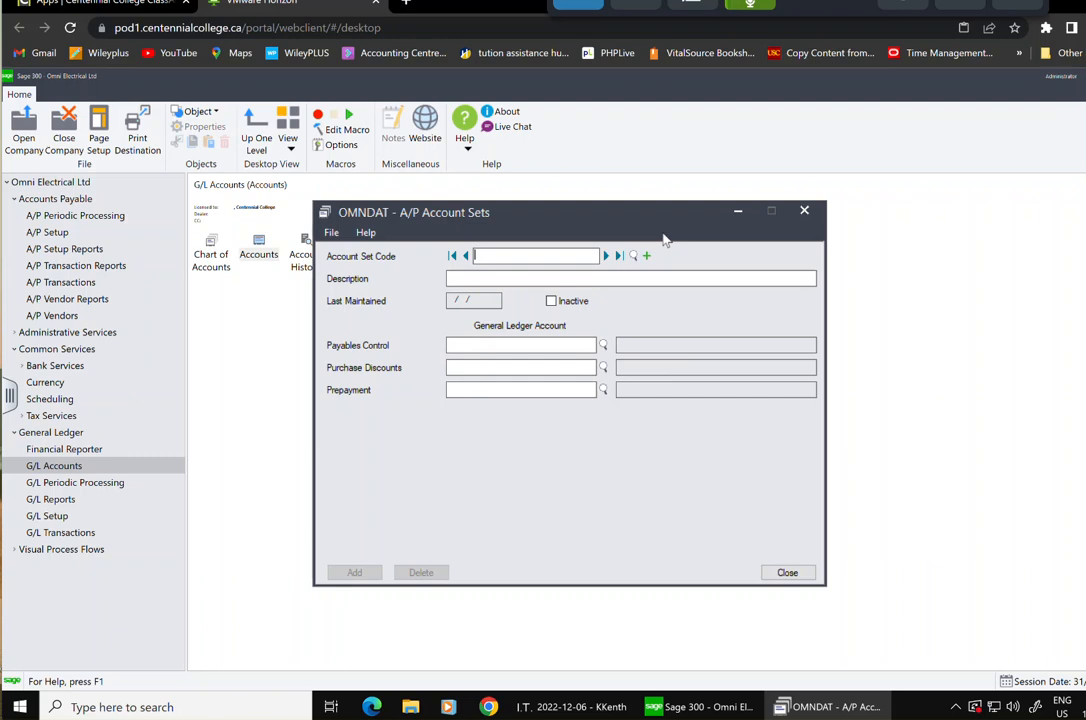
pyautogui.write('EUS')
pyautogui.click(556, 275)
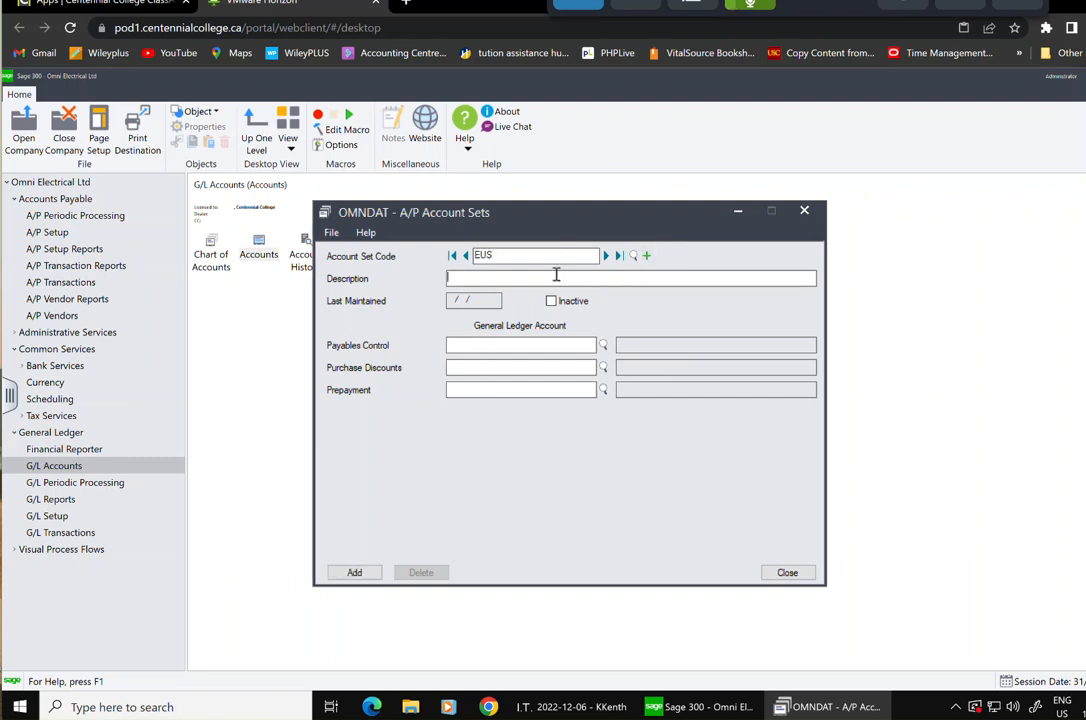
pyautogui.write('U.S. Vendors - Electrical ')
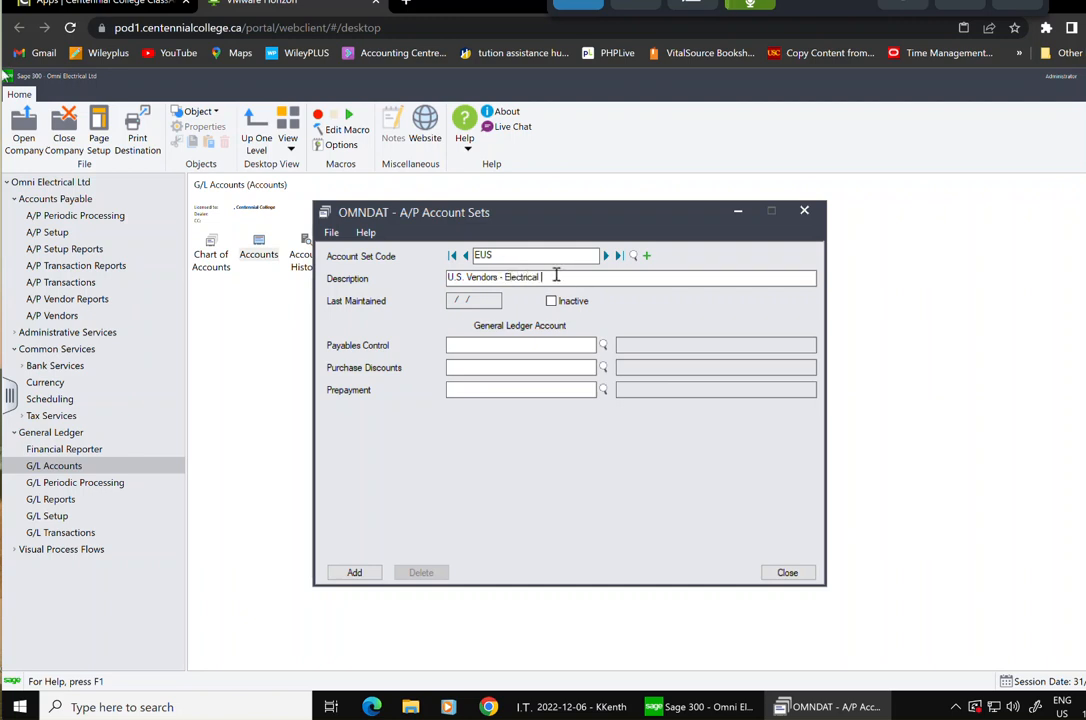
pyautogui.write('Division')
# Set EUS's payables control account to 3050 and its purchase discounts account to 5100-100
pyautogui.click(499, 345)
pyautogui.write('3050')
pyautogui.press('Tab')
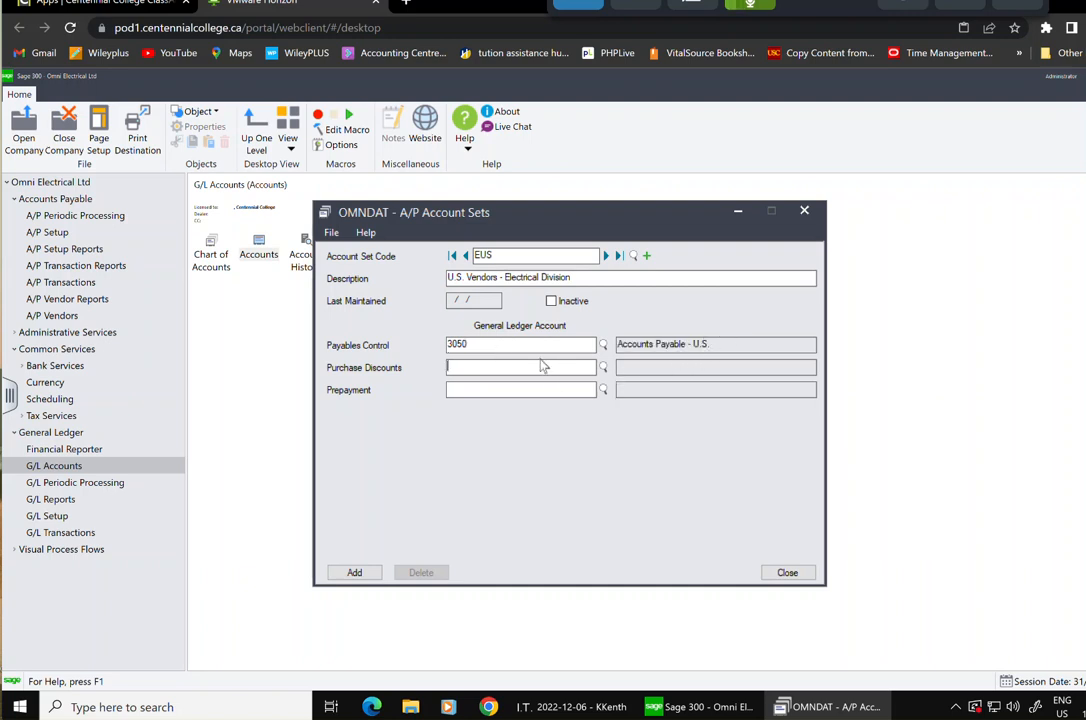
pyautogui.write('31')
pyautogui.write('00')
pyautogui.press('BackSpace')
pyautogui.press('BackSpace')
pyautogui.press('BackSpace')
pyautogui.press('BackSpace')
pyautogui.write('5100100')
# Set EUS's prepayment account to 1105 and add the account set
pyautogui.click(525, 392)
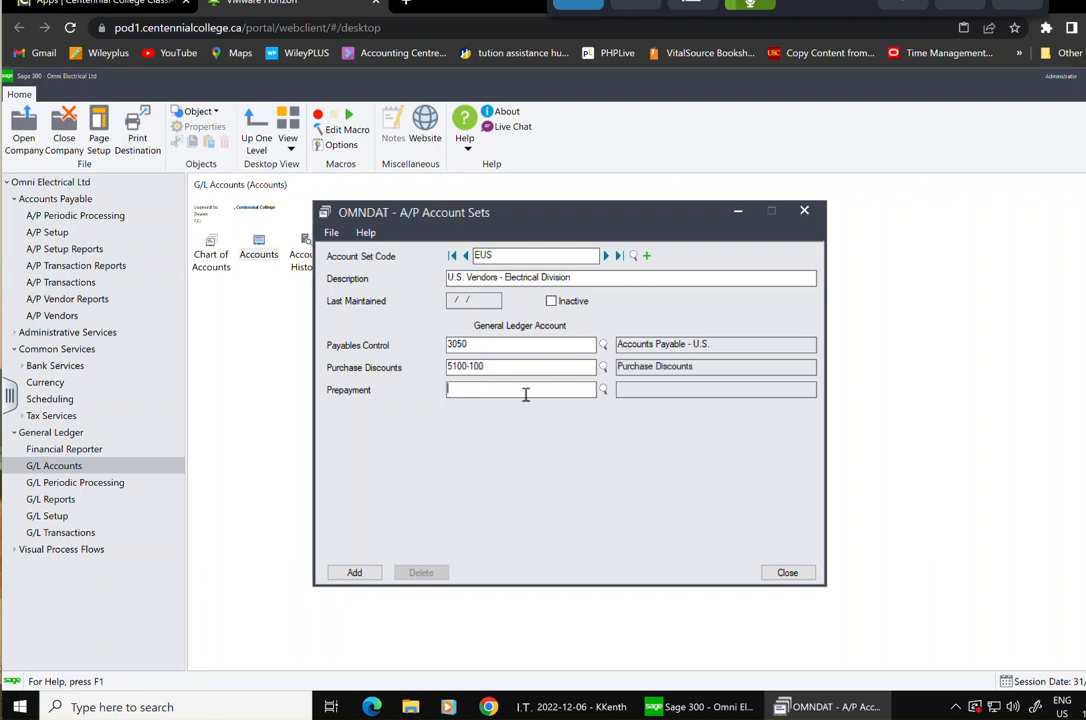
pyautogui.write('1105')
pyautogui.click(358, 571)
# Start a new account set MCAN described as "Canadian Vendors - Machinery Division"
pyautogui.click(646, 255)
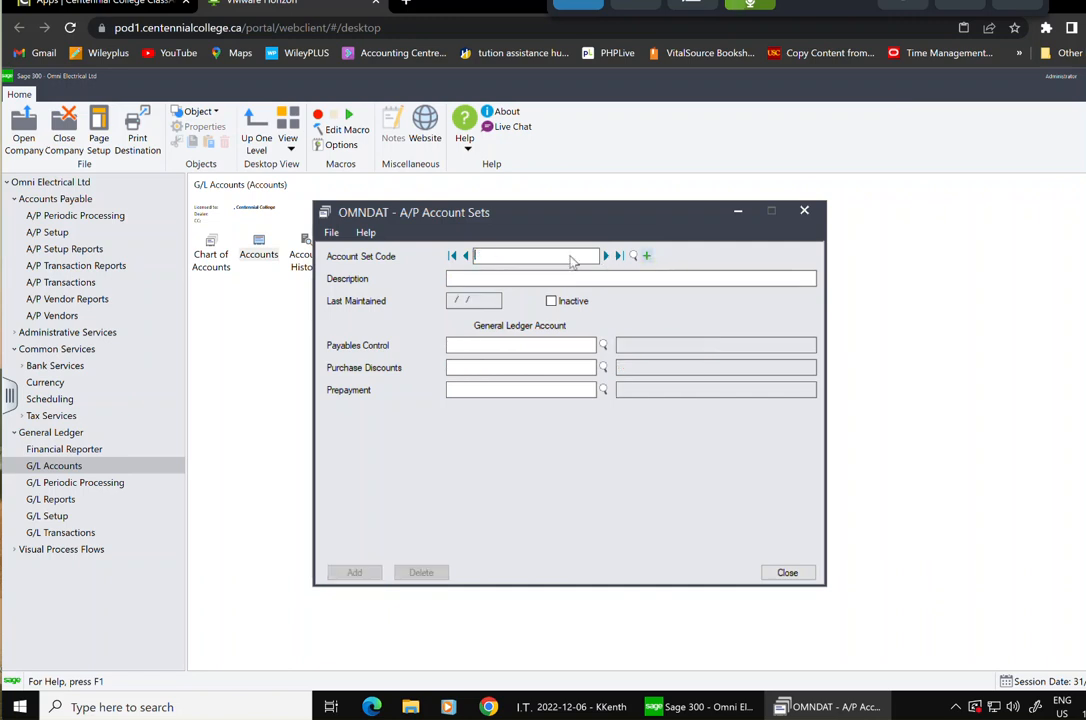
pyautogui.write('MCAN')
pyautogui.click(544, 278)
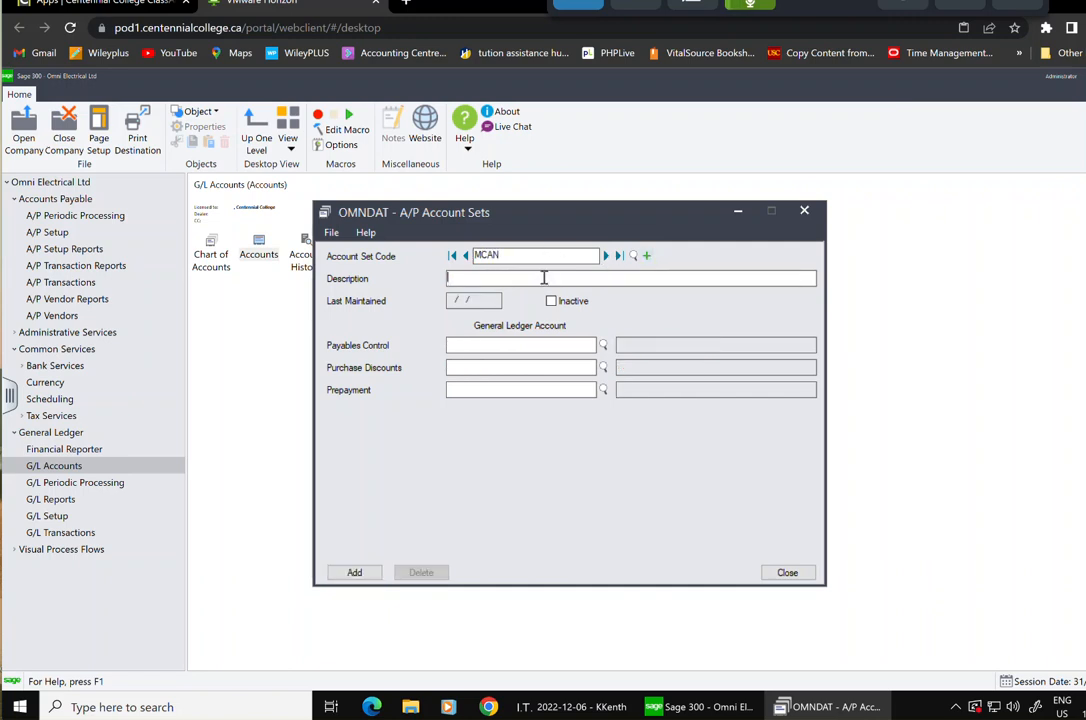
pyautogui.write('Canadaina')
pyautogui.press('BackSpace')
pyautogui.press('BackSpace')
pyautogui.press('BackSpace')
pyautogui.press('BackSpace')
pyautogui.write('an Vendors - Machine')
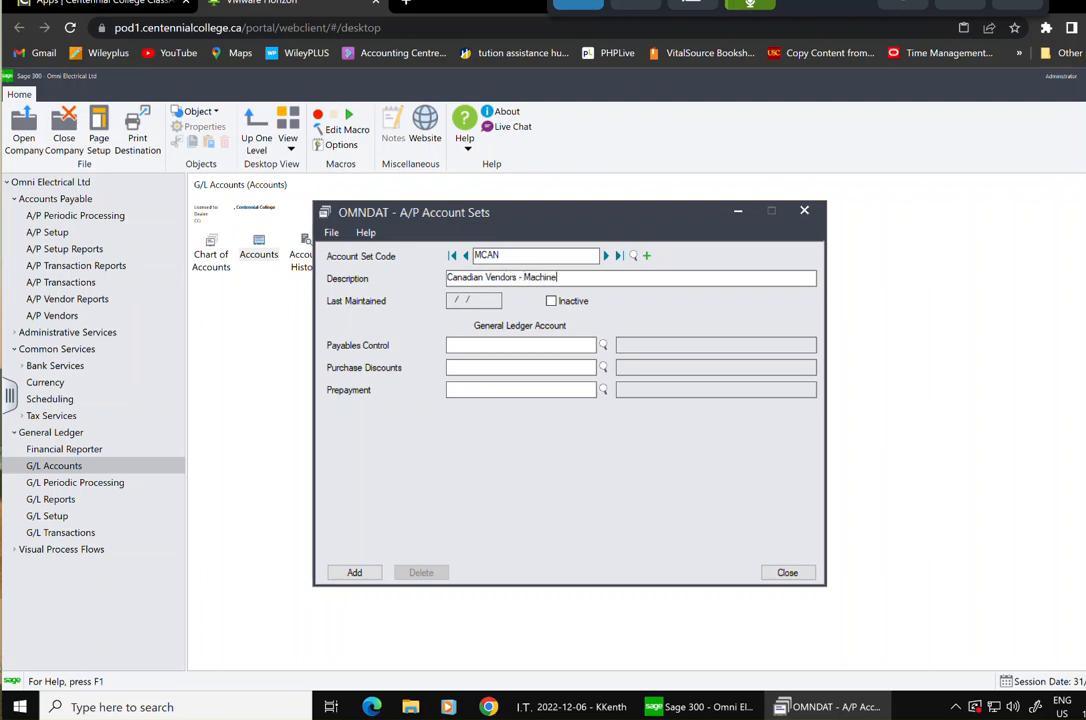
pyautogui.write('ry Division')
# Set MCAN's payables control account to 3000 and its purchase discounts account to 5100-200
pyautogui.click(575, 344)
pyautogui.write('3000')
pyautogui.press('Tab')
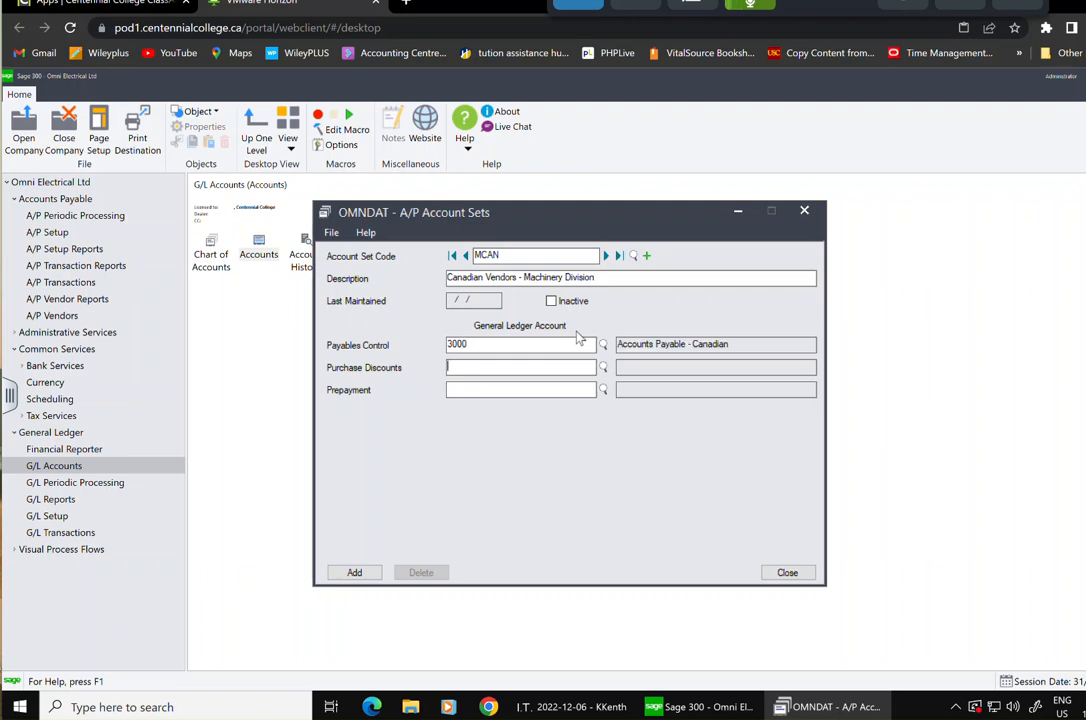
pyautogui.write('5100200')
pyautogui.press('Tab')
# Set MCAN's prepayment account to 1103 and add the account set
pyautogui.write('11')
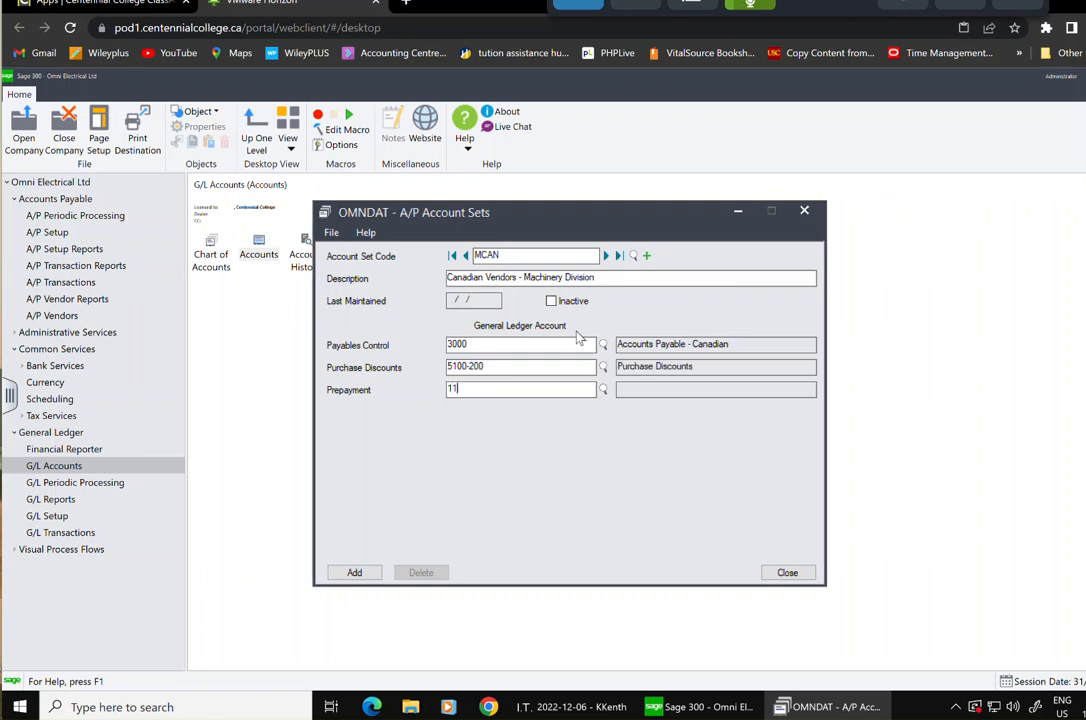
pyautogui.write('03')
pyautogui.press('Tab')
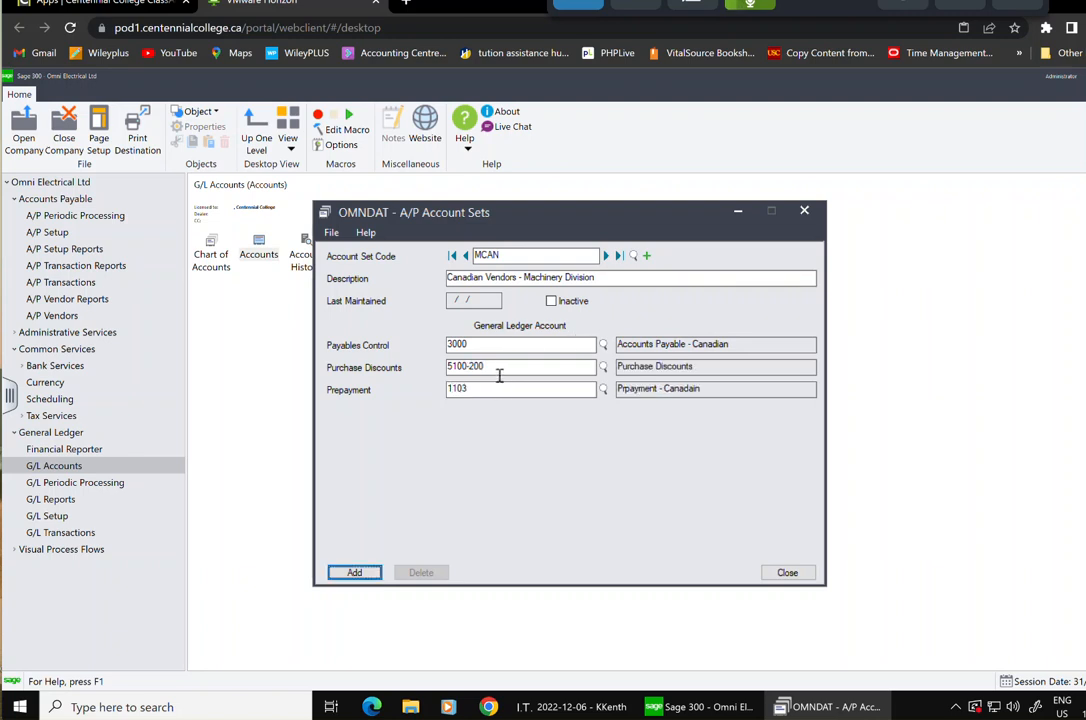
pyautogui.click(355, 572)
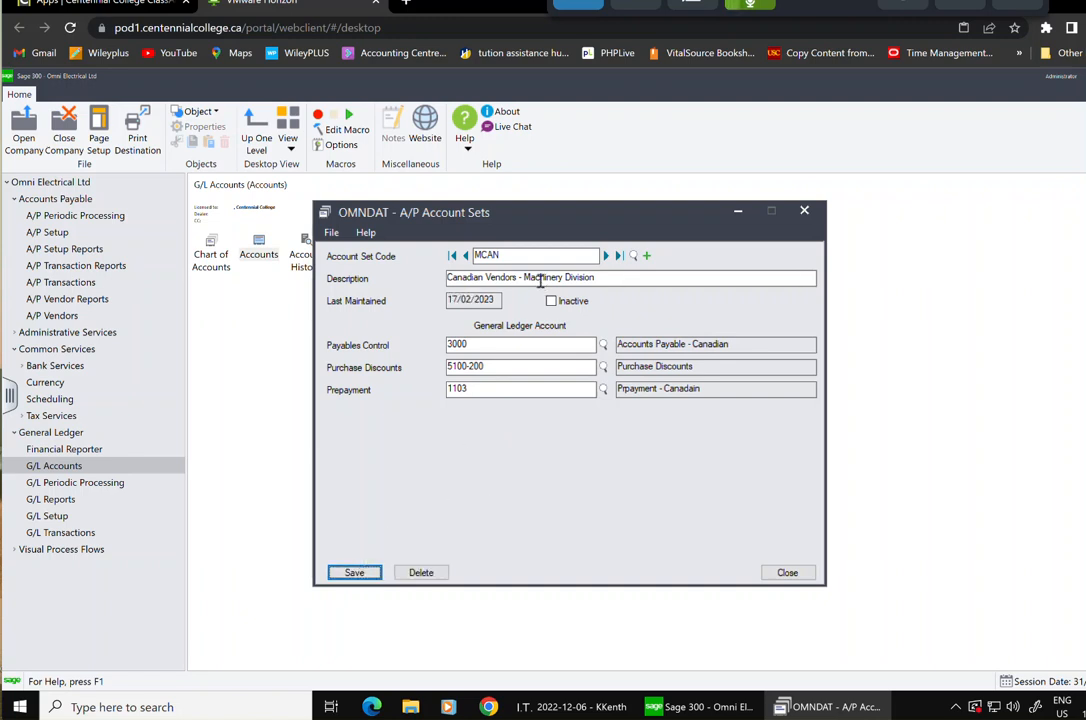
# Start a new account set MUS described as "U.S. Vendors - MAchinery Division"
pyautogui.click(646, 255)
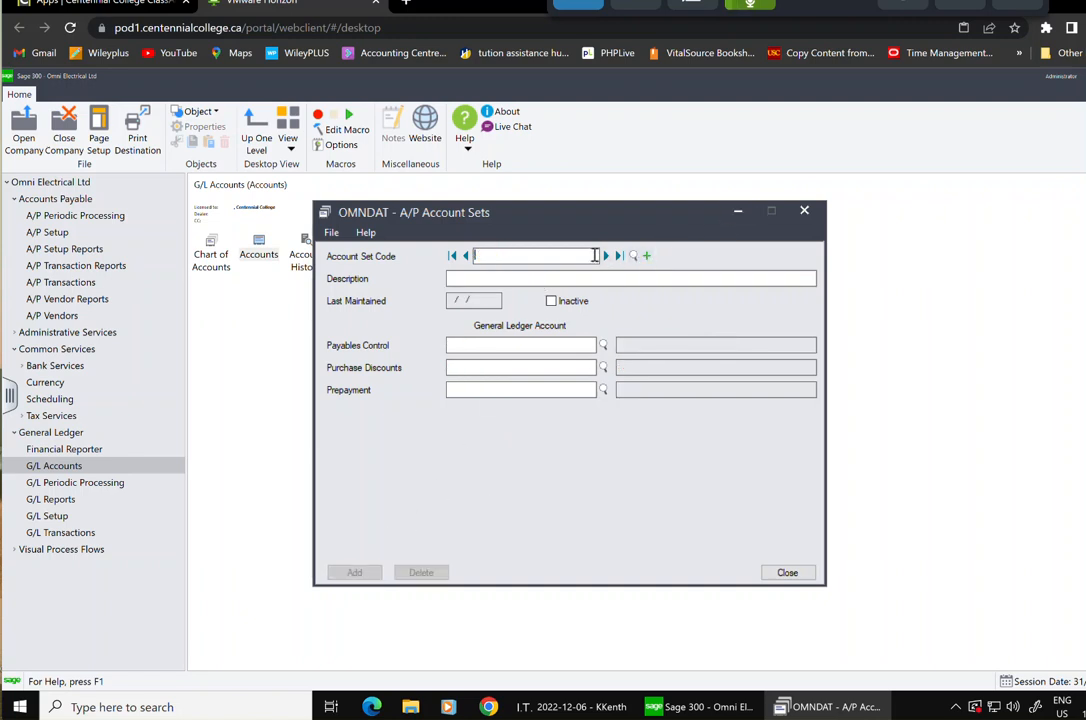
pyautogui.write('MUS')
pyautogui.click(612, 280)
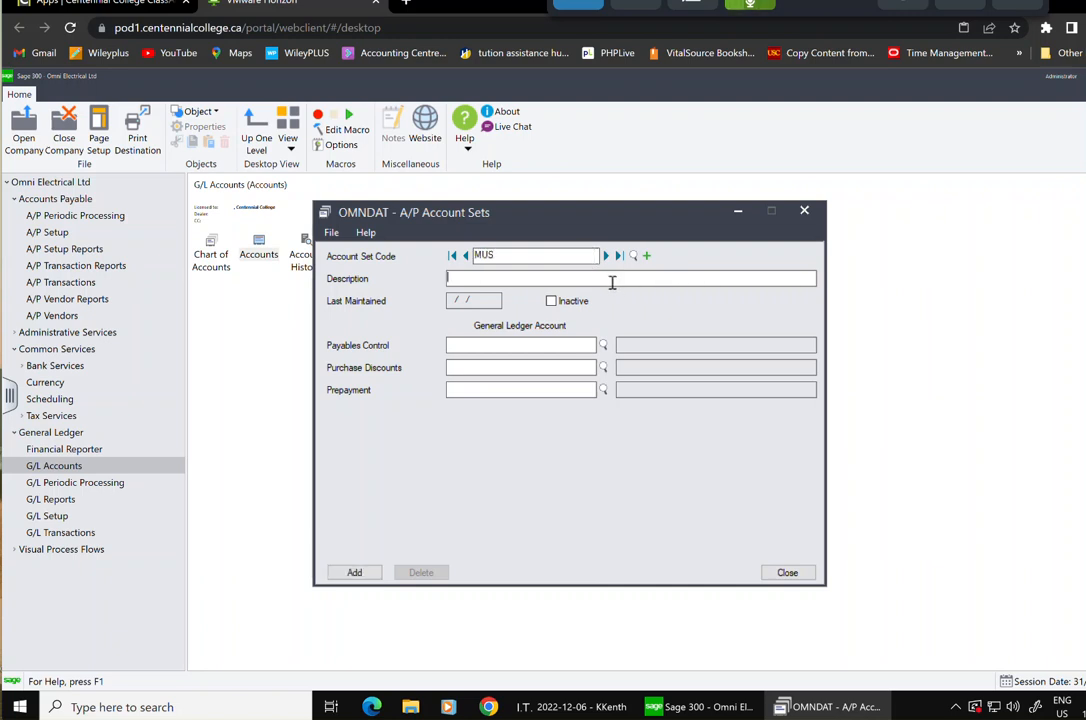
pyautogui.write('U.S. Vendors - MAchiner')
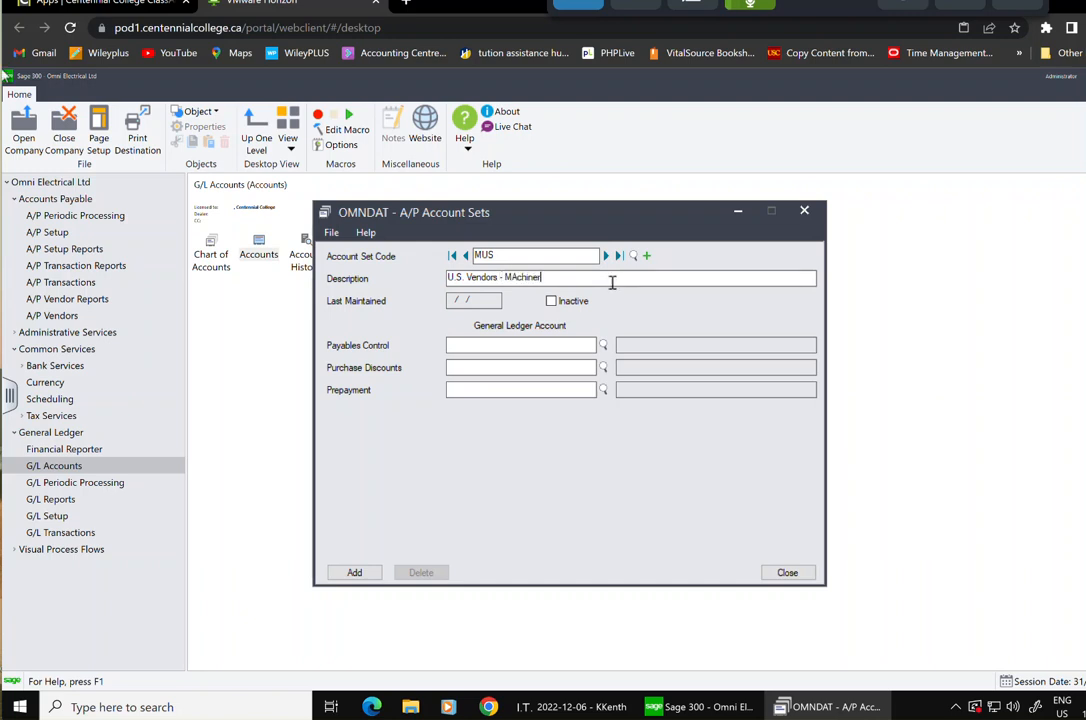
pyautogui.write('y Division')
pyautogui.click(538, 343)
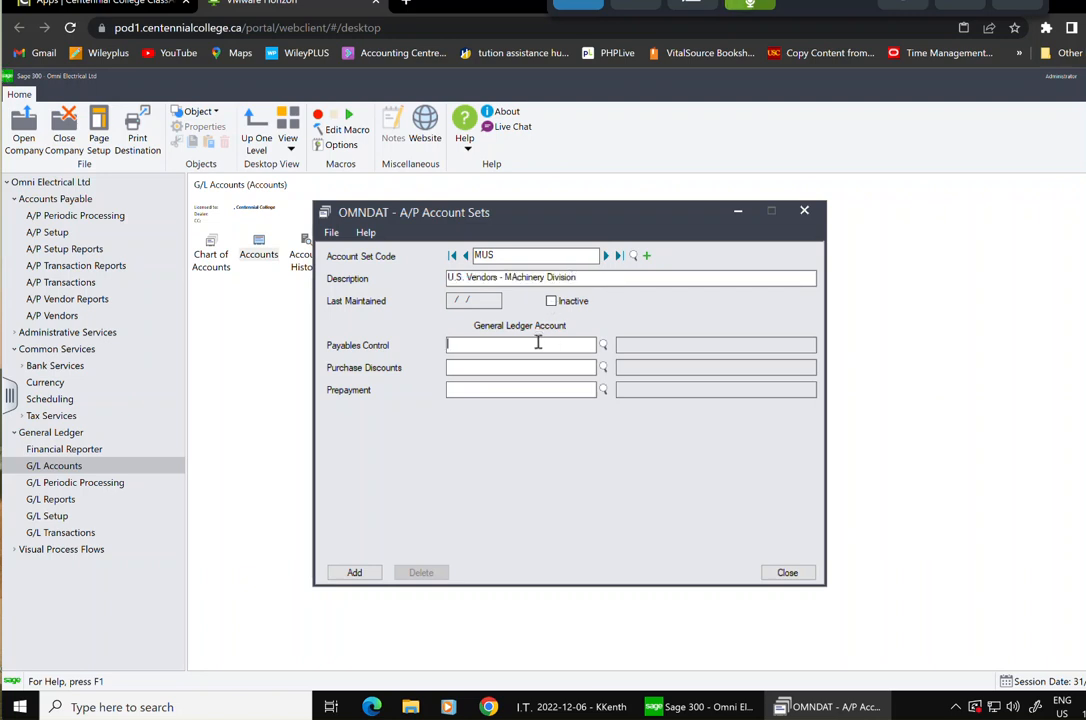
# Set MUS's payables control account to 3050 and its purchase discounts account to 5100-200
pyautogui.write('3020')
pyautogui.press('BackSpace')
pyautogui.press('BackSpace')
pyautogui.write('50')
pyautogui.press('Tab')
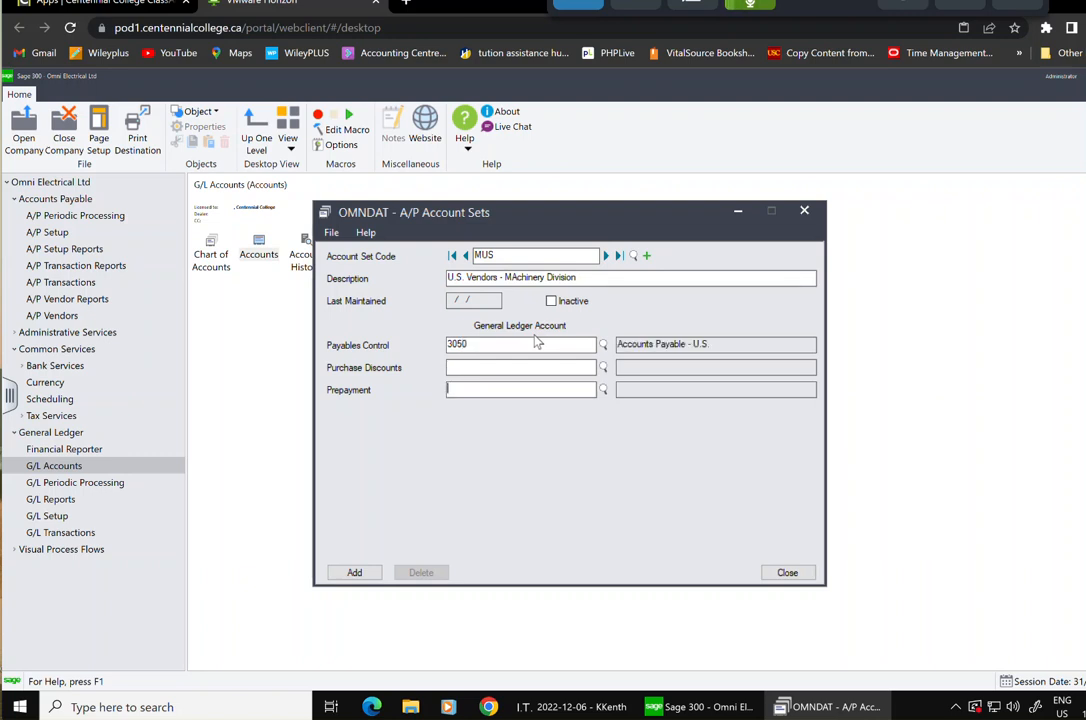
pyautogui.hotkey('shift', 'Tab')
pyautogui.write('5100200')
pyautogui.press('Tab')
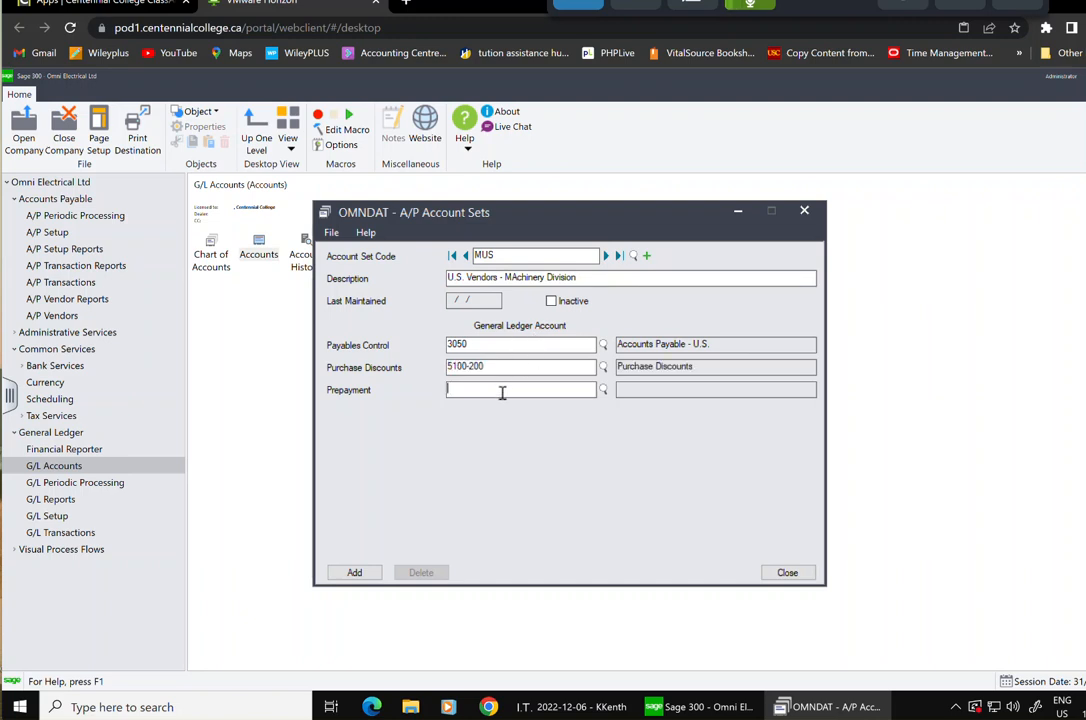
# Set MUS's prepayment account to 1105, add the account set and close A/P Account Sets
pyautogui.write('1105')
pyautogui.click(358, 572)
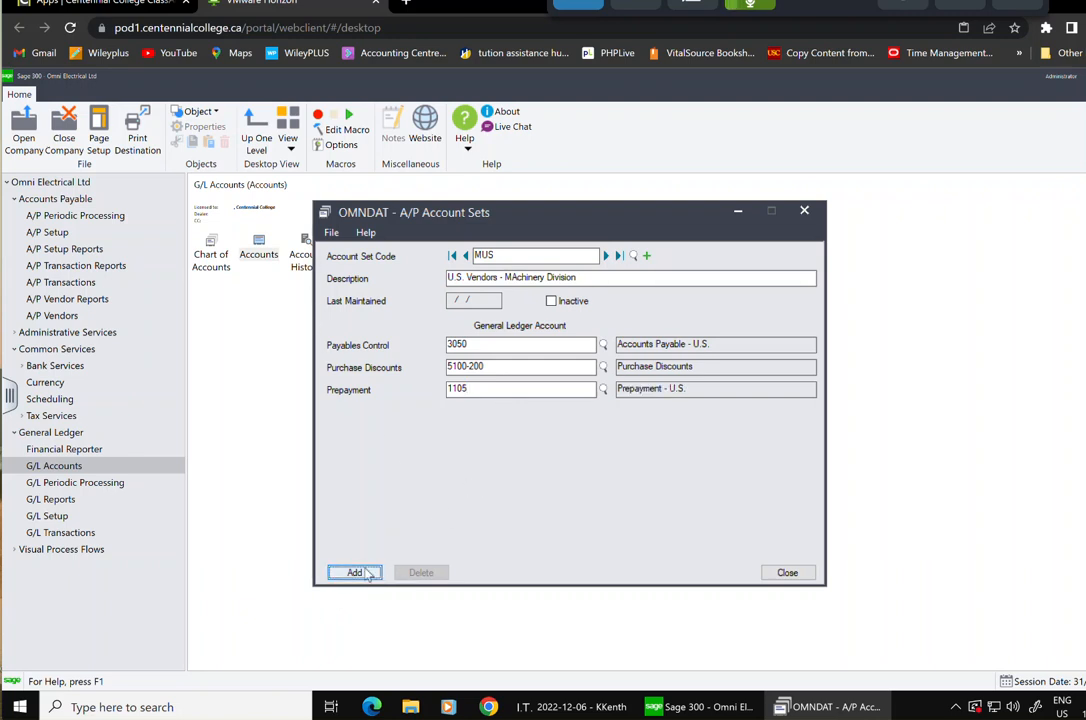
pyautogui.click(465, 256)
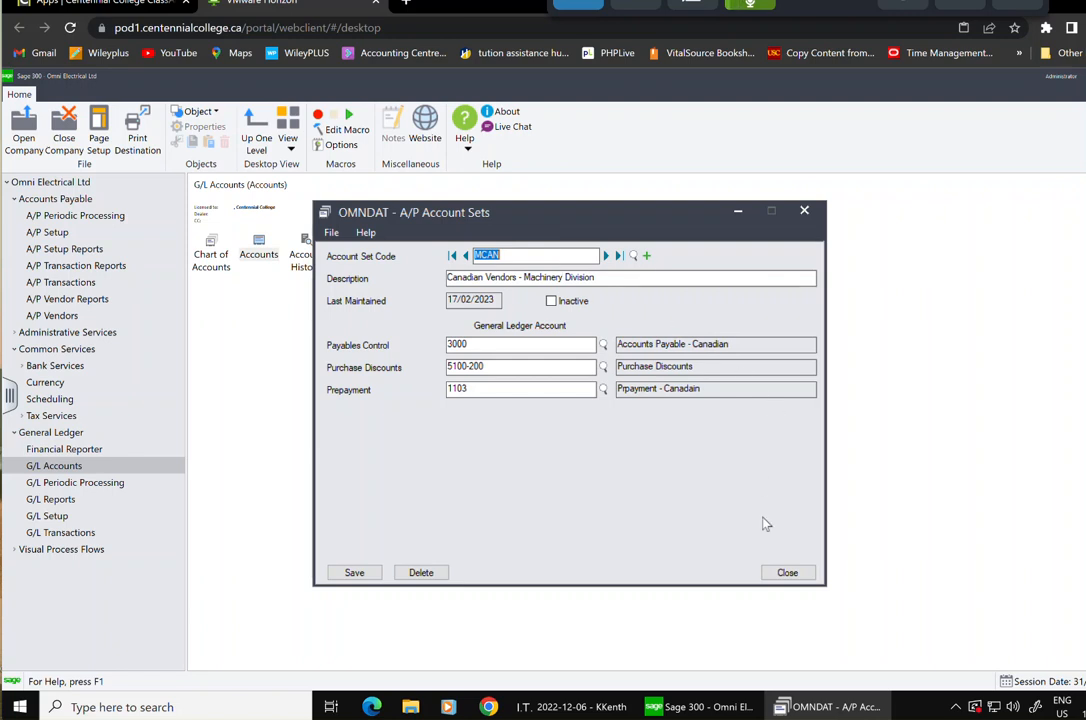
pyautogui.click(787, 573)
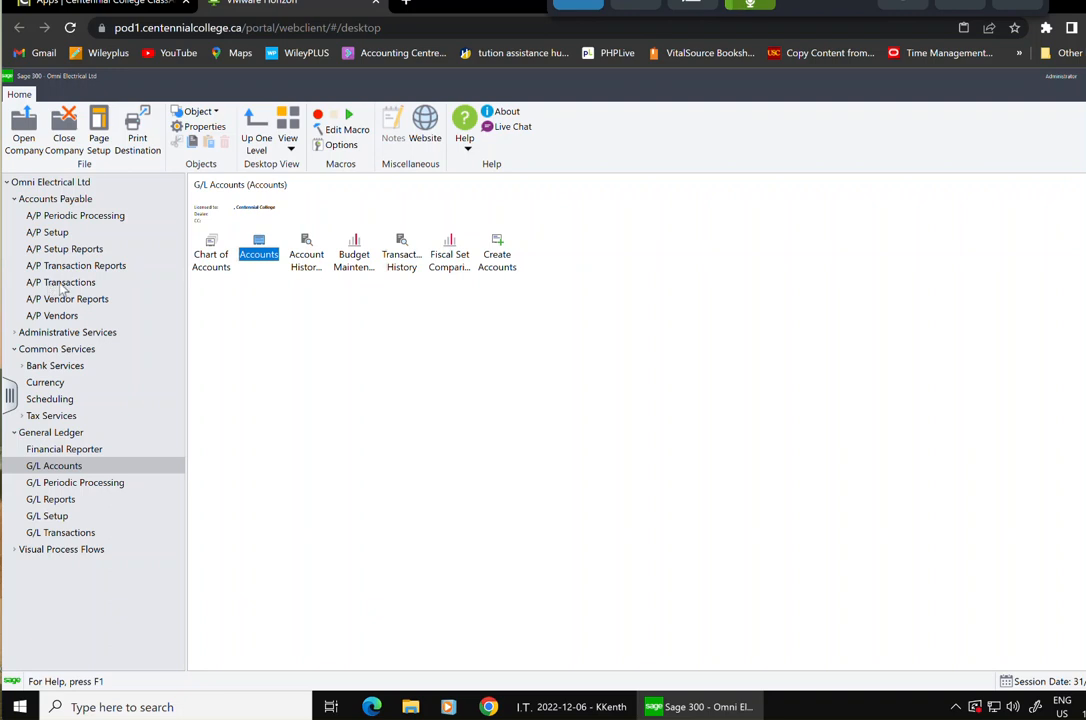
# Open A/P Distribution Codes from the Accounts Payable setup and start a new distribution code OFF100
pyautogui.click(47, 233)
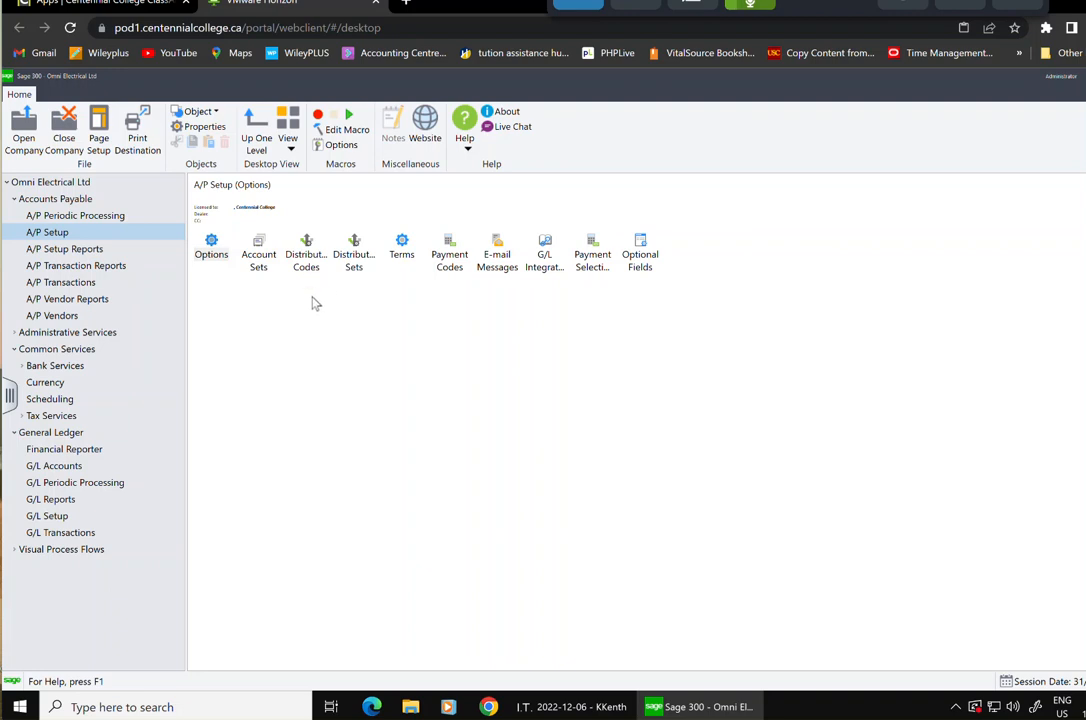
pyautogui.click(313, 265)
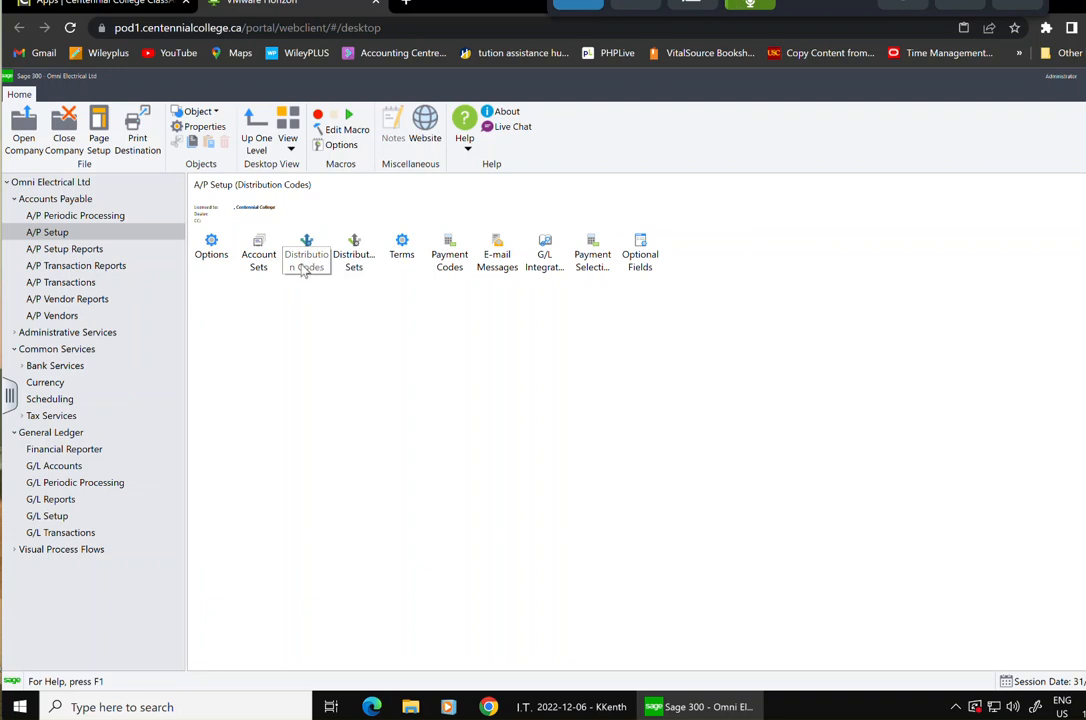
pyautogui.click(306, 271)
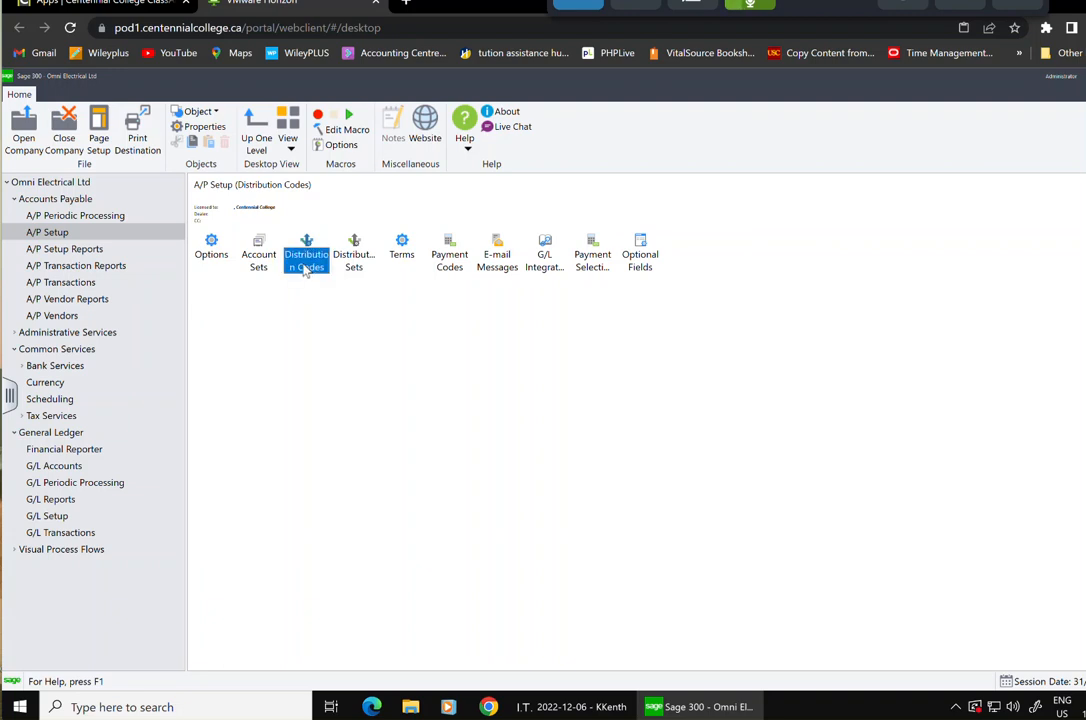
pyautogui.doubleClick(306, 271)
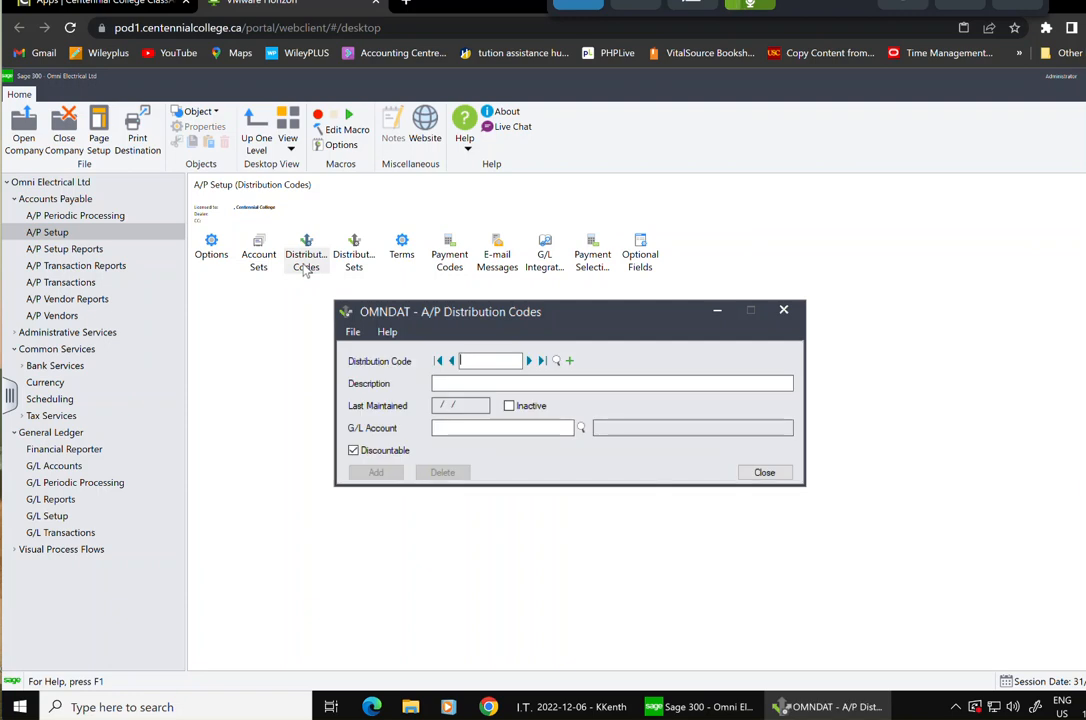
pyautogui.write('OFF')
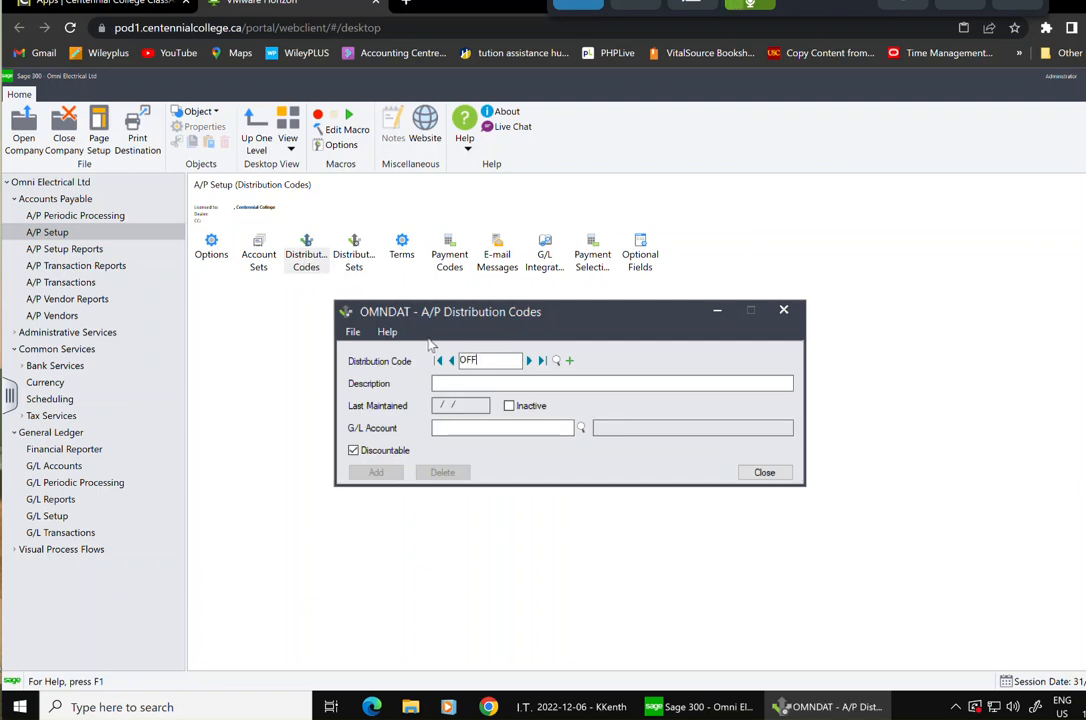
pyautogui.write('15')
pyautogui.press('BackSpace')
pyautogui.write('100')
# Add OFF100 with the description "Office Expense - Elecctrical Division" and G/L account 6200-100
pyautogui.click(437, 382)
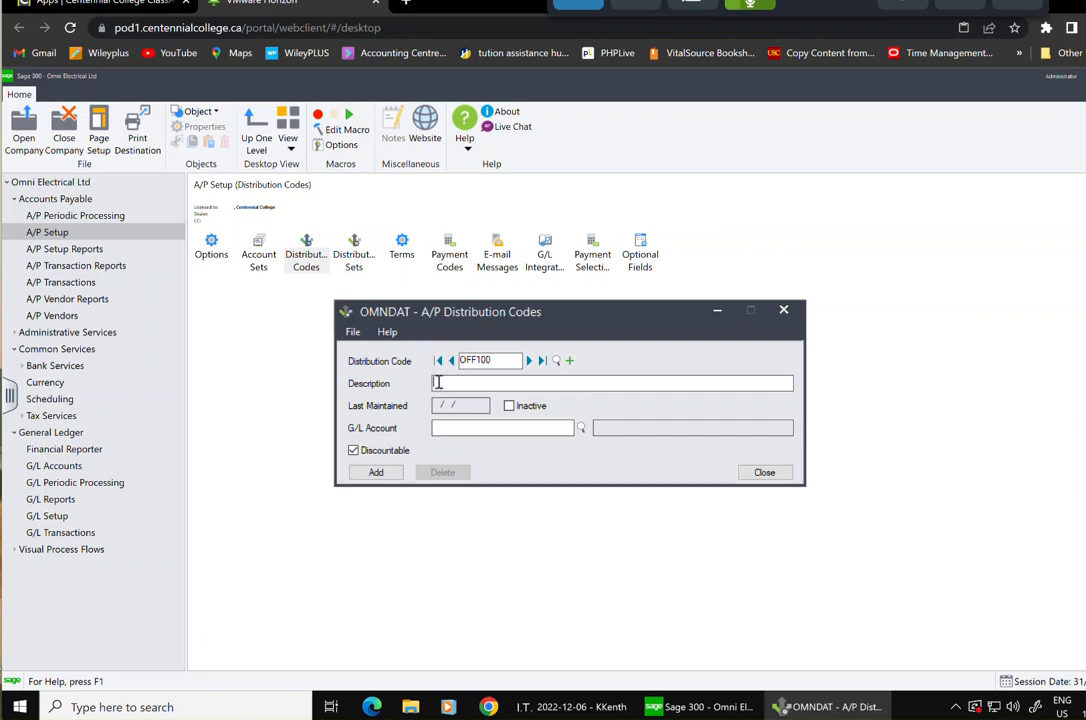
pyautogui.write('ffice Expense -')
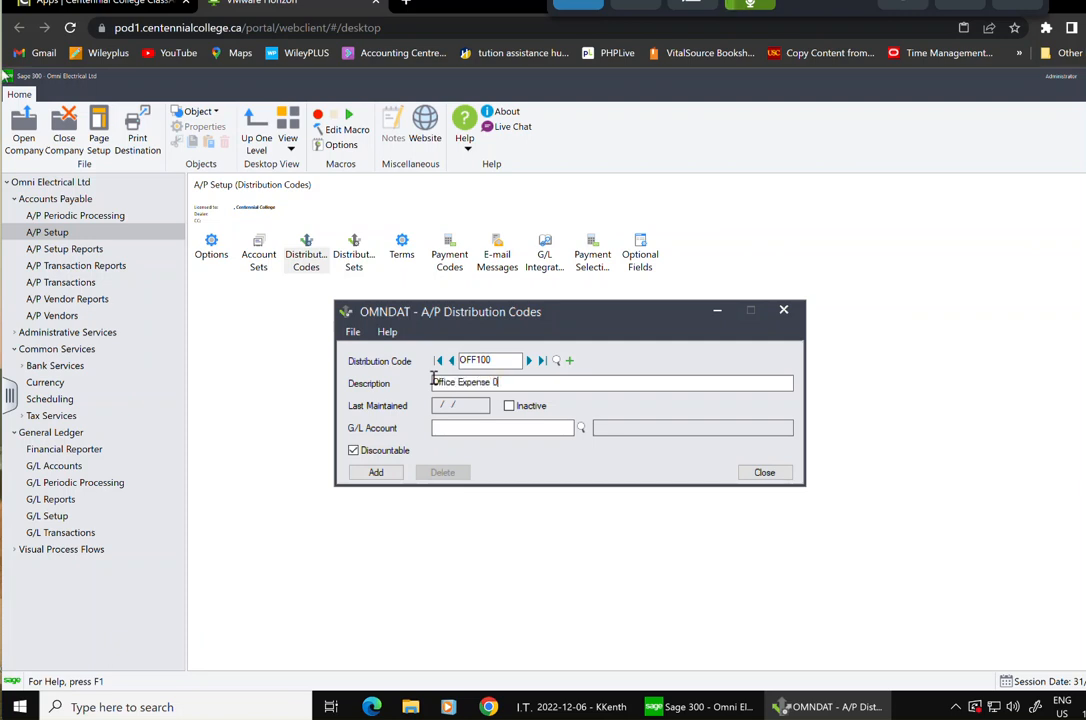
pyautogui.write(' Ele')
pyautogui.write('cctrical Division')
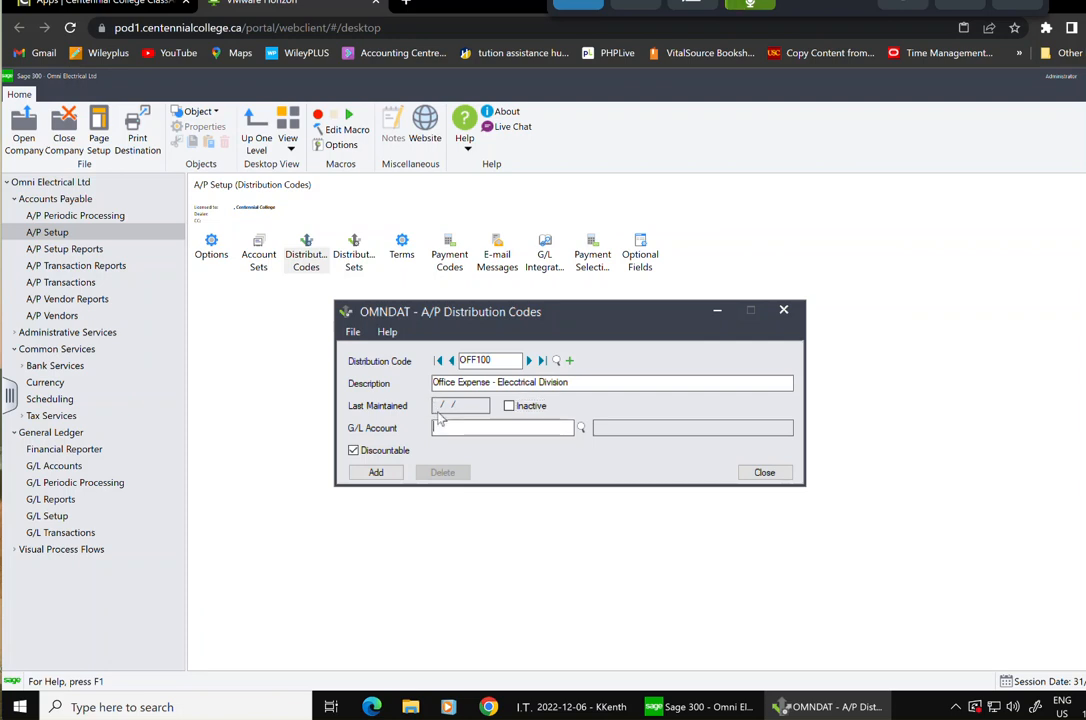
pyautogui.click(556, 428)
pyautogui.write('6200100')
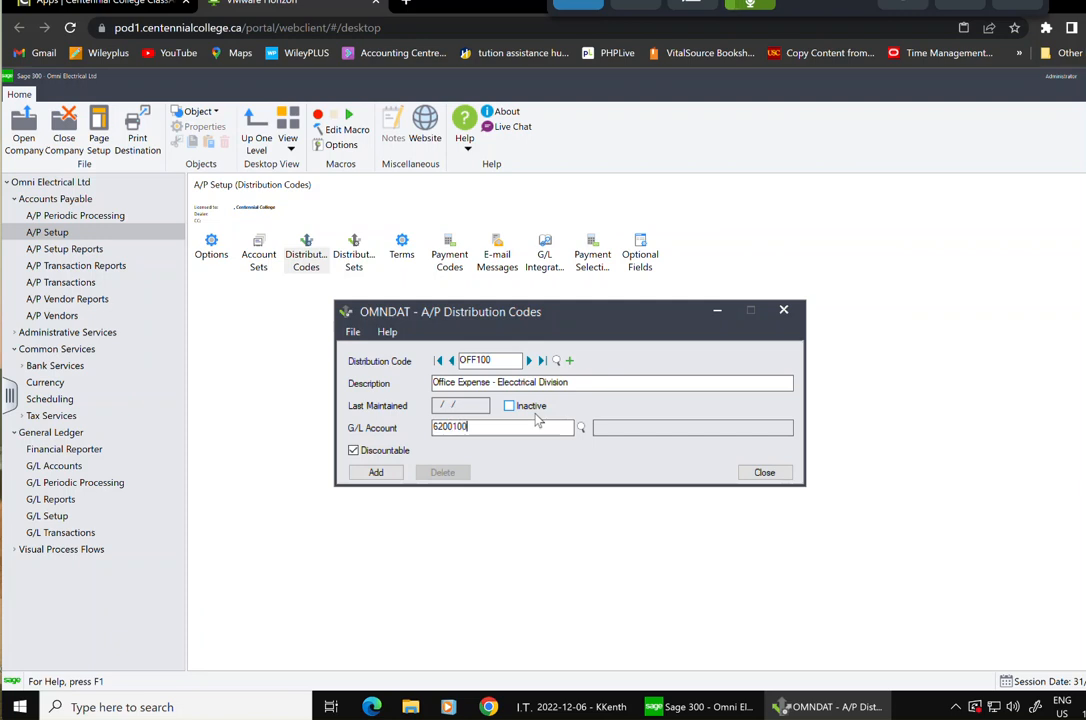
pyautogui.click(377, 473)
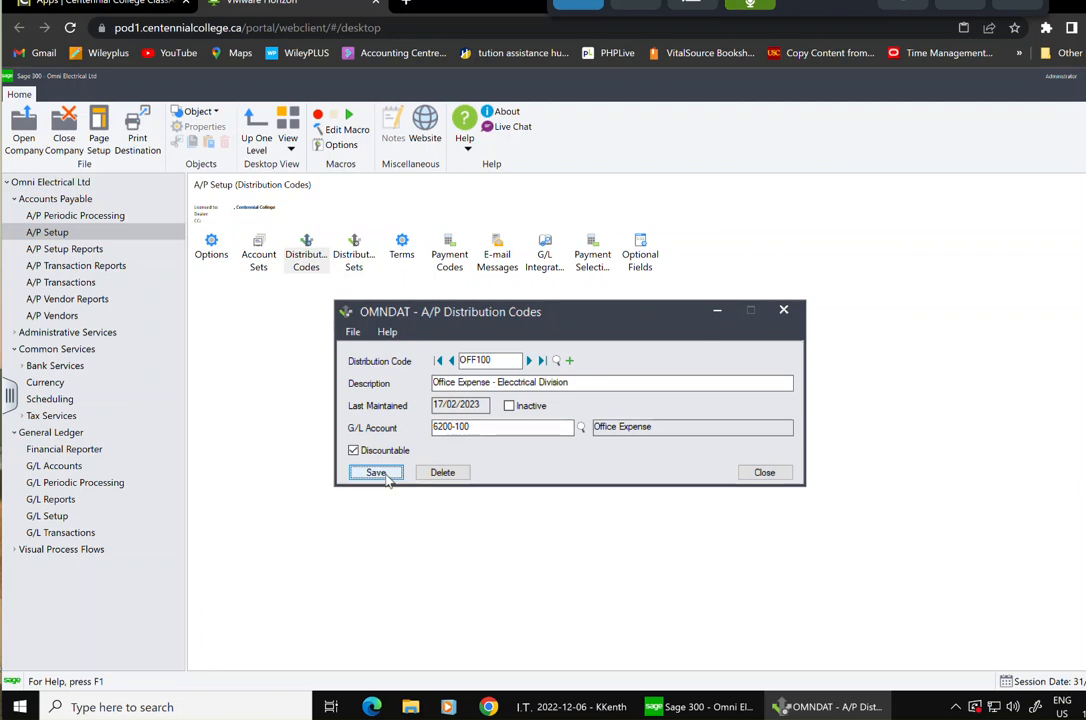
# Open G/L Accounts and close the A/P Distribution Codes window
pyautogui.click(570, 364)
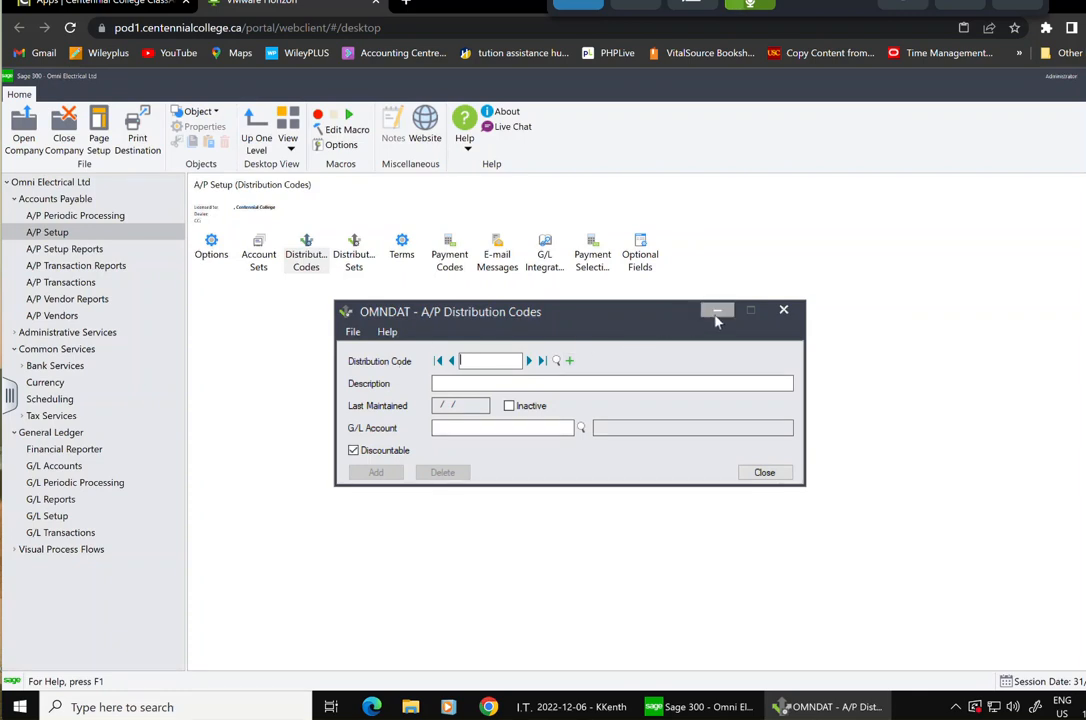
pyautogui.click(764, 472)
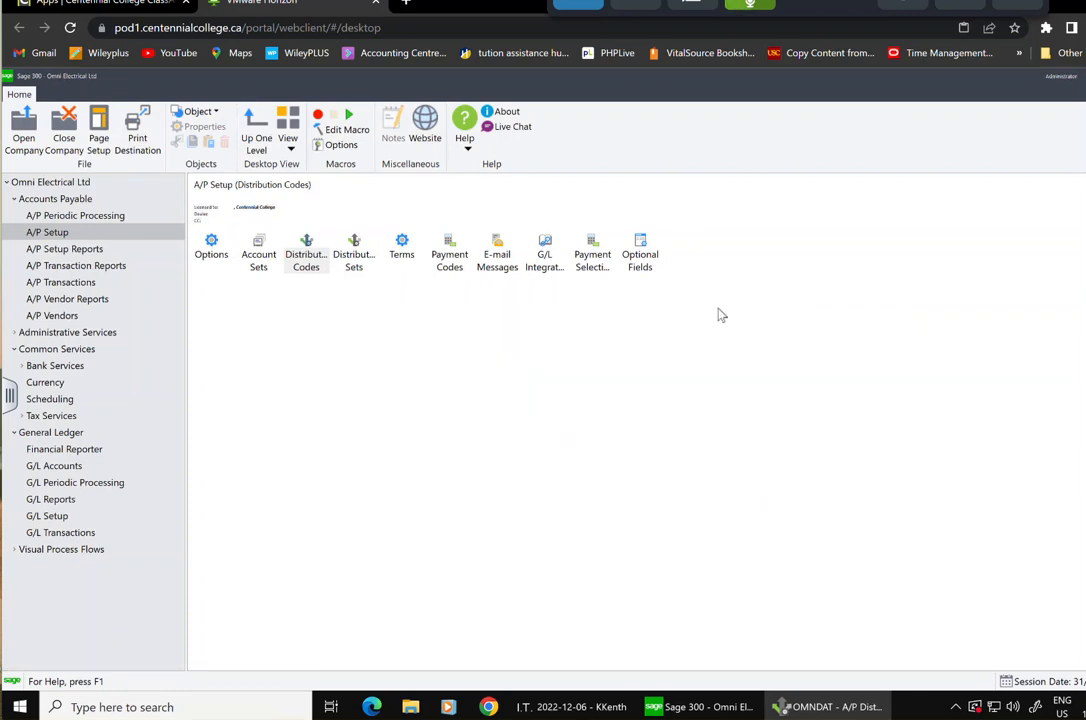
pyautogui.click(70, 467)
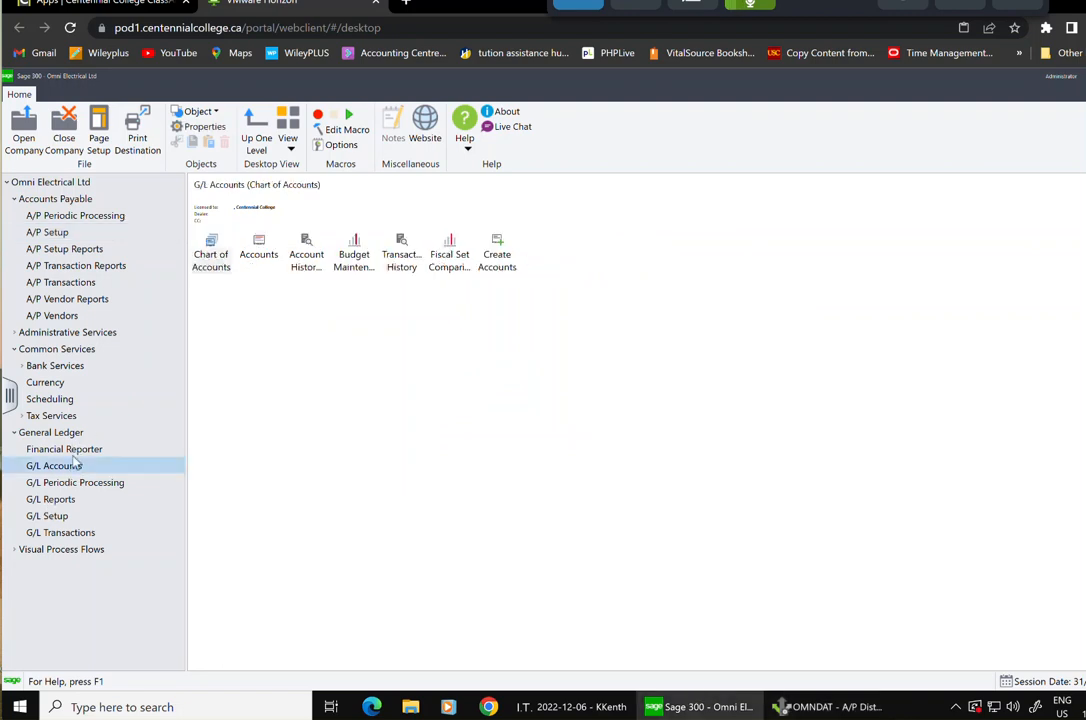
pyautogui.doubleClick(262, 252)
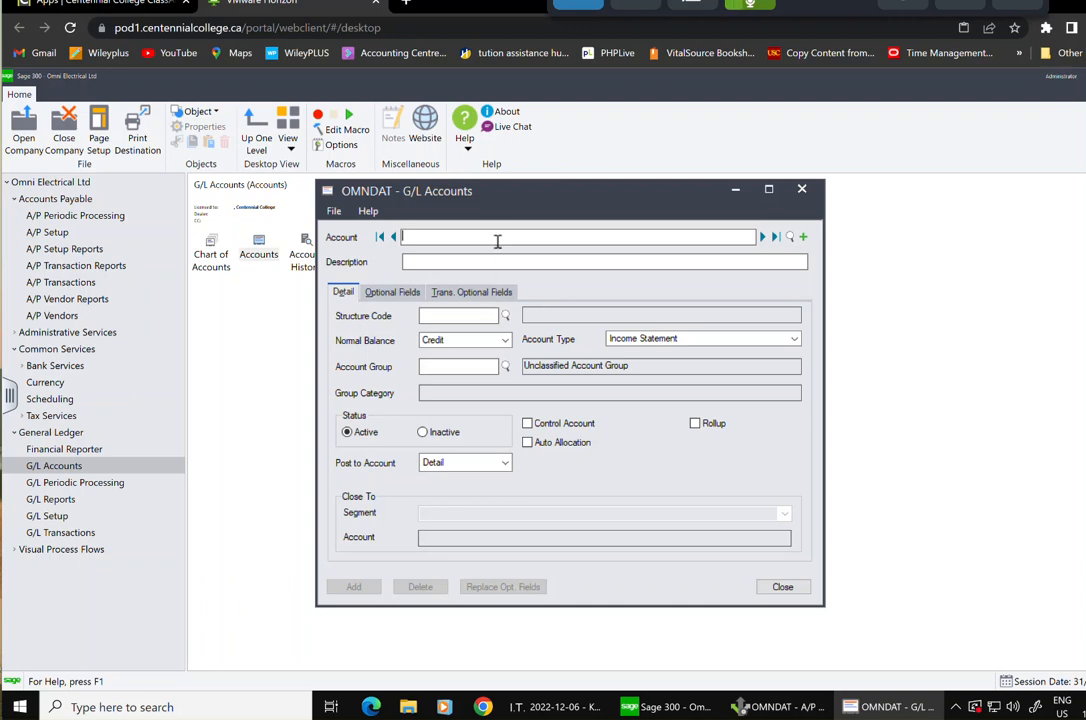
pyautogui.click(893, 703)
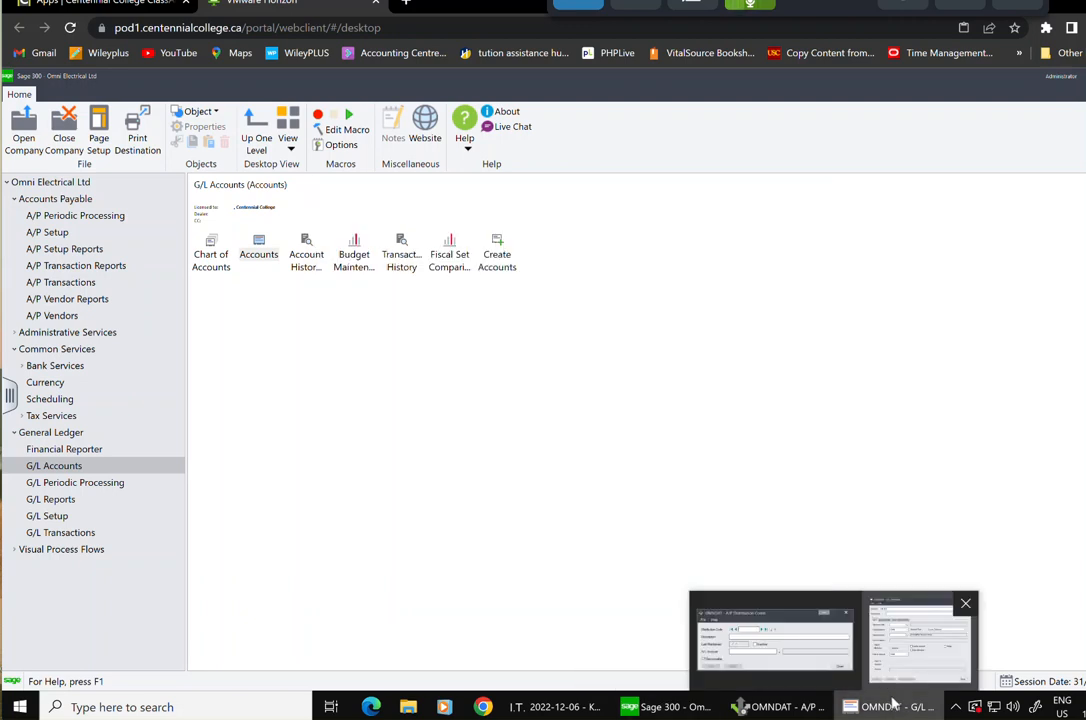
pyautogui.click(795, 632)
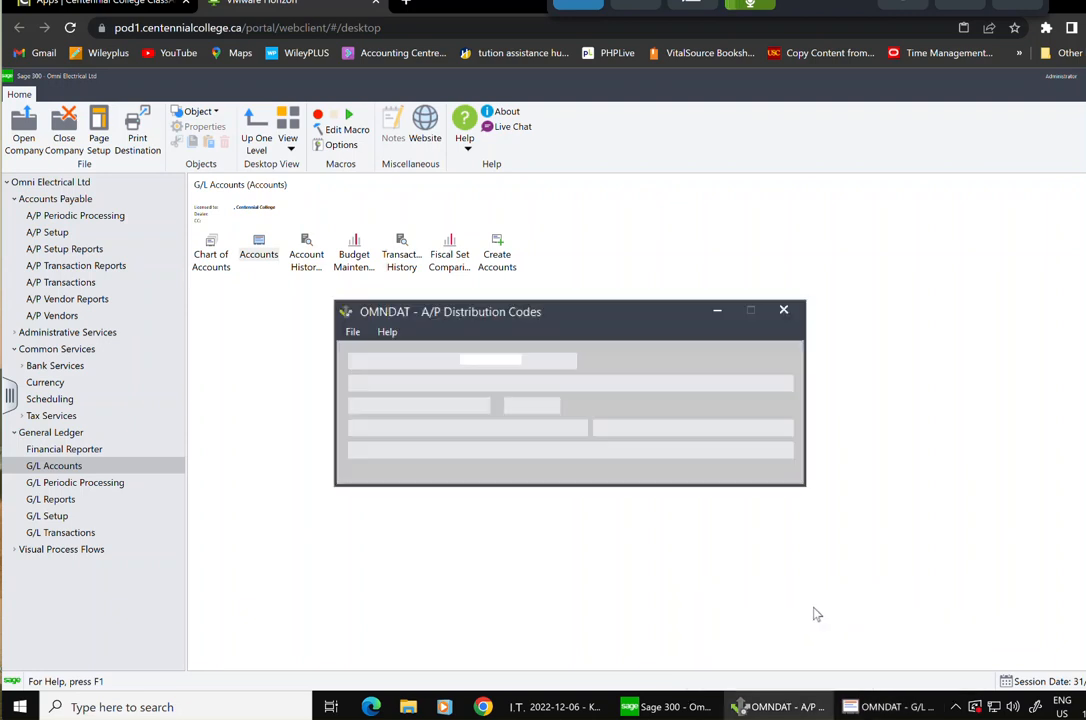
pyautogui.click(783, 312)
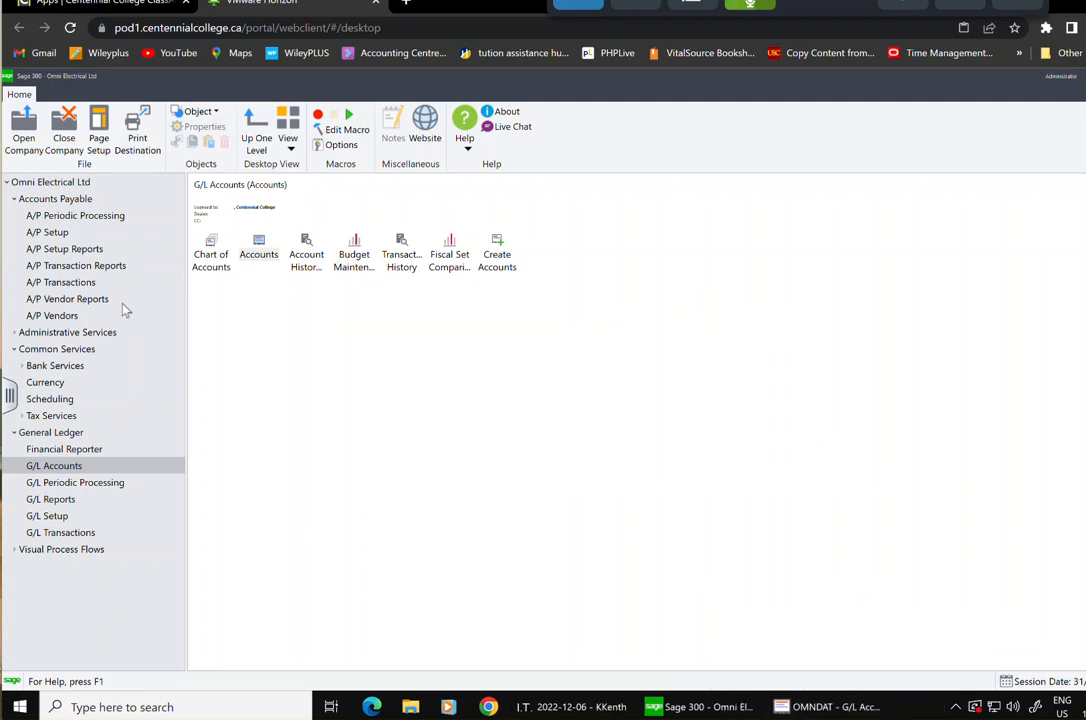
# Look up inventory account 1200 in the G/L Accounts finder and load its record
pyautogui.doubleClick(260, 248)
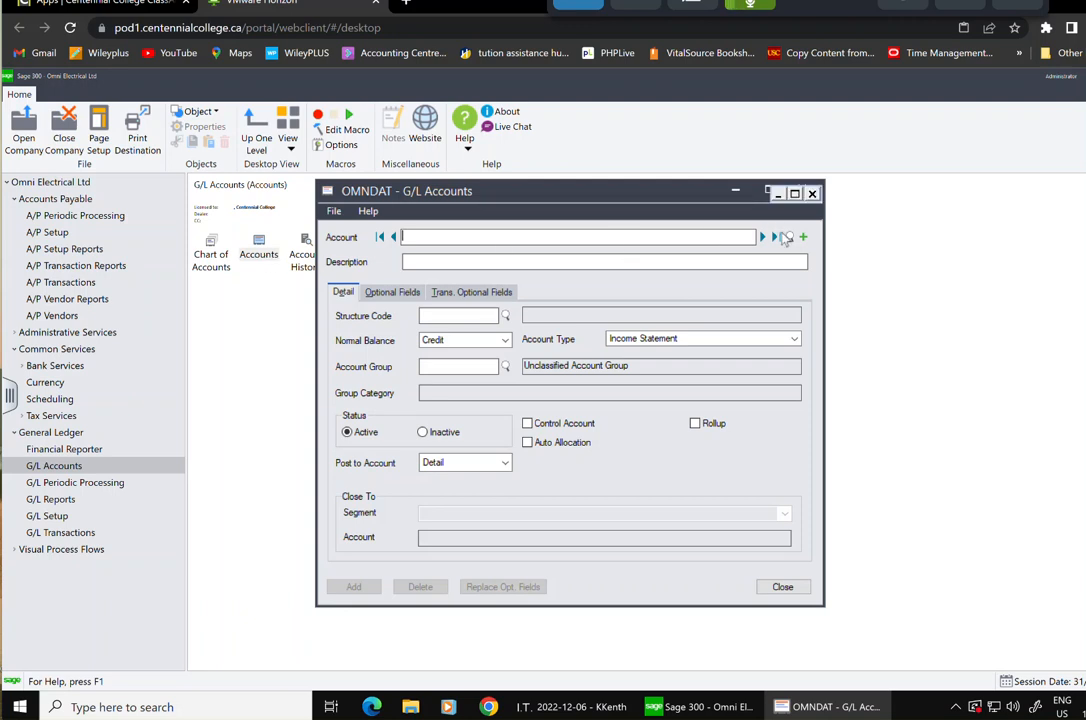
pyautogui.click(789, 237)
pyautogui.press('Down')
pyautogui.press('Down')
pyautogui.press('Down')
pyautogui.press('Down')
pyautogui.press('Down')
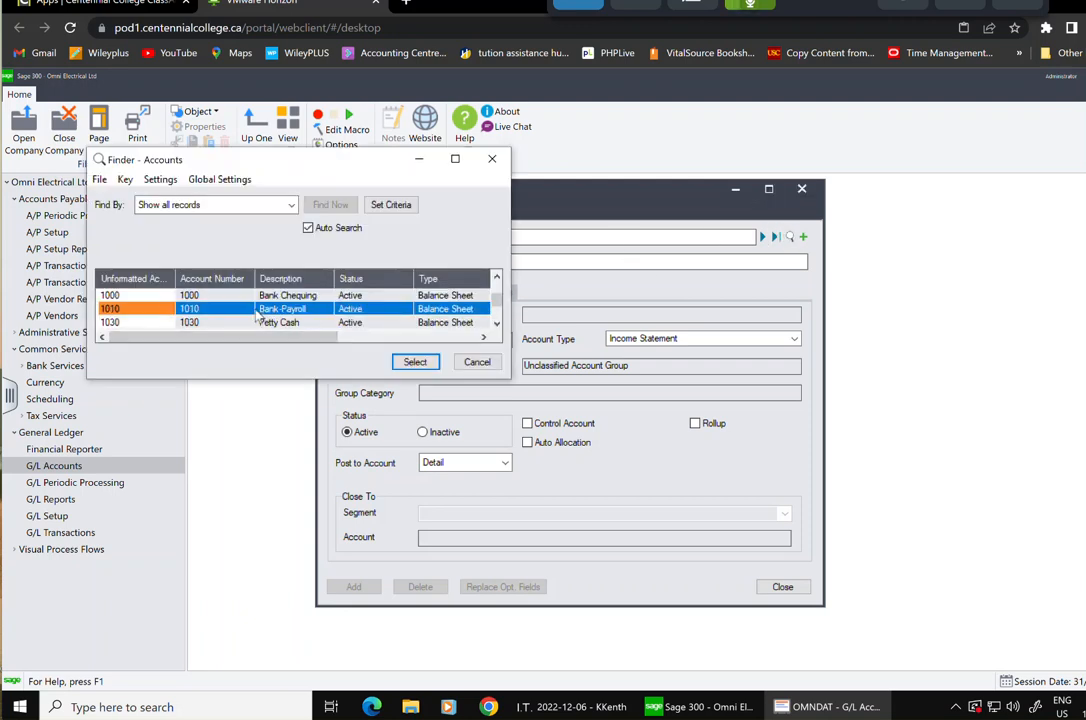
pyautogui.press('Down')
pyautogui.press('Down')
pyautogui.press('Down')
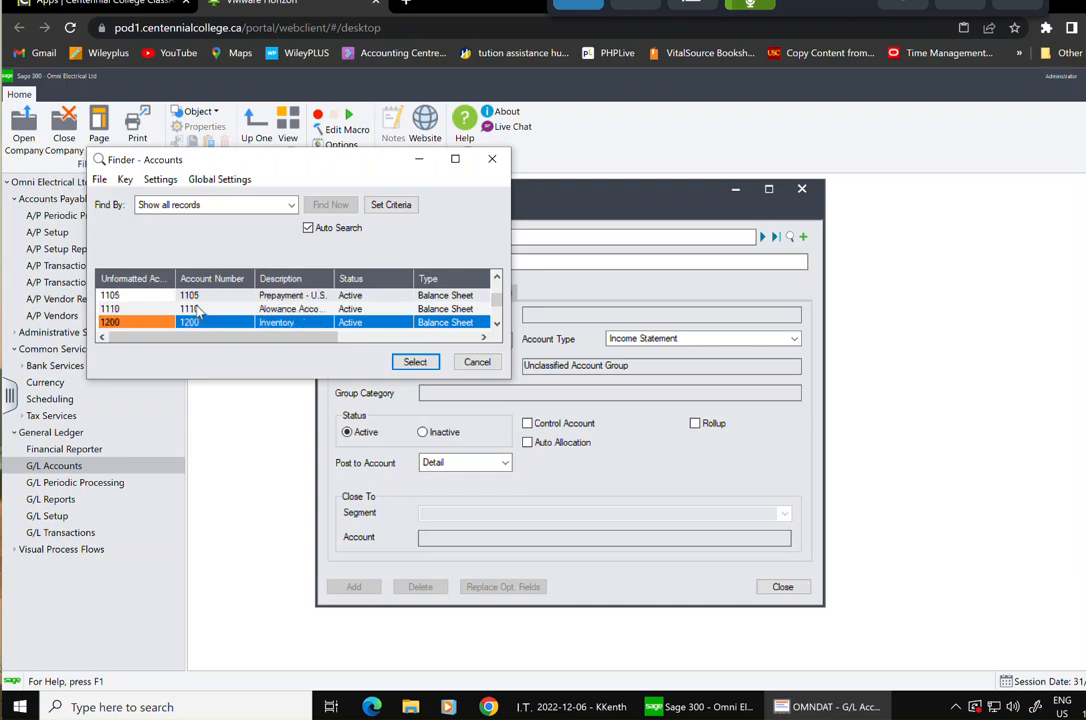
pyautogui.click(414, 362)
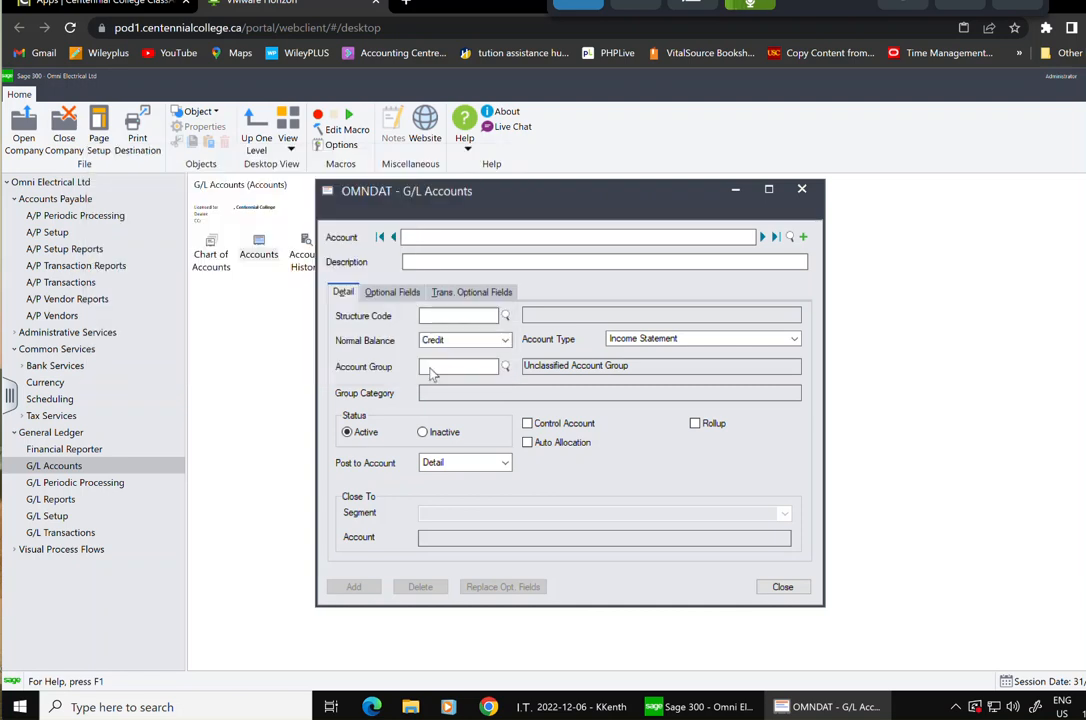
# Change account 1200's description to "Inventory - Electrical Division" and save it
pyautogui.click(493, 263)
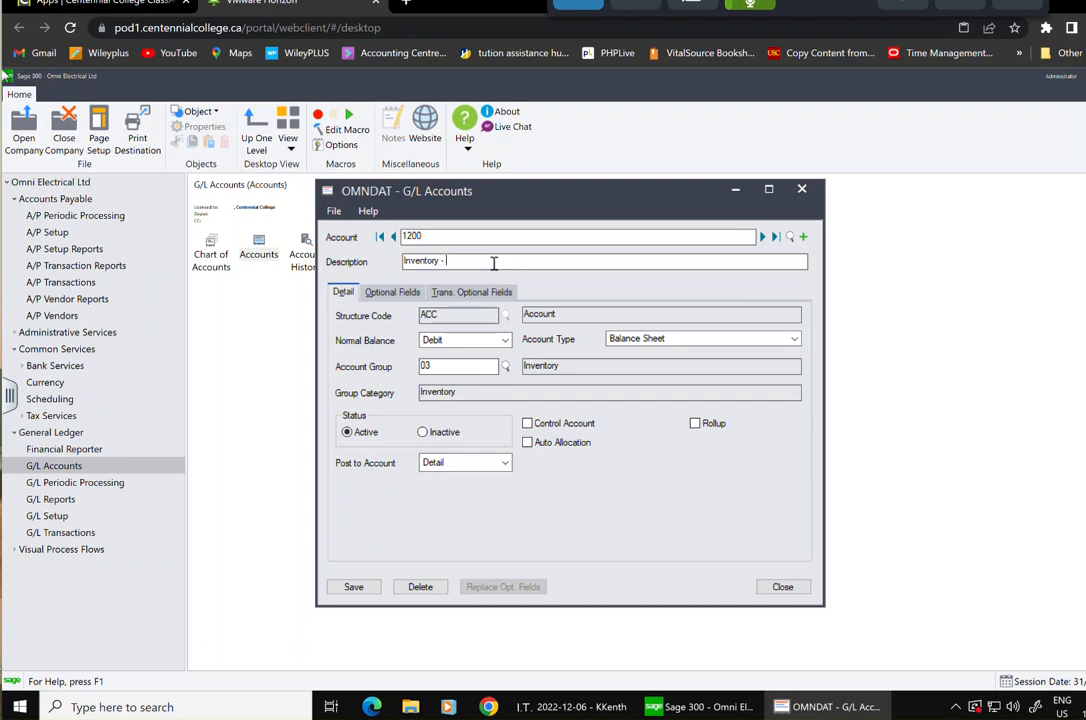
pyautogui.write('- Electrical Division')
pyautogui.click(354, 588)
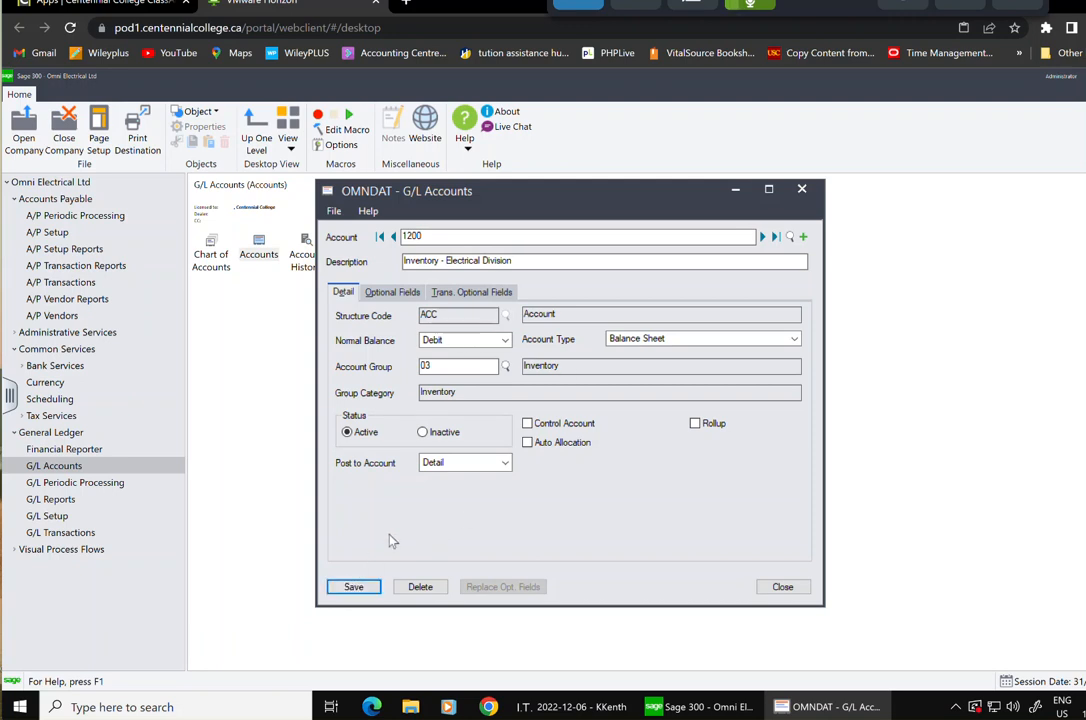
# Start a new G/L account 1210 described as "Inventory - MAchinery Division"
pyautogui.click(803, 237)
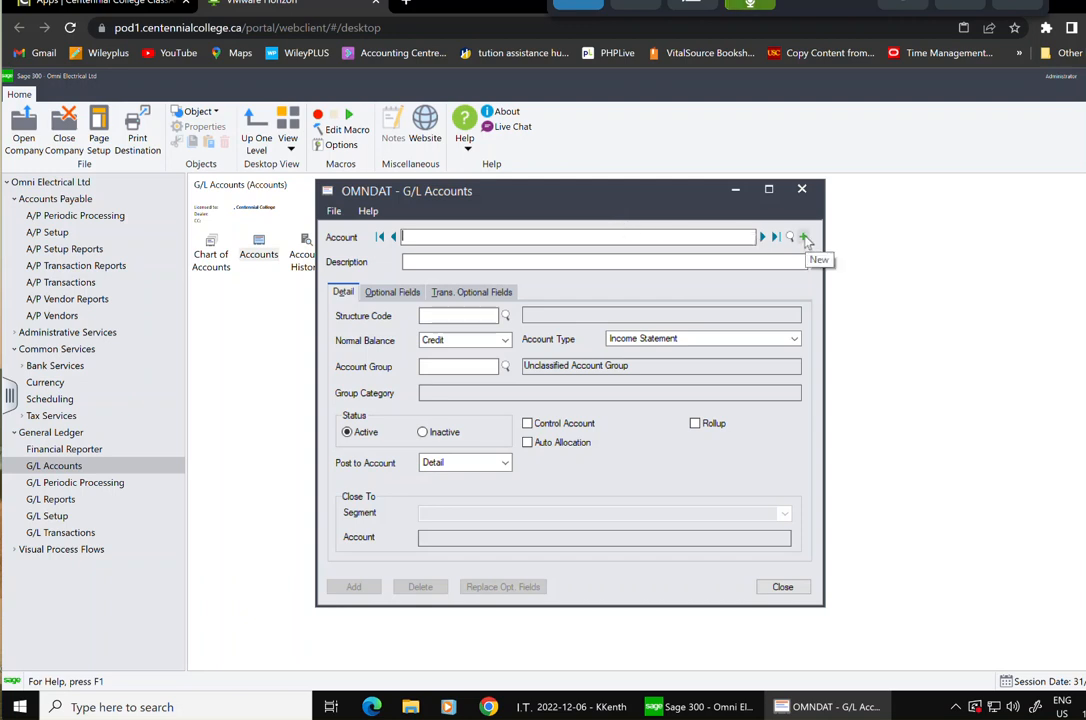
pyautogui.write('1210')
pyautogui.press('Tab')
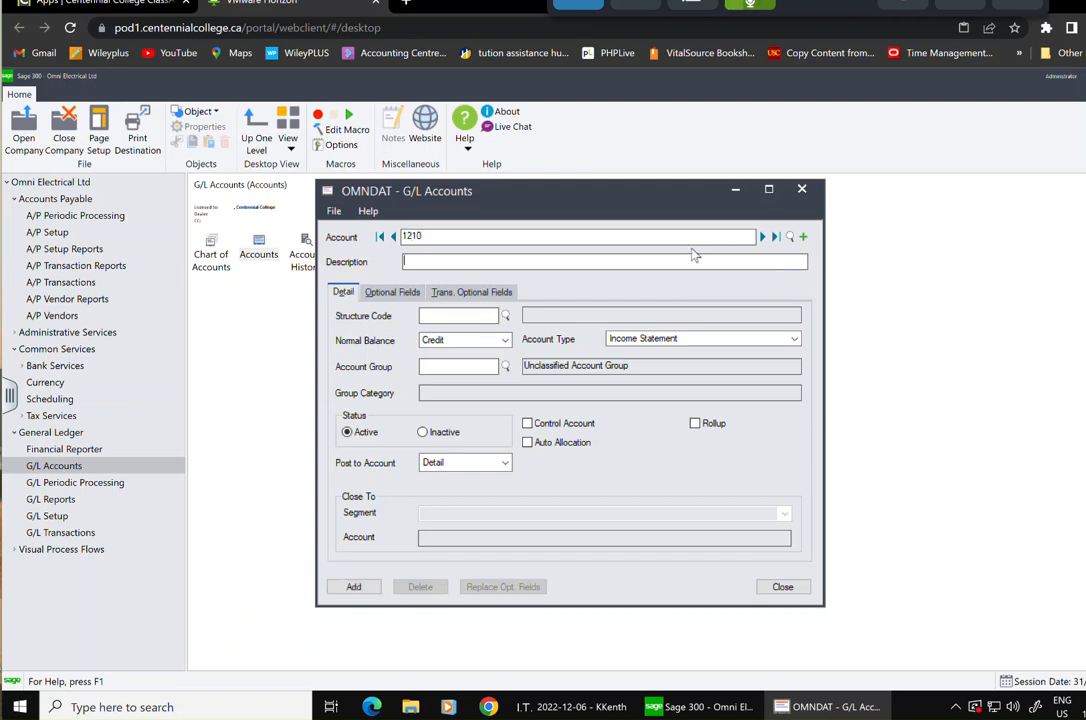
pyautogui.write('Inventory')
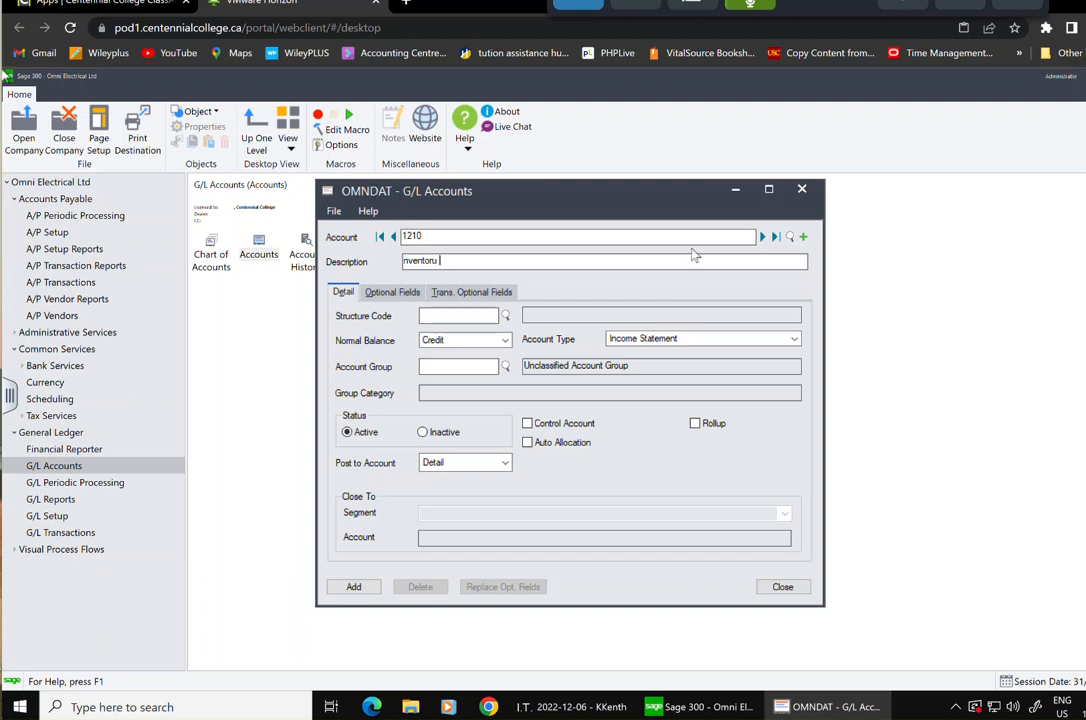
pyautogui.press('BackSpace')
pyautogui.press('BackSpace')
pyautogui.press('BackSpace')
pyautogui.press('BackSpace')
pyautogui.press('BackSpace')
pyautogui.press('BackSpace')
pyautogui.press('BackSpace')
pyautogui.press('BackSpace')
pyautogui.press('BackSpace')
pyautogui.write('Inven')
pyautogui.write('tory')
pyautogui.write(' 0')
pyautogui.press('BackSpace')
pyautogui.write('- MAcn')
pyautogui.write('inery D')
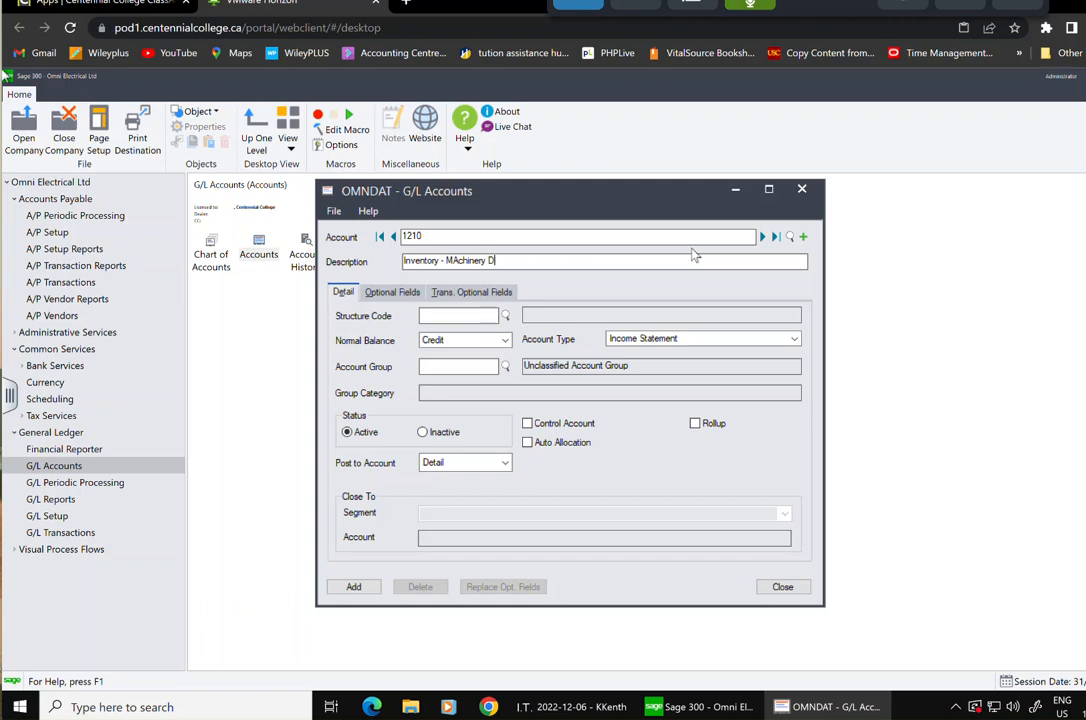
pyautogui.write('ivision')
# Set account 1210's structure code to ACC, its account type to Balance Sheet and its normal balance to Debit
pyautogui.click(504, 316)
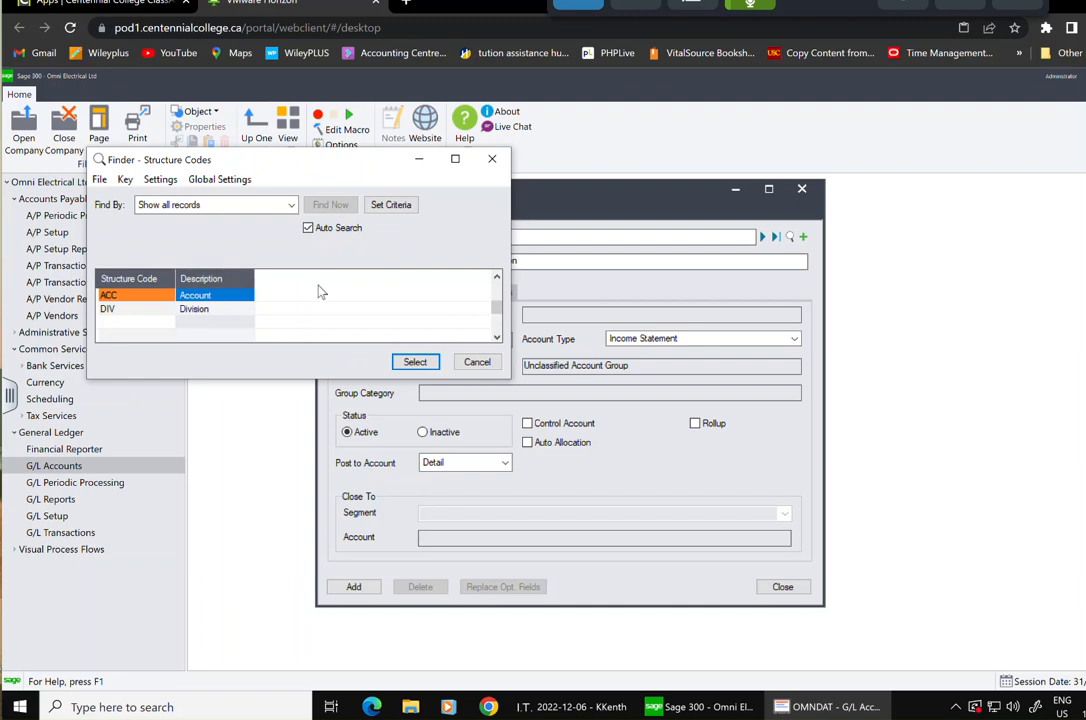
pyautogui.click(414, 363)
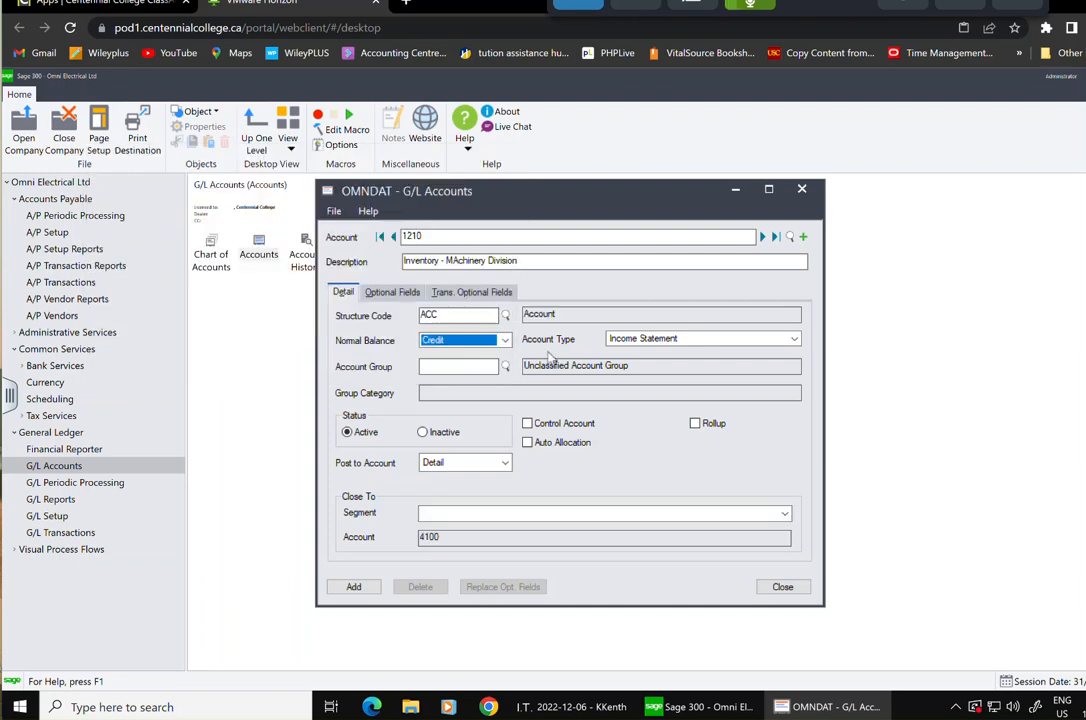
pyautogui.click(688, 340)
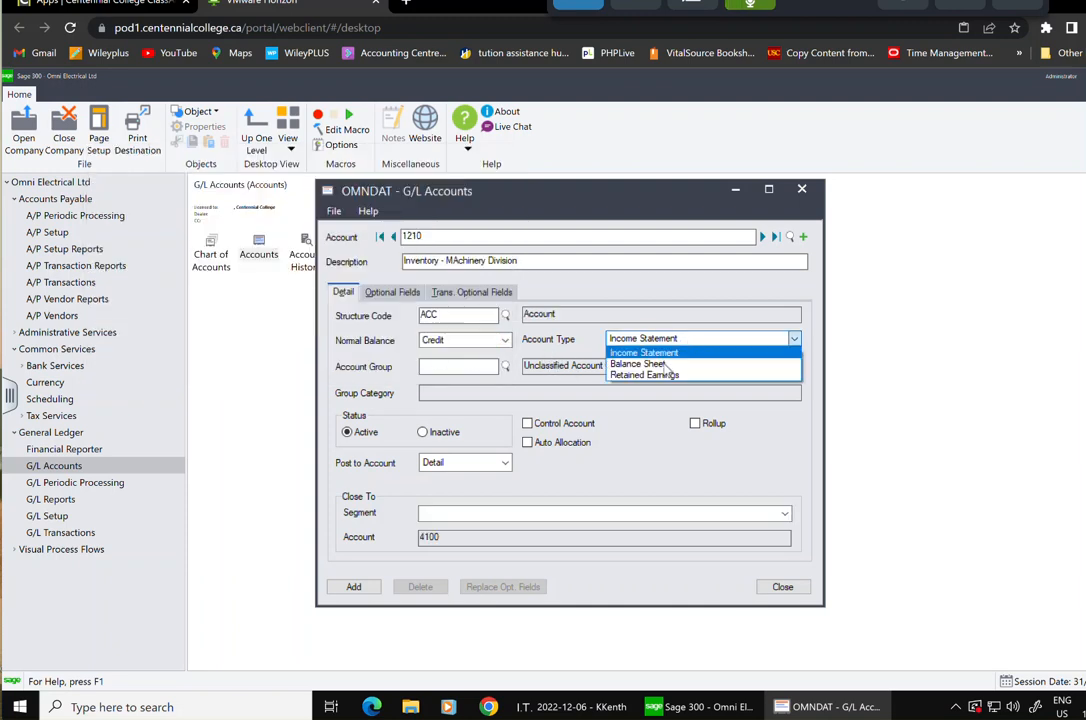
pyautogui.click(690, 356)
pyautogui.click(462, 341)
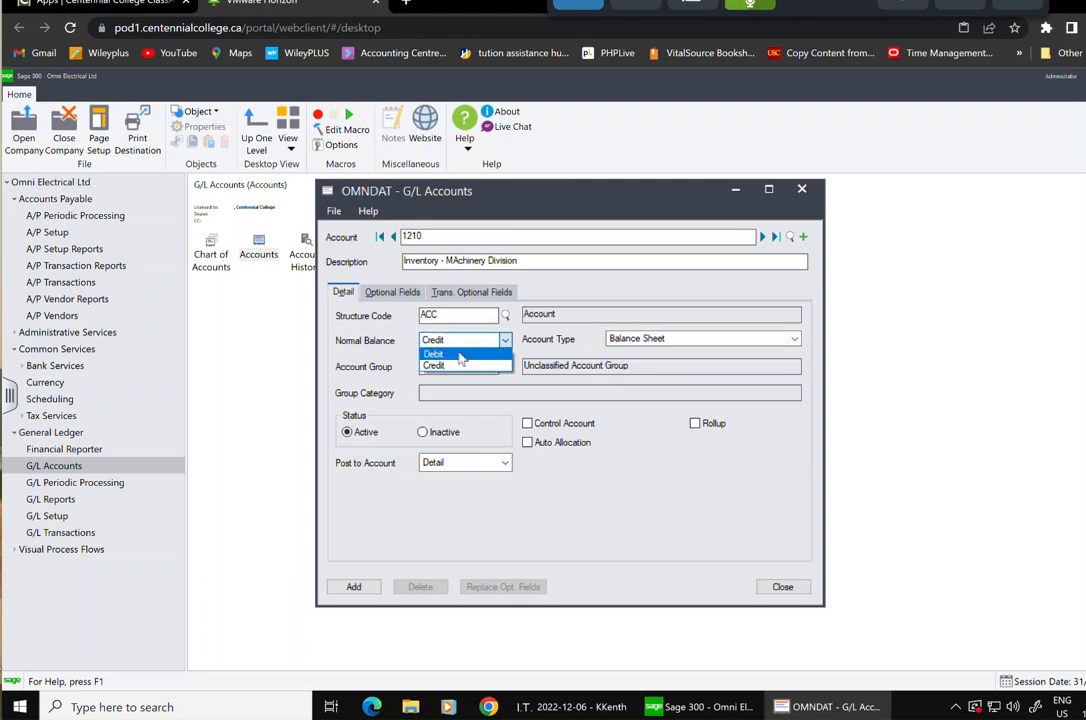
pyautogui.click(460, 355)
# Assign account group 03 (Inventory) to account 1210 and add the account
pyautogui.click(505, 367)
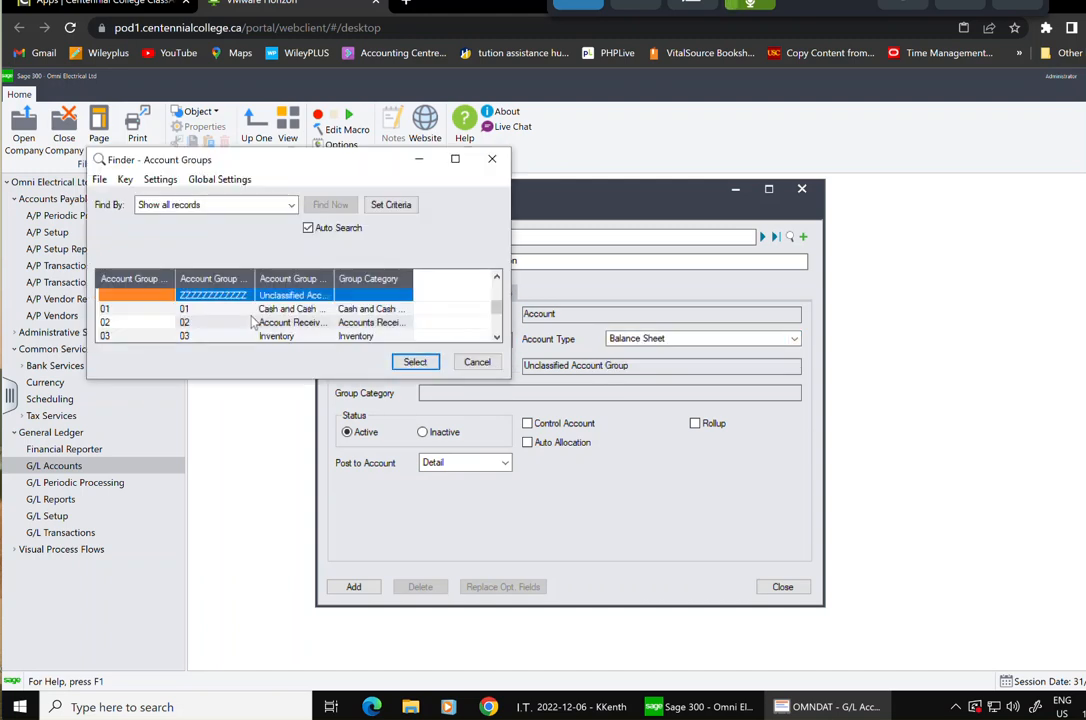
pyautogui.press('Down')
pyautogui.press('Down')
pyautogui.press('Down')
pyautogui.click(413, 363)
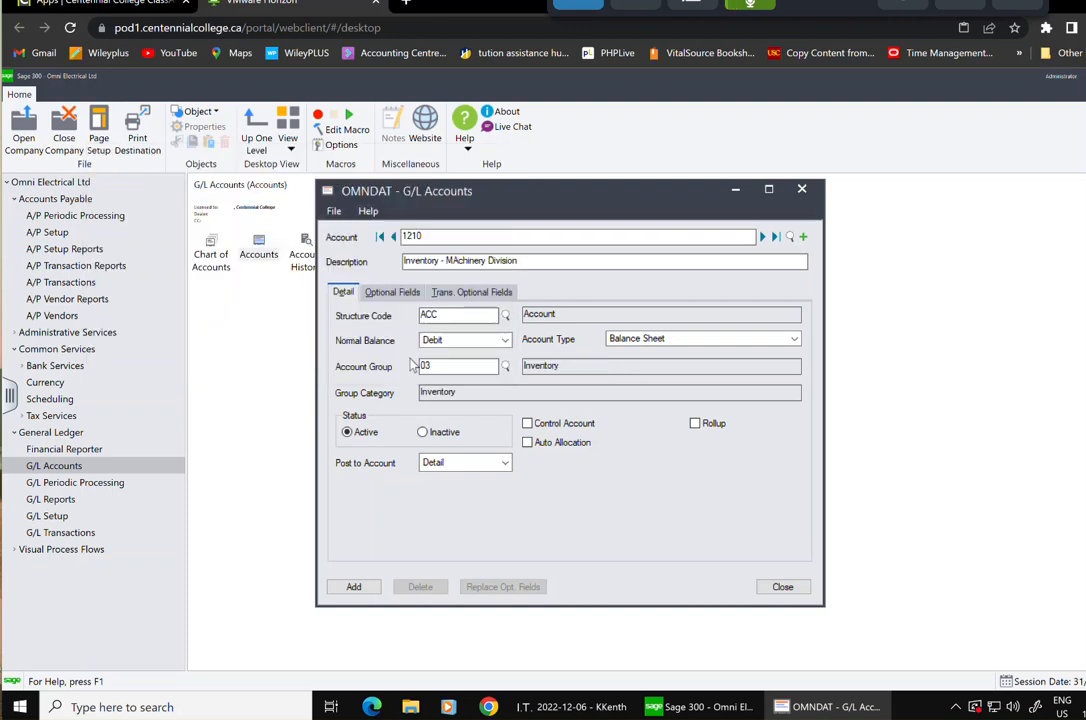
pyautogui.click(353, 588)
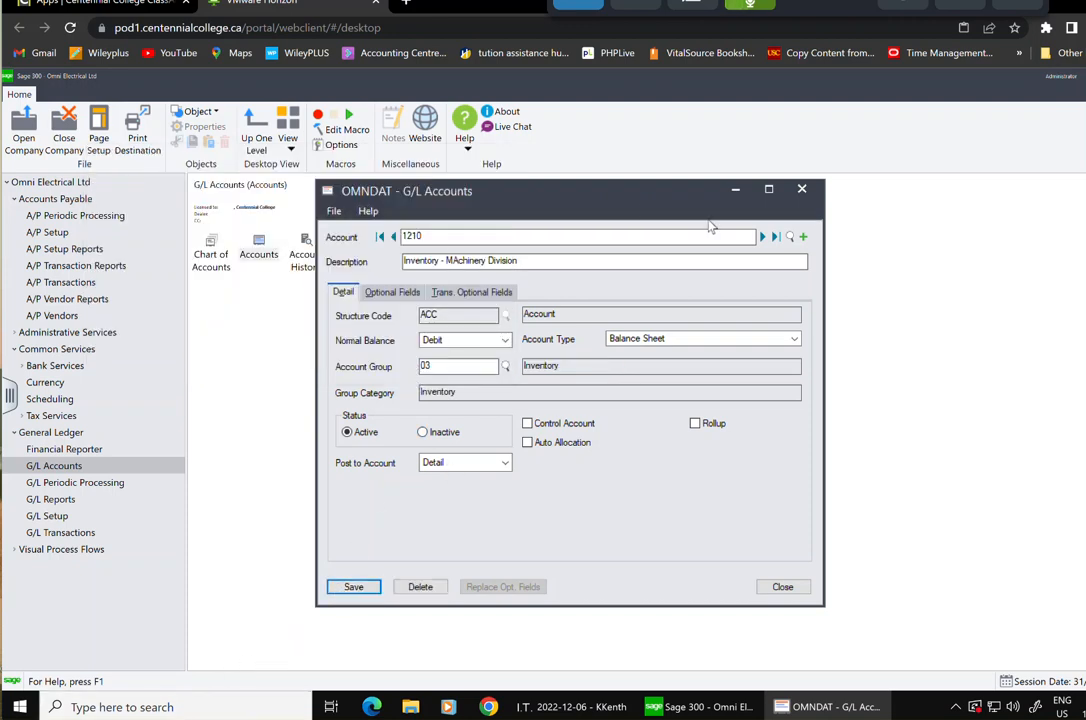
# Start a new G/L account 6025100 described as "Advertising Expense - Electrical Division"
pyautogui.click(803, 237)
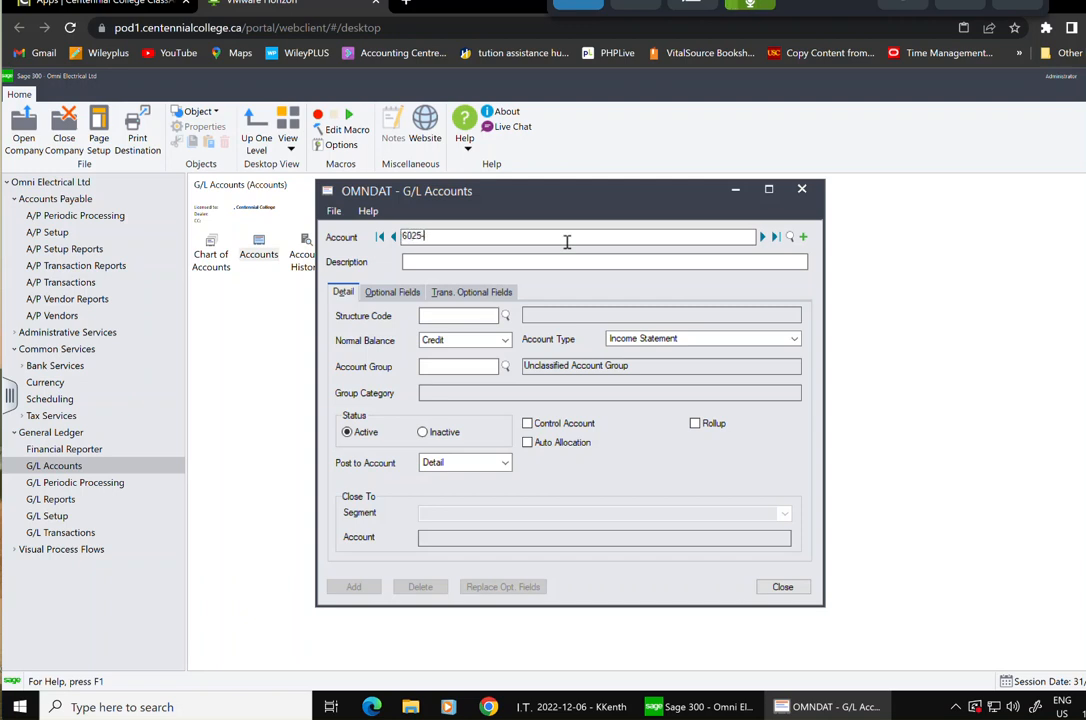
pyautogui.write('00')
pyautogui.click(537, 265)
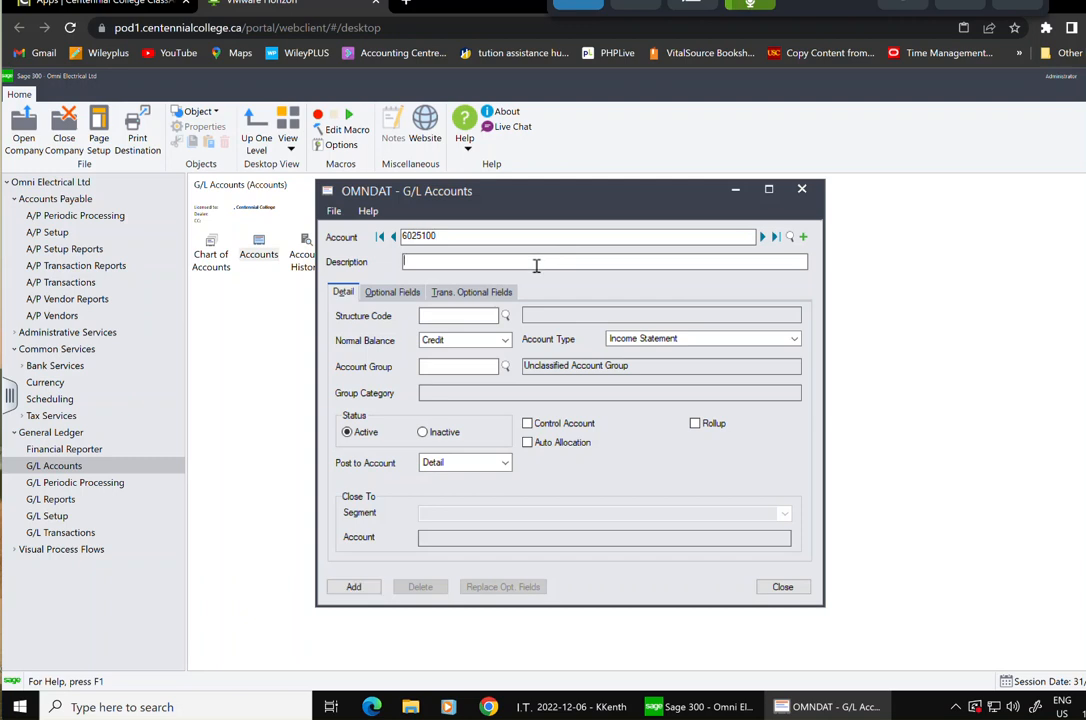
pyautogui.write('Advertising Expense ')
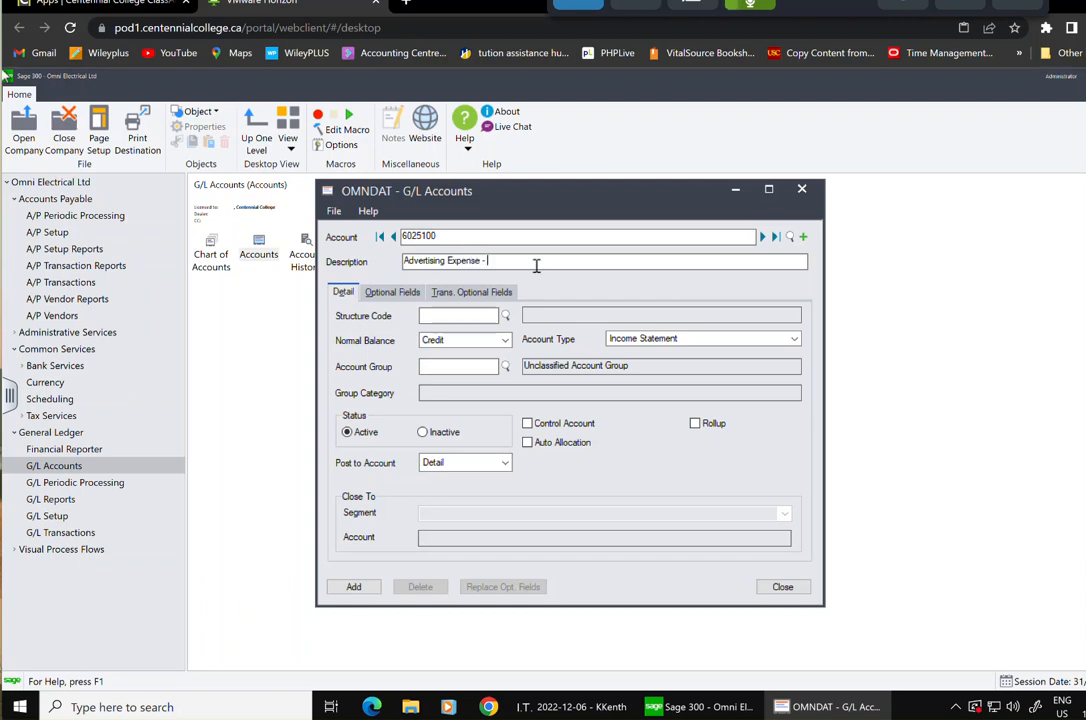
pyautogui.write('- Electrical Division')
# Set the Electrical Division advertising account's structure code to DIV and its normal balance to Debit
pyautogui.click(477, 317)
pyautogui.write('DIV')
pyautogui.press('Tab')
pyautogui.click(470, 340)
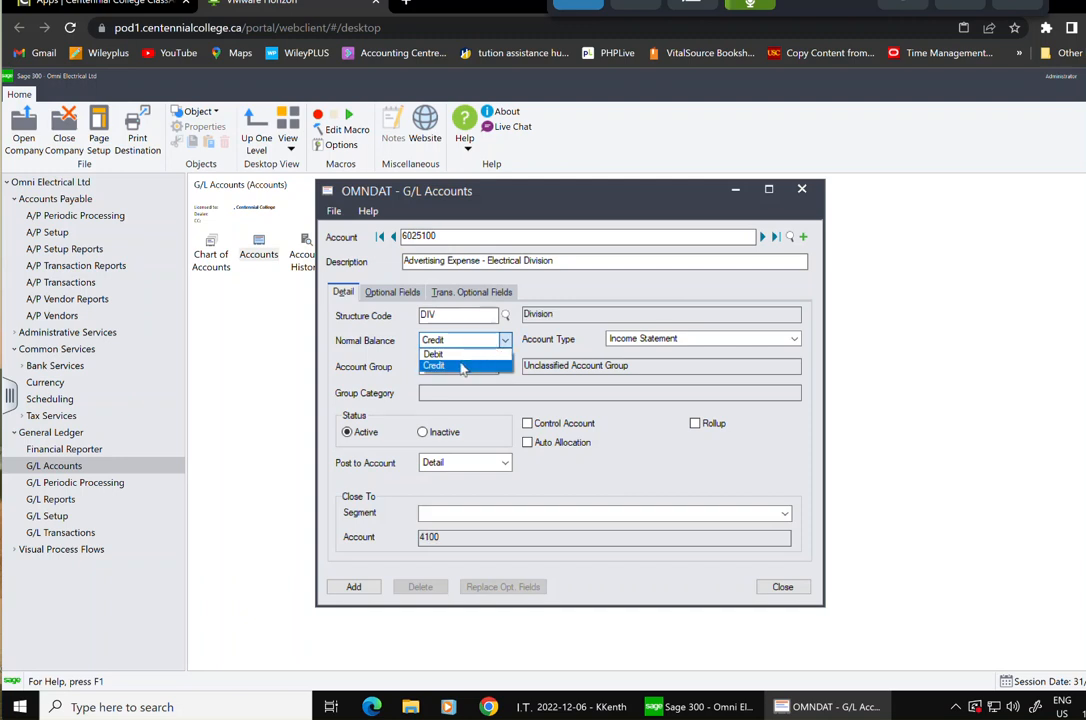
pyautogui.click(471, 355)
# Assign account group 21 (Fixed Charges) to the Electrical Division advertising account and add the account
pyautogui.click(506, 367)
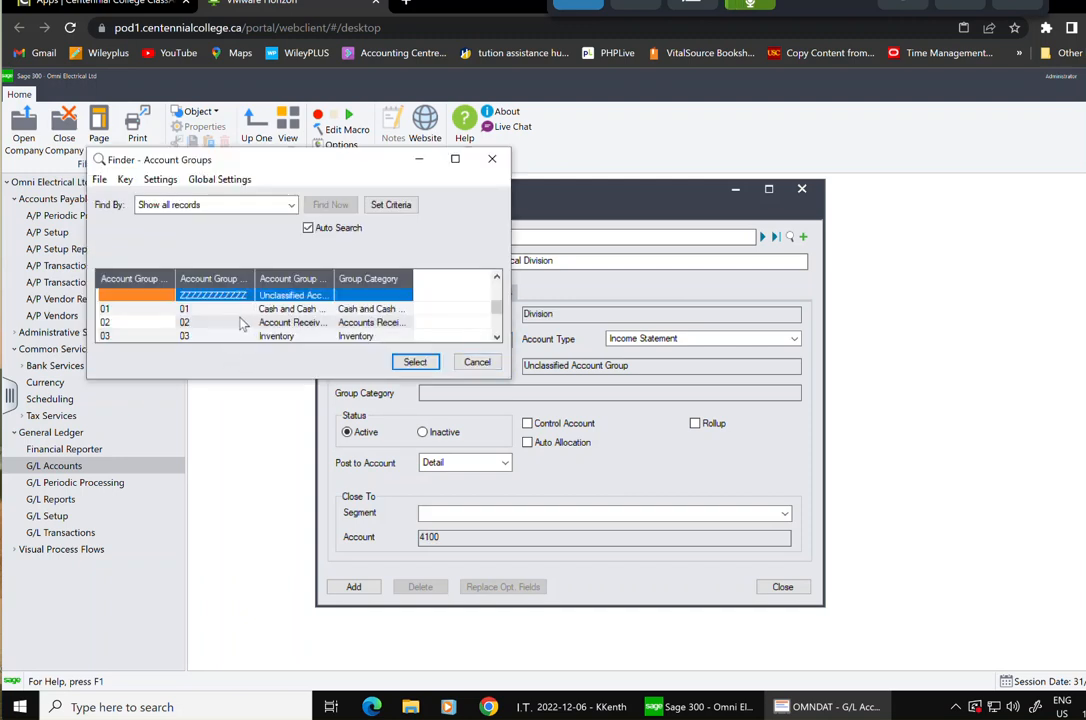
pyautogui.press('Down')
pyautogui.press('Down')
pyautogui.press('Down')
pyautogui.press('Down')
pyautogui.press('Down')
pyautogui.press('Down')
pyautogui.press('Down')
pyautogui.press('Down')
pyautogui.press('Down')
pyautogui.press('Down')
pyautogui.press('Down')
pyautogui.press('Down')
pyautogui.press('Down')
pyautogui.press('Down')
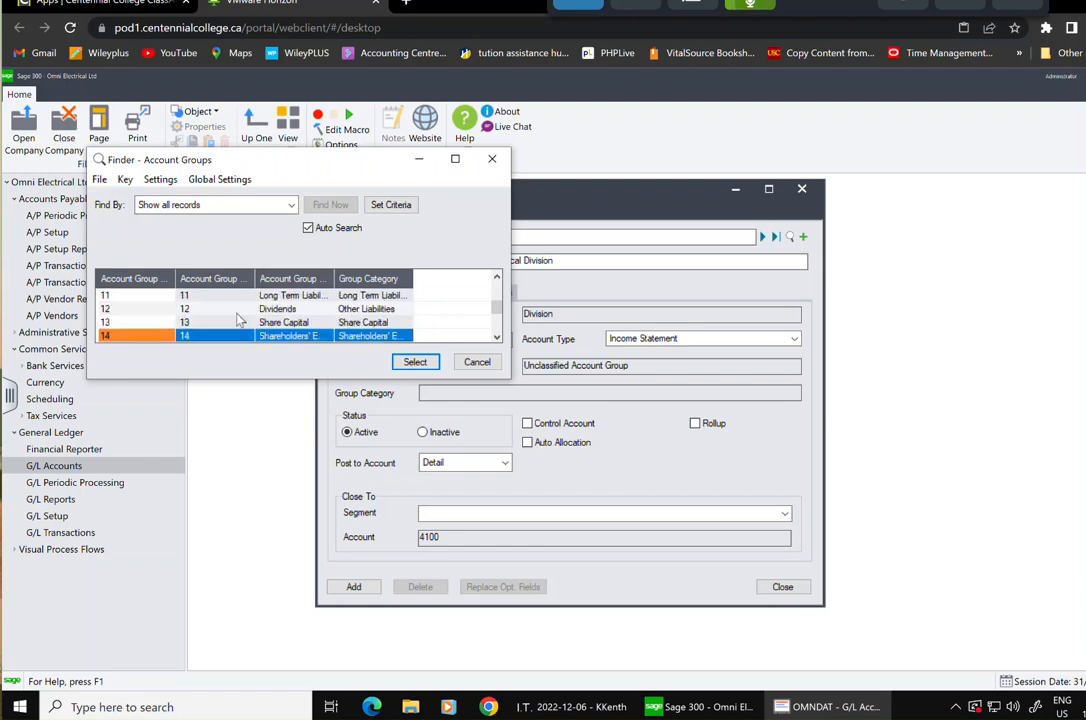
pyautogui.press('Down')
pyautogui.press('Down')
pyautogui.press('Down')
pyautogui.press('Down')
pyautogui.press('Down')
pyautogui.press('Down')
pyautogui.press('Down')
pyautogui.press('Down')
pyautogui.press('Down')
pyautogui.press('Down')
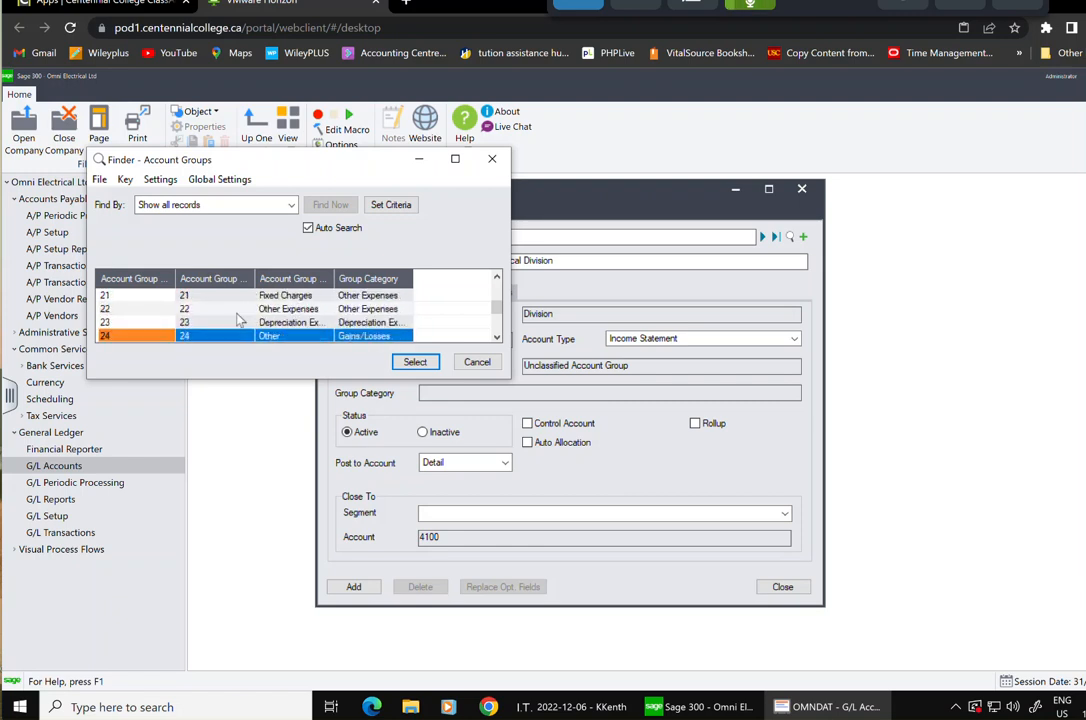
pyautogui.press('Down')
pyautogui.press('Up')
pyautogui.press('Up')
pyautogui.press('Up')
pyautogui.press('Up')
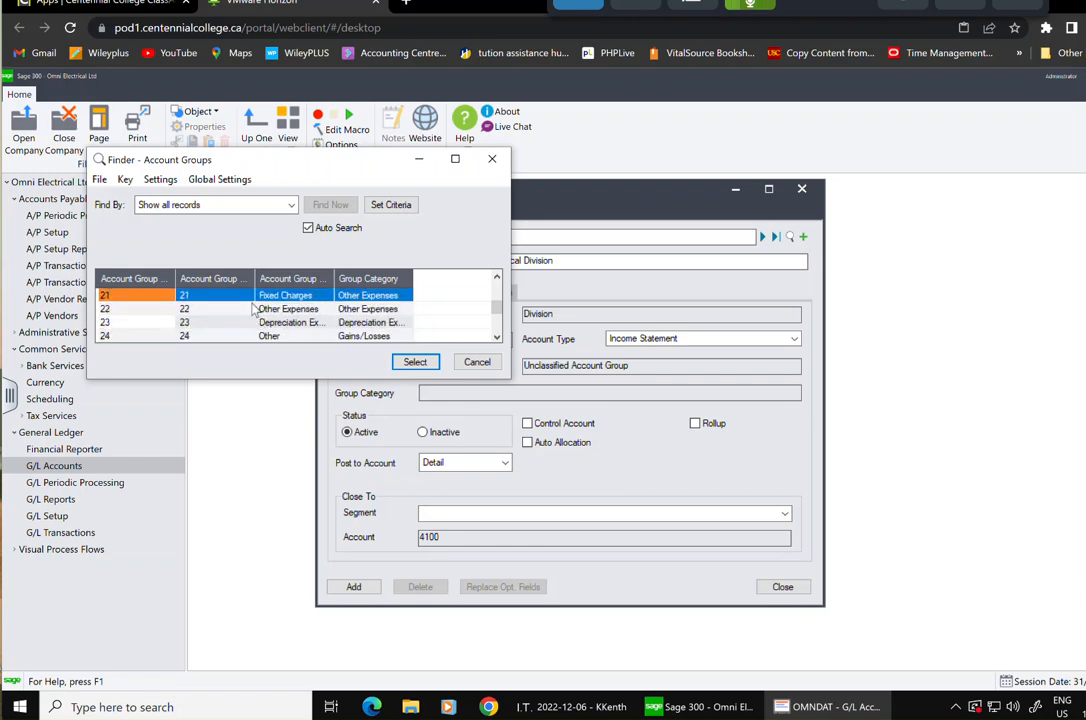
pyautogui.click(419, 366)
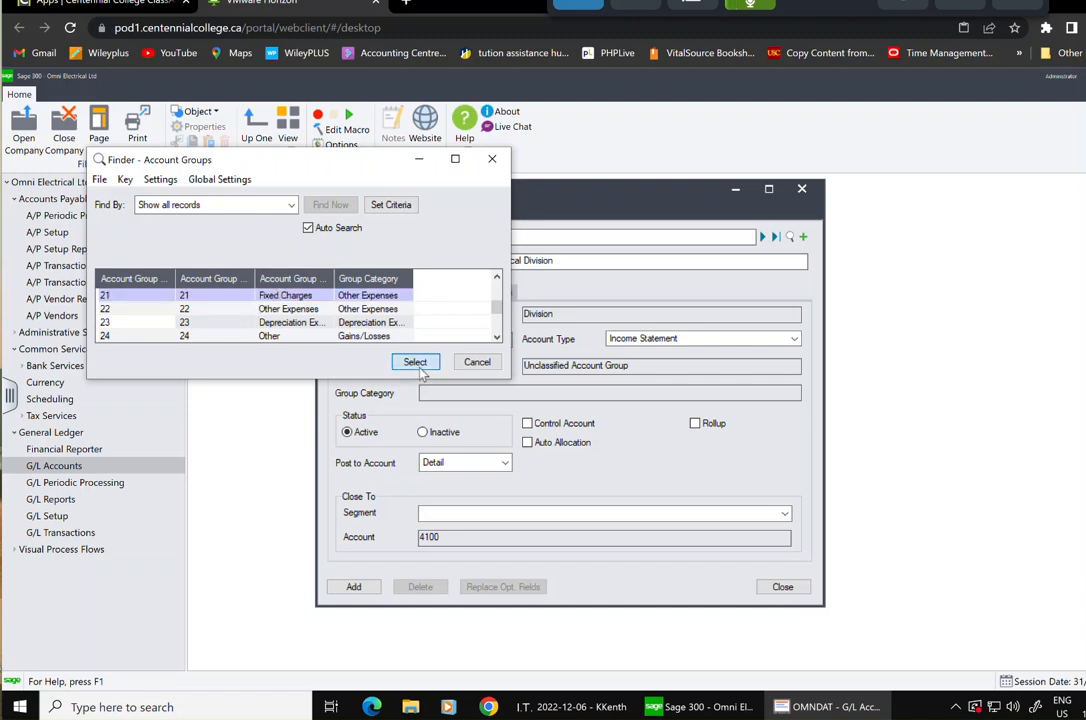
pyautogui.click(345, 591)
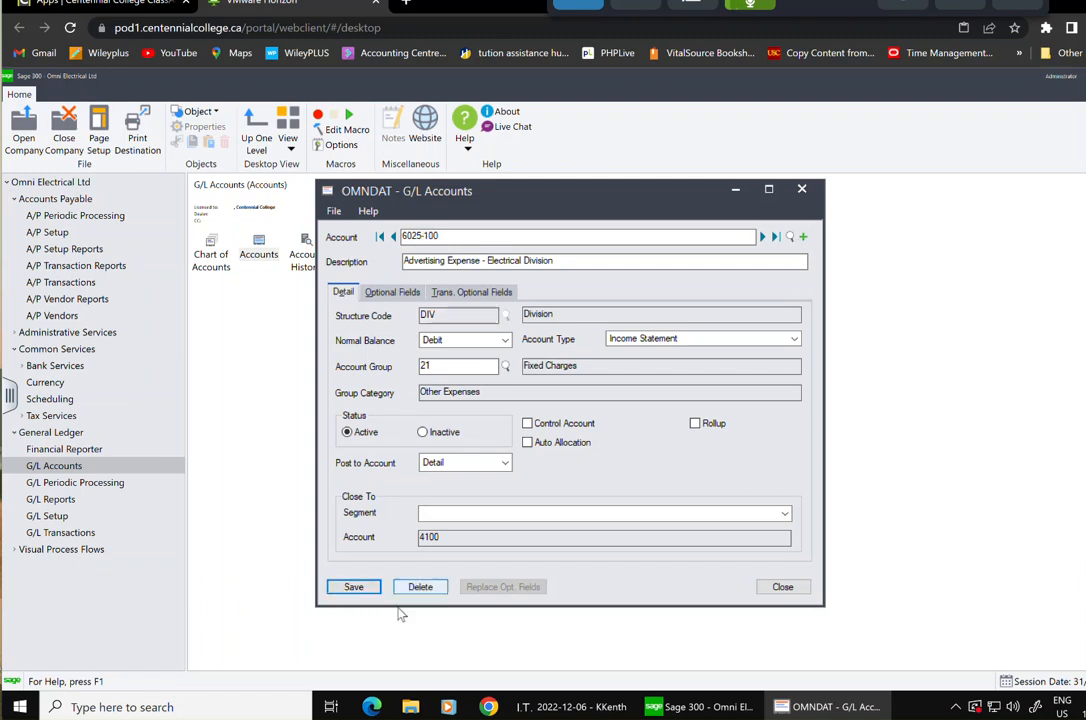
# Start a new G/L account 6025200 described as "Advertising Expense - Machinery Division"
pyautogui.click(802, 237)
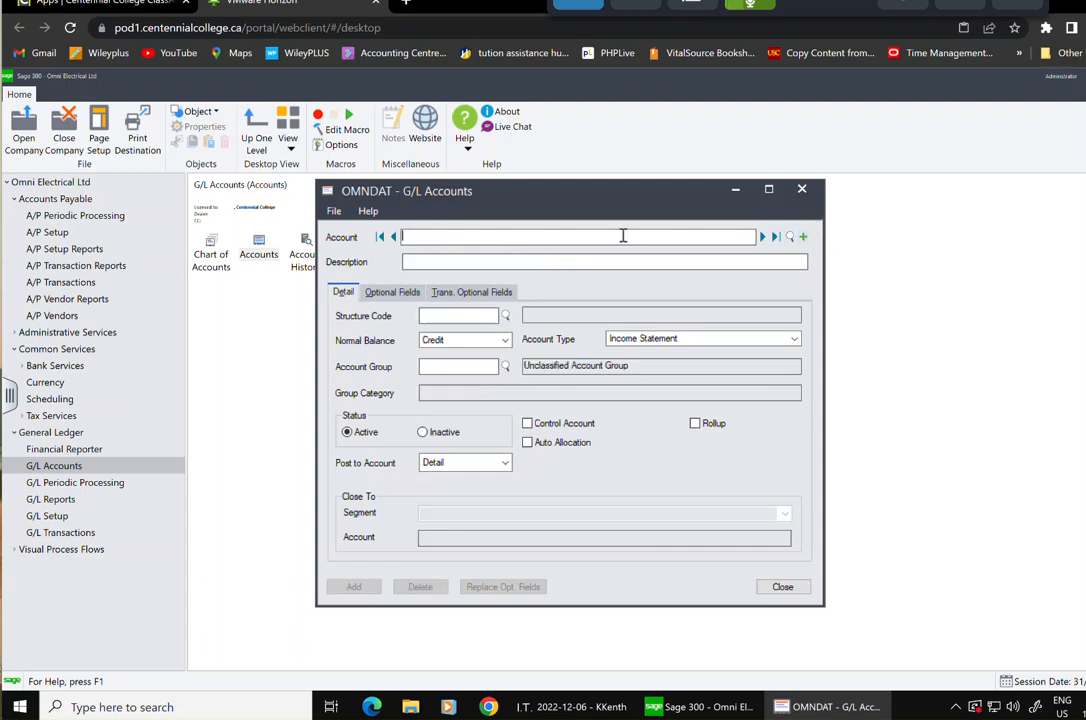
pyautogui.write('6025200')
pyautogui.click(685, 256)
pyautogui.write('A')
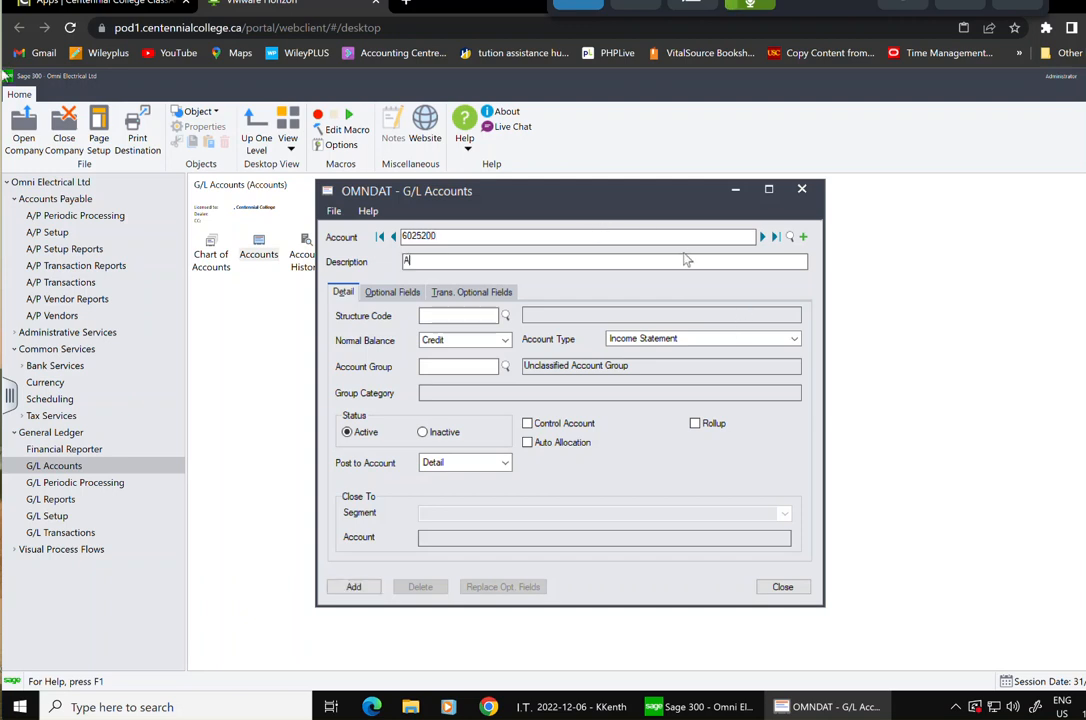
pyautogui.write('dvertising Ec')
pyautogui.write('pense ')
pyautogui.write('-')
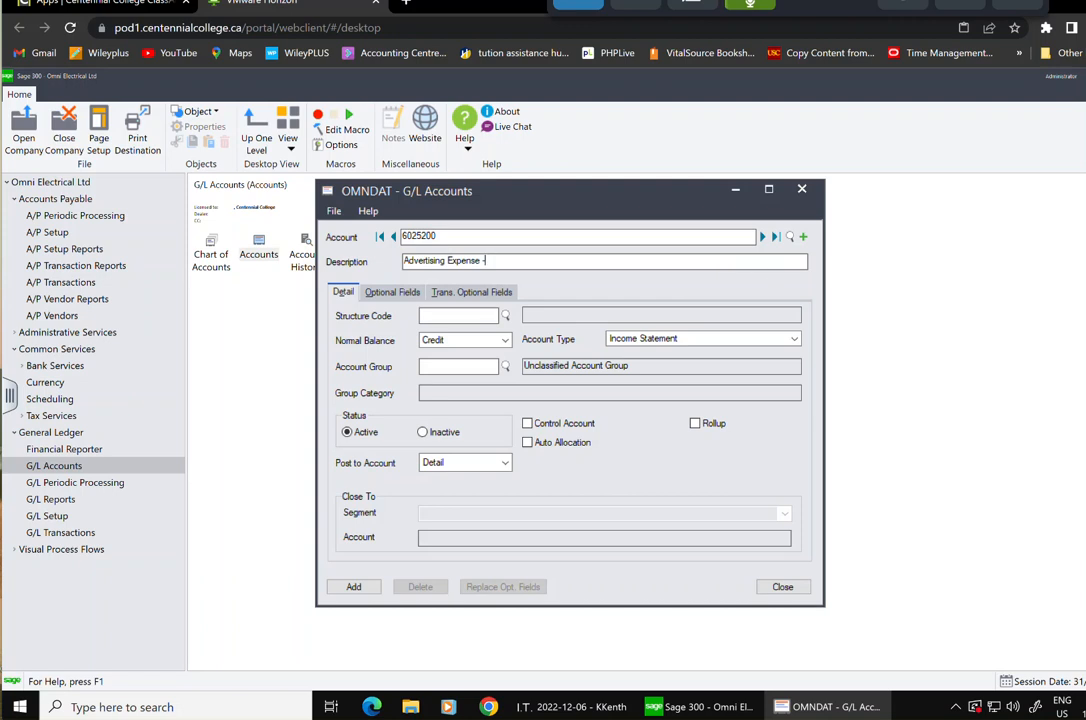
pyautogui.write(' Mach')
pyautogui.write('y Division')
# Set account 6025200's structure code to DIV and its normal balance to Debit
pyautogui.click(507, 316)
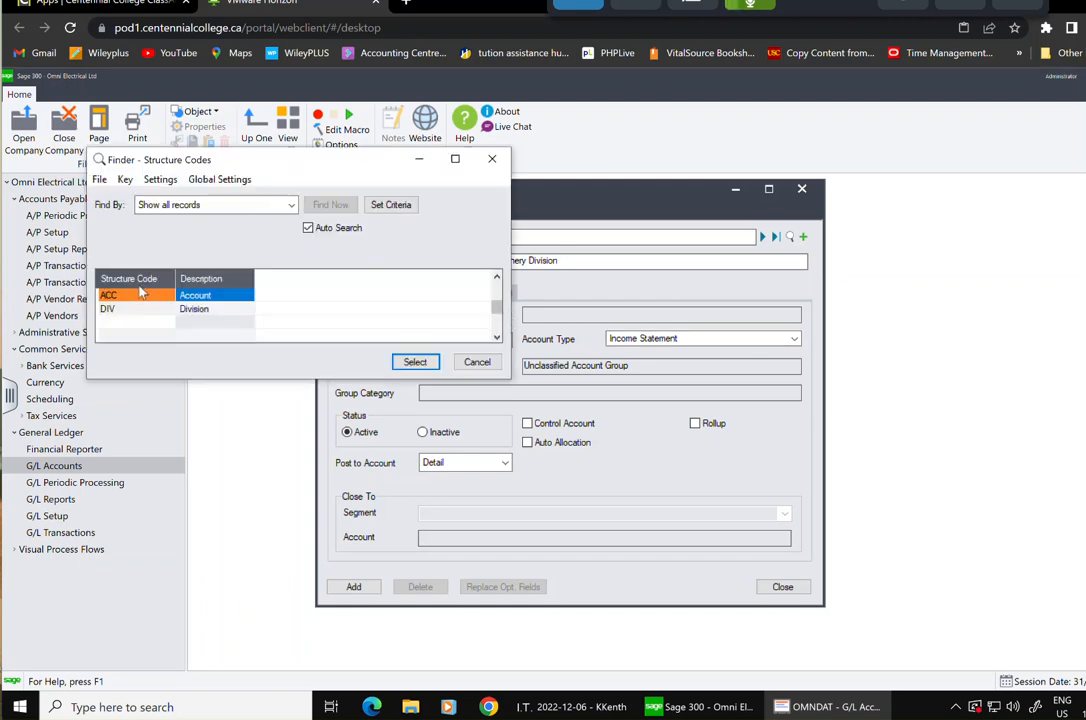
pyautogui.click(140, 309)
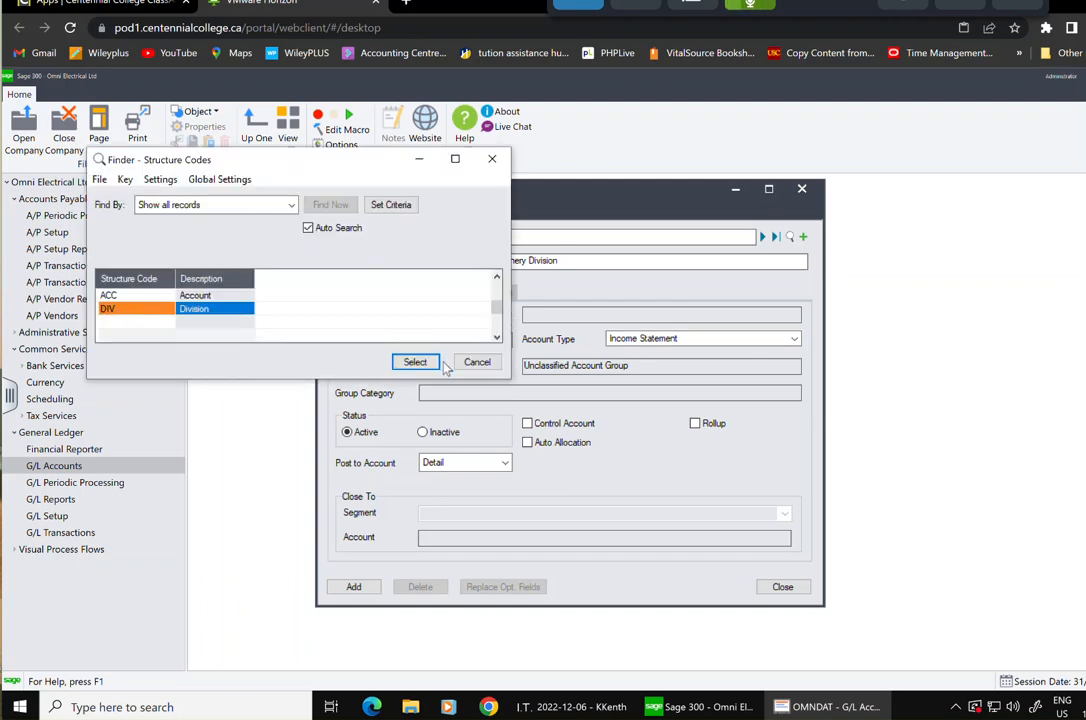
pyautogui.click(396, 365)
pyautogui.click(500, 341)
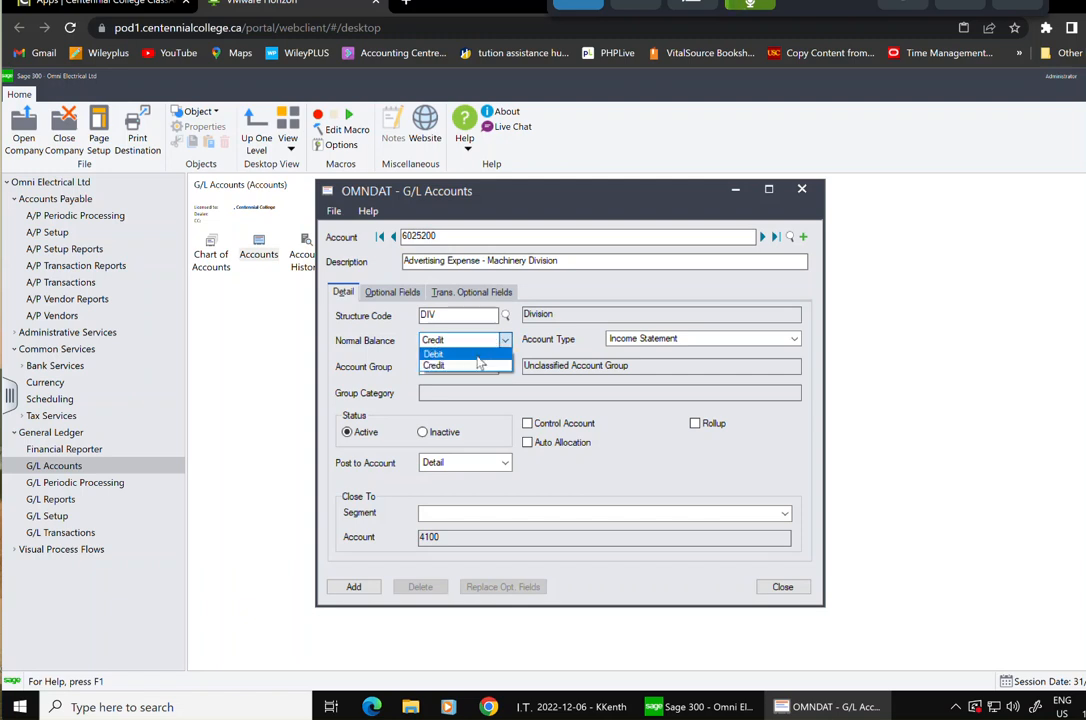
pyautogui.click(500, 354)
# Assign account group 21 to the Machinery Division advertising account, then add and save the account
pyautogui.click(505, 367)
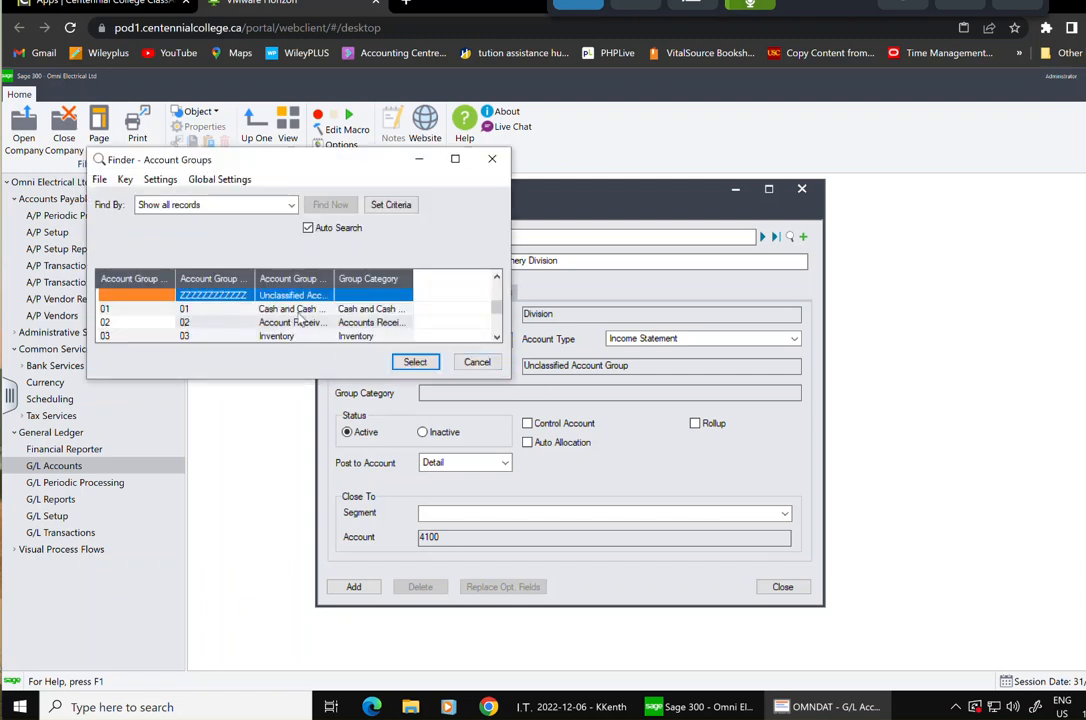
pyautogui.click(477, 362)
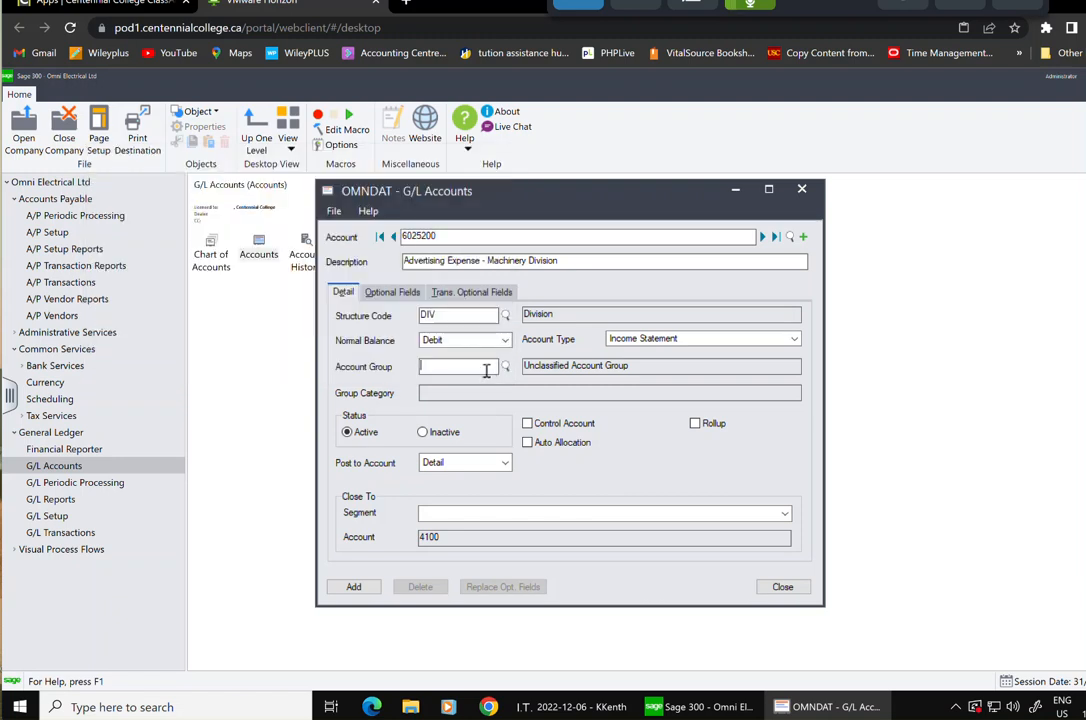
pyautogui.write('21')
pyautogui.press('Tab')
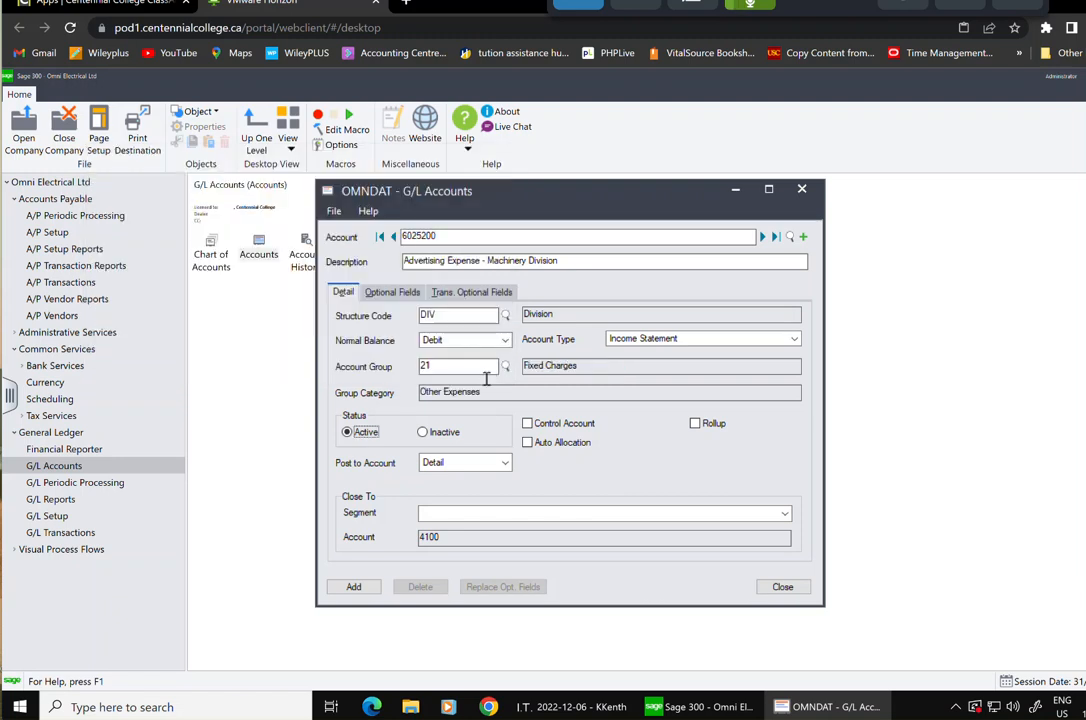
pyautogui.click(355, 586)
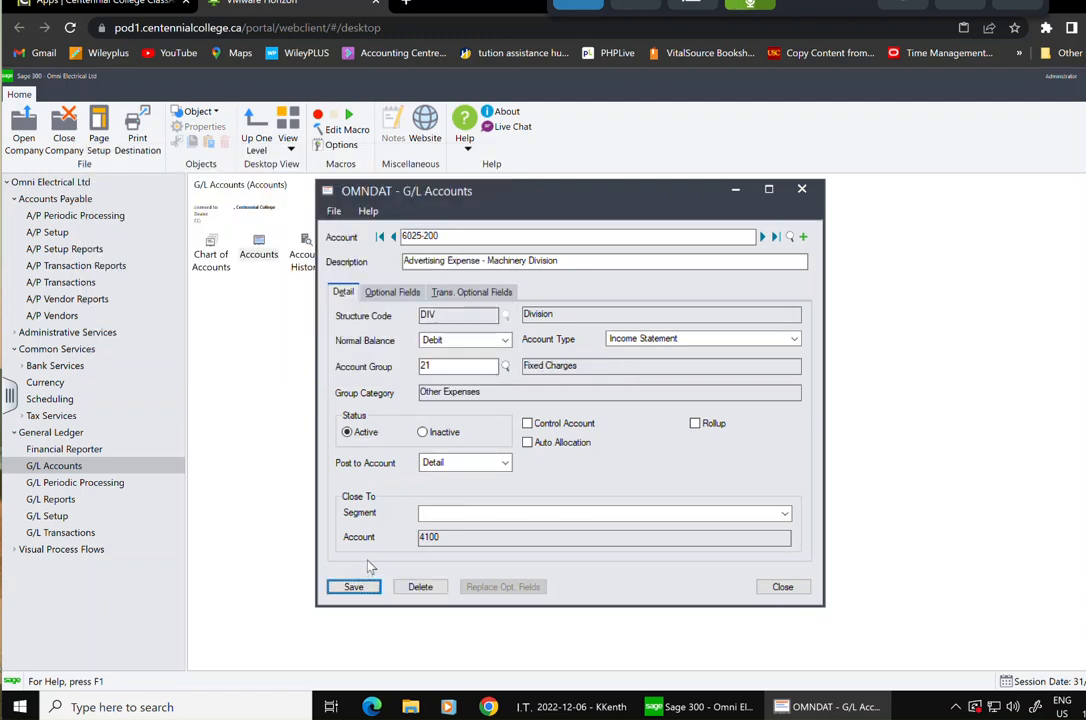
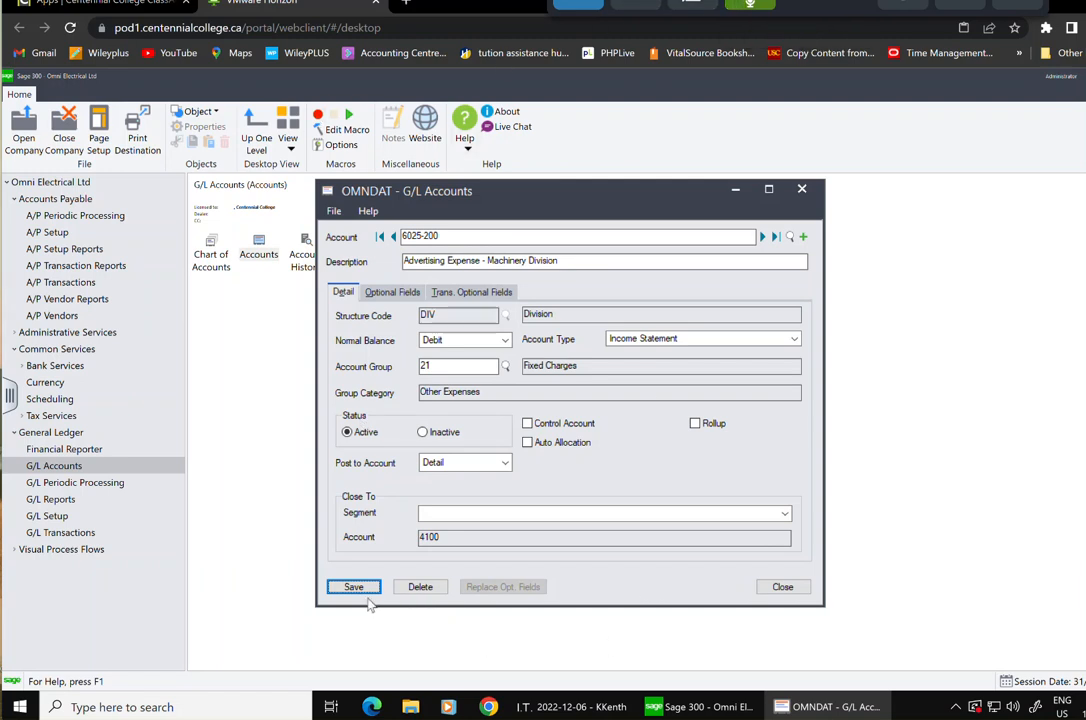
pyautogui.click(353, 588)
# Close the G/L Accounts window and open A/P Distribution Codes from the A/P setup
pyautogui.click(803, 237)
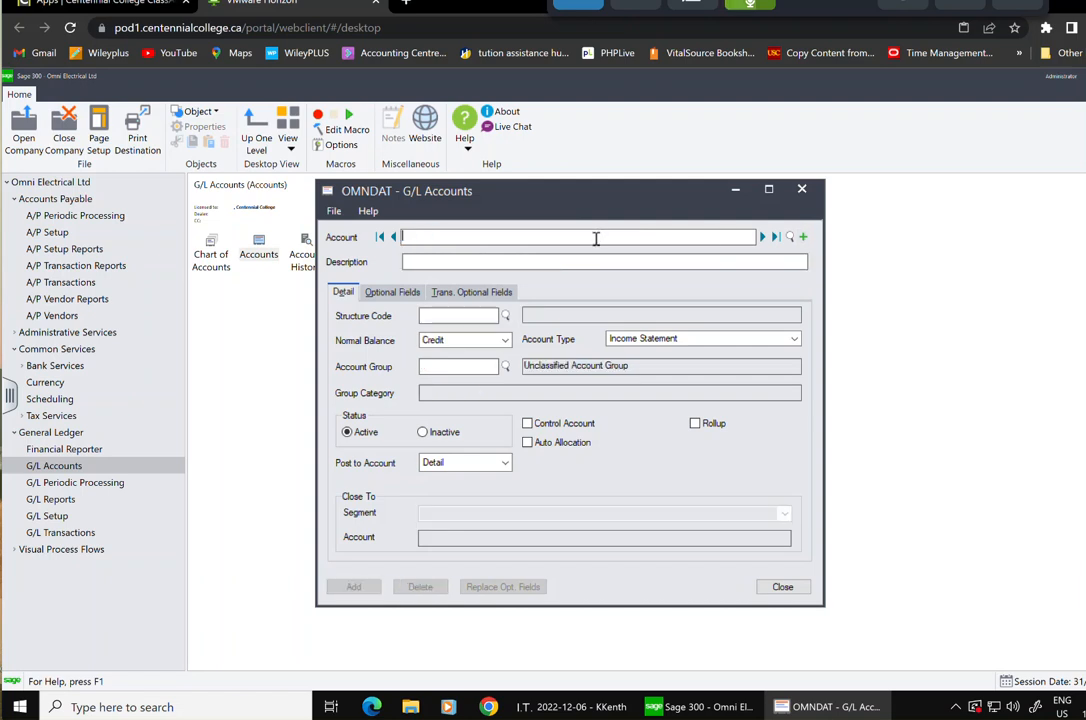
pyautogui.click(802, 190)
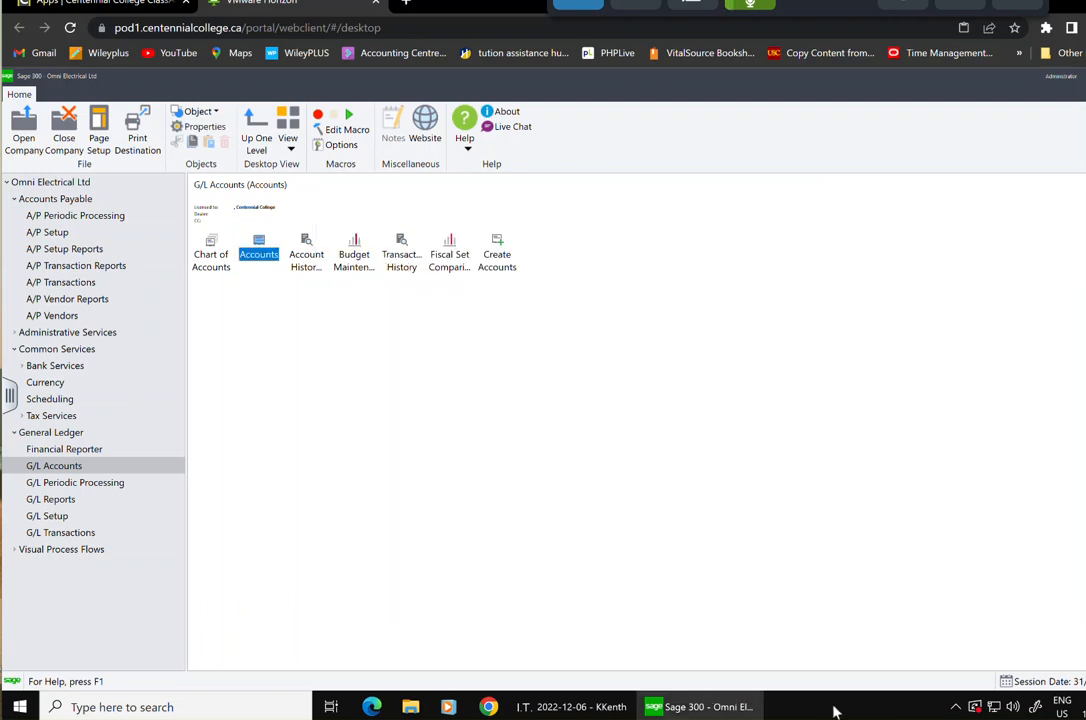
pyautogui.click(48, 234)
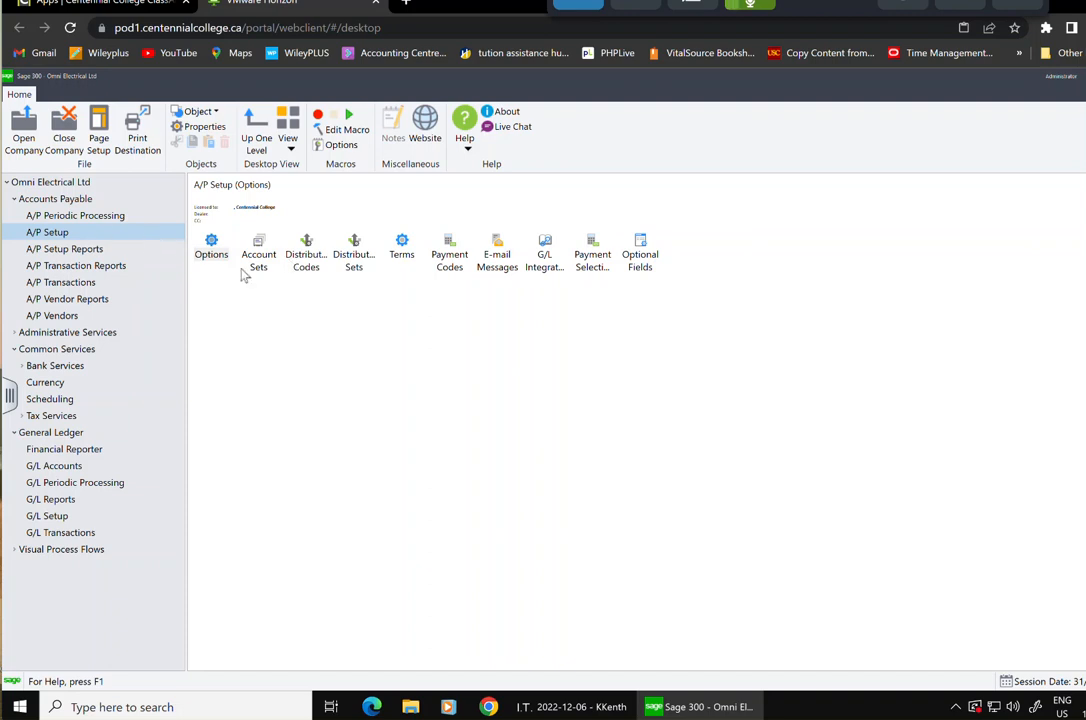
pyautogui.click(305, 251)
pyautogui.doubleClick(305, 248)
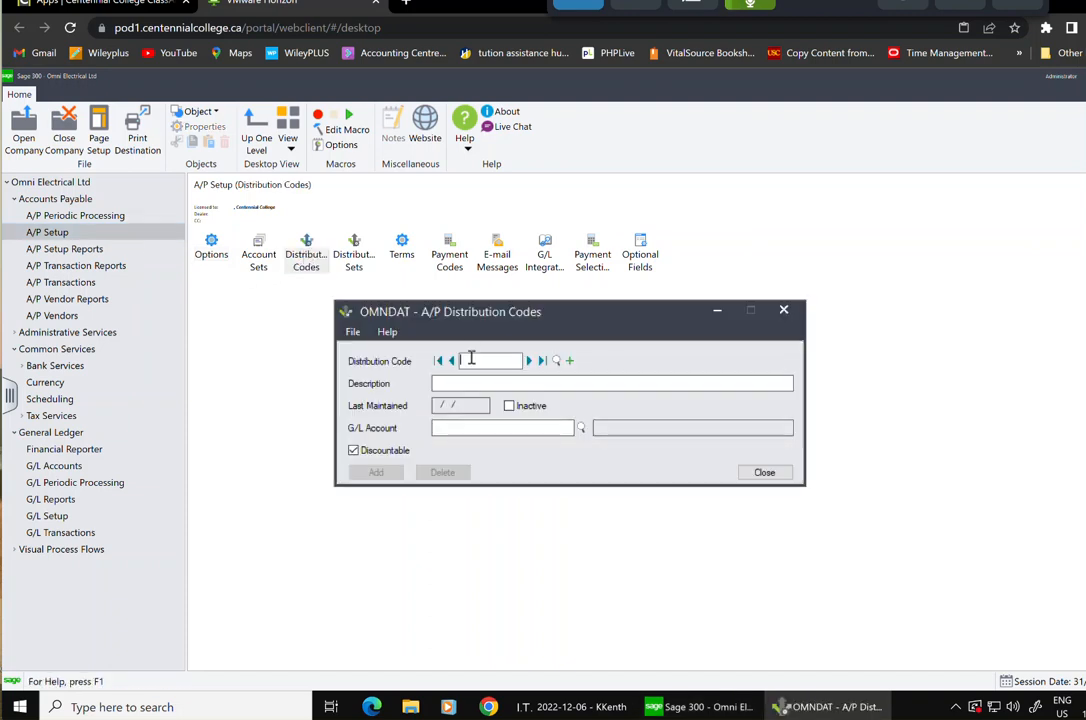
# Look up distribution code OFF100, and add code OFF200, "Office Expense - Machinery Division", with G/L account 6200-200
pyautogui.click(555, 360)
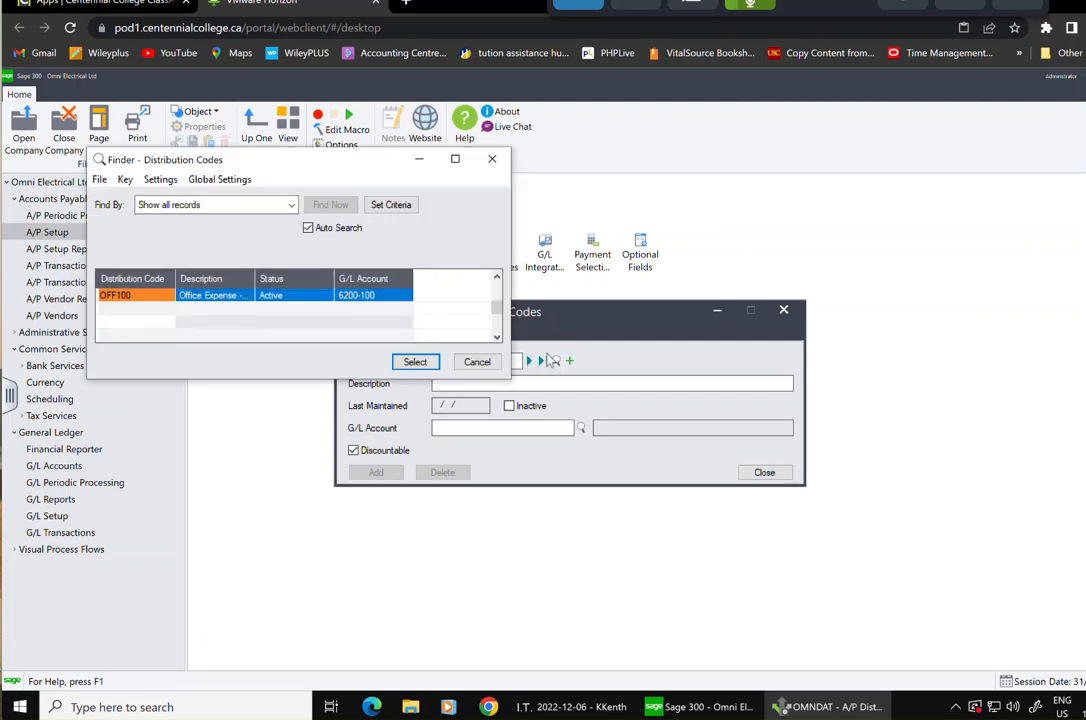
pyautogui.click(415, 361)
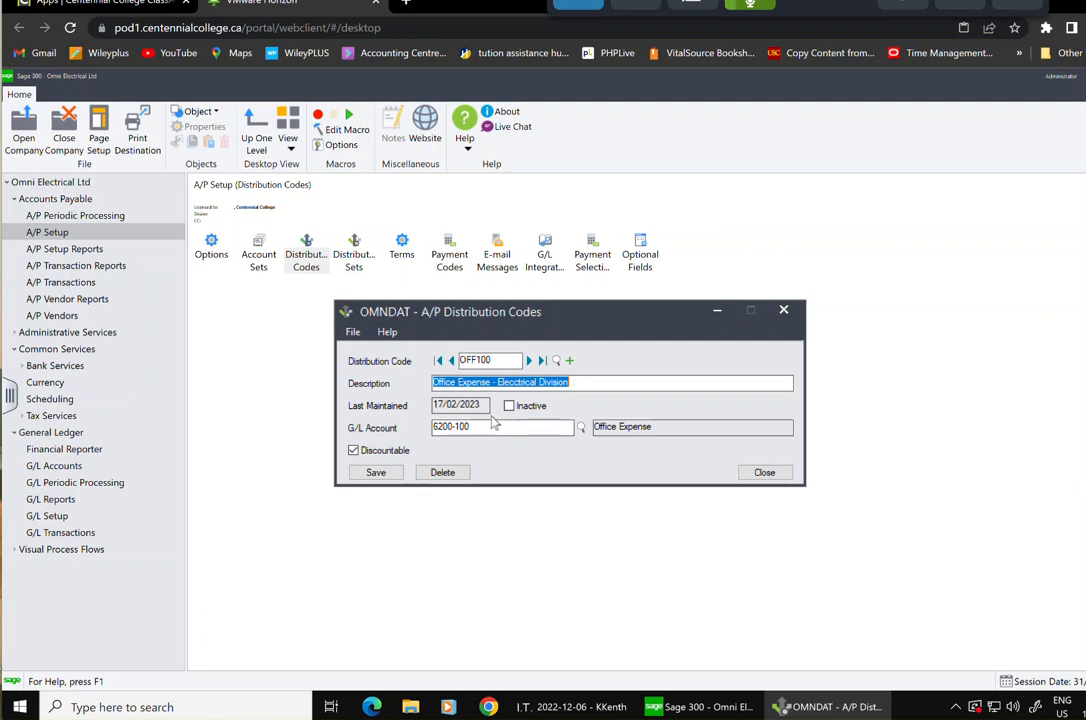
pyautogui.click(569, 360)
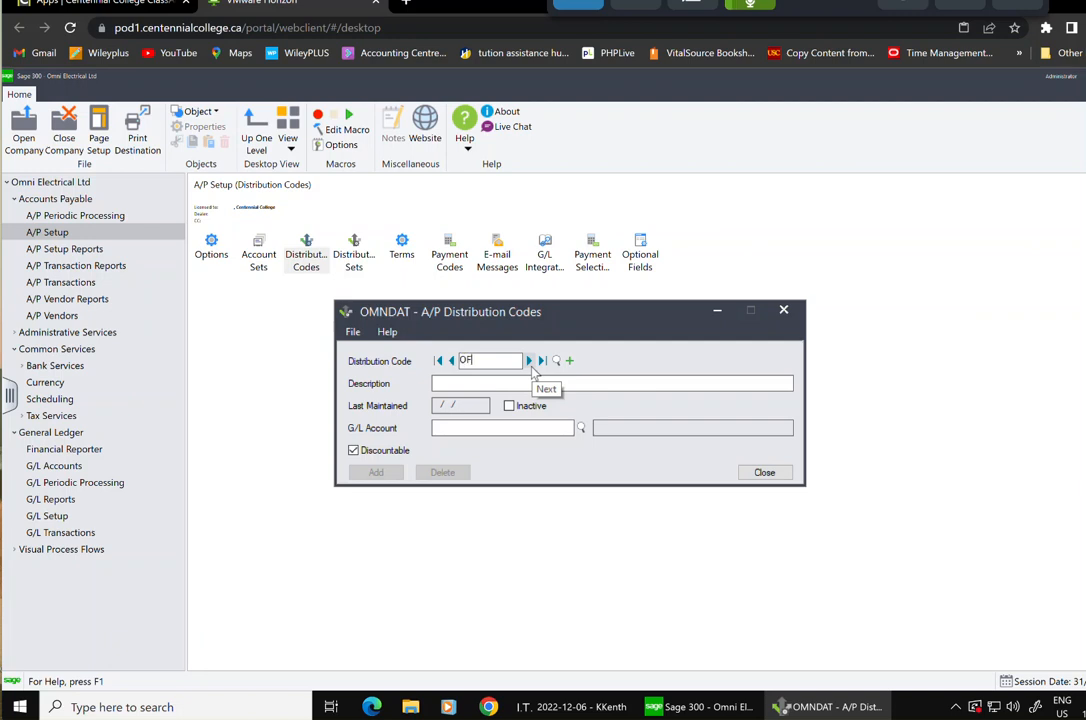
pyautogui.write('OFF200')
pyautogui.press('Tab')
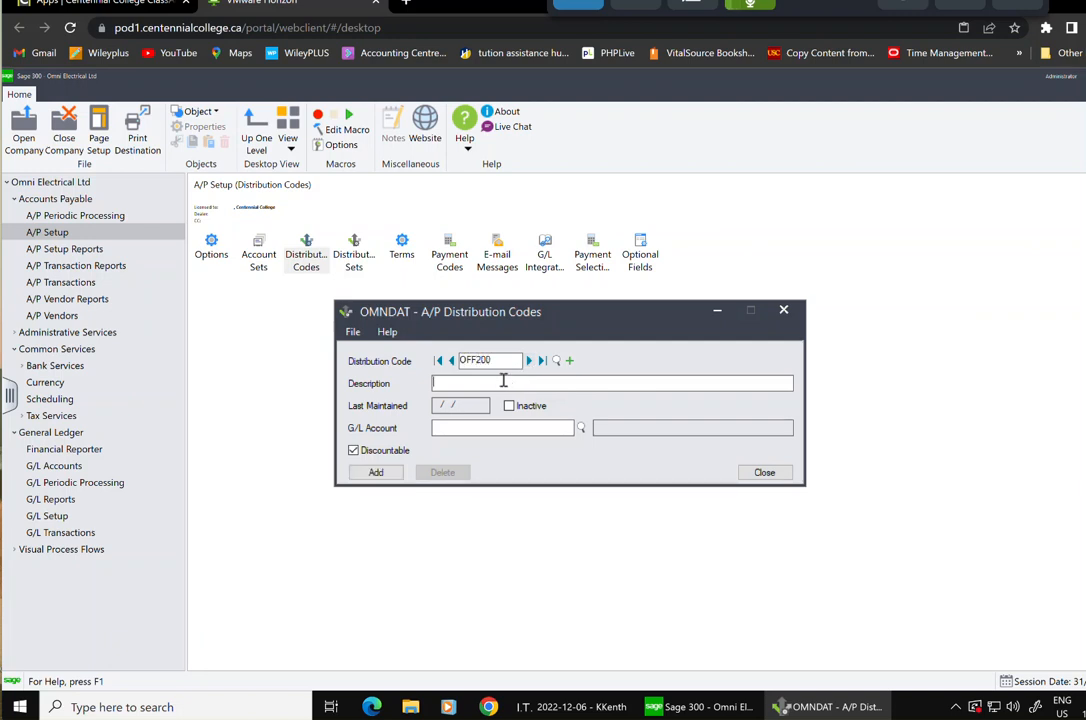
pyautogui.write('Office Expense - Machinery')
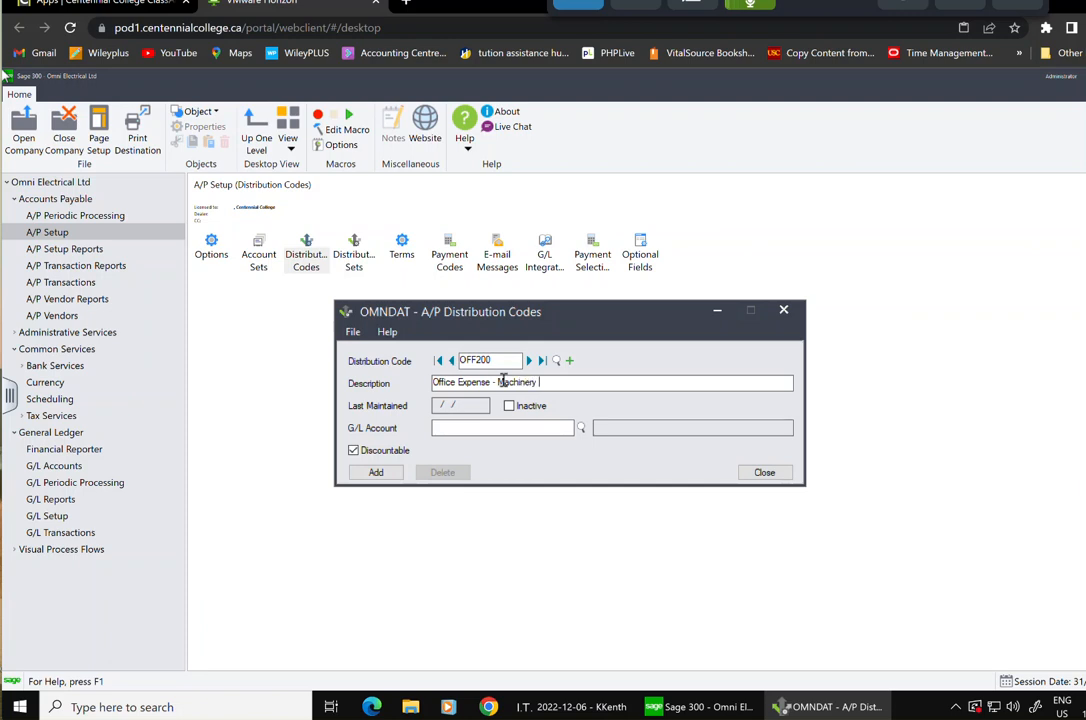
pyautogui.write(' Division')
pyautogui.click(509, 431)
pyautogui.write('6200200')
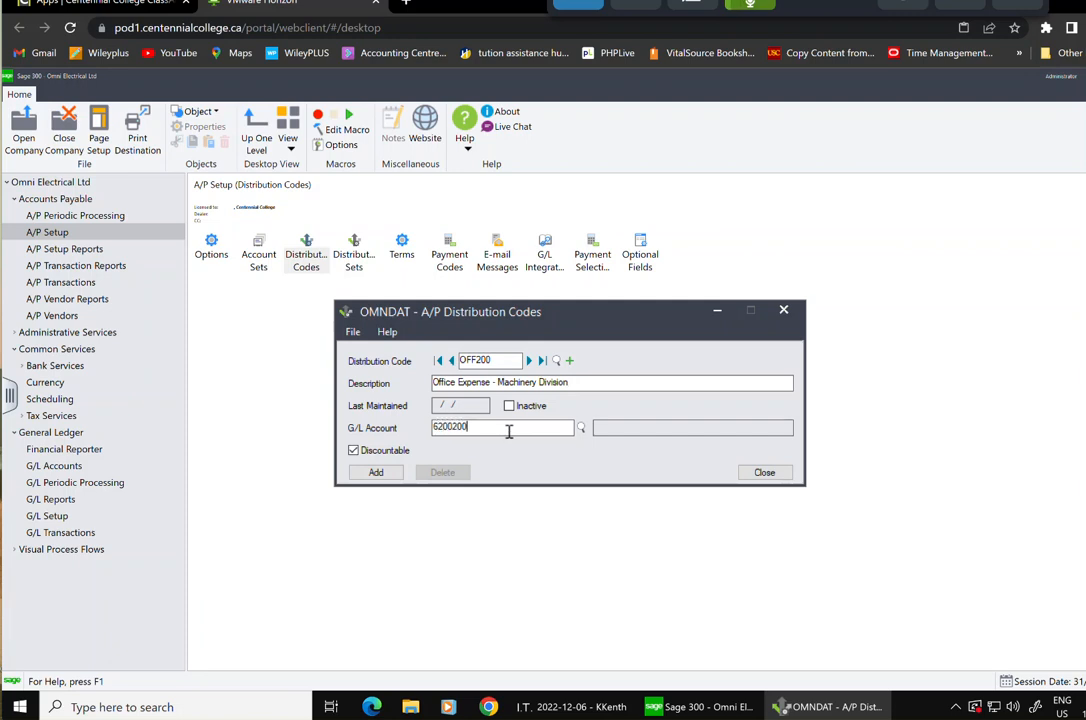
pyautogui.press('Tab')
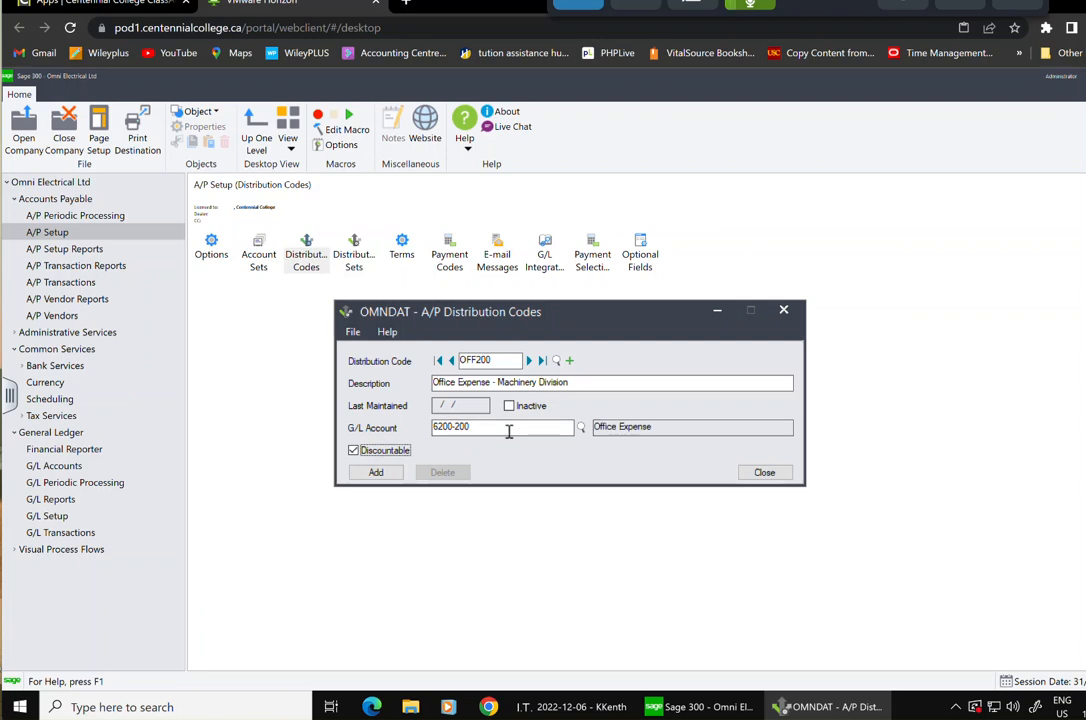
pyautogui.click(376, 473)
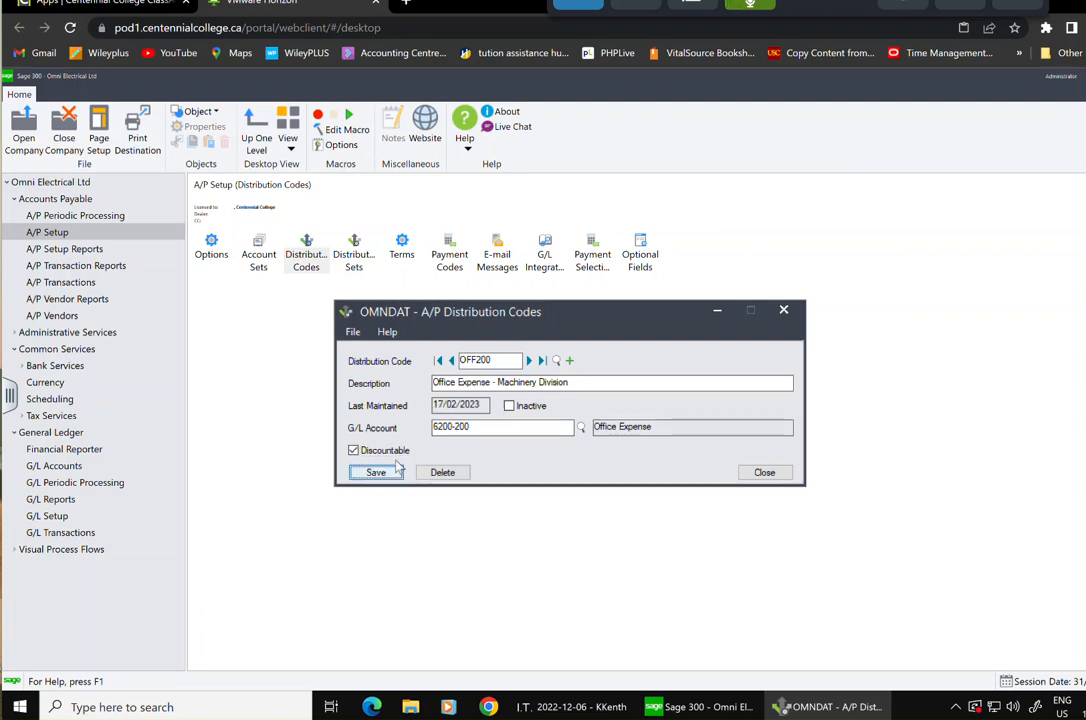
# Add distribution code TEL100, "Telephone Expense - Electrical Division", with G/L account 6020-100
pyautogui.click(569, 361)
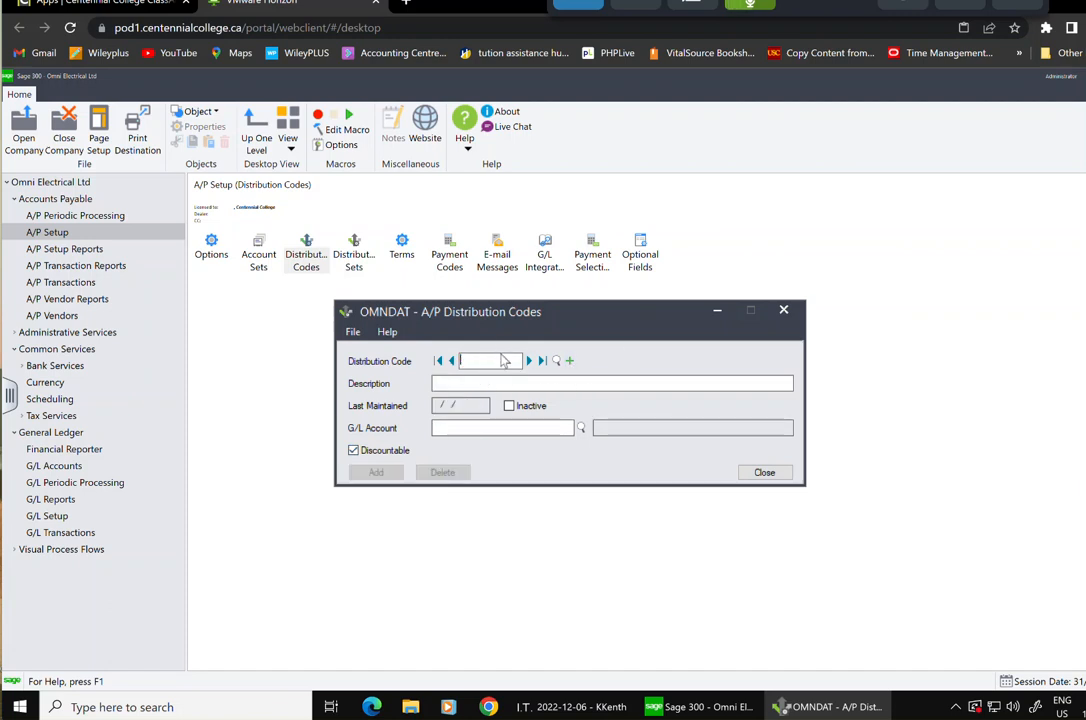
pyautogui.write('TEL1')
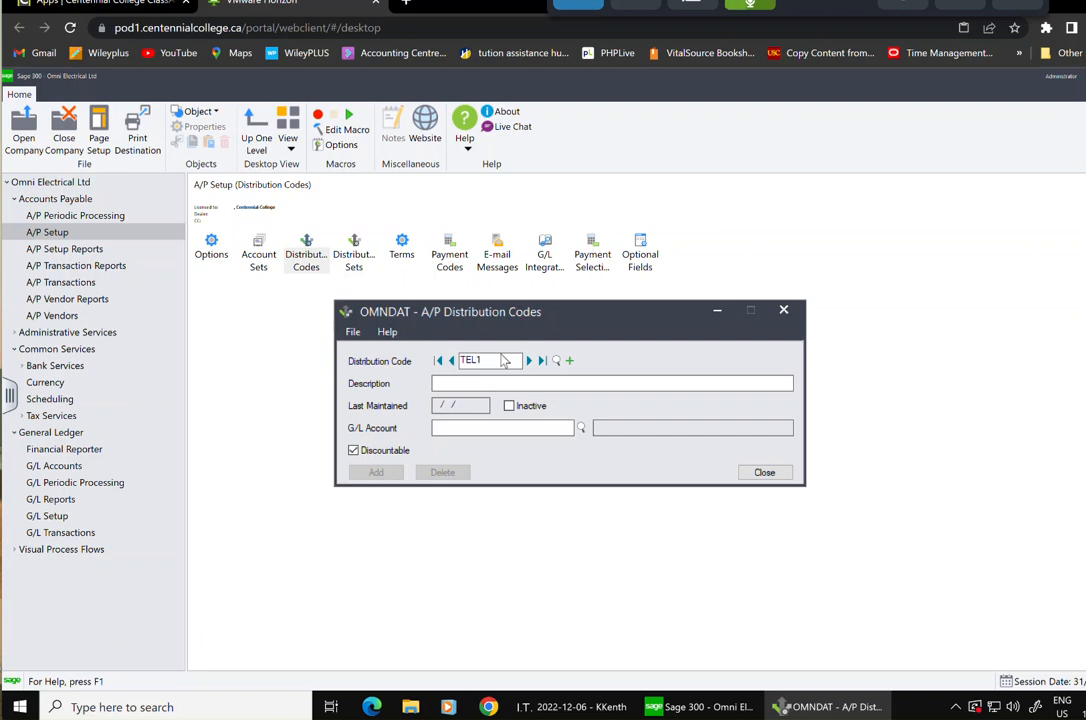
pyautogui.write('00')
pyautogui.click(541, 386)
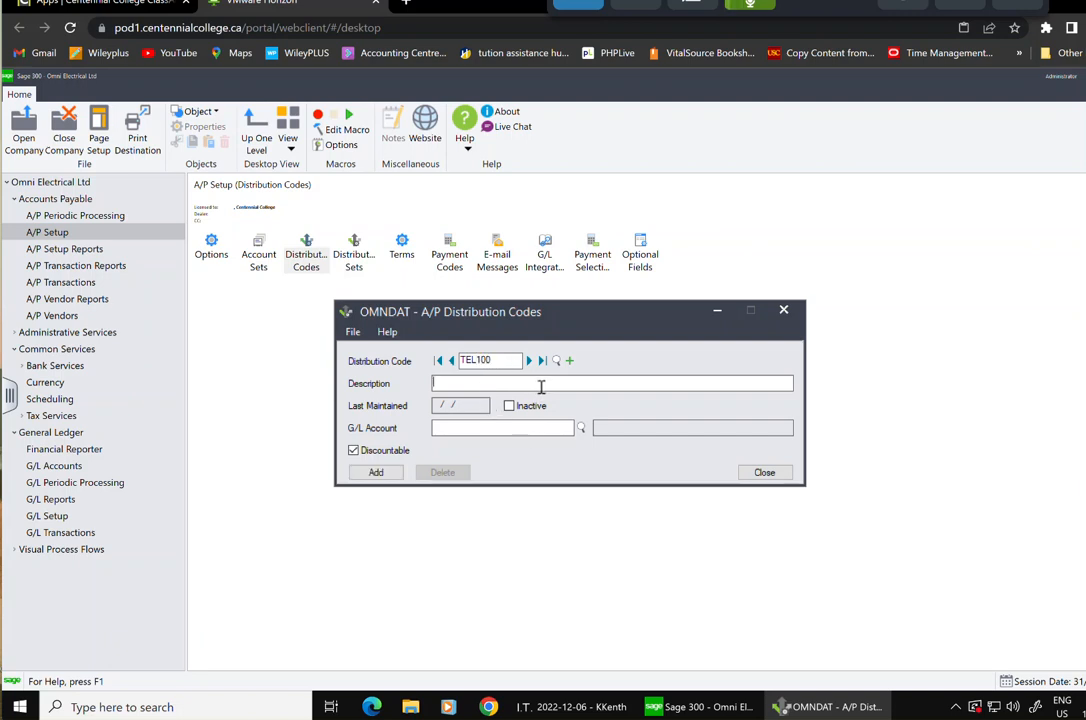
pyautogui.write('Telephone Expense ')
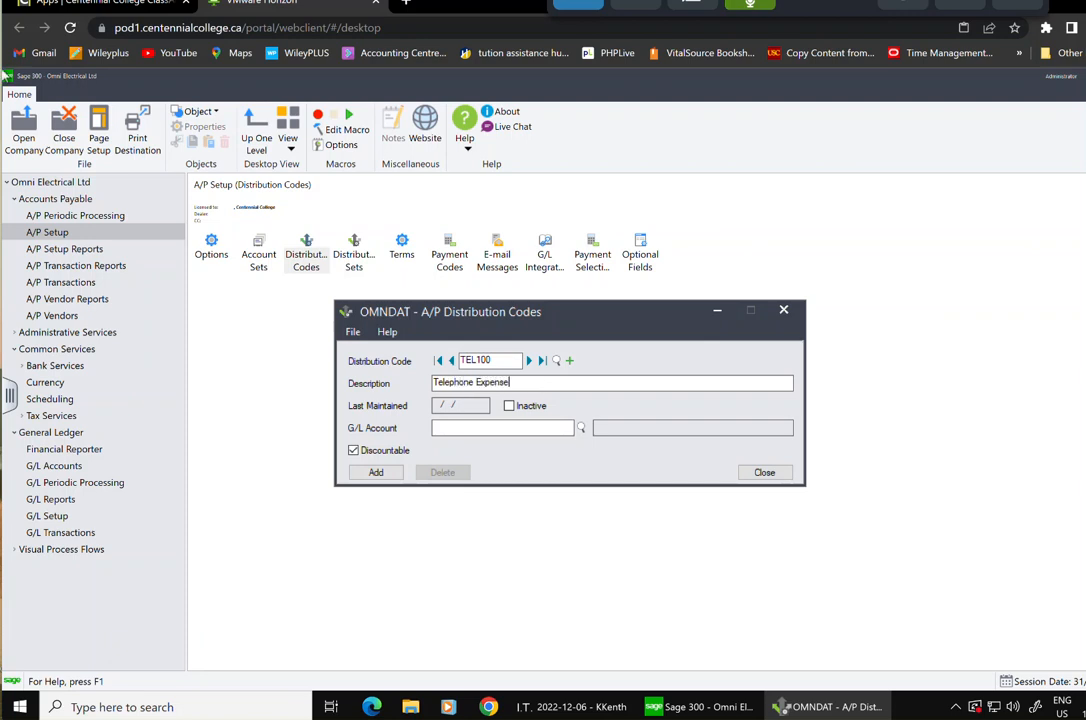
pyautogui.write('- Electrical Division')
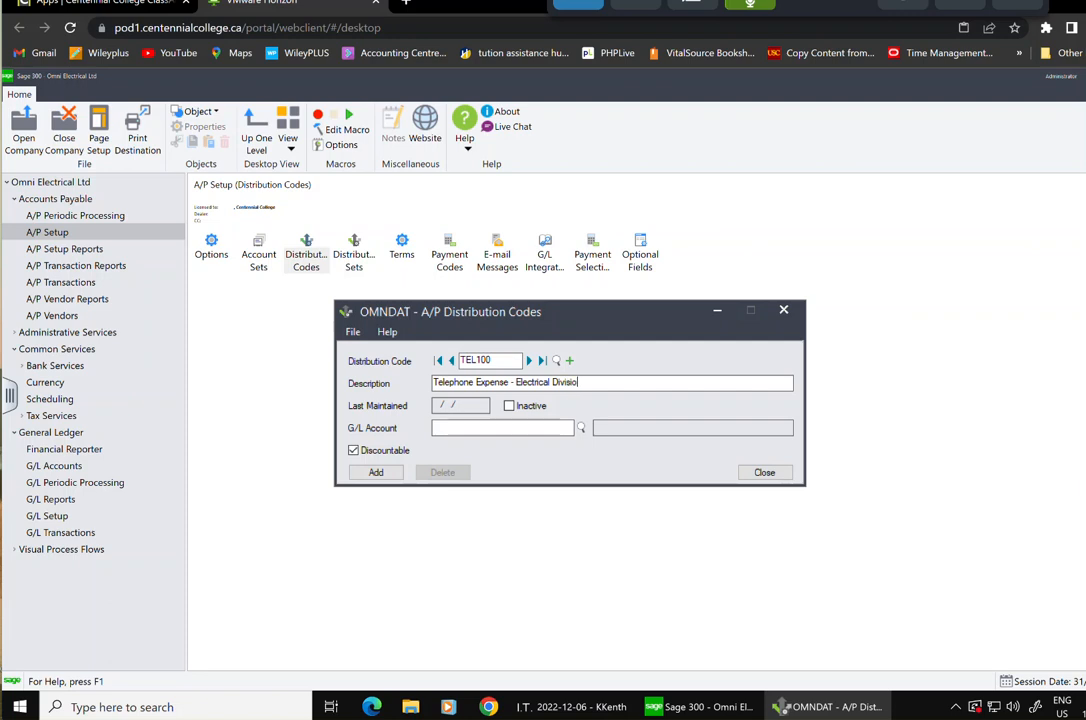
pyautogui.click(543, 428)
pyautogui.write('6020100')
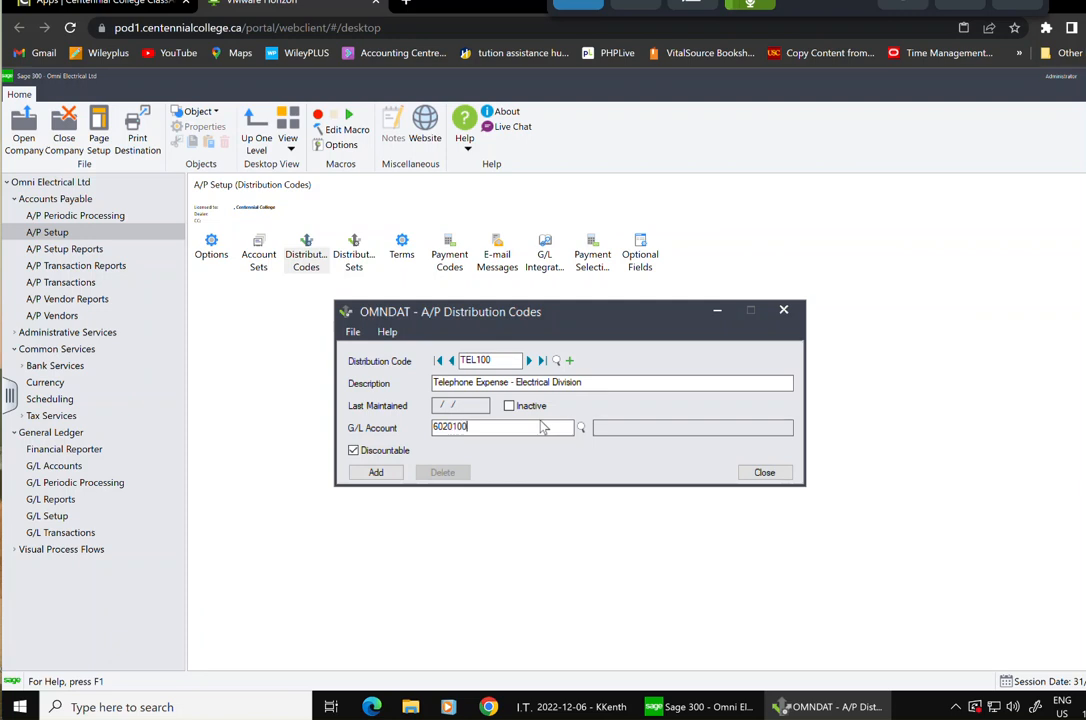
pyautogui.click(376, 472)
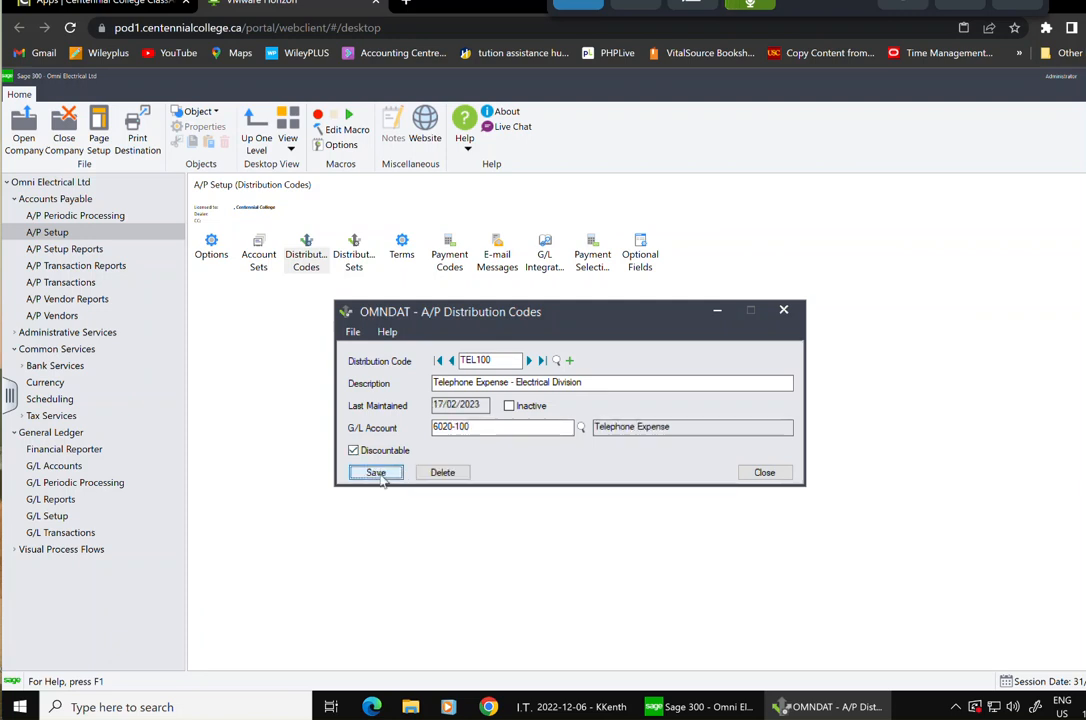
pyautogui.click(569, 360)
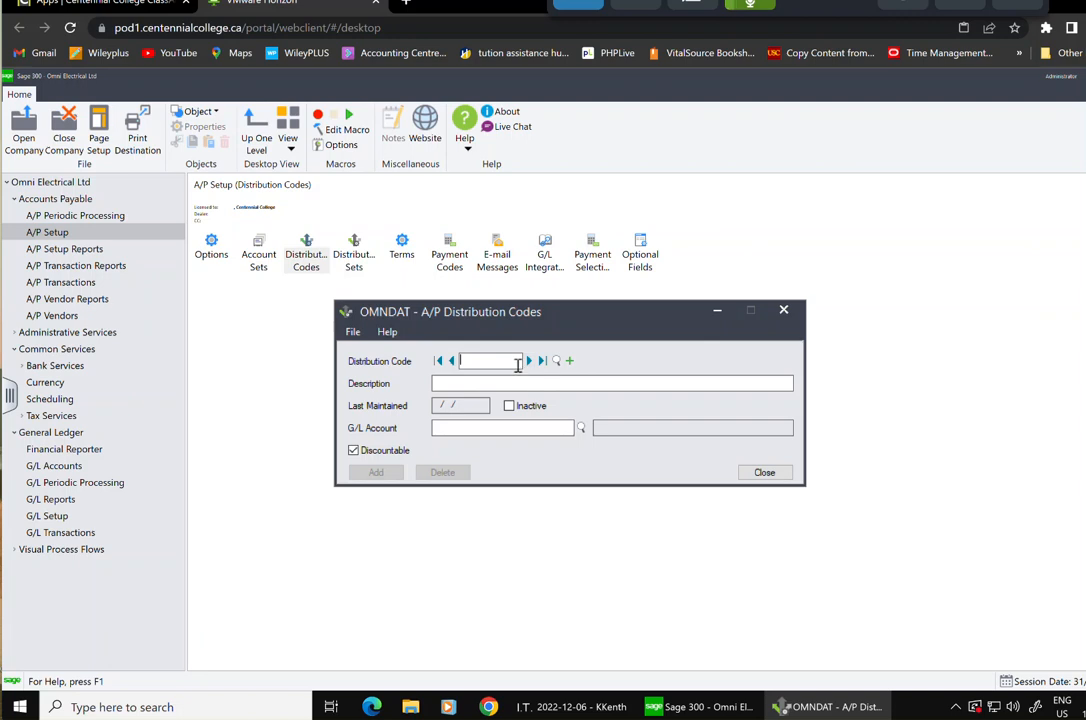
pyautogui.write('TE')
pyautogui.write('TELL')
pyautogui.press('BackSpace')
pyautogui.press('BackSpace')
pyautogui.press('BackSpace')
pyautogui.write('E')
pyautogui.press('Tab')
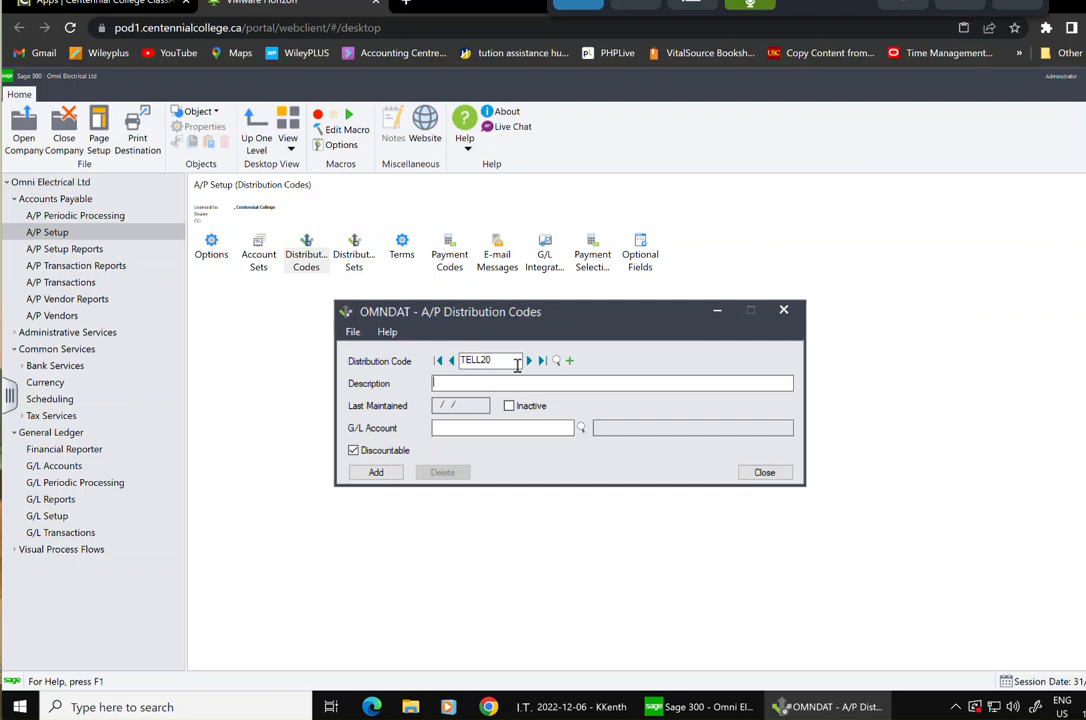
# Change the mistyped new distribution code to TEL200, declining to add TELL20
pyautogui.click(515, 361)
pyautogui.moveTo(514, 361); pyautogui.dragTo(397, 360)
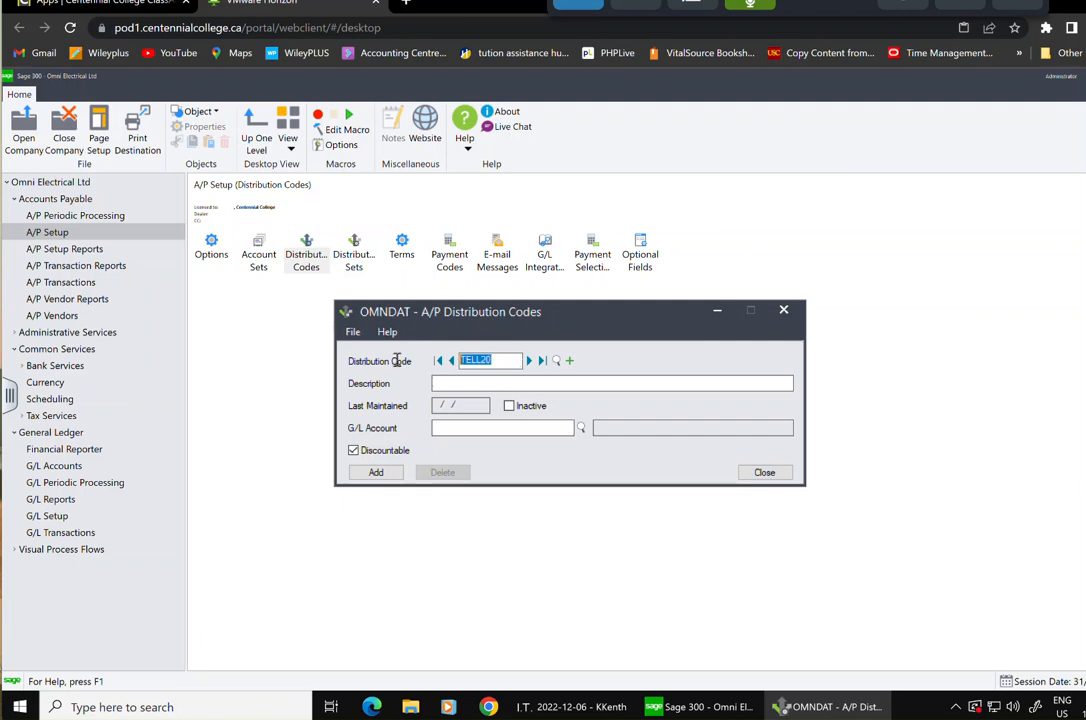
pyautogui.write('TELL')
pyautogui.click(485, 363)
pyautogui.moveTo(478, 361); pyautogui.dragTo(499, 361)
pyautogui.write('200')
pyautogui.click(504, 386)
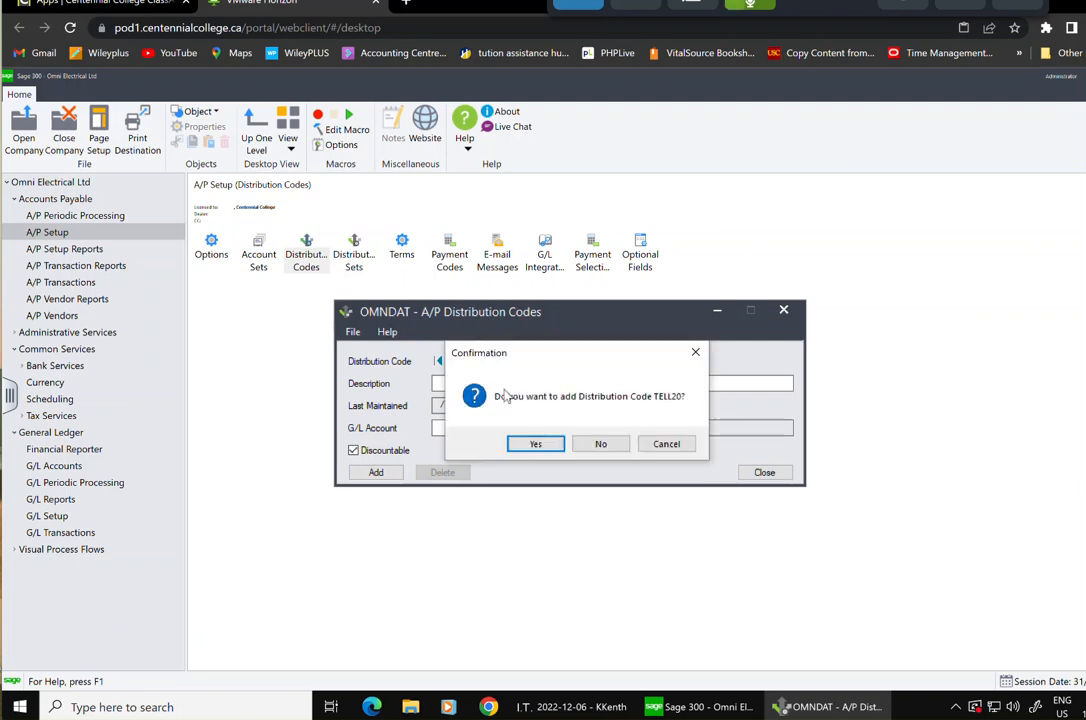
pyautogui.click(599, 444)
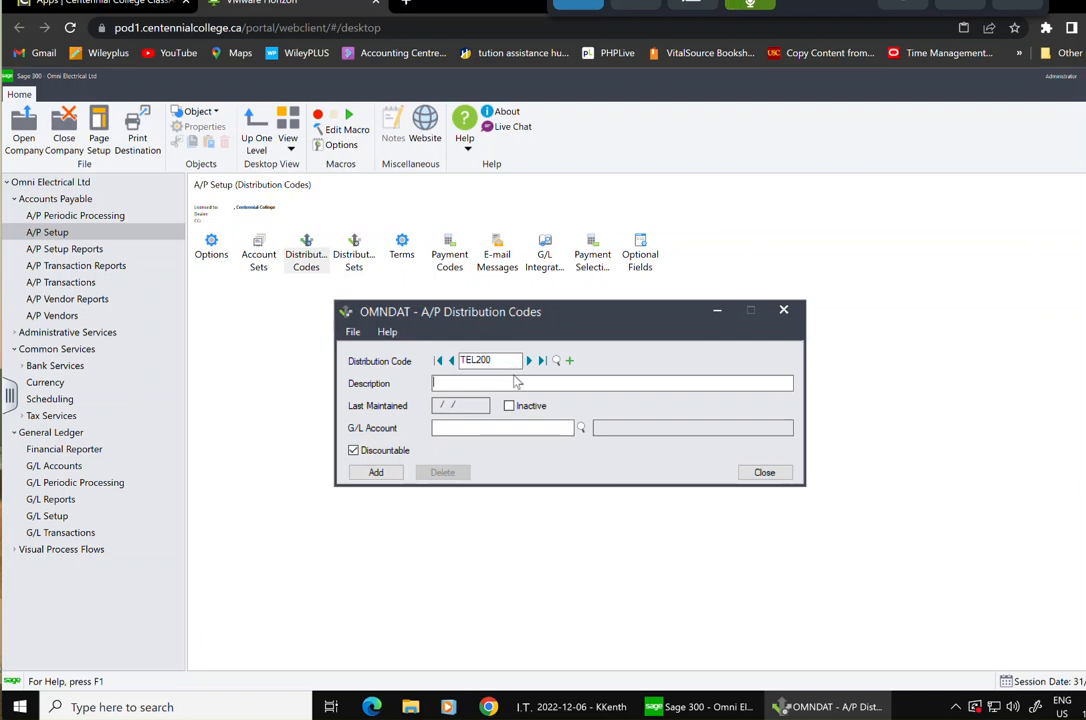
# Describe TEL200 as "Telephone Expense - MAchinery Division", assign G/L account 6020-200, and add the code
pyautogui.write('Telephone E')
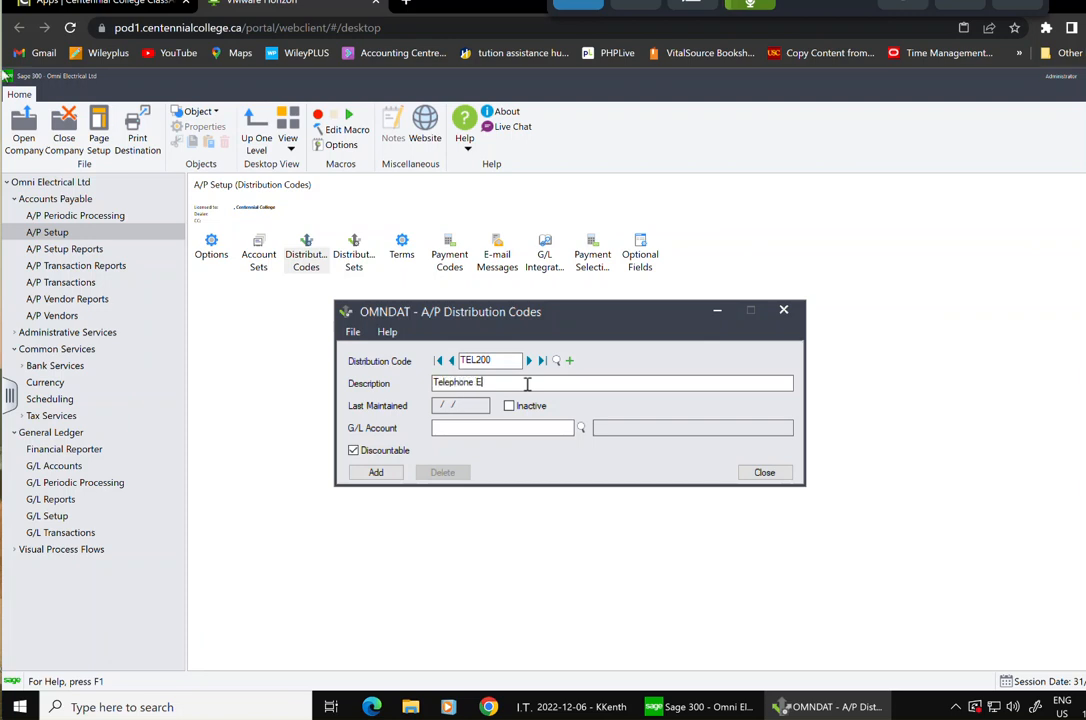
pyautogui.write('xpense - Machinery Division')
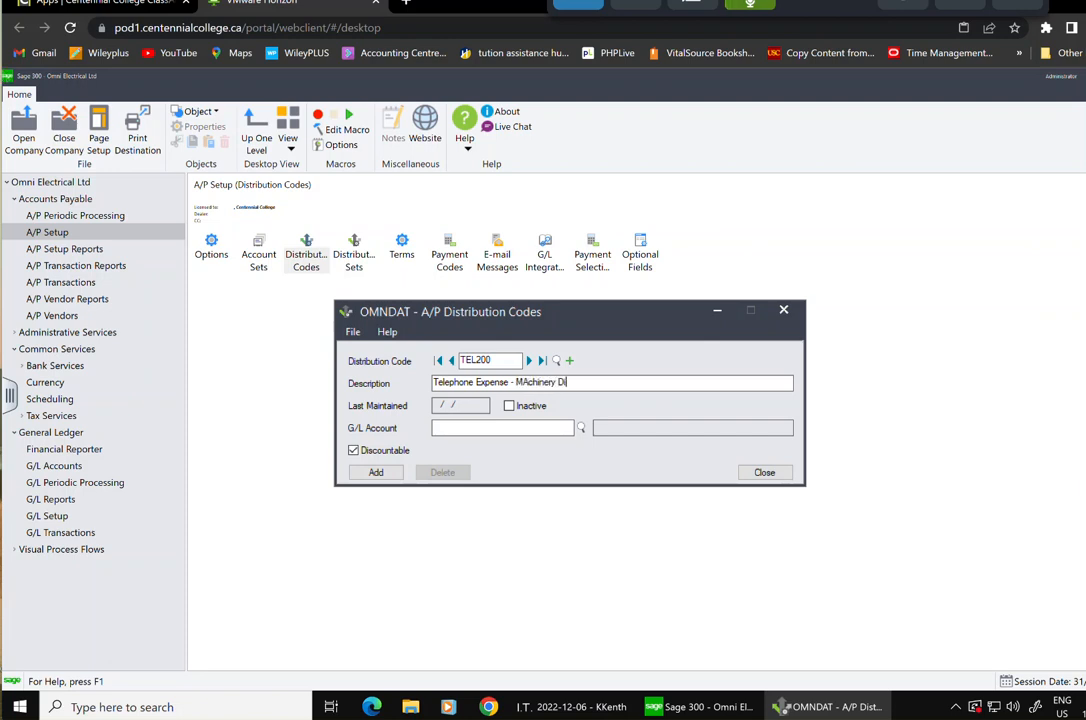
pyautogui.click(509, 430)
pyautogui.write('6020-200')
pyautogui.click(368, 472)
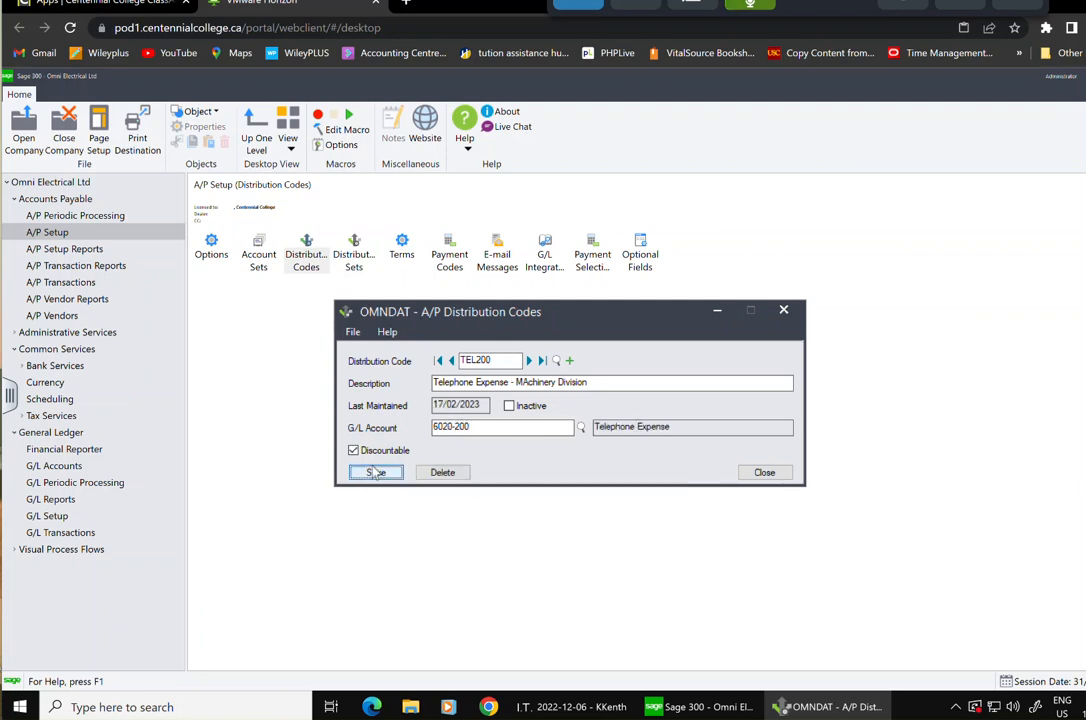
# Add distribution code INVELC, "Inventory - Electrical Division", with G/L account 1200
pyautogui.click(569, 361)
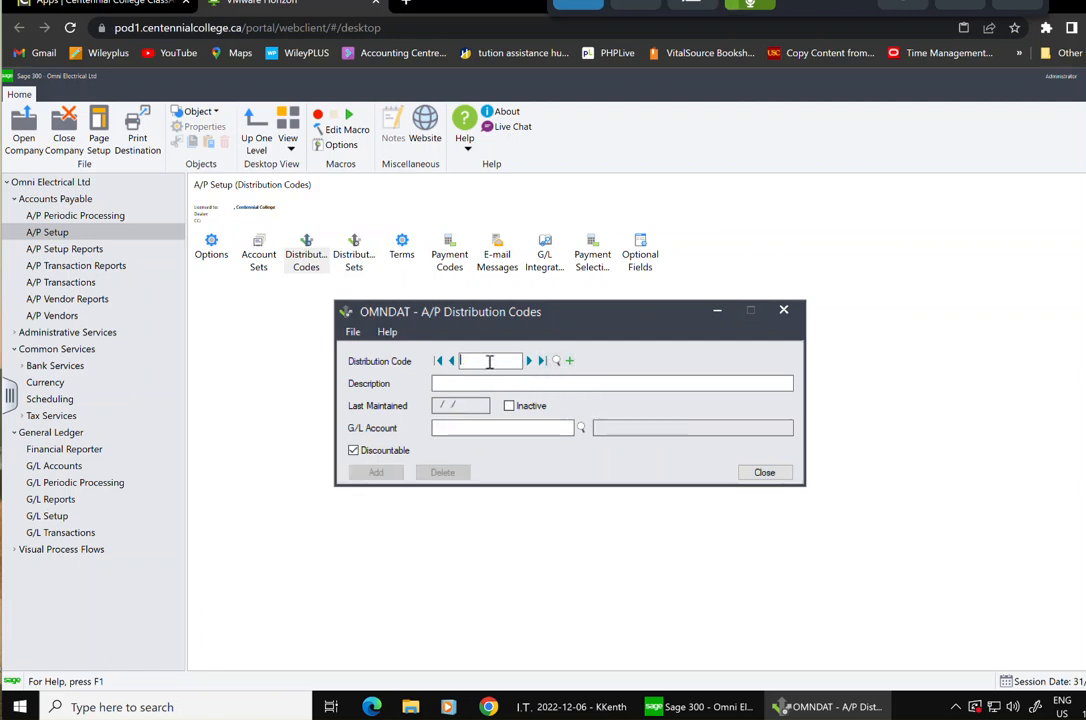
pyautogui.write('INVELC')
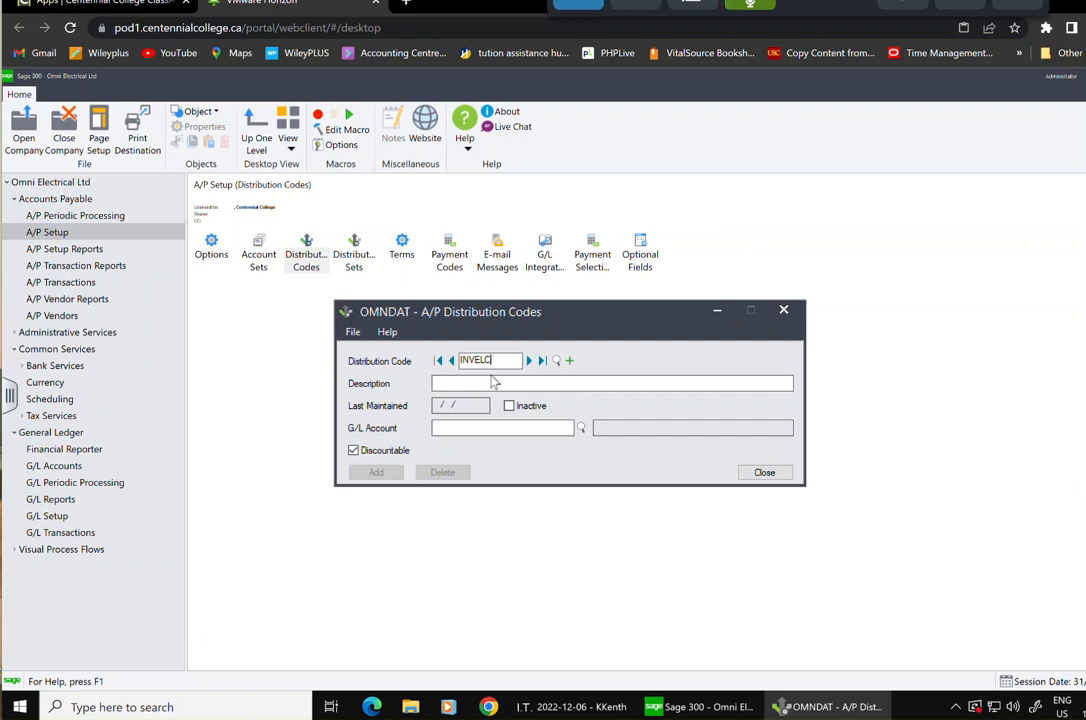
pyautogui.click(505, 385)
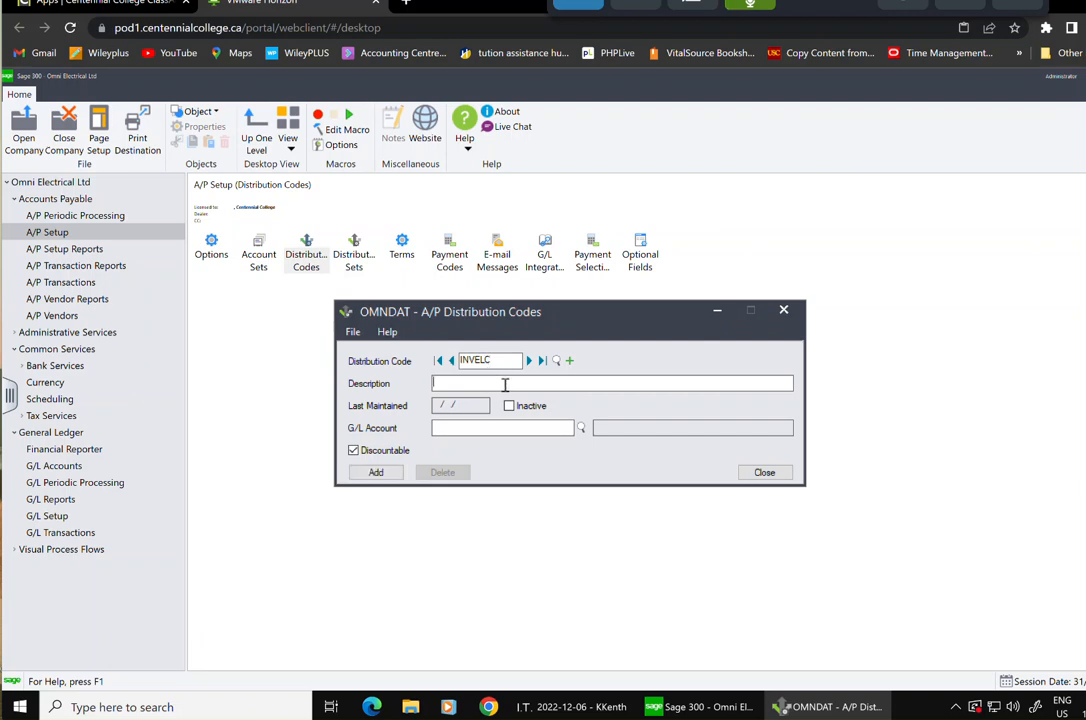
pyautogui.write('Invento')
pyautogui.press('BackSpace')
pyautogui.write('- Electrical Division')
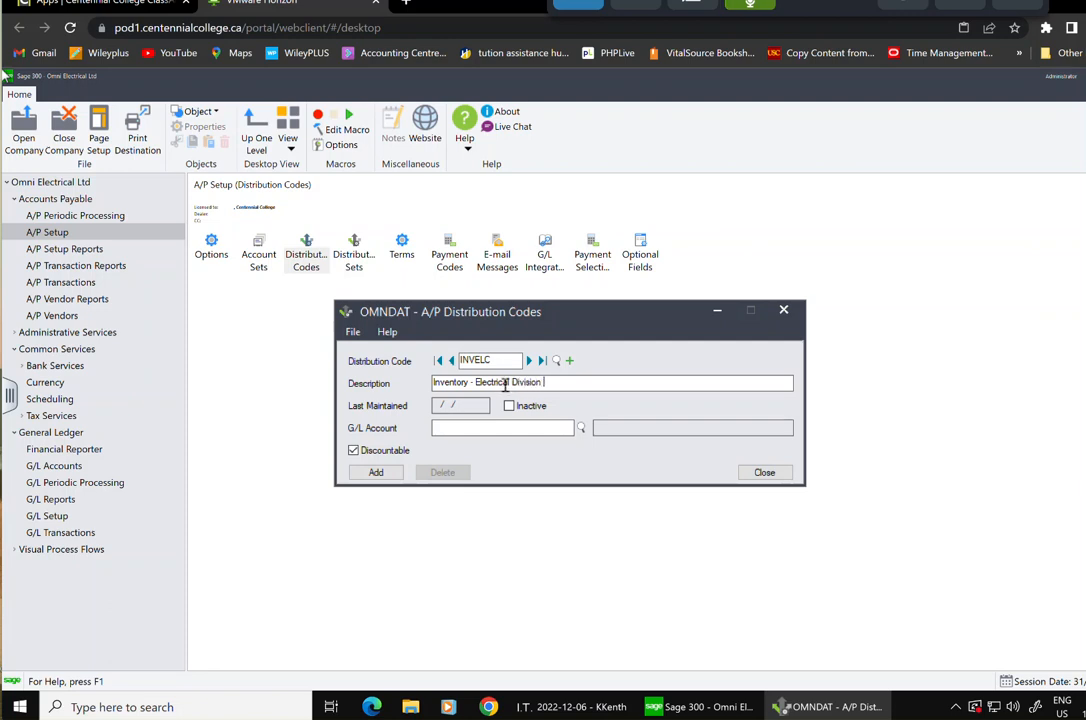
pyautogui.click(455, 427)
pyautogui.write('1200')
pyautogui.click(372, 477)
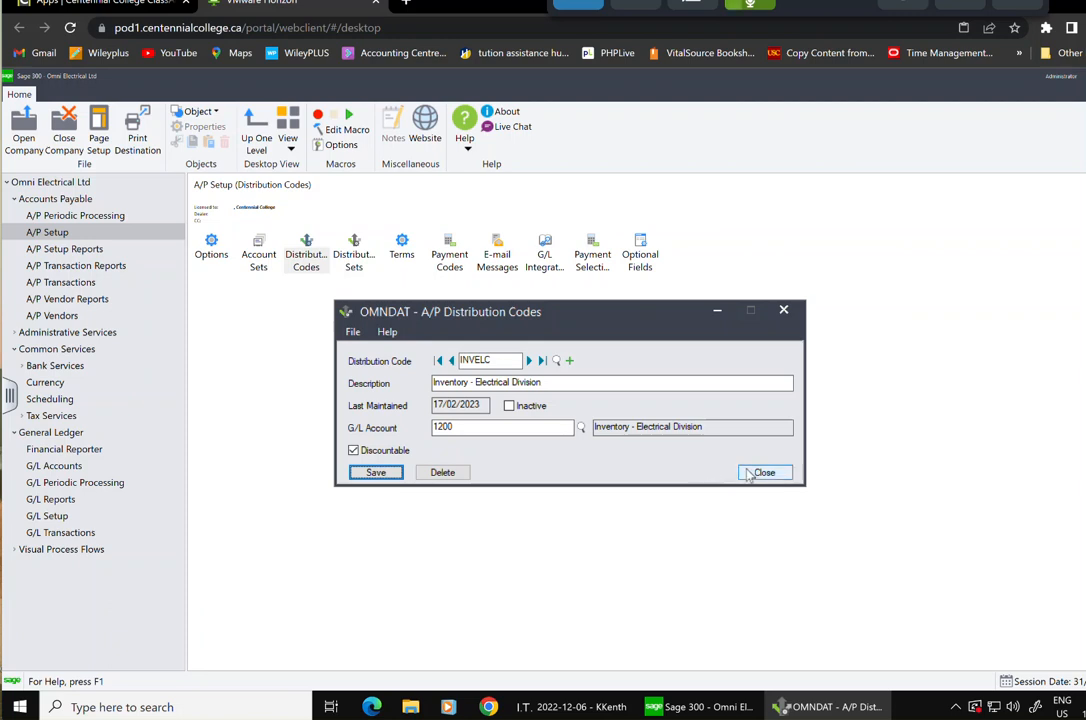
# Add distribution code INVMCH, "Inventory - Machinery Division", with G/L account 1210
pyautogui.click(570, 361)
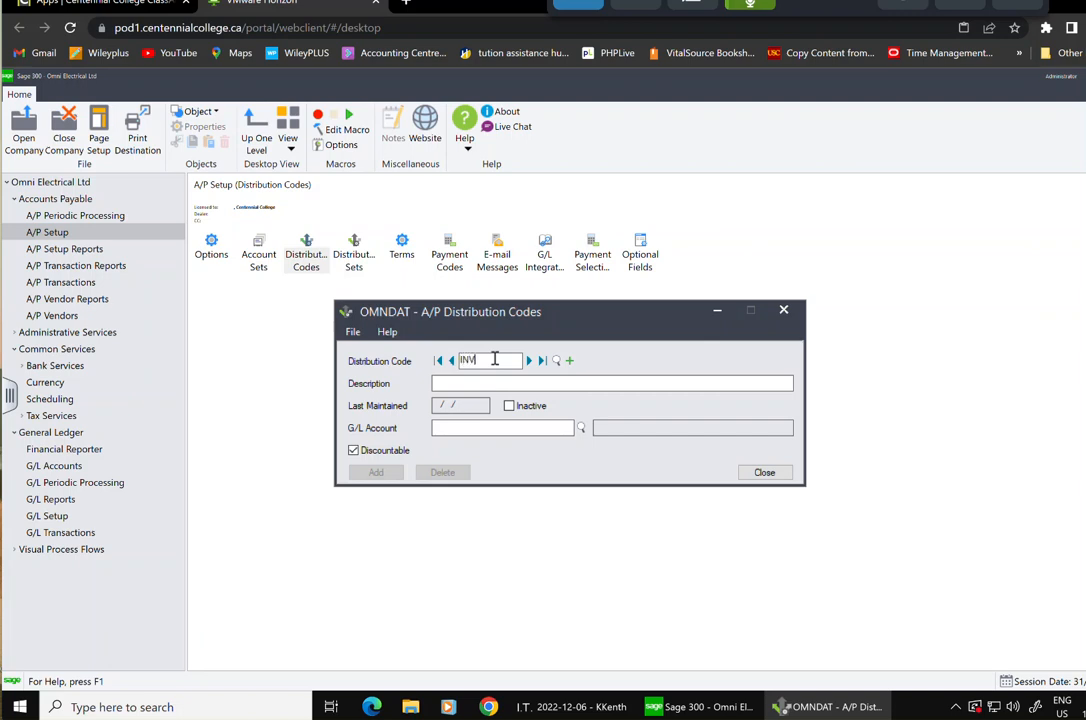
pyautogui.write('INVMCH')
pyautogui.click(608, 381)
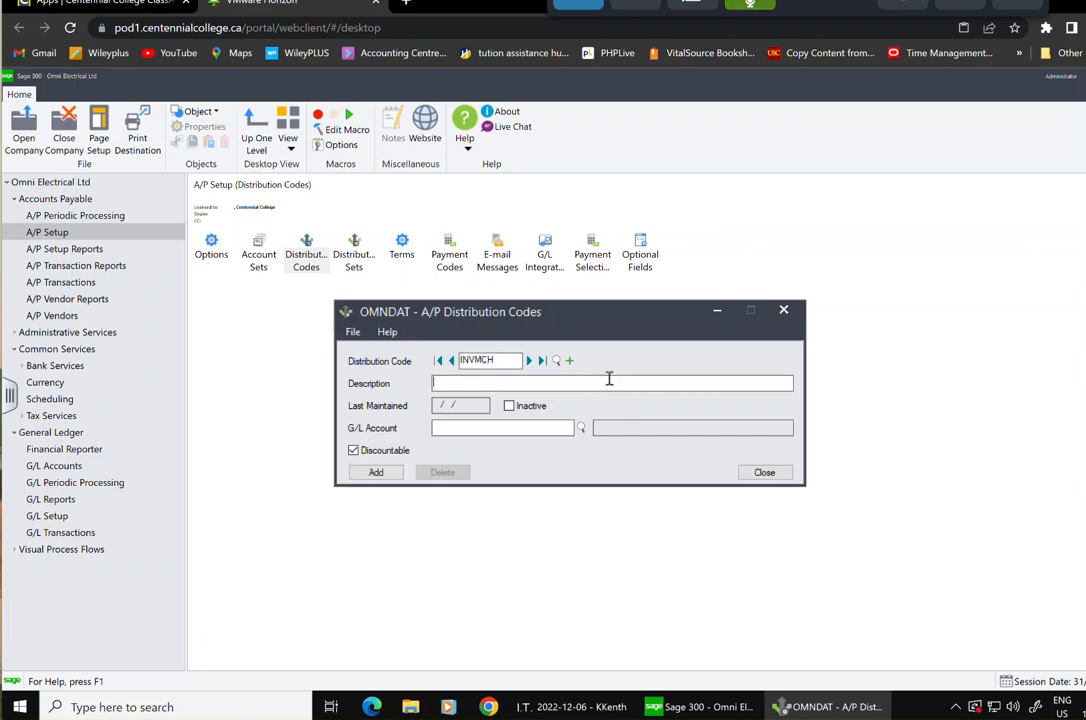
pyautogui.write('Inventory - Machinery ')
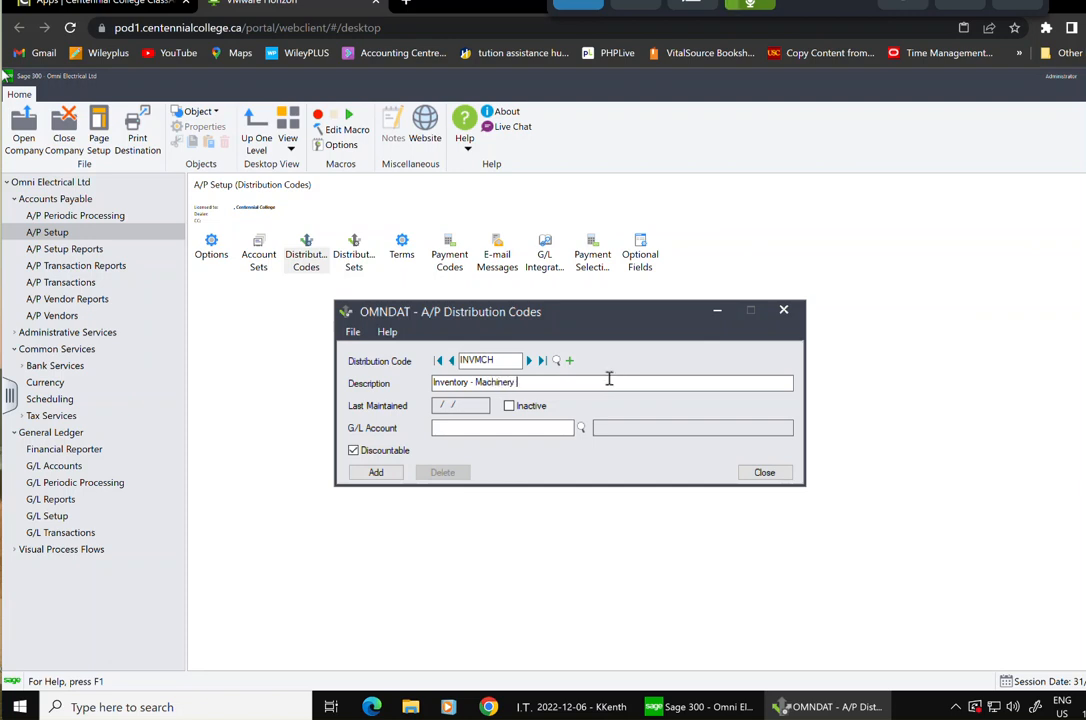
pyautogui.write('Division')
pyautogui.click(539, 430)
pyautogui.write('1210')
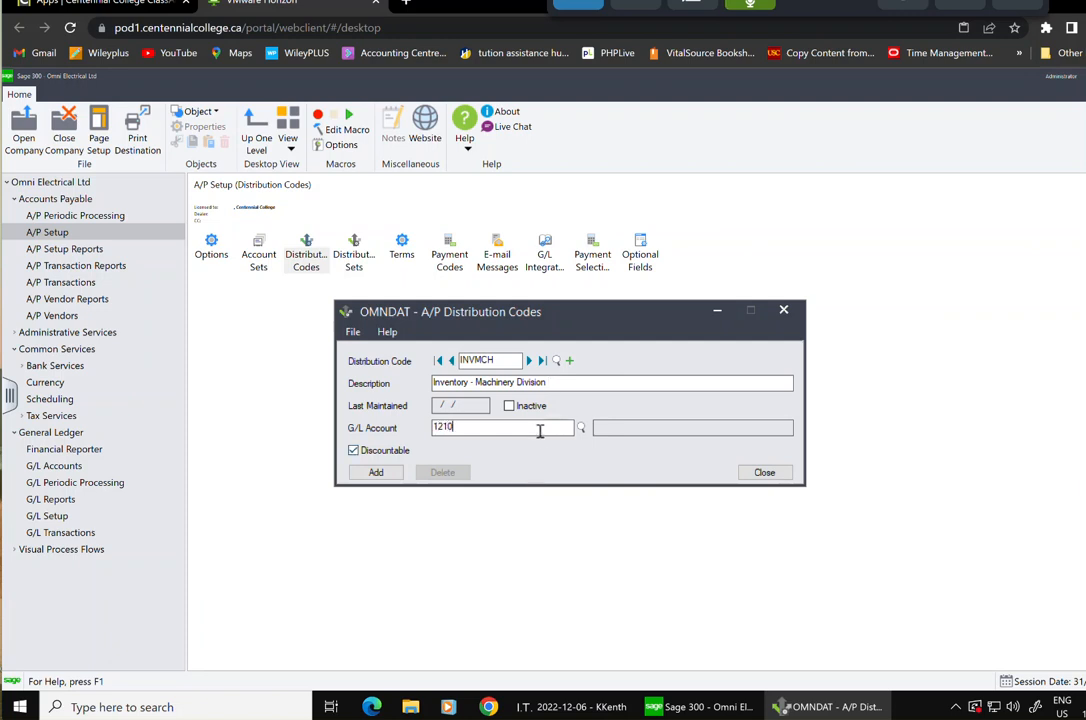
pyautogui.click(358, 474)
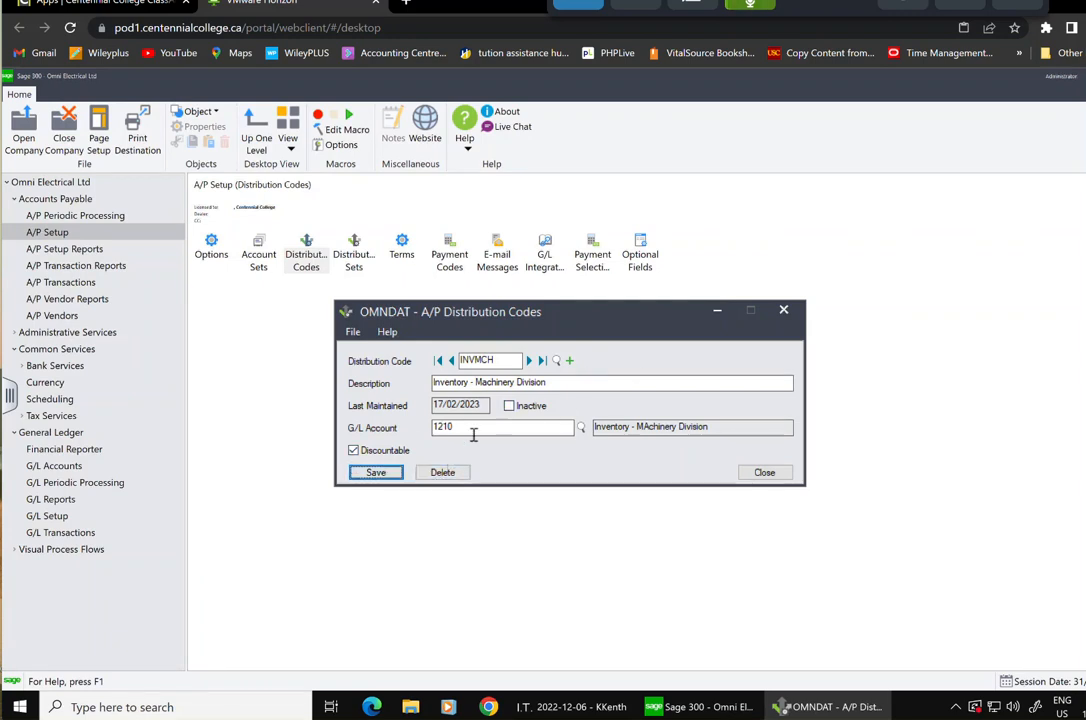
# Add distribution code OFFEQP, "Office Equipemnt", with G/L account 1520
pyautogui.click(569, 360)
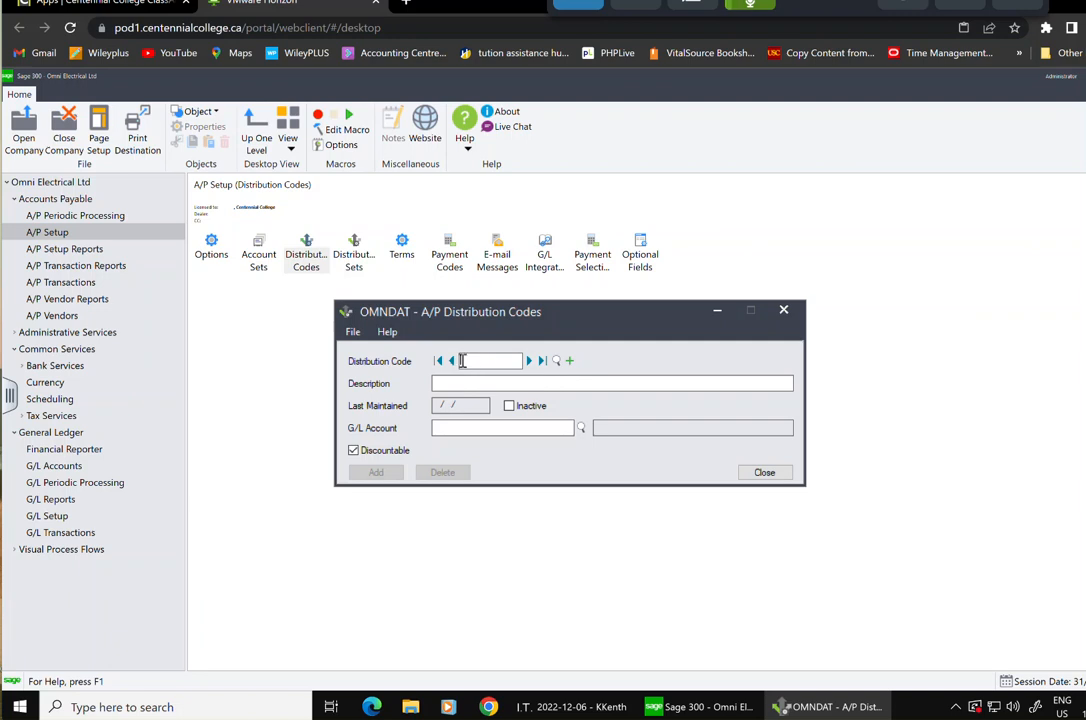
pyautogui.write('OFFEQP')
pyautogui.press('Tab')
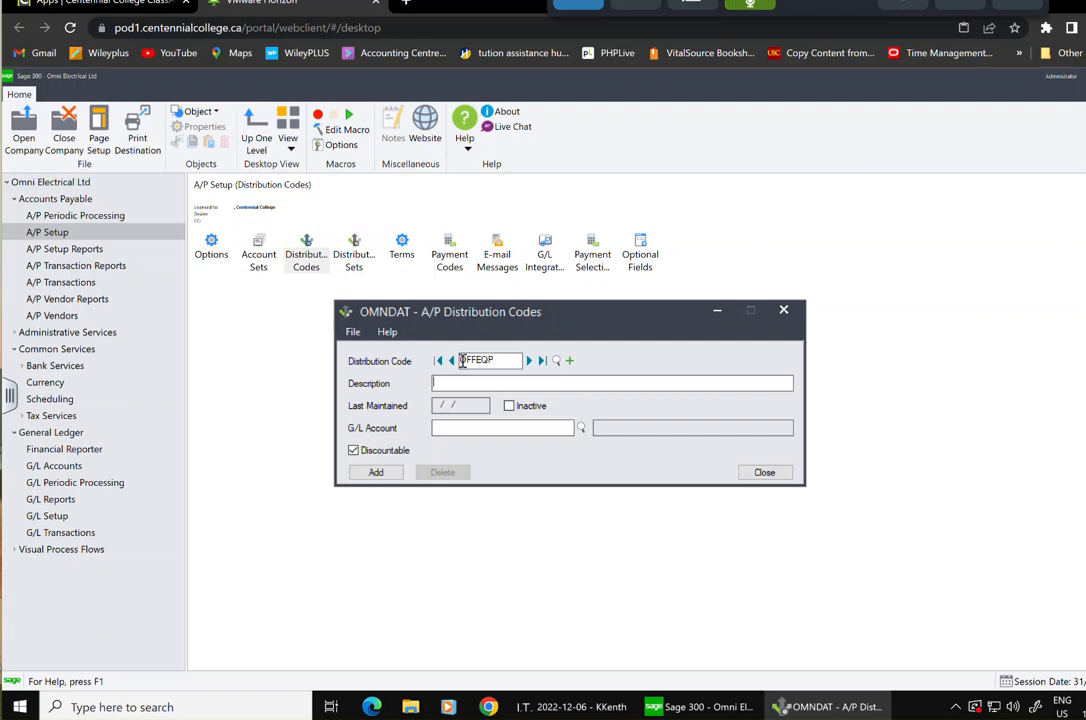
pyautogui.write('Office')
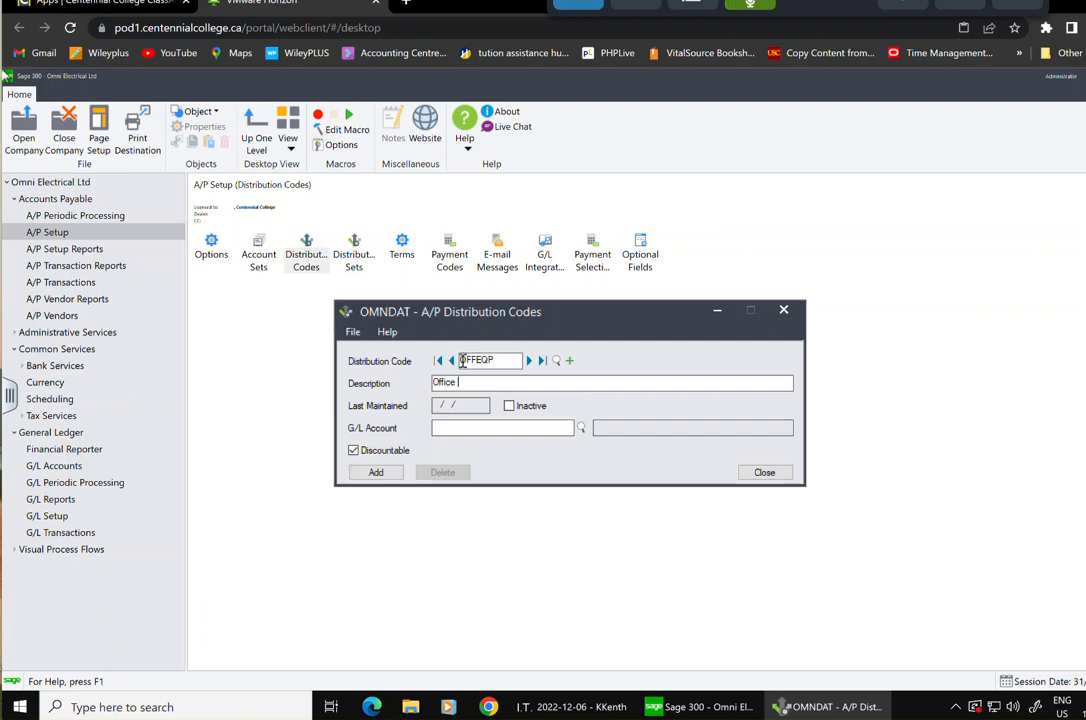
pyautogui.write(' Equipemnt')
pyautogui.click(463, 427)
pyautogui.write('1520')
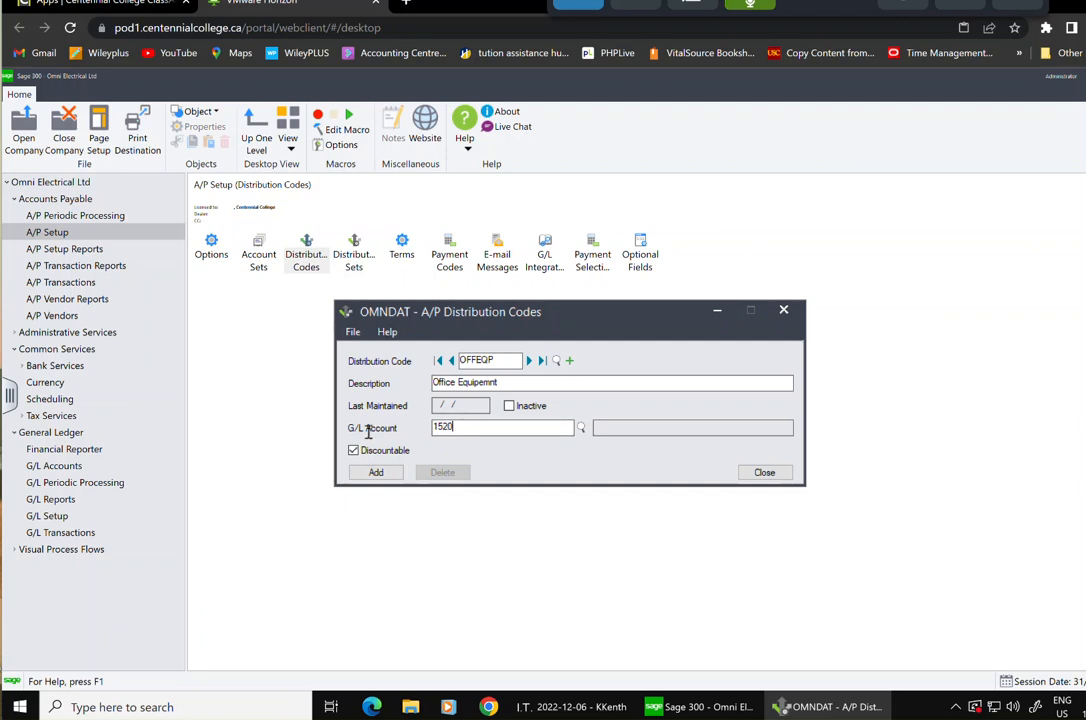
pyautogui.press('Tab')
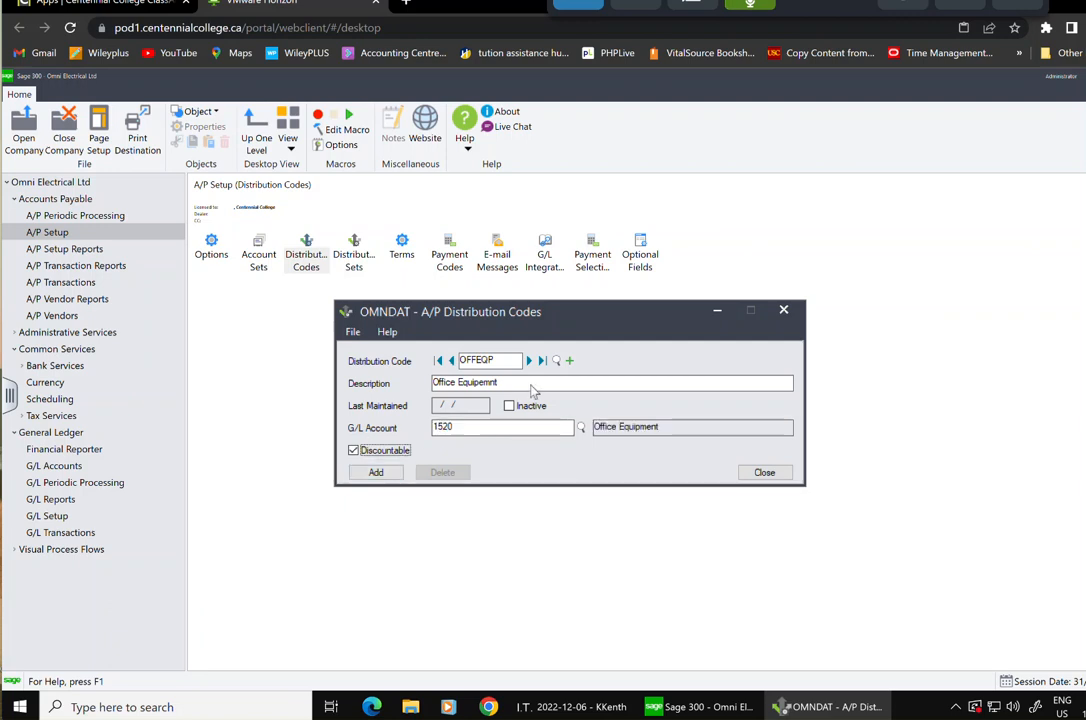
pyautogui.click(570, 361)
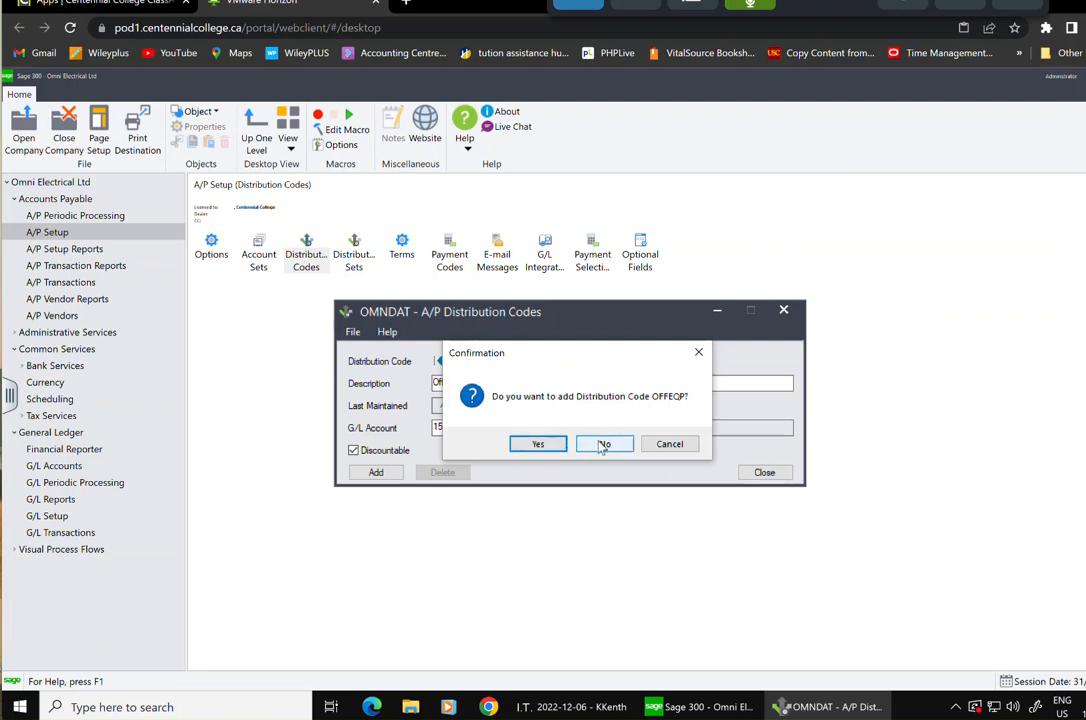
pyautogui.click(537, 446)
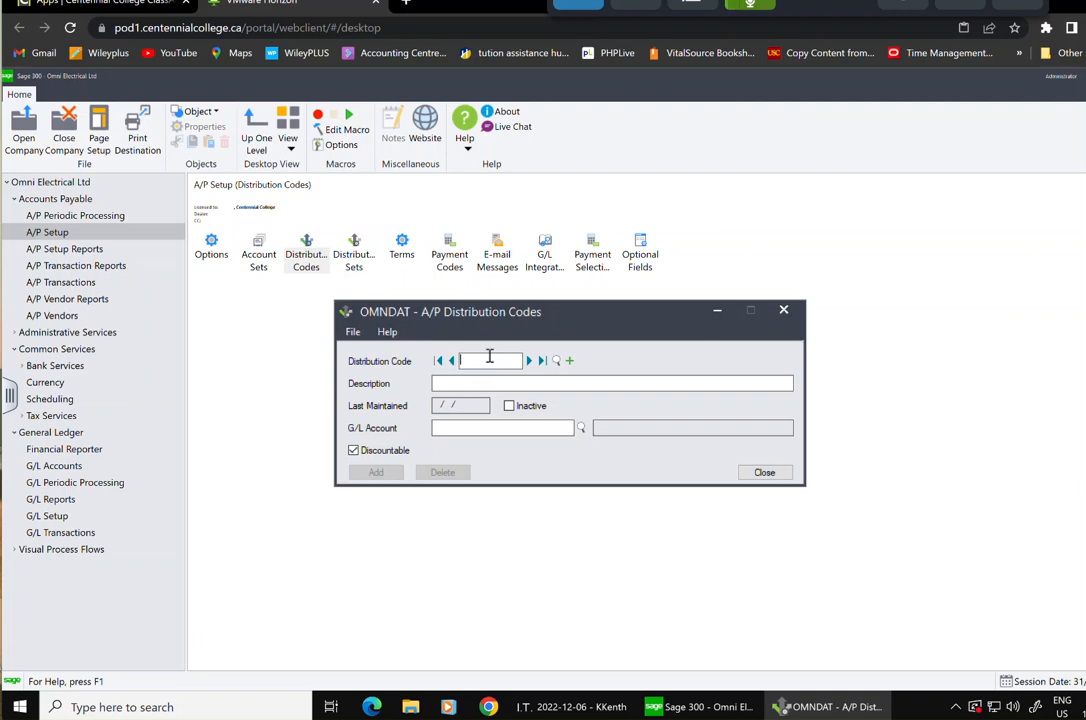
# Enter MANEQP as the code of a new distribution code
pyautogui.write('MANEQP')
pyautogui.click(595, 384)
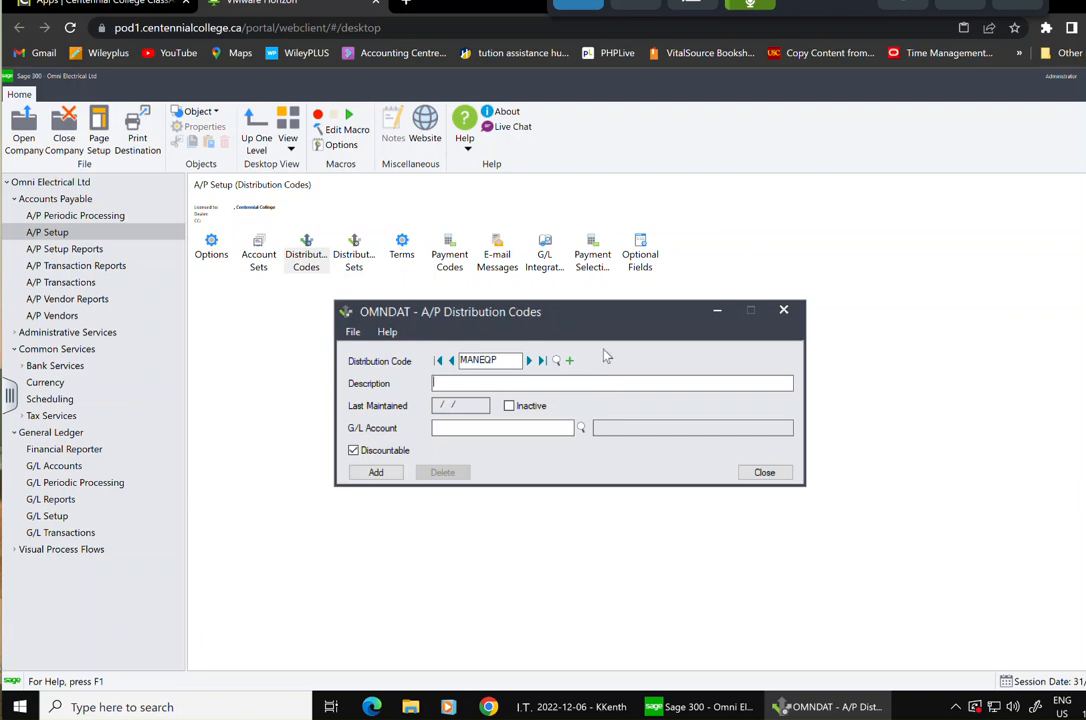
# Describe distribution code MANEQP as "Manufaturing Equipment"
pyautogui.write('Manufaturing ?E')
pyautogui.press('BackSpace')
pyautogui.press('BackSpace')
pyautogui.write('Equipemt')
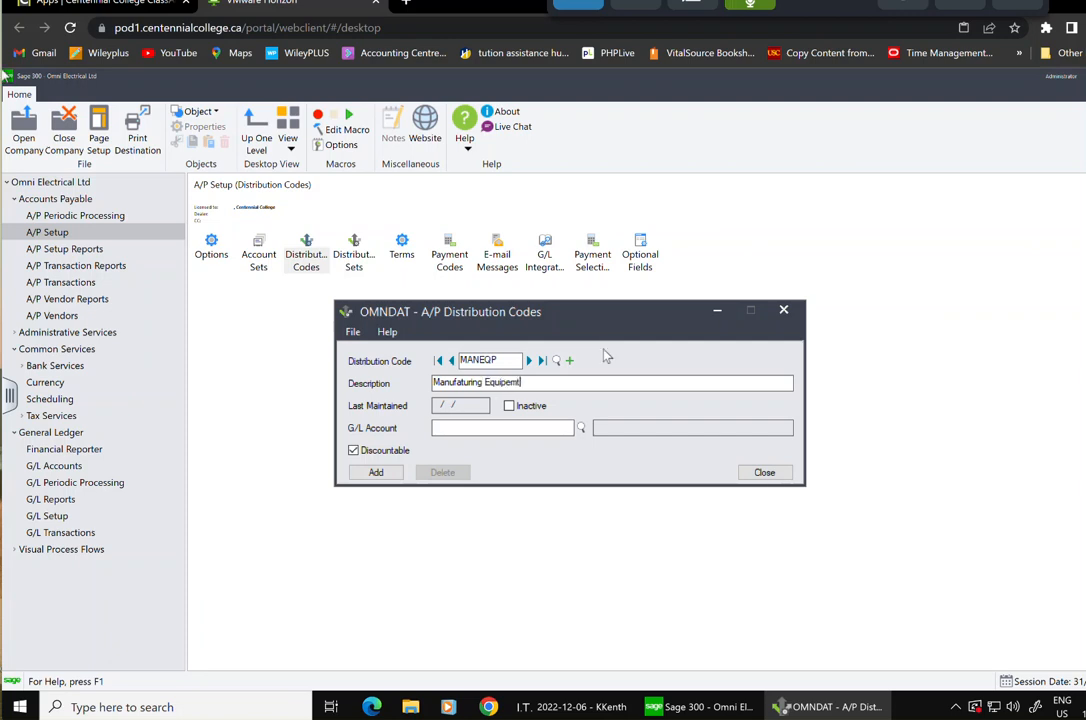
pyautogui.press('BackSpace')
pyautogui.press('BackSpace')
pyautogui.press('BackSpace')
pyautogui.write('ment')
# Assign G/L account 1500 to MANEQP and add the distribution code
pyautogui.click(499, 428)
pyautogui.write('1500')
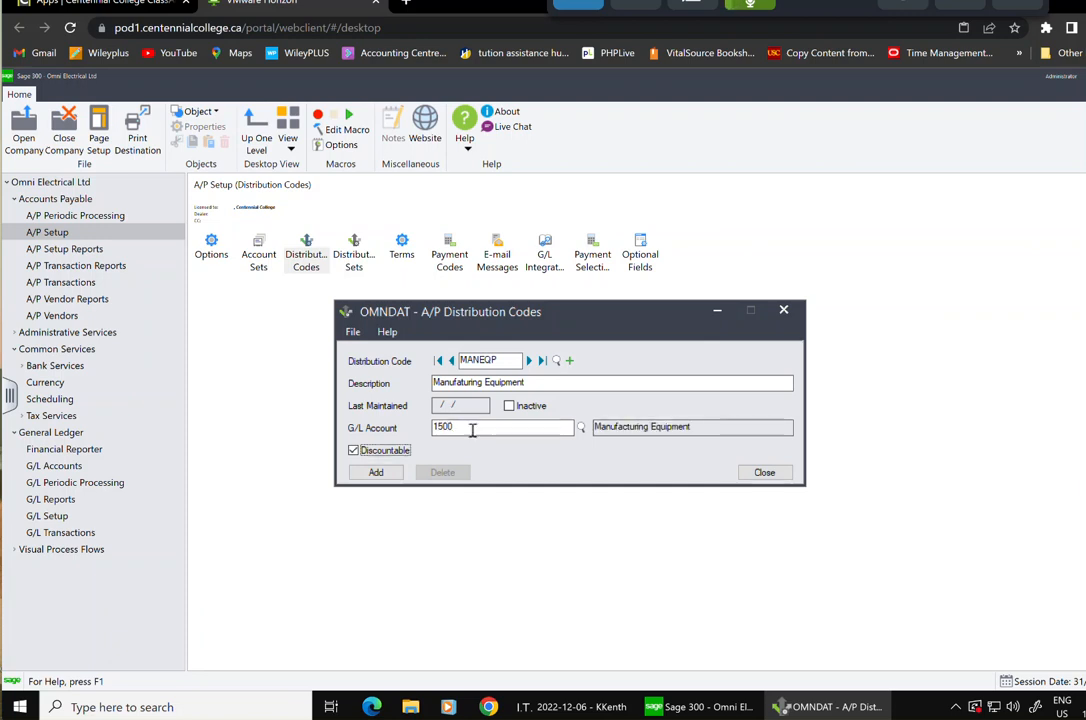
pyautogui.click(373, 473)
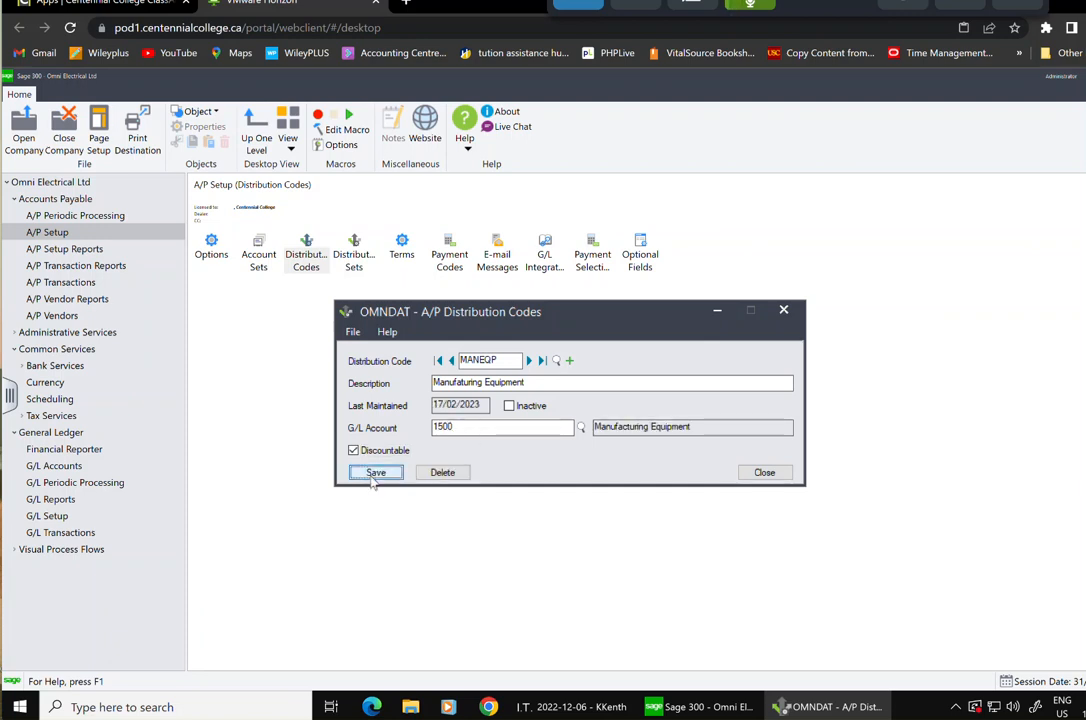
# Browse back and forth through the existing distribution code records between INVELC and MANEQP
pyautogui.click(448, 364)
pyautogui.click(448, 364)
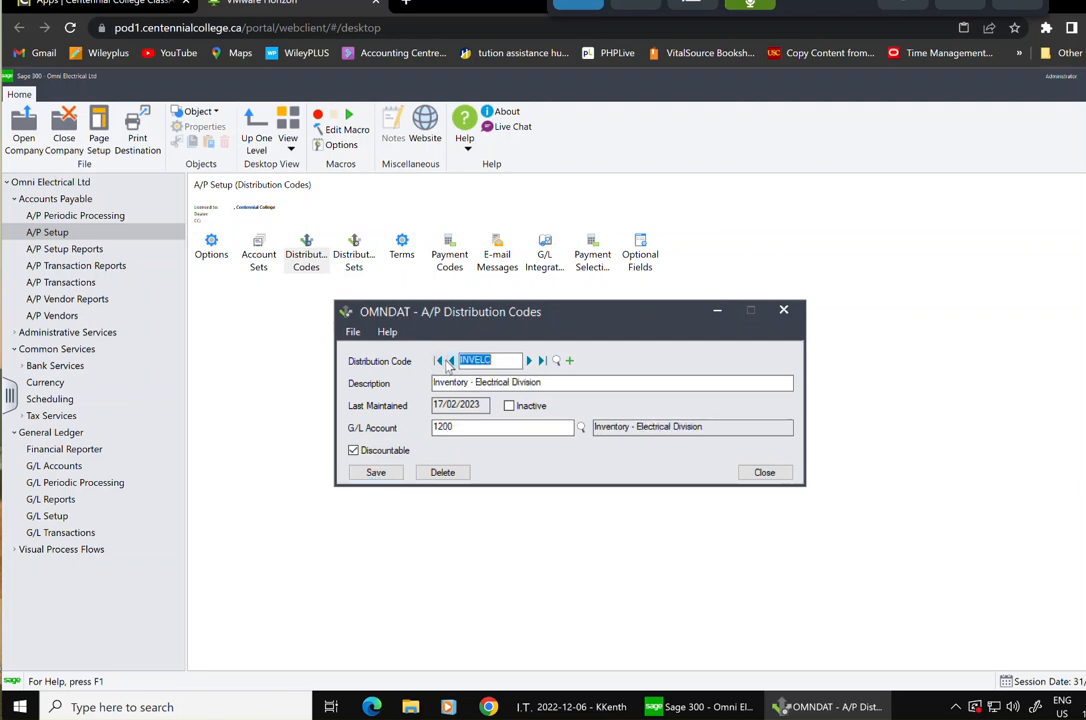
pyautogui.click(531, 361)
pyautogui.click(531, 361)
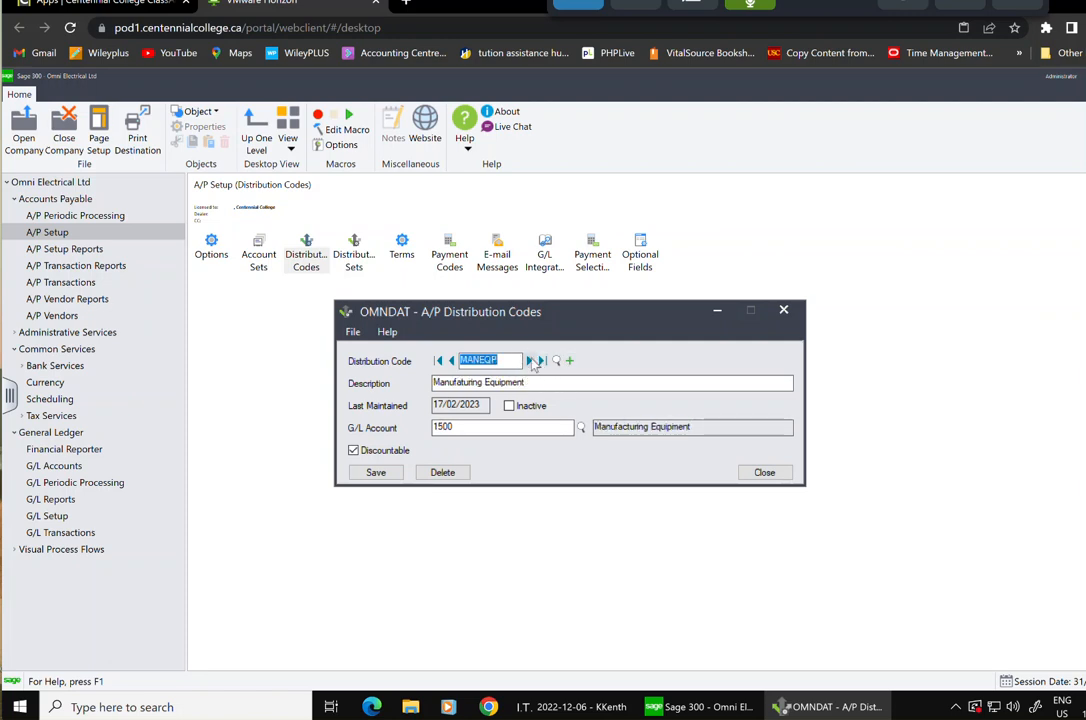
pyautogui.click(452, 361)
pyautogui.click(452, 361)
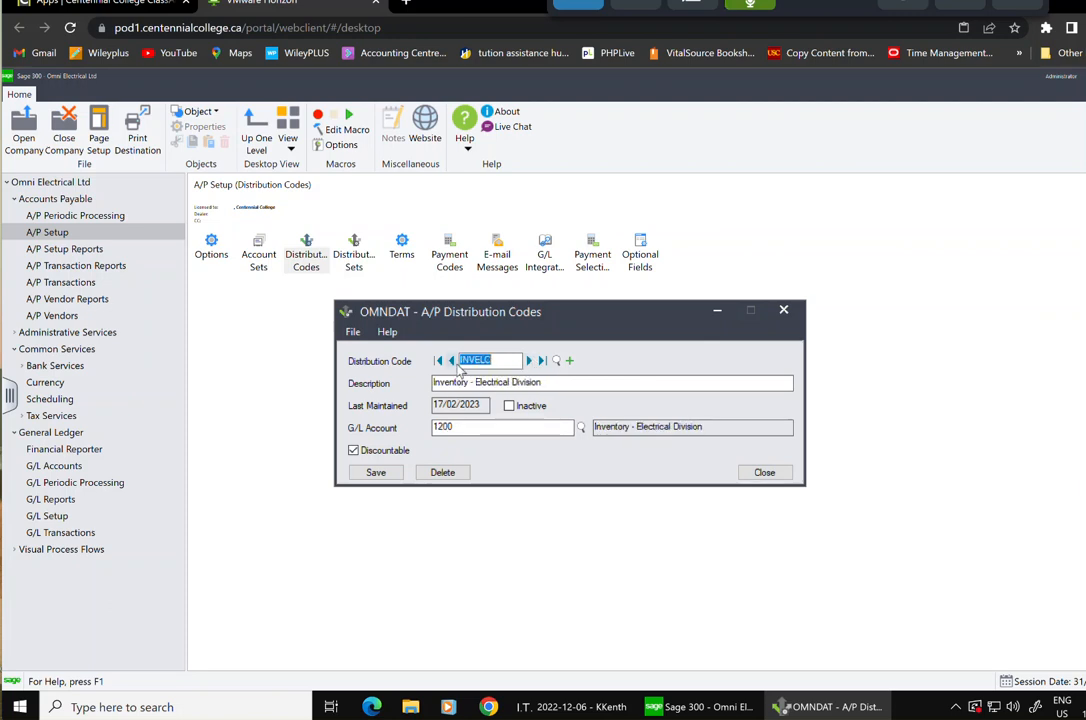
pyautogui.click(529, 361)
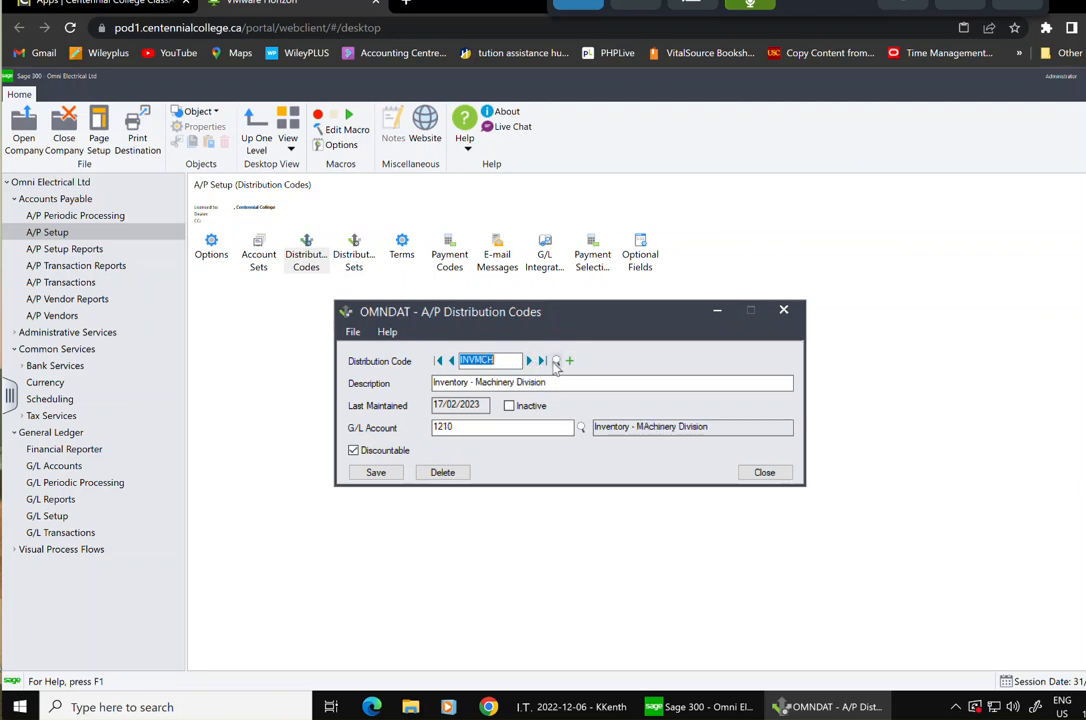
# Review the list of existing distribution codes from INVMCH through TEL200 in the finder without selecting another one
pyautogui.click(556, 361)
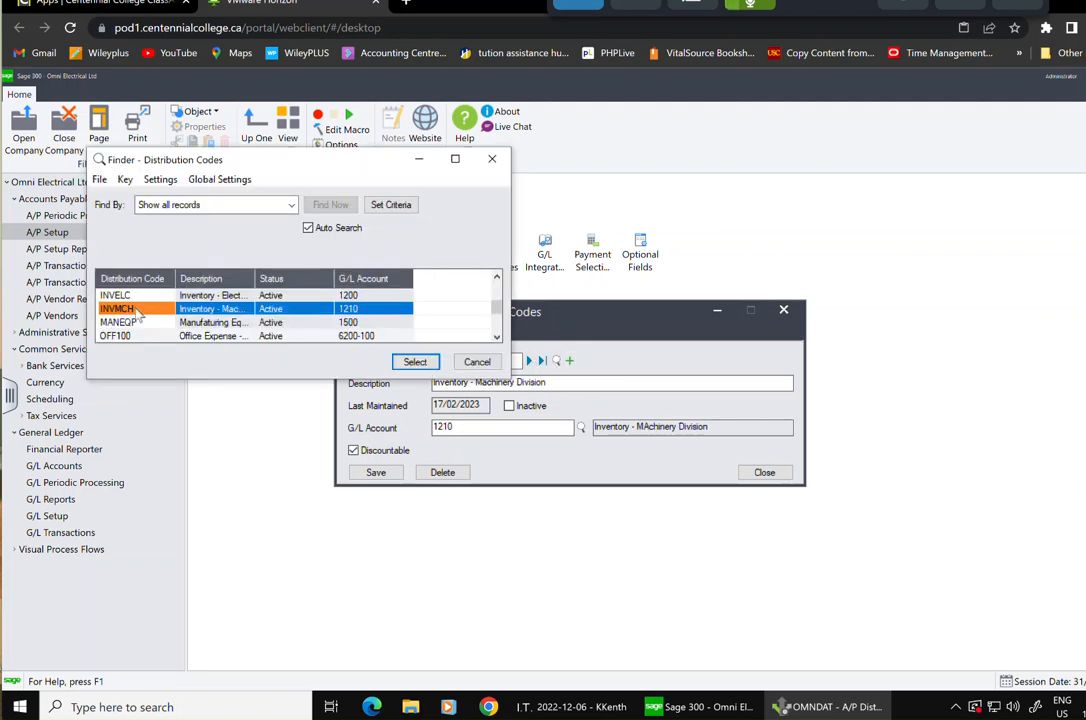
pyautogui.press('Down')
pyautogui.press('Down')
pyautogui.press('Down')
pyautogui.press('Down')
pyautogui.press('Down')
pyautogui.press('Down')
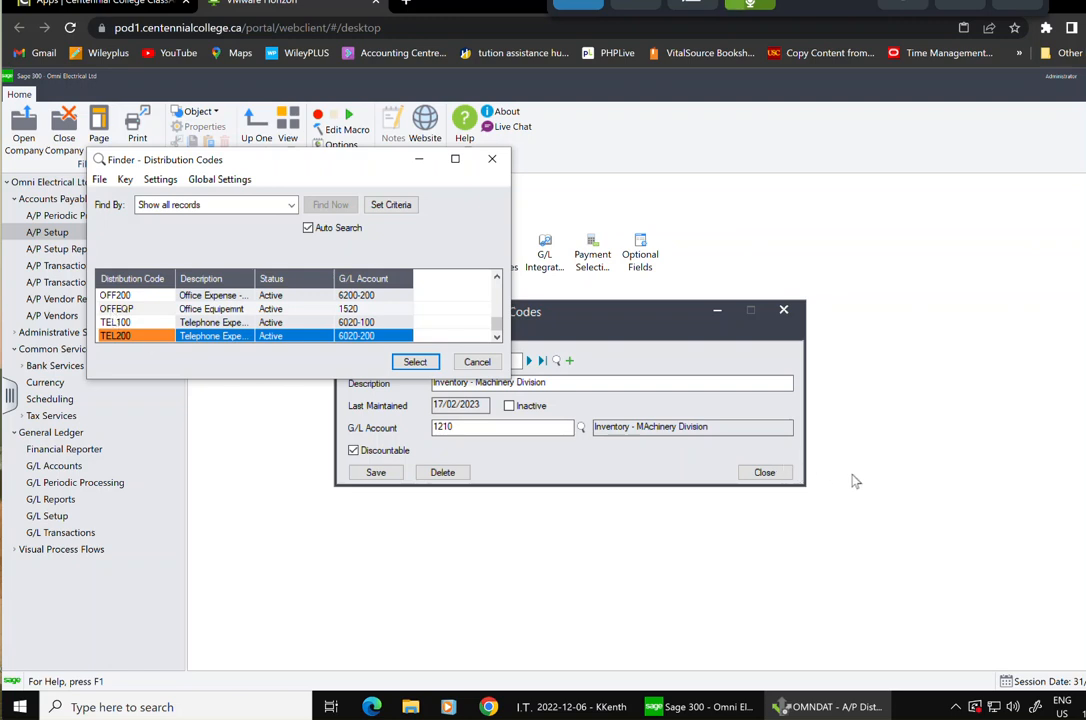
pyautogui.click(477, 362)
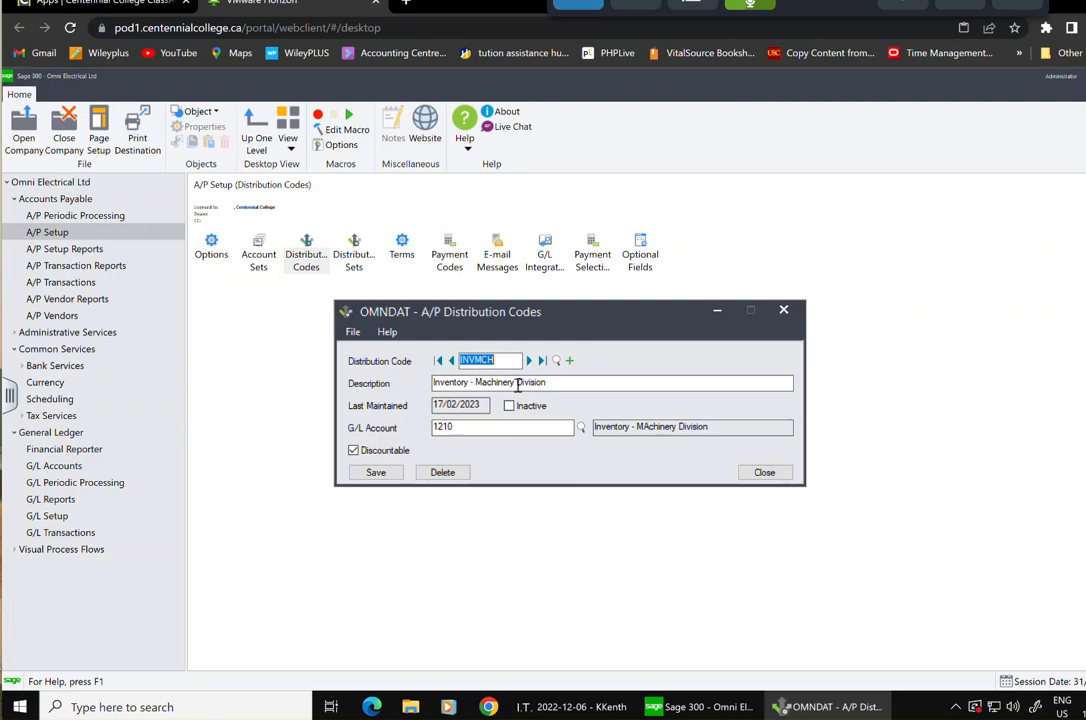
# Start a new distribution code ADV100 with the description "Advertising Expense - Electrical Division"
pyautogui.click(569, 360)
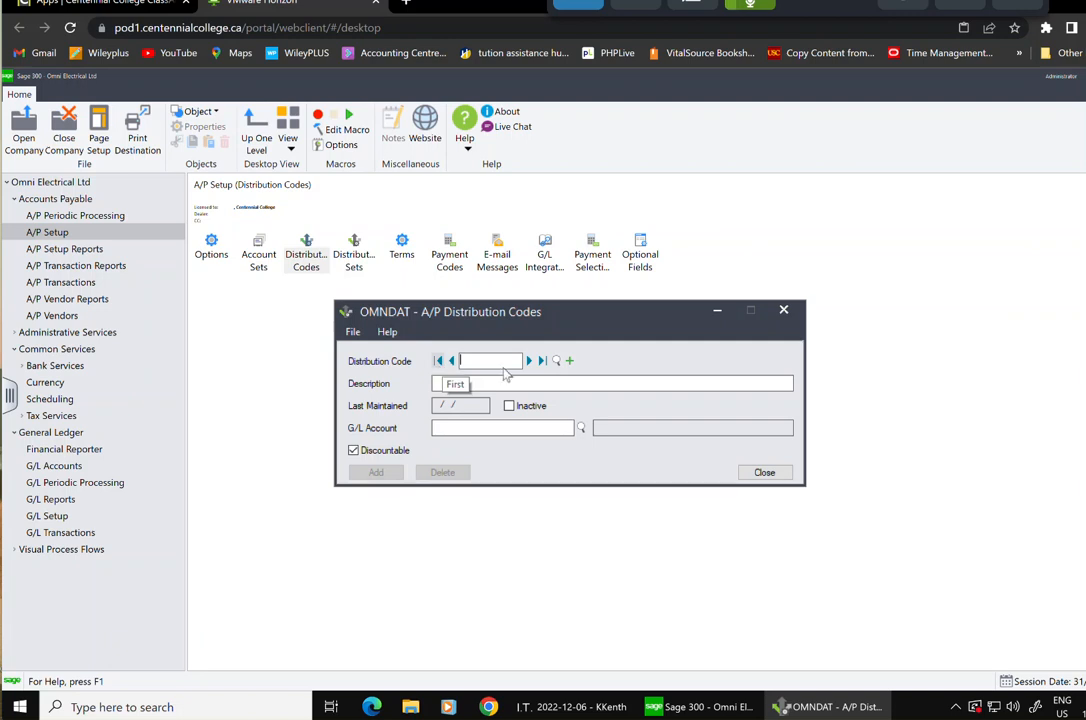
pyautogui.write('ADV')
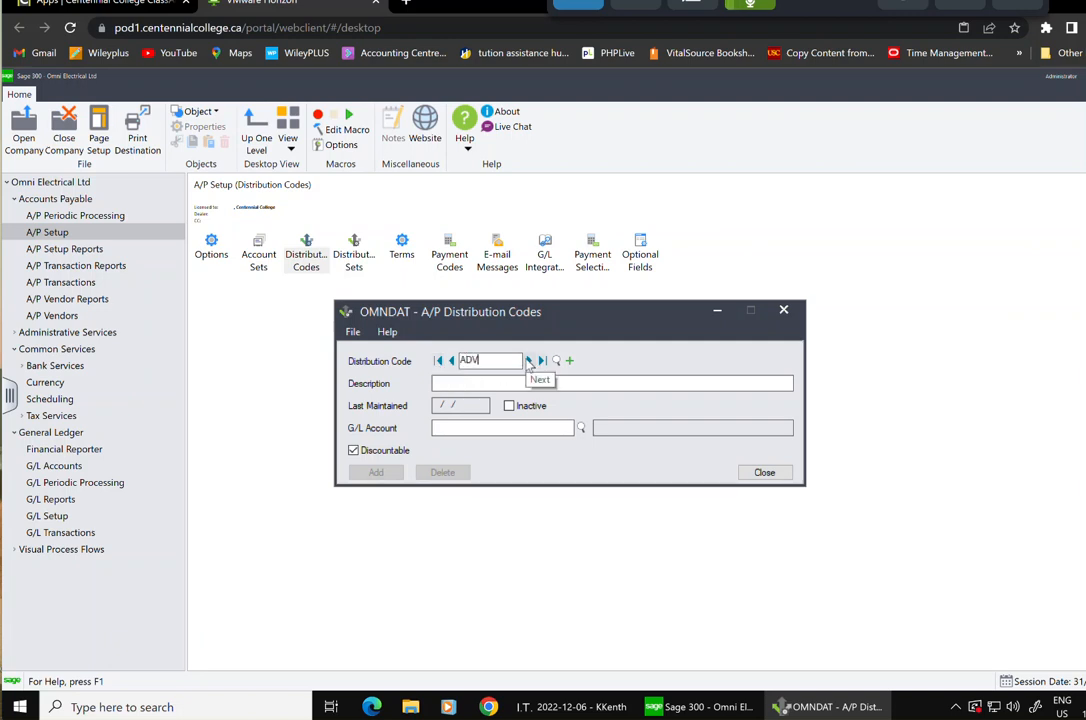
pyautogui.write('100')
pyautogui.press('Tab')
pyautogui.write('Advert')
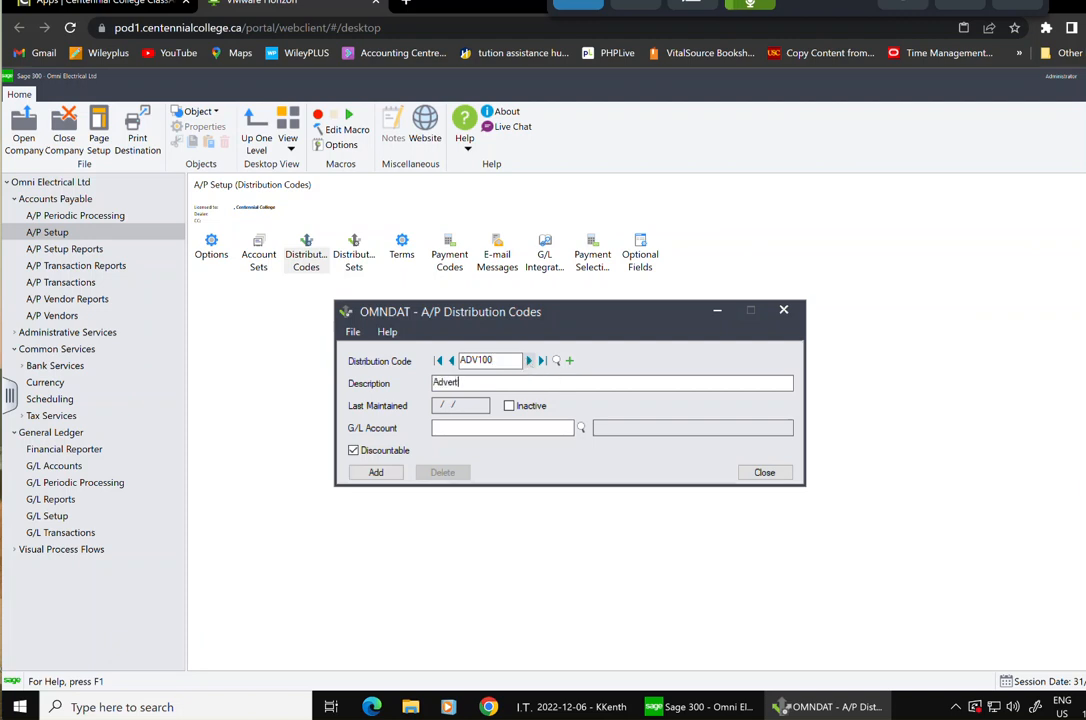
pyautogui.write('ising Expense - Electrical ')
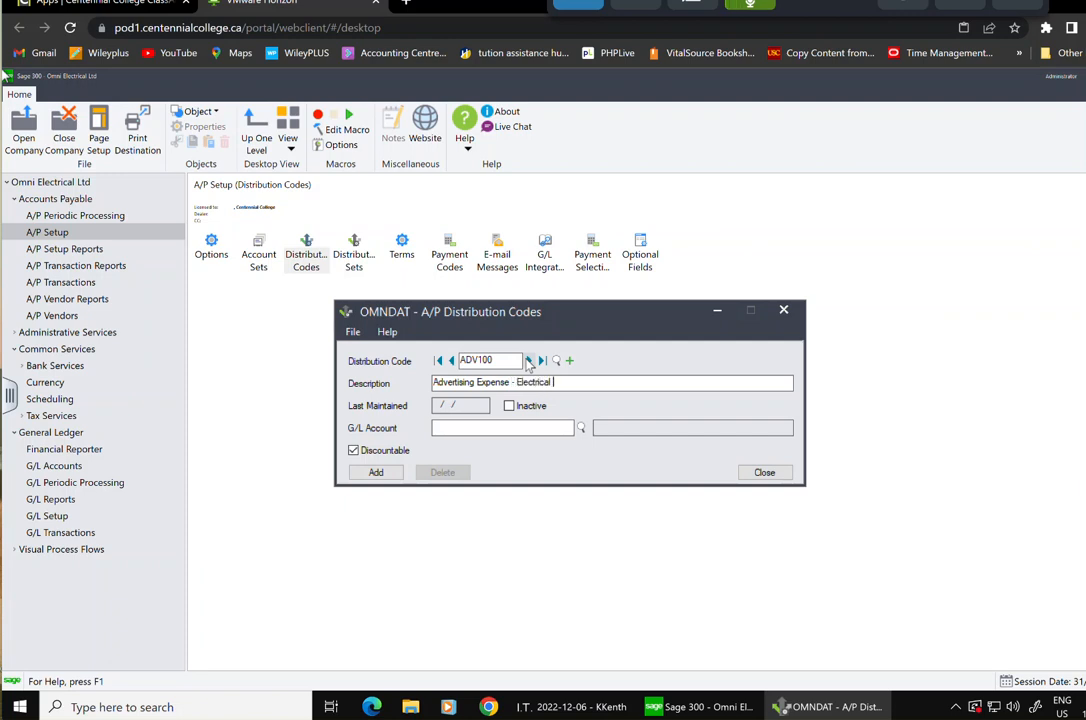
pyautogui.write('Divison')
pyautogui.press('BackSpace')
pyautogui.press('BackSpace')
pyautogui.write('ion')
# Assign G/L account 6025-100 to ADV100 and add the distribution code
pyautogui.click(496, 427)
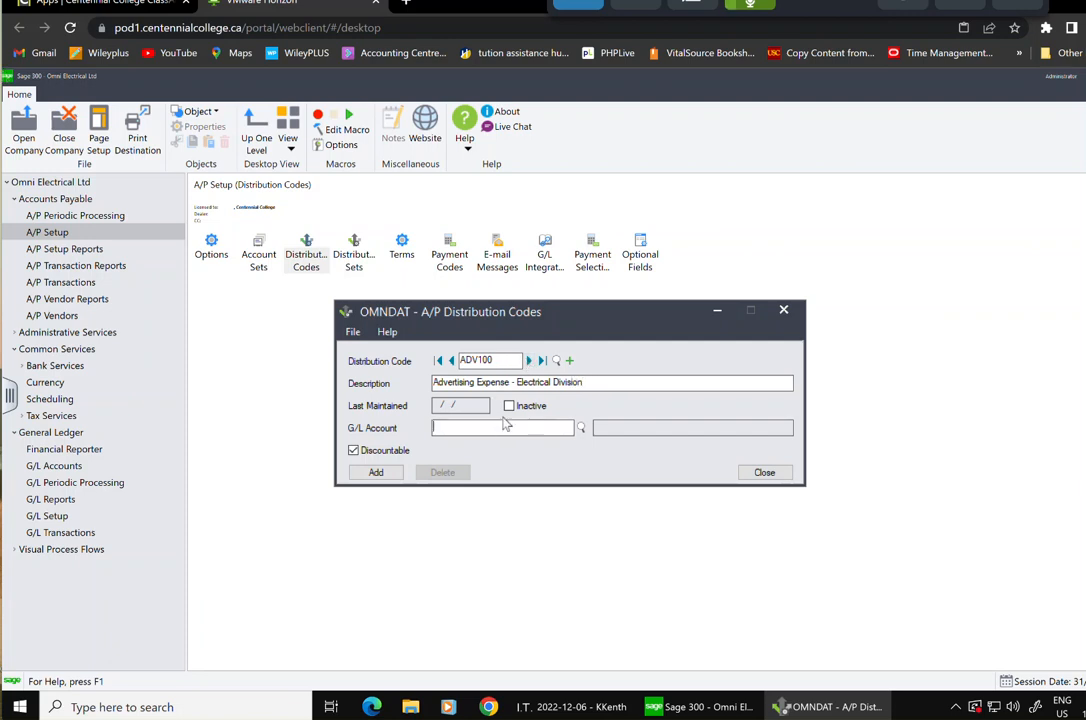
pyautogui.write('6025100')
pyautogui.press('Tab')
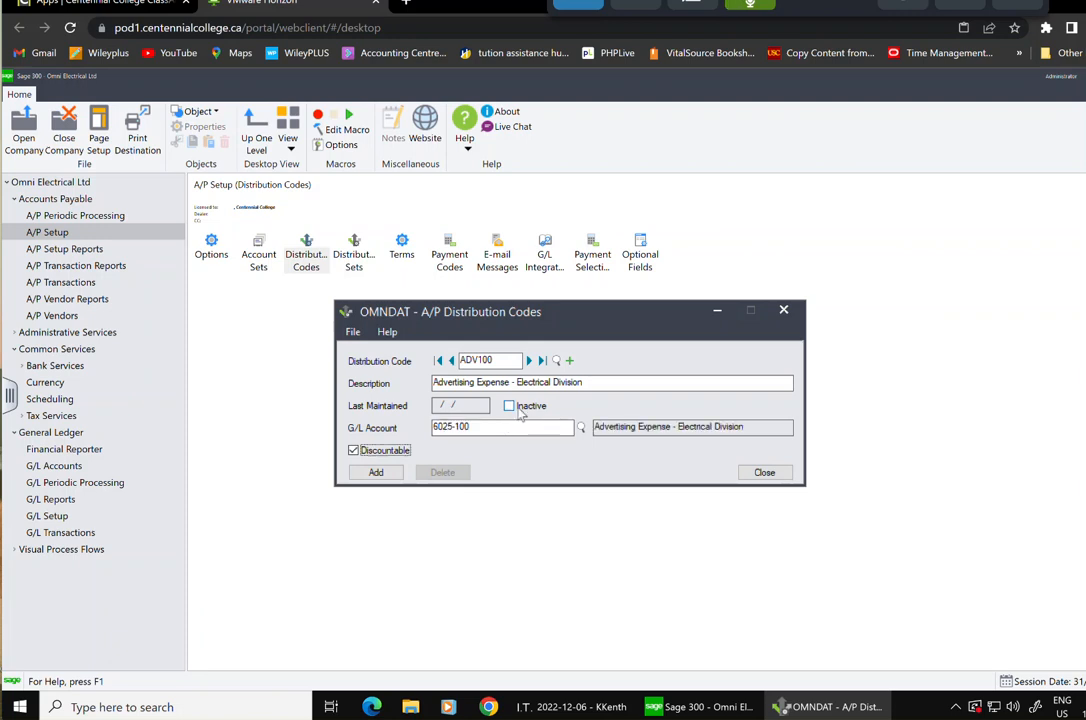
pyautogui.click(377, 473)
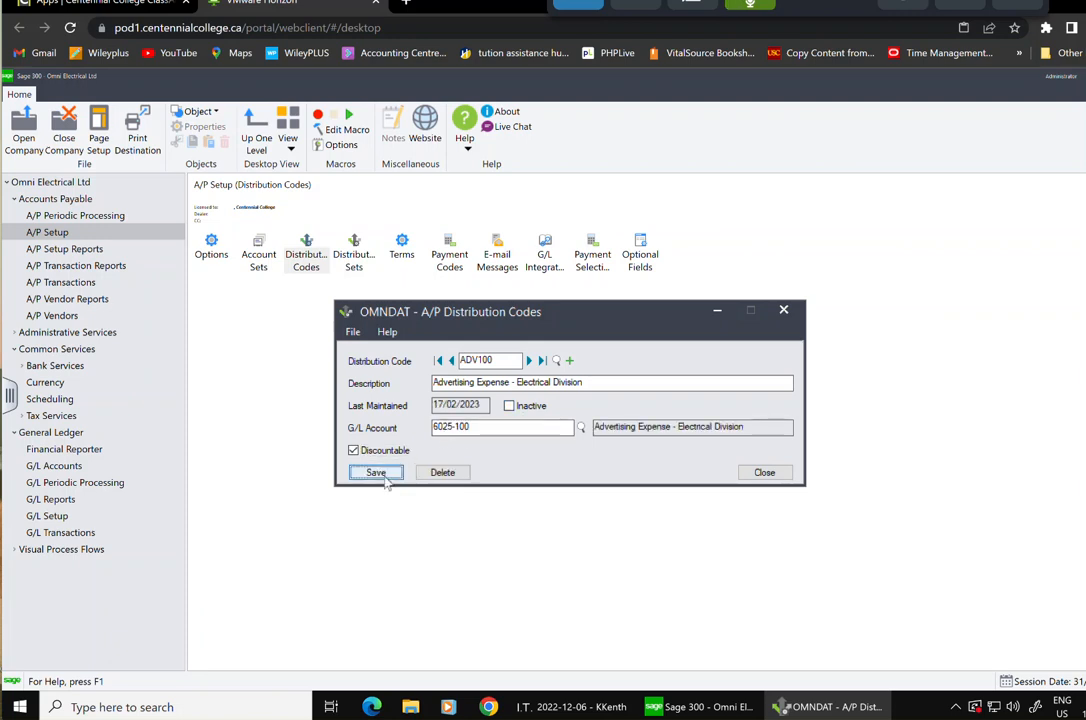
# Start a new distribution code ADV200 with the description "Advertising Expense = AMchinery Division"
pyautogui.click(569, 362)
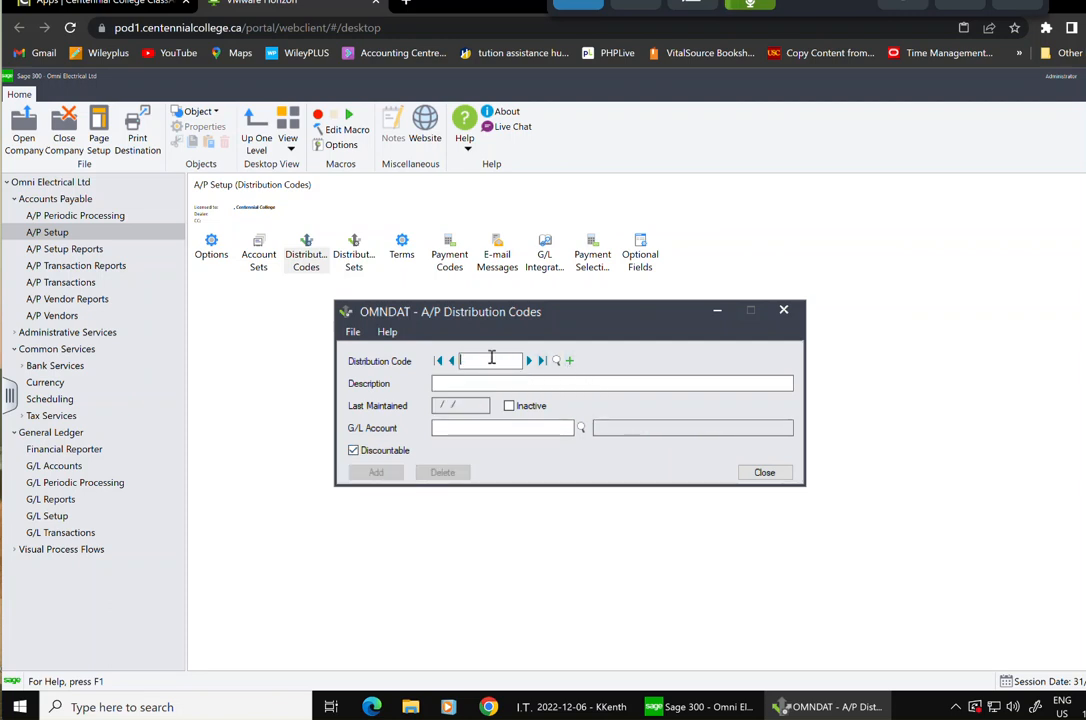
pyautogui.write('ADV200')
pyautogui.press('Tab')
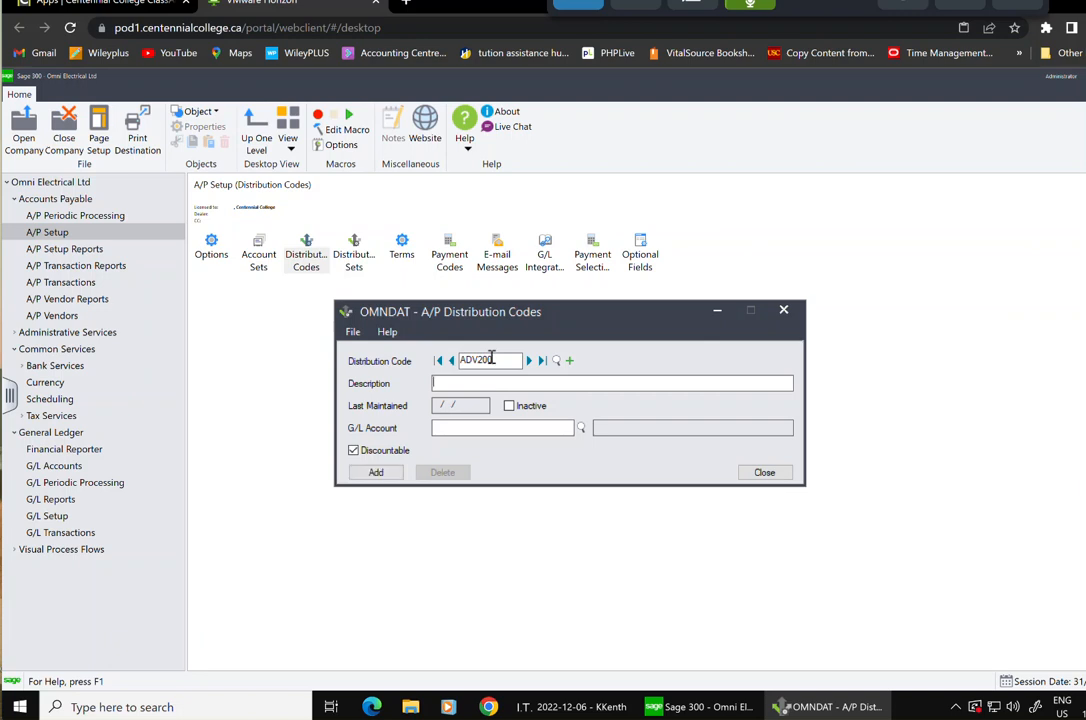
pyautogui.write('Adve')
pyautogui.write('rti')
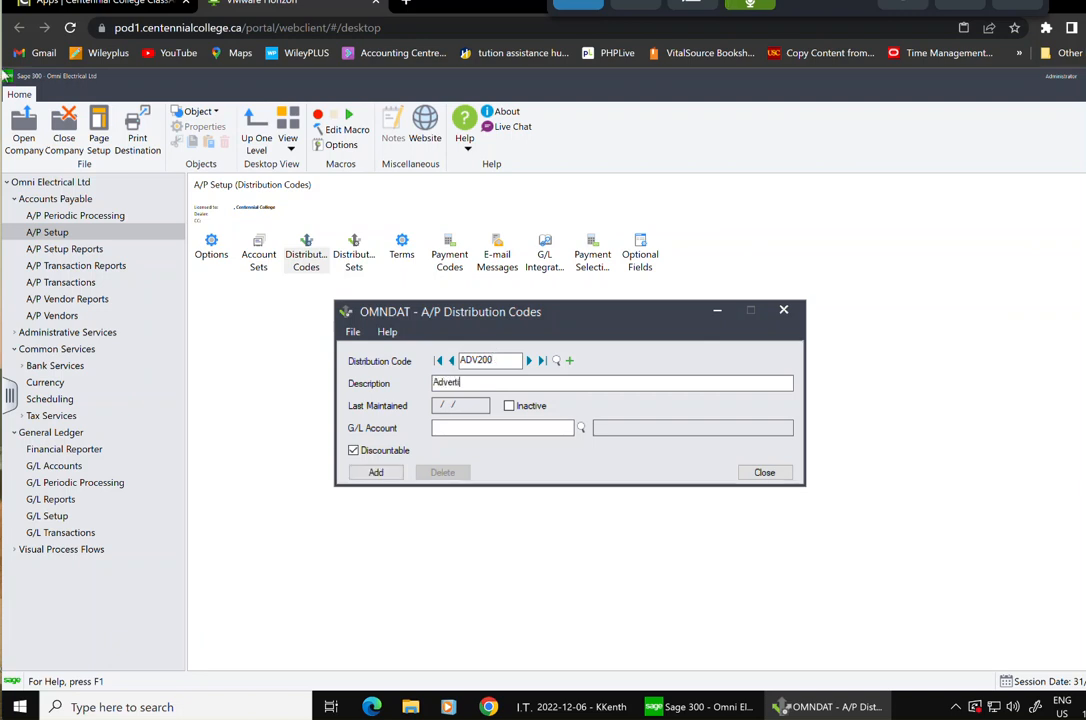
pyautogui.write('sing Expense - AMchine')
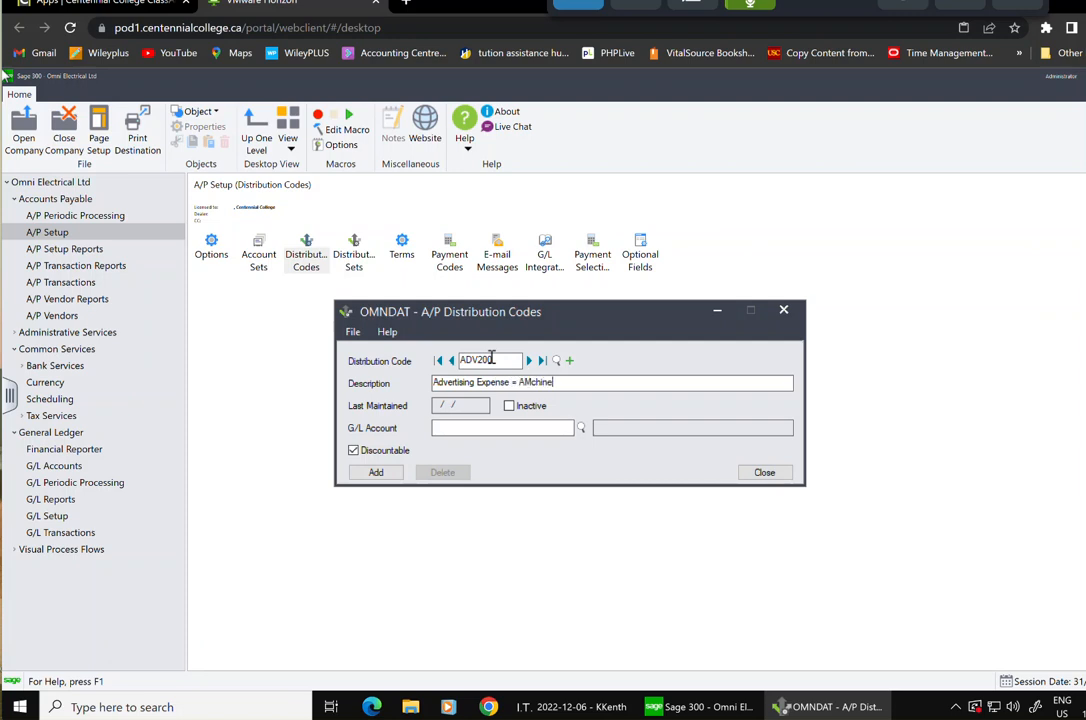
pyautogui.write('ry Division')
# Revise the ADV200 description to read "Advertising Expense = Macchinery Division"
pyautogui.moveTo(532, 378); pyautogui.dragTo(527, 375)
pyautogui.write('mac')
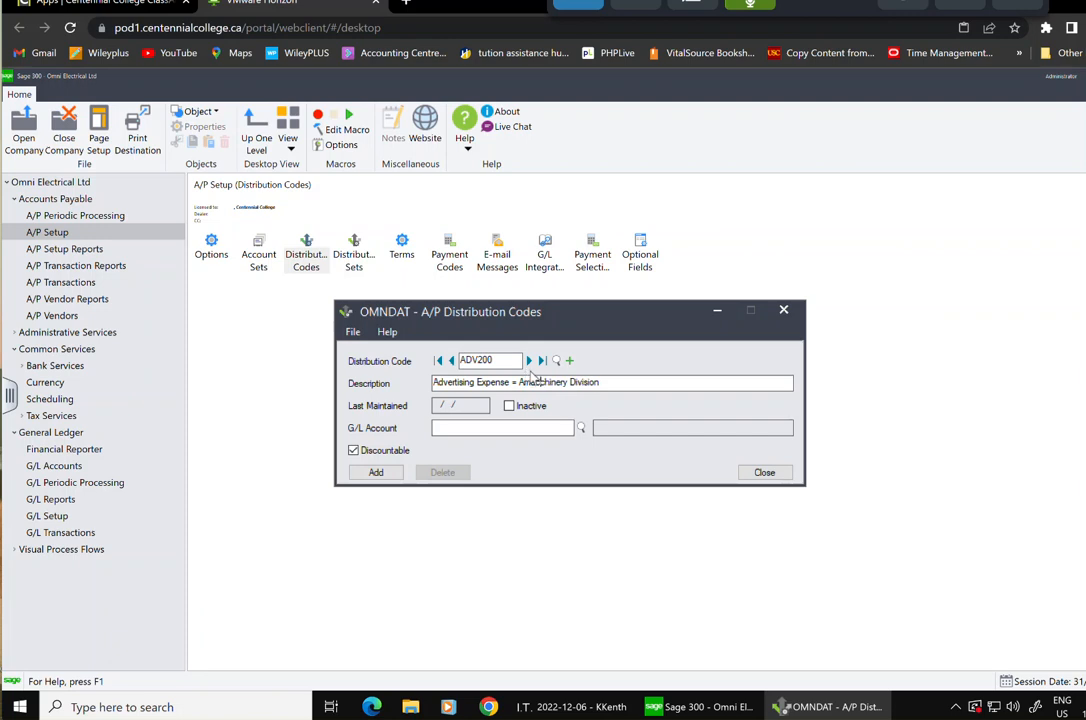
pyautogui.press('BackSpace')
pyautogui.press('BackSpace')
pyautogui.press('BackSpace')
pyautogui.press('BackSpace')
pyautogui.write('Mac')
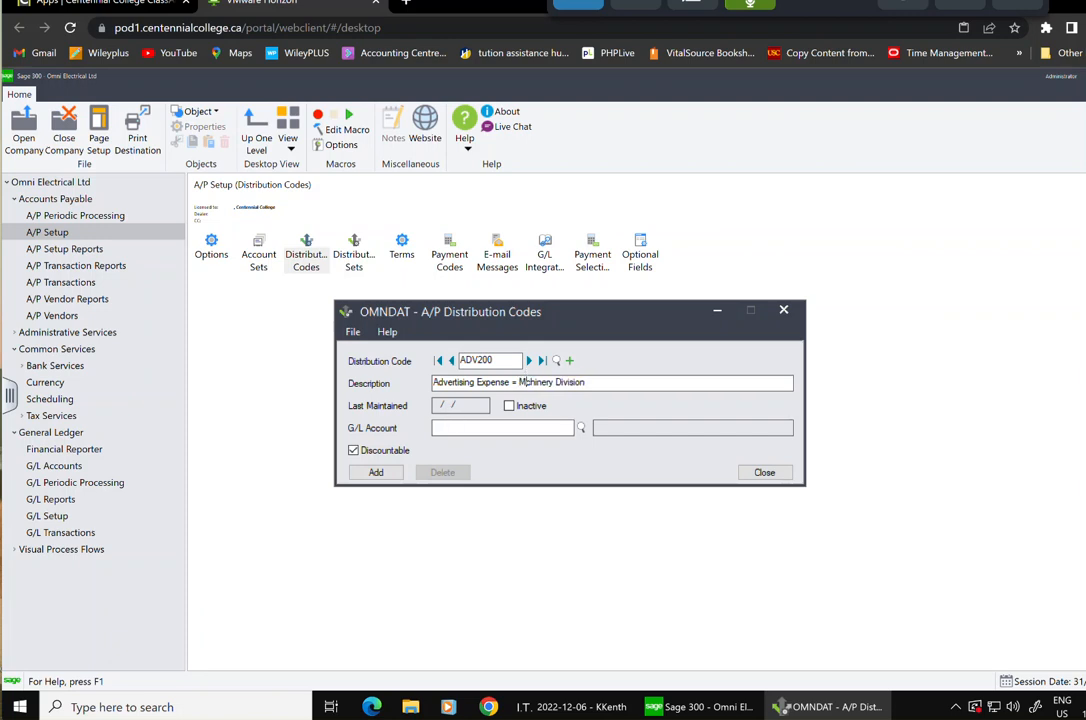
# Assign G/L account 6025-200 to ADV200 and add the distribution code
pyautogui.click(475, 429)
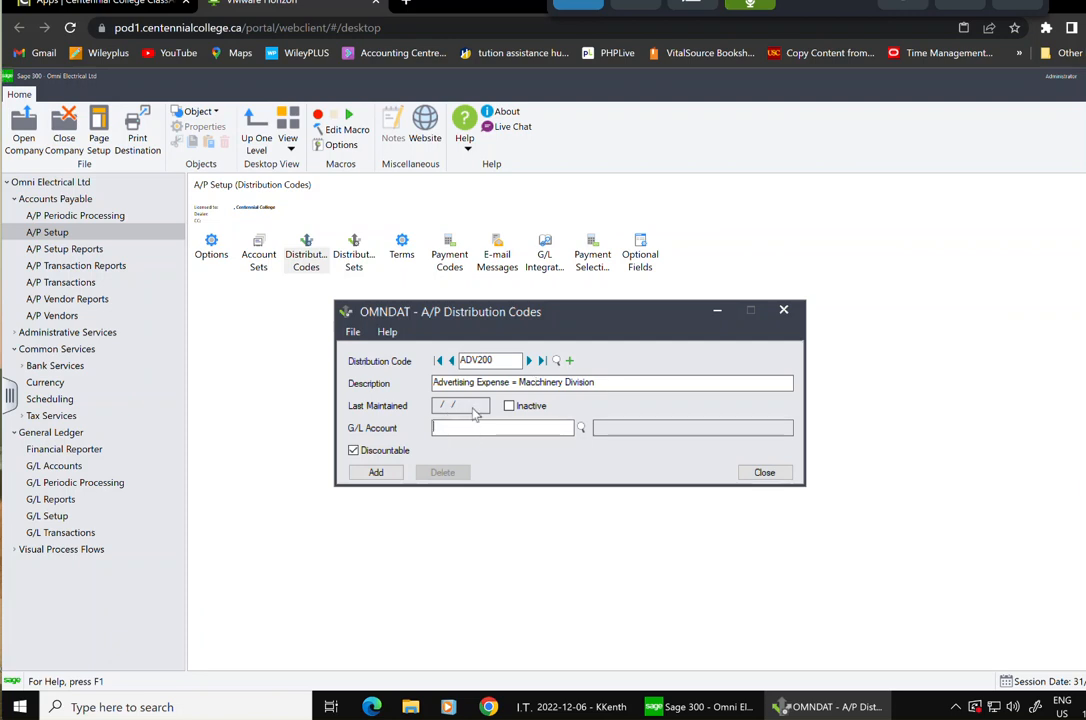
pyautogui.write('6025200')
pyautogui.click(376, 474)
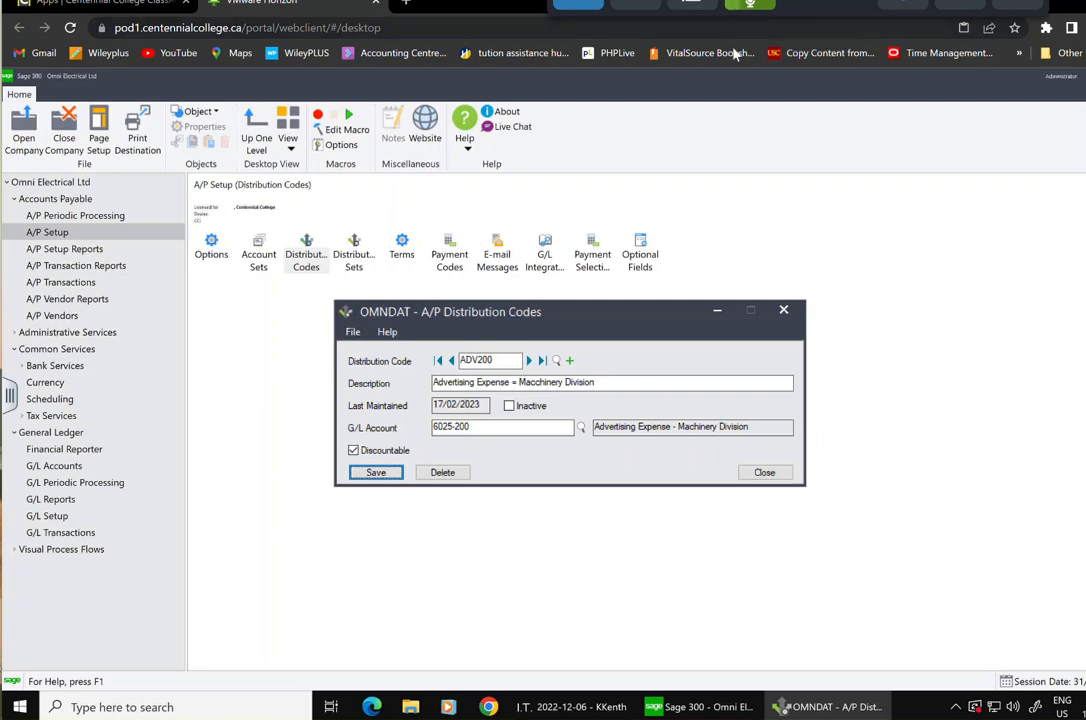
# Start a new distribution code INS100 with the description "Insurance Expense - Electrical Division"
pyautogui.click(570, 361)
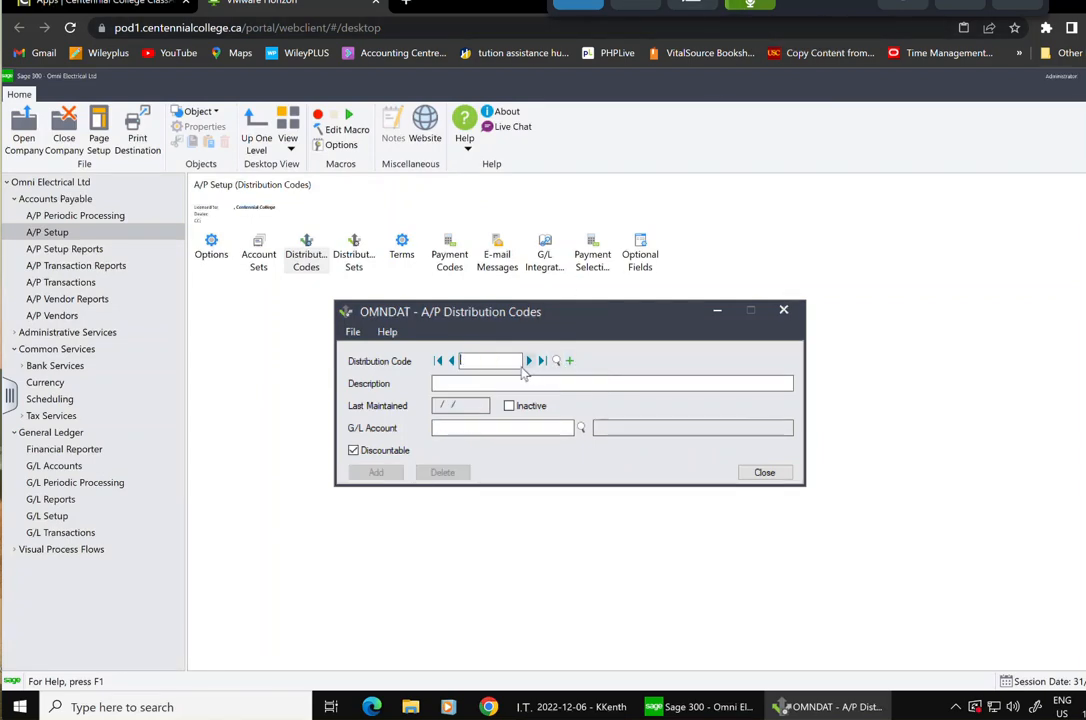
pyautogui.write('INS100')
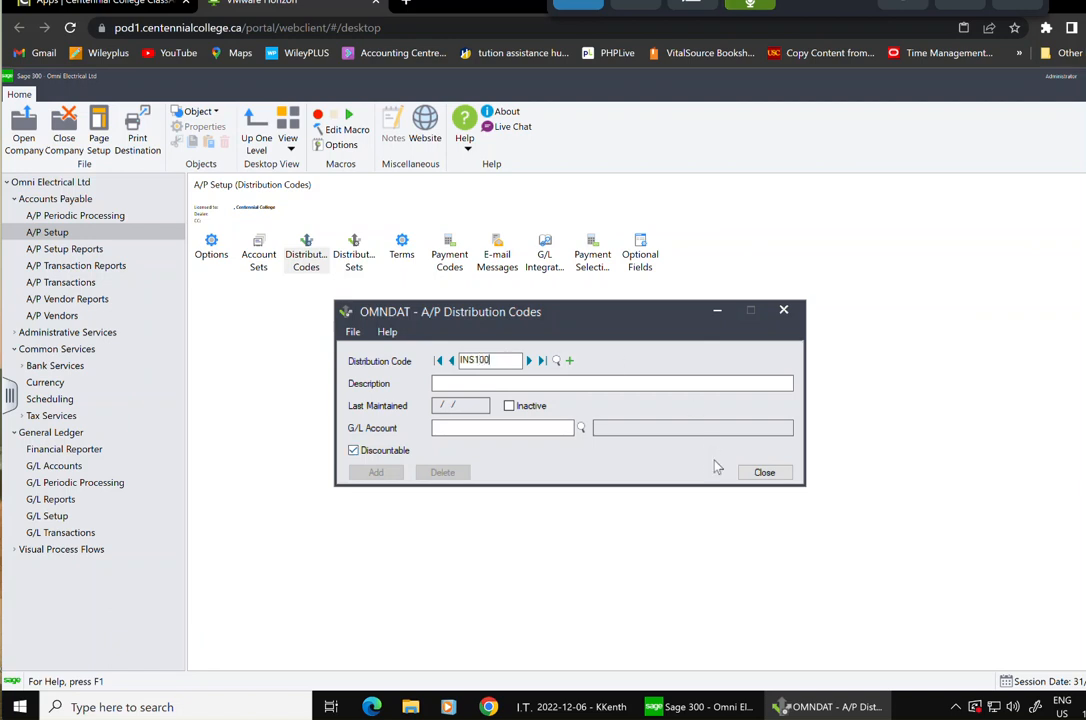
pyautogui.click(677, 382)
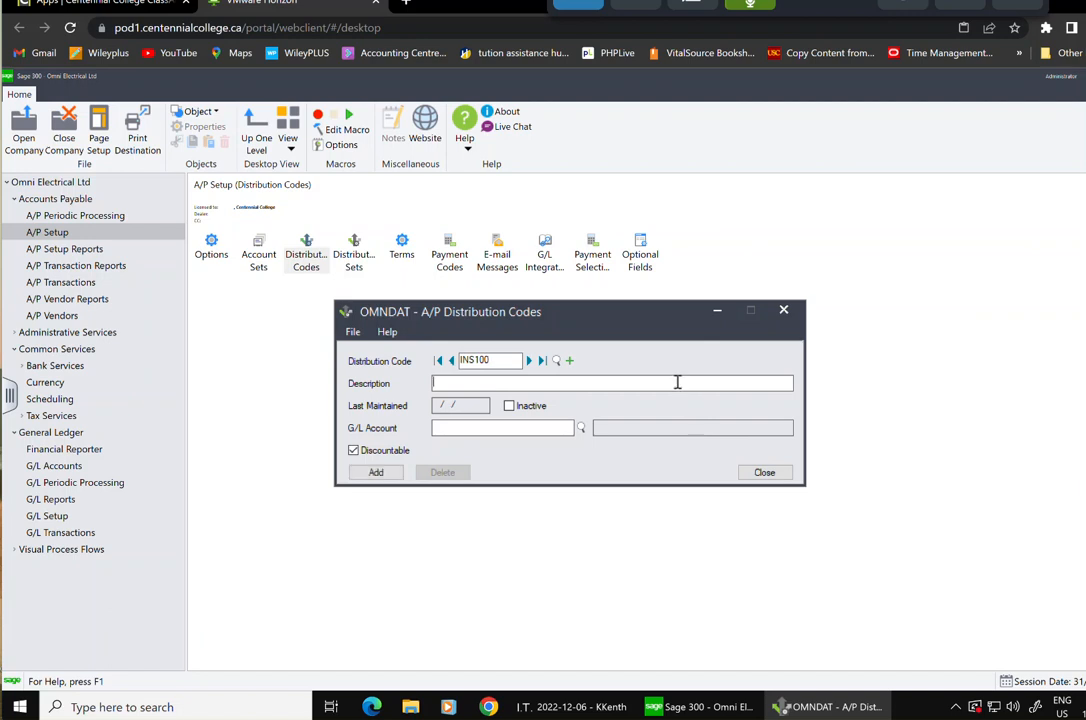
pyautogui.write('Insurance Ex')
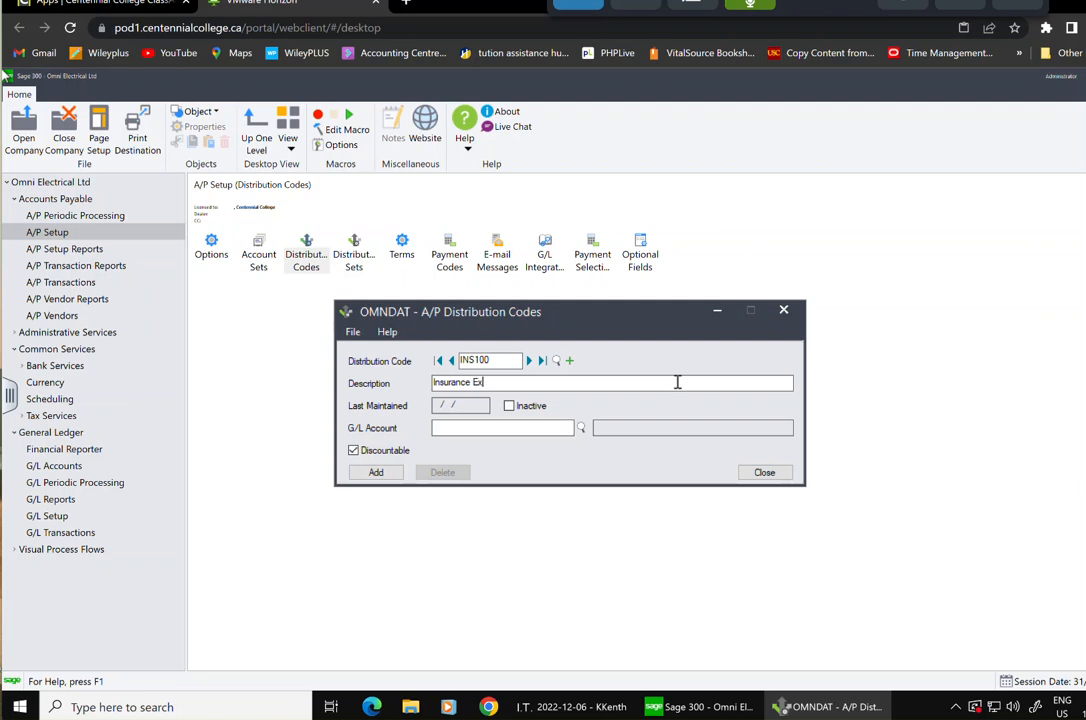
pyautogui.write('pense - Electr')
pyautogui.write('ical Division')
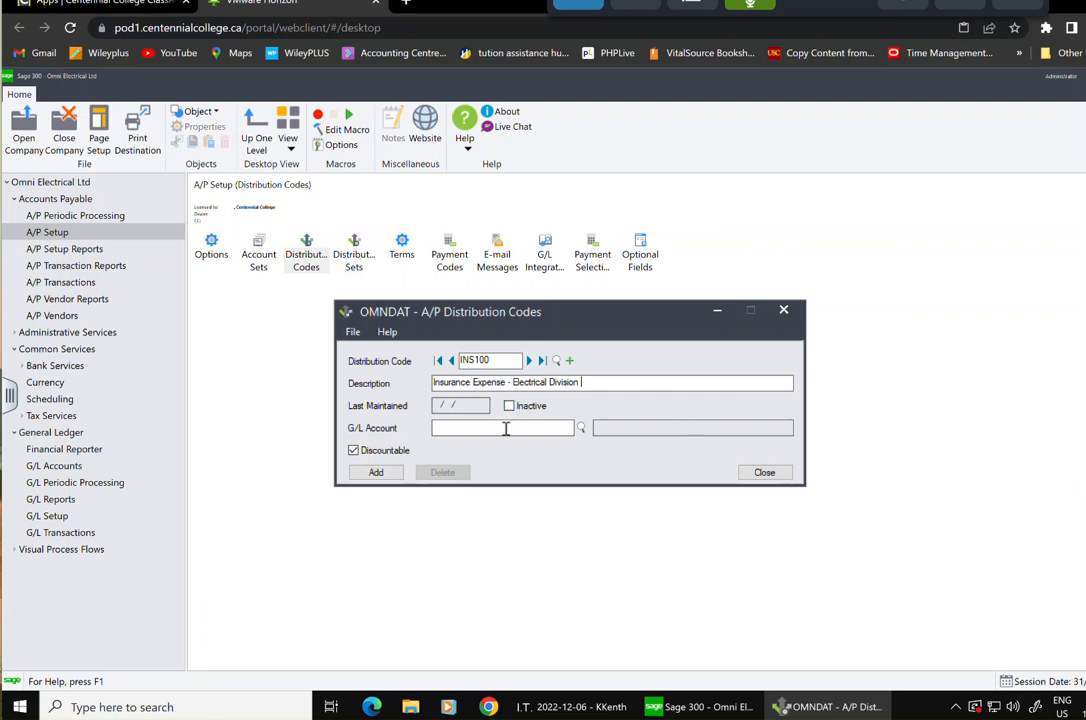
pyautogui.click(580, 428)
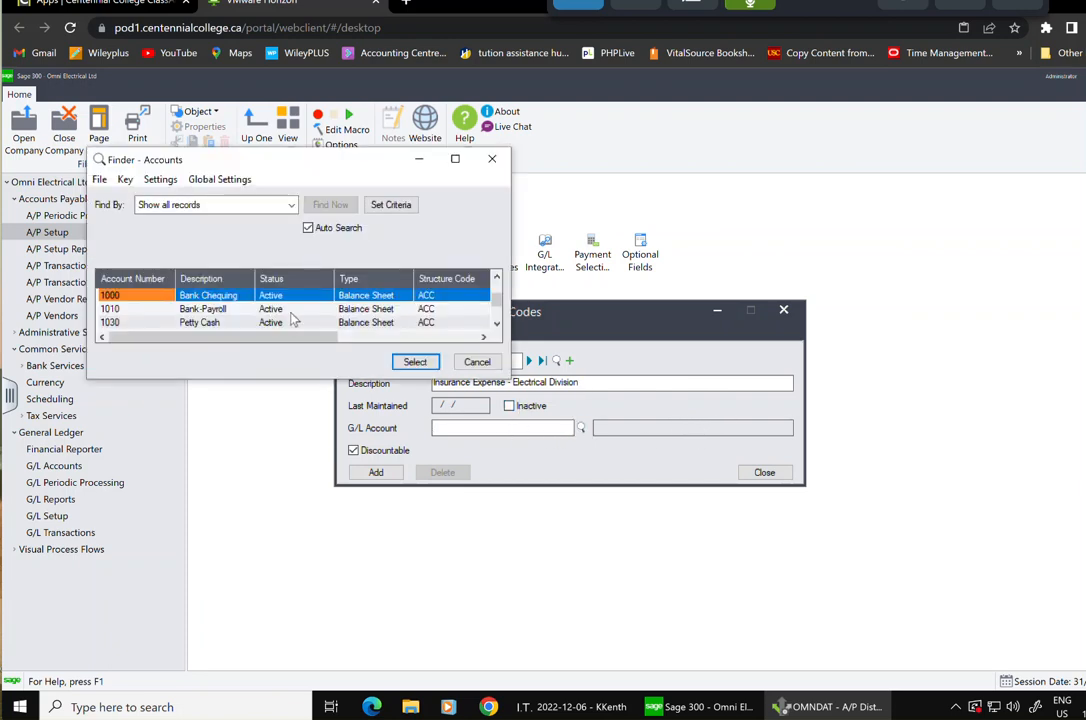
pyautogui.click(526, 430)
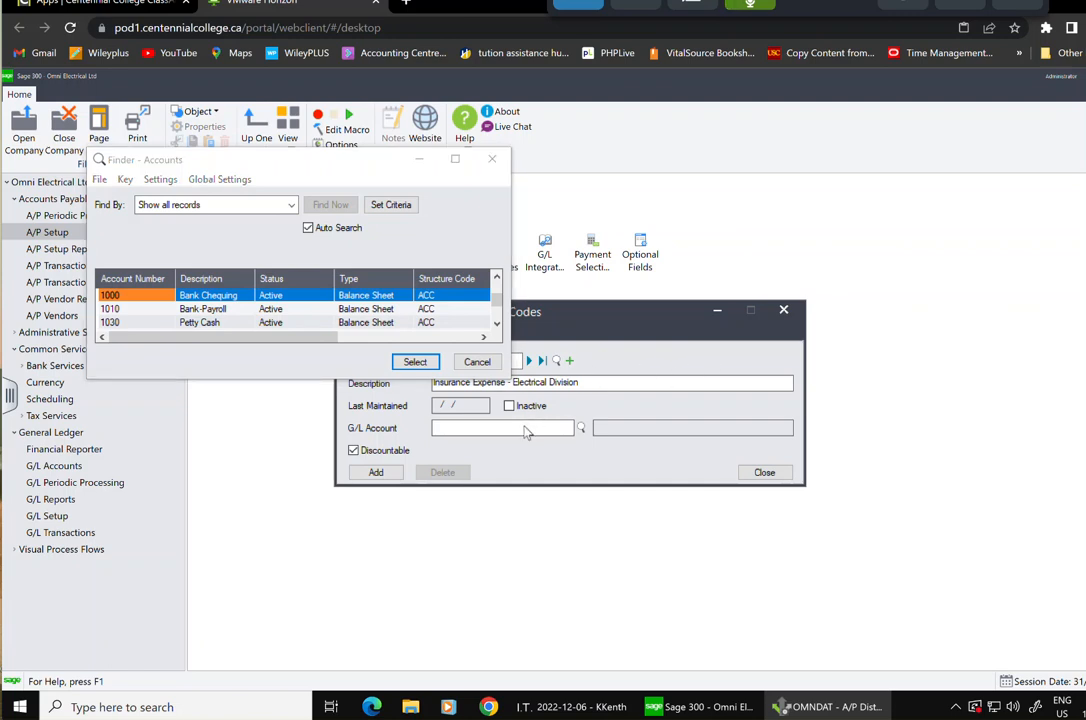
pyautogui.click(482, 365)
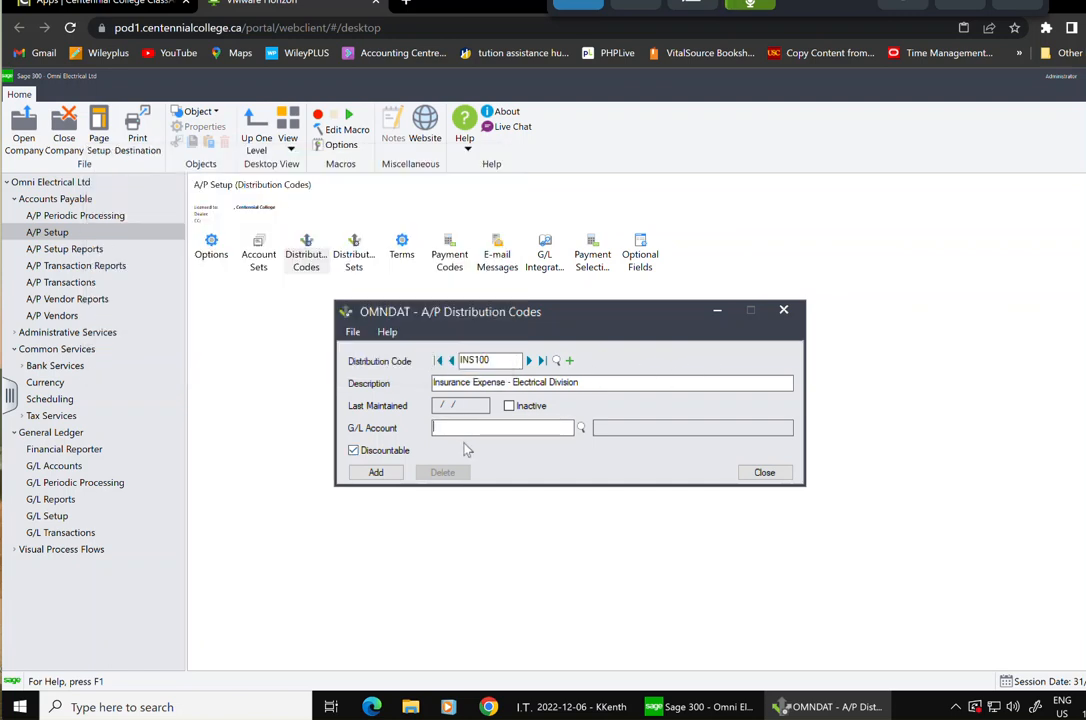
# Assign G/L account 6040-100 to INS100 and add the distribution code
pyautogui.write('6040100')
pyautogui.click(376, 472)
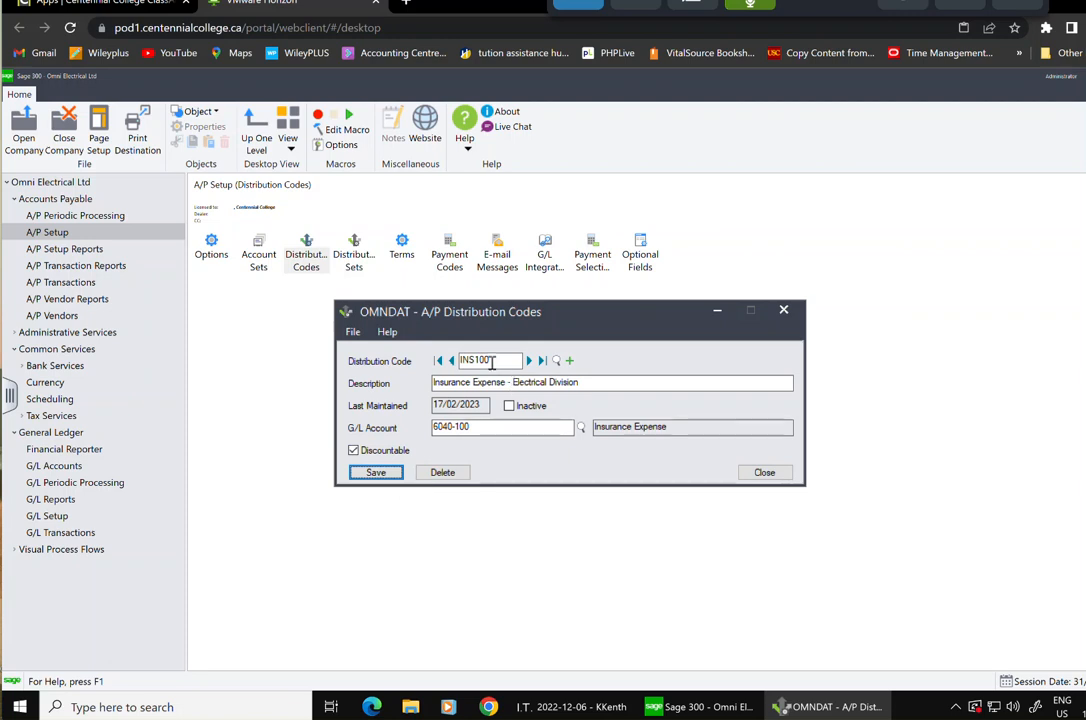
# Start a new distribution code INS200 with the description "Insurance Expense - Machinery Division"
pyautogui.click(570, 361)
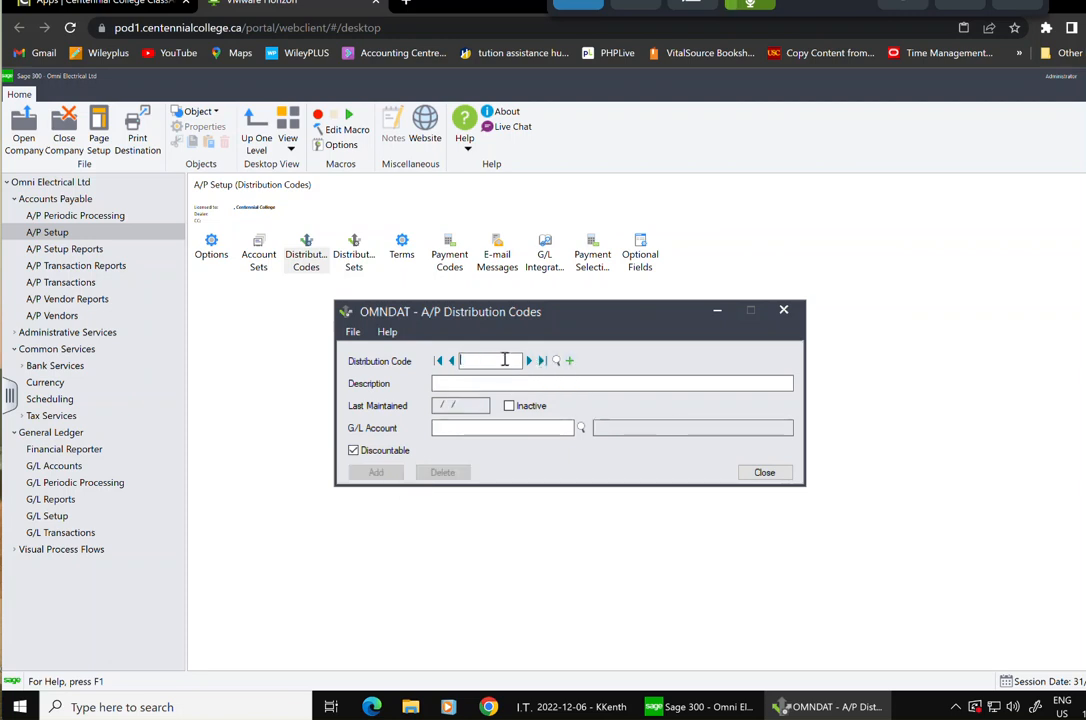
pyautogui.write('INS200')
pyautogui.click(509, 386)
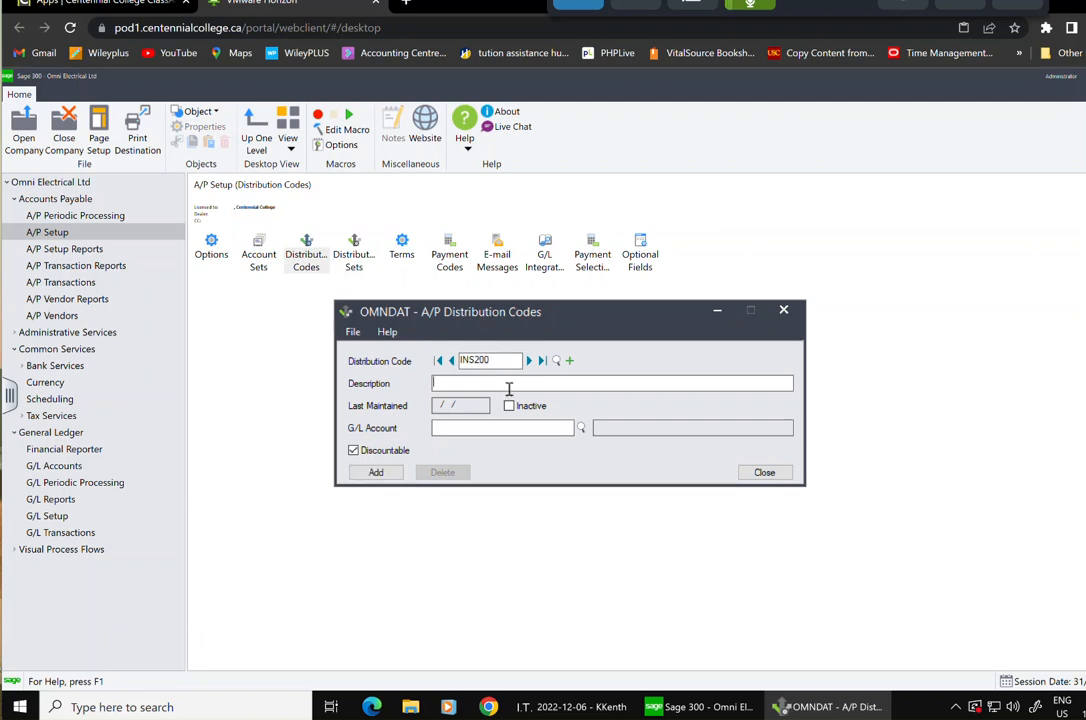
pyautogui.write('Insurance Ex')
pyautogui.press('BackSpace')
pyautogui.press('BackSpace')
pyautogui.write('Expense - AM')
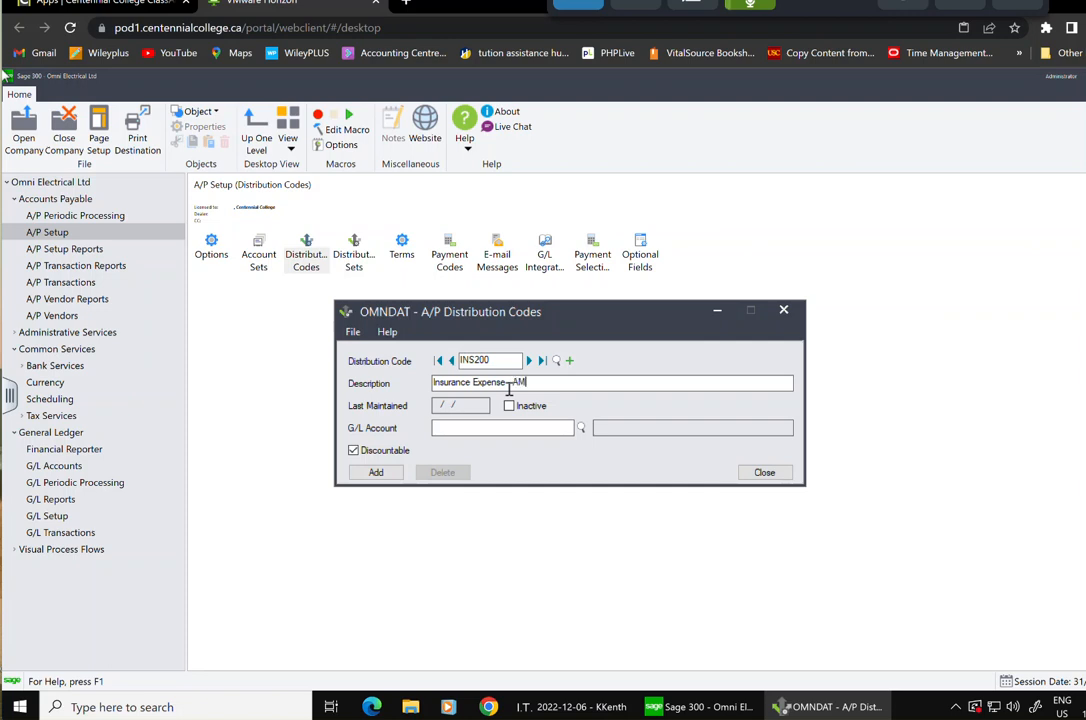
pyautogui.write('chinery Division')
pyautogui.moveTo(513, 382); pyautogui.dragTo(520, 382)
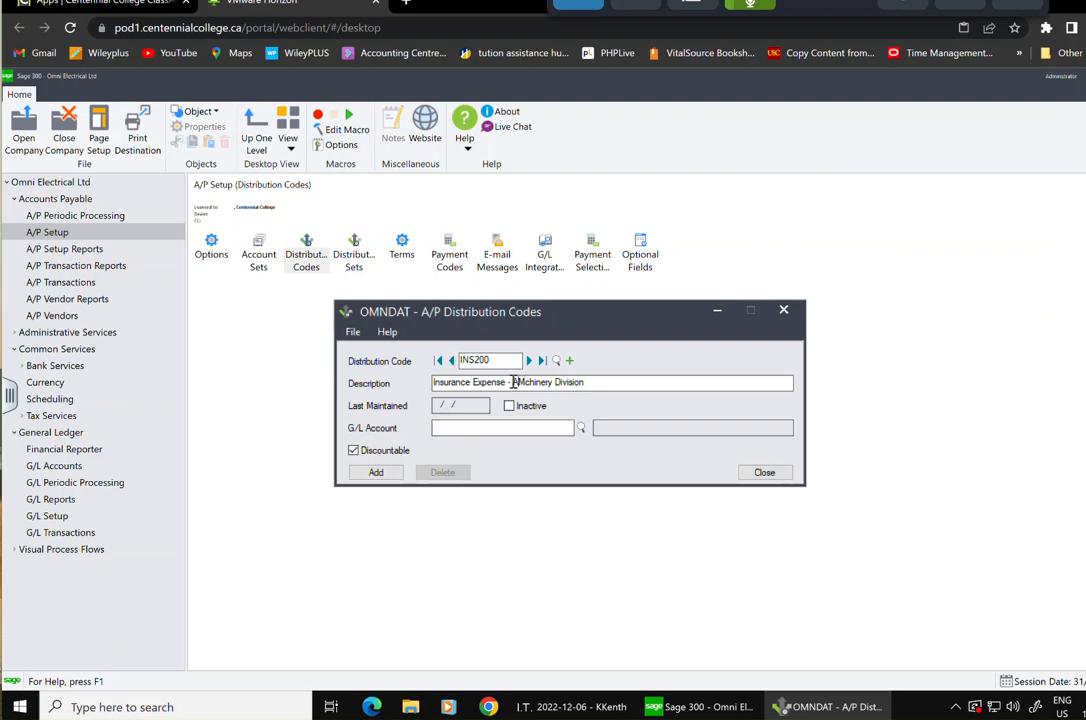
pyautogui.press('BackSpace')
pyautogui.write('a')
# Assign G/L account 6040-200 to INS200, add the distribution code and close the distribution codes window
pyautogui.click(501, 427)
pyautogui.write('6040200')
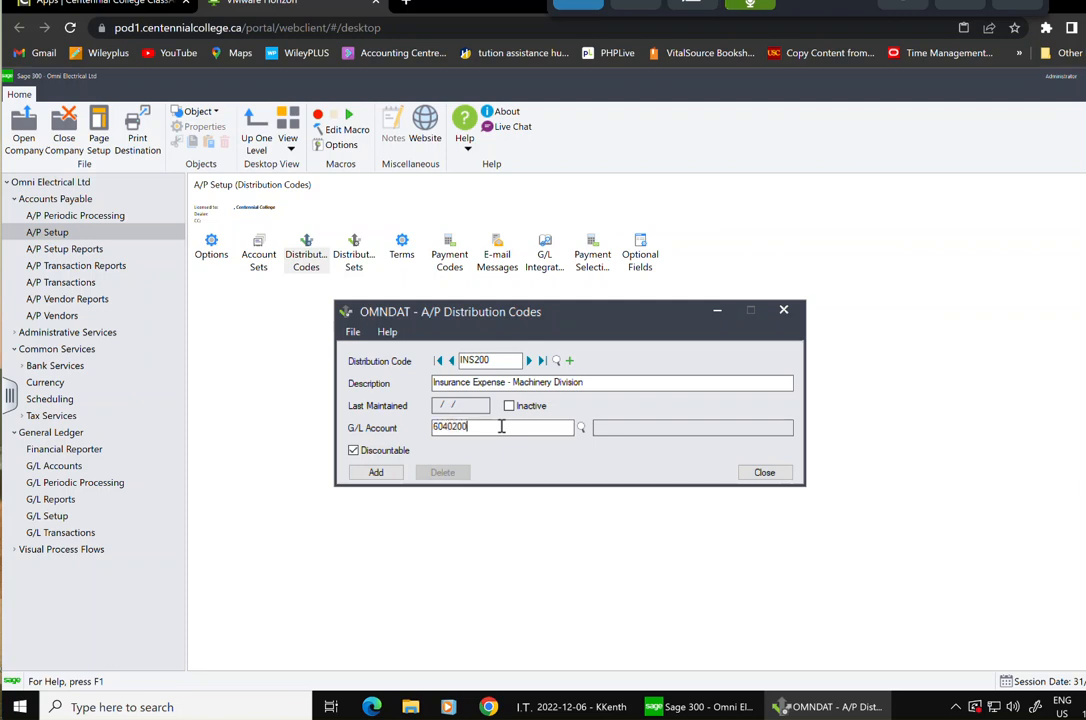
pyautogui.press('Tab')
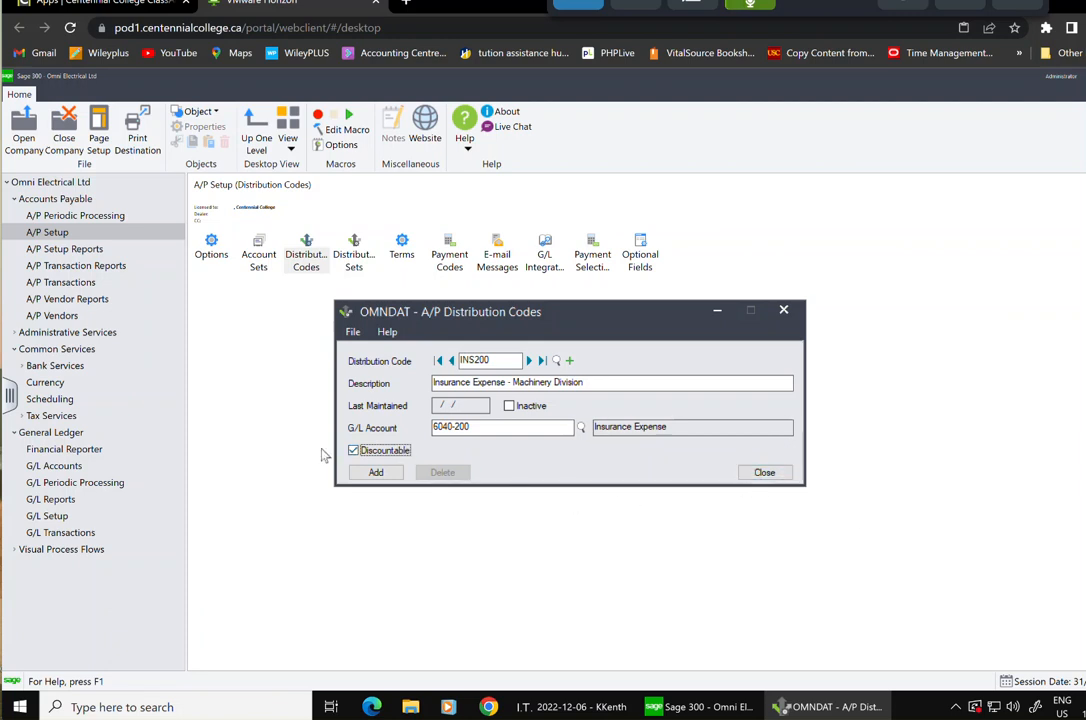
pyautogui.click(372, 472)
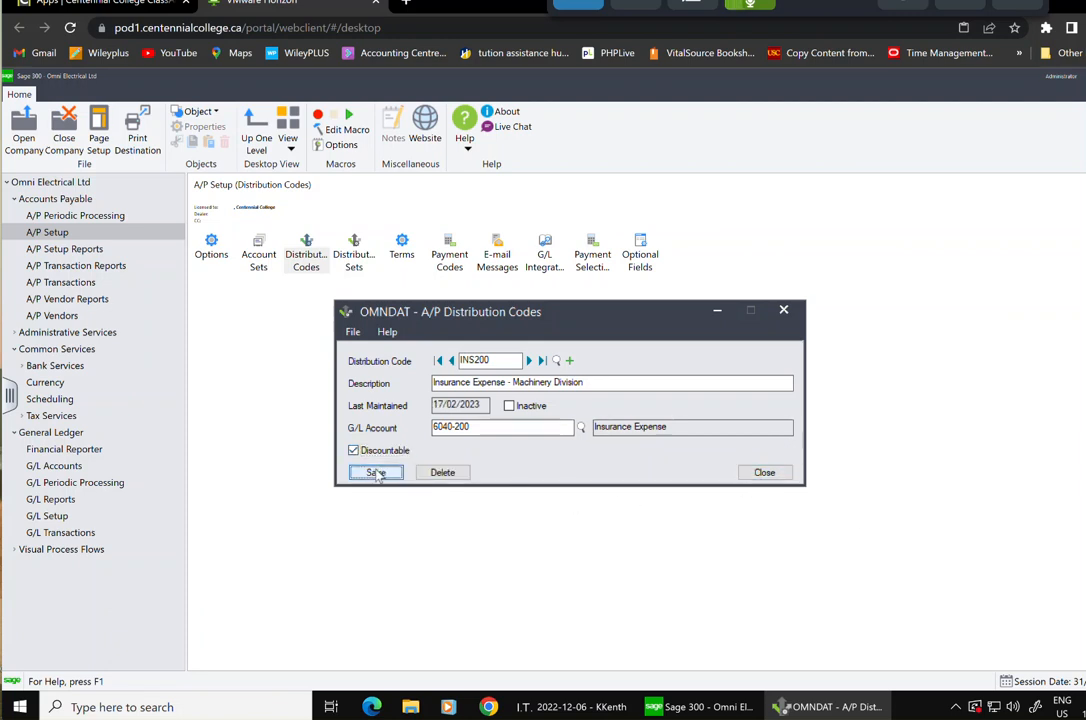
pyautogui.click(768, 472)
# Open the A/P distribution sets and start set TEL100 with the description "Telephone Bill - Electrical Division"
pyautogui.doubleClick(357, 248)
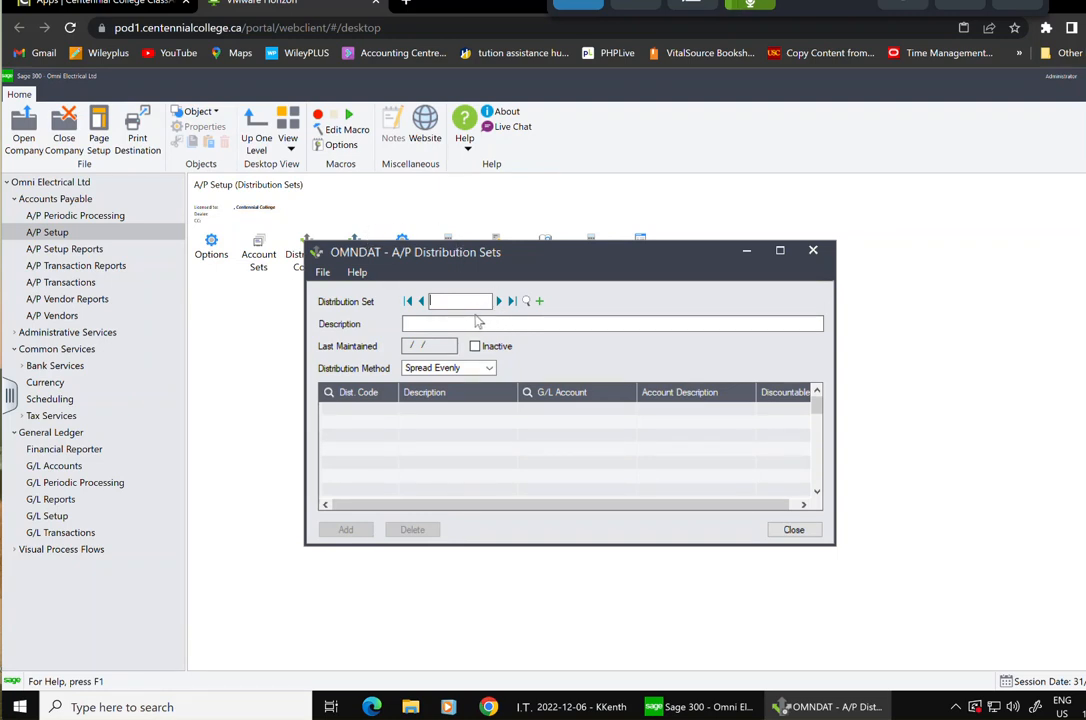
pyautogui.write('TEL100')
pyautogui.click(516, 327)
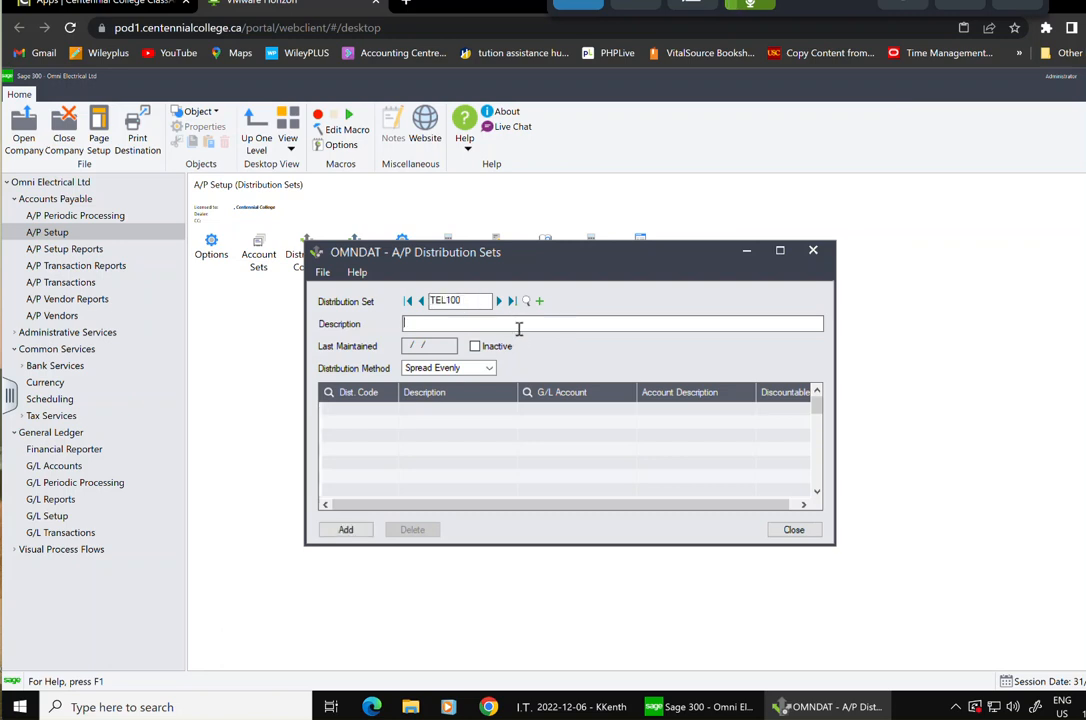
pyautogui.write('telephon')
pyautogui.press('BackSpace')
pyautogui.press('BackSpace')
pyautogui.press('BackSpace')
pyautogui.press('BackSpace')
pyautogui.press('BackSpace')
pyautogui.press('BackSpace')
pyautogui.press('BackSpace')
pyautogui.press('BackSpace')
pyautogui.press('BackSpace')
pyautogui.press('BackSpace')
pyautogui.write('Telephone Bill - Electrical ')
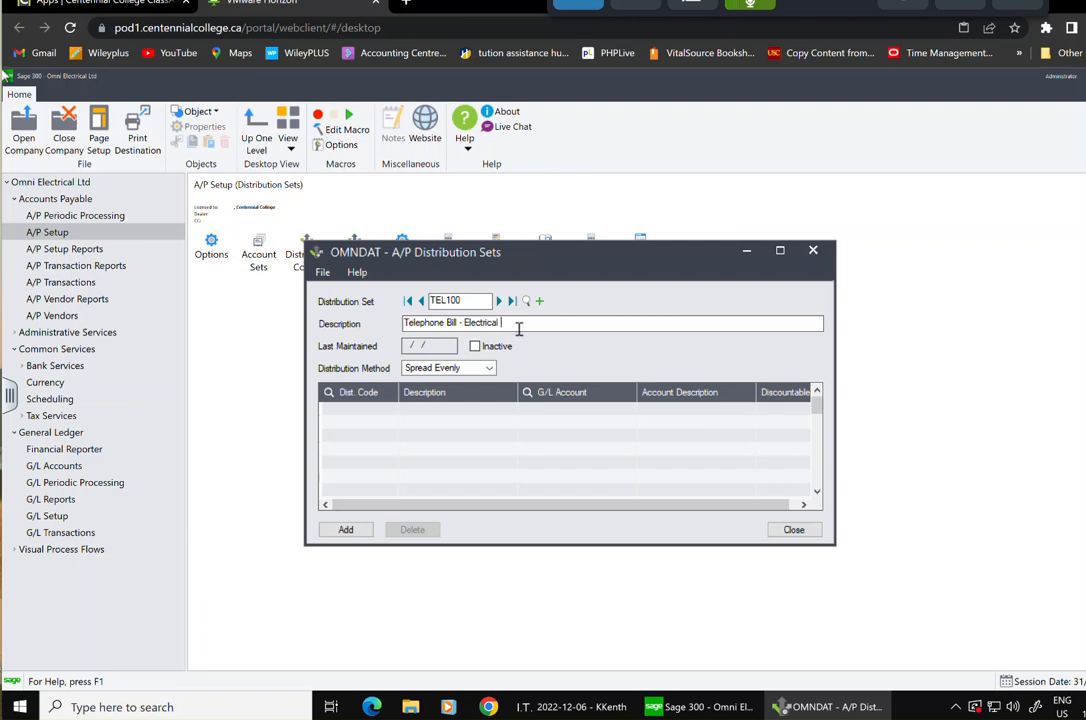
pyautogui.write('Division')
pyautogui.press('Tab')
# Set the distribution method of set TEL100 to Fixed Percentage
pyautogui.click(489, 368)
pyautogui.click(465, 394)
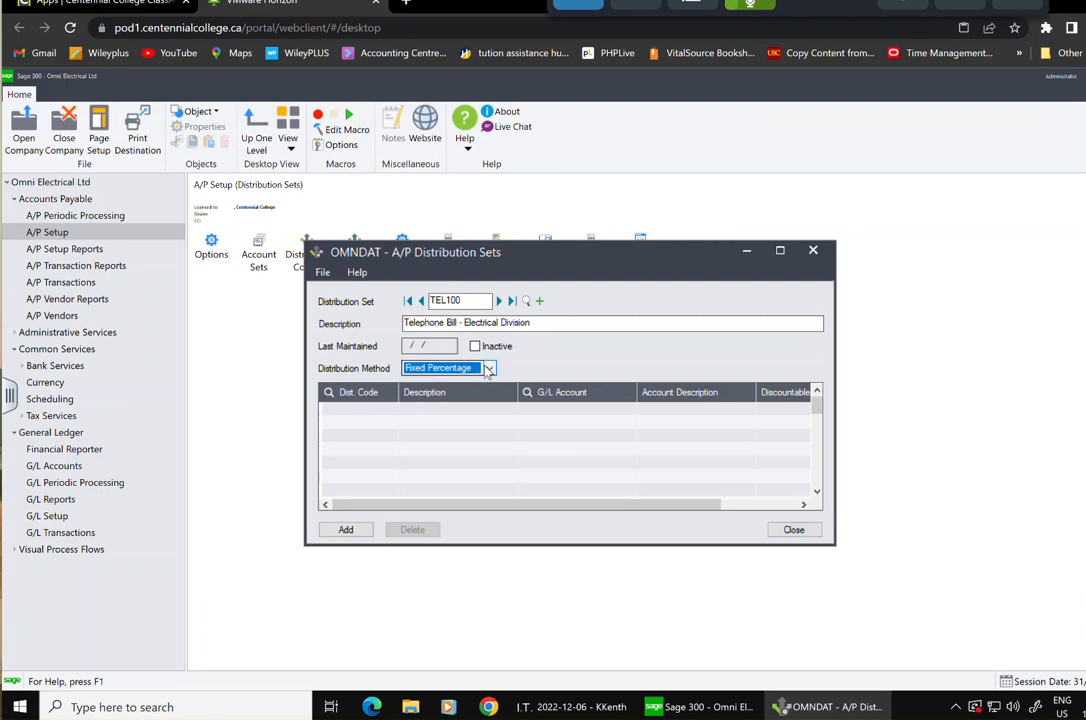
pyautogui.click(489, 368)
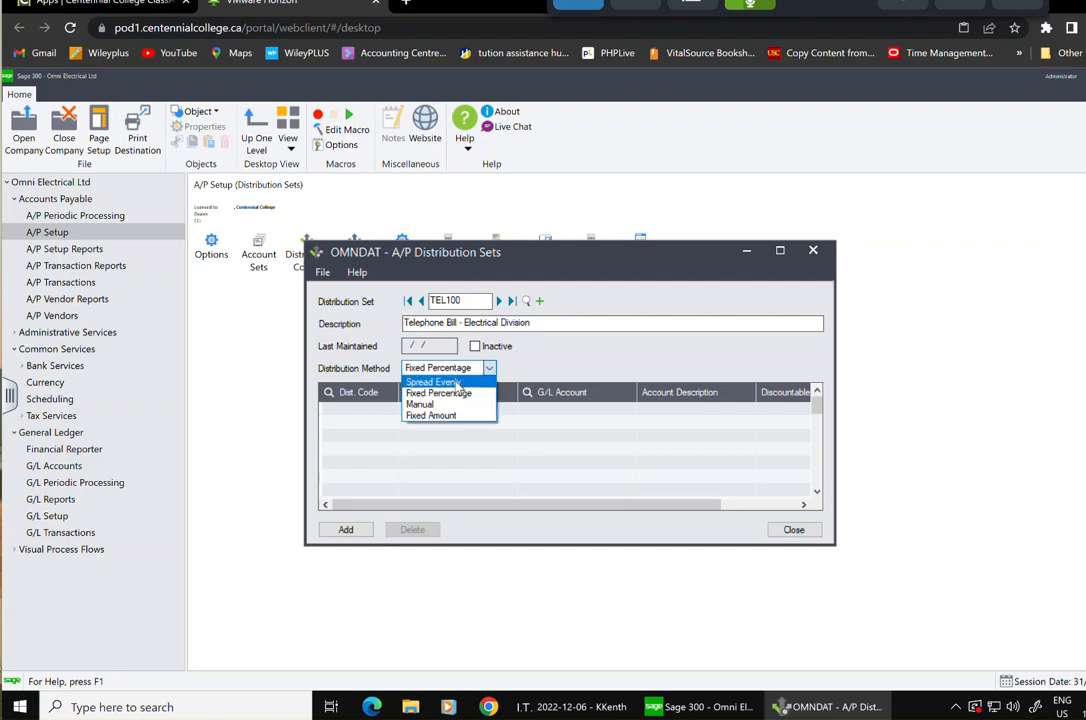
pyautogui.click(455, 383)
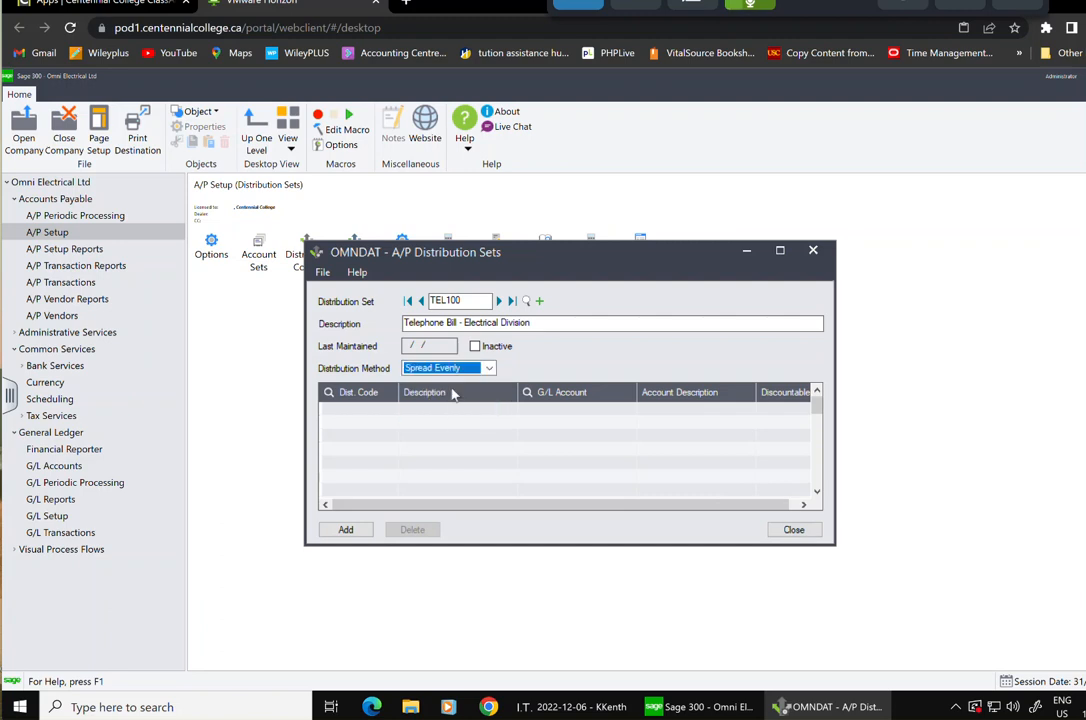
pyautogui.click(490, 368)
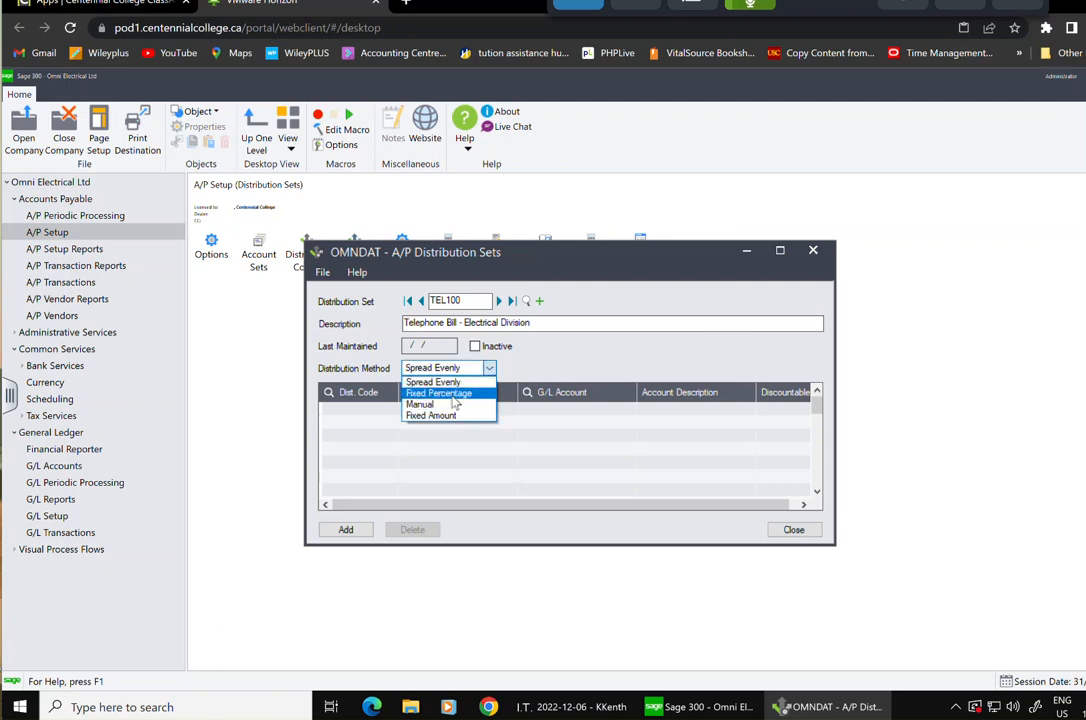
pyautogui.click(458, 394)
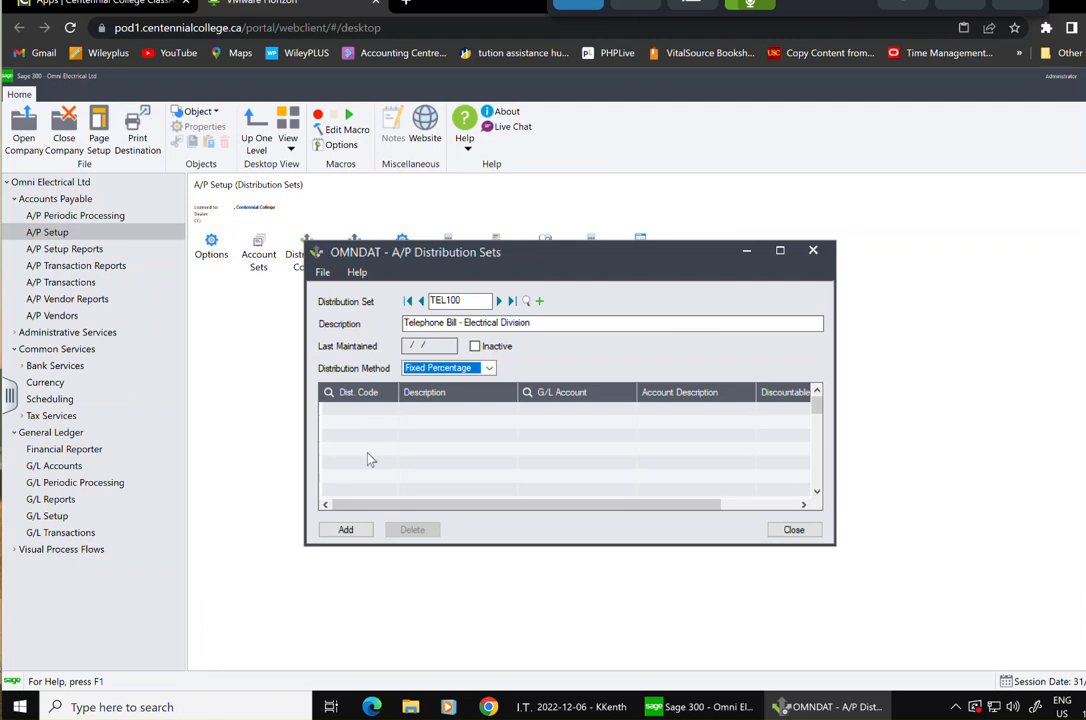
# Look up distribution code TEL100 for the set's first detail line and give it a distribution percent of 70
pyautogui.click(367, 410)
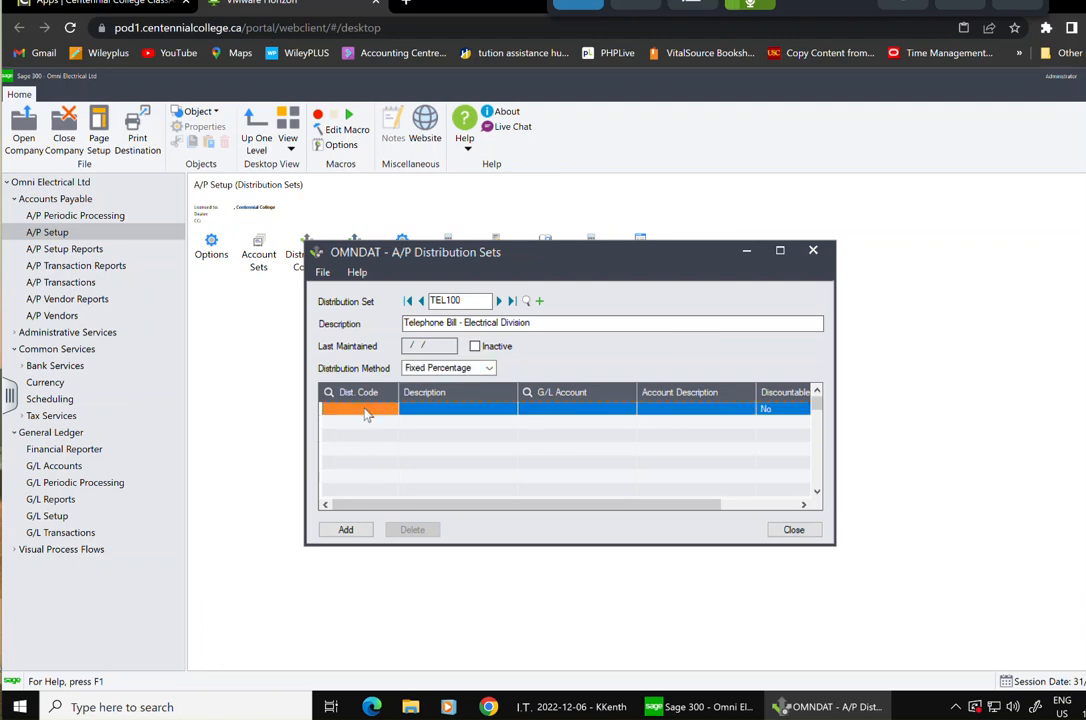
pyautogui.click(367, 414)
pyautogui.click(392, 410)
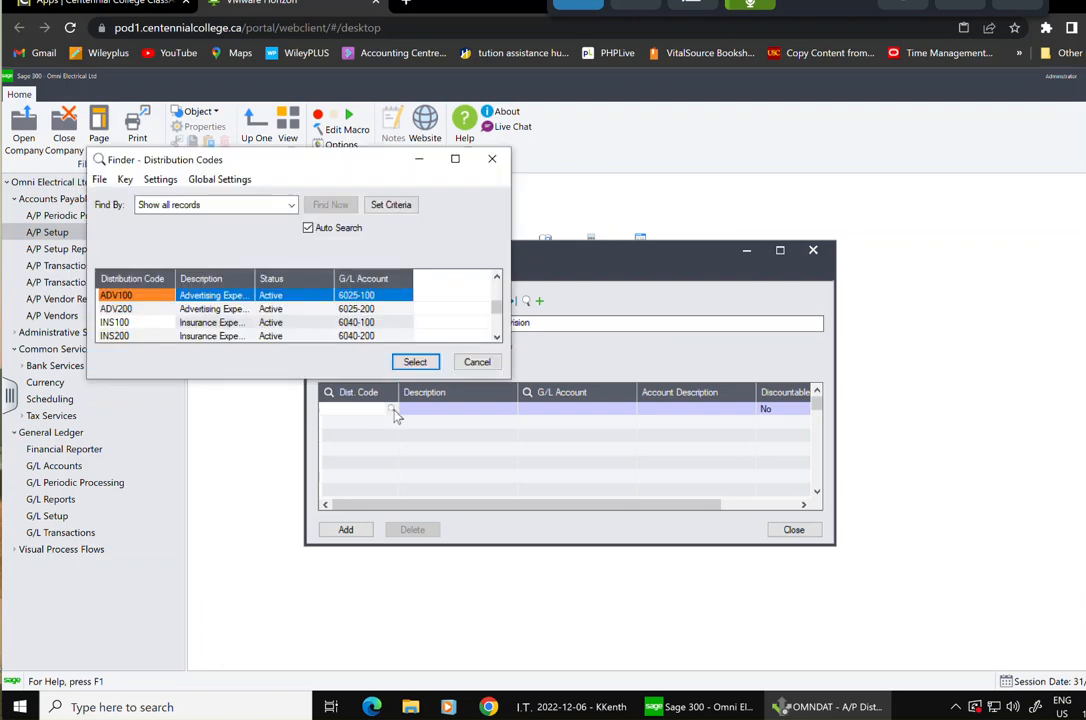
pyautogui.click(155, 321)
pyautogui.press('Down')
pyautogui.press('Down')
pyautogui.press('Down')
pyautogui.press('Down')
pyautogui.press('Down')
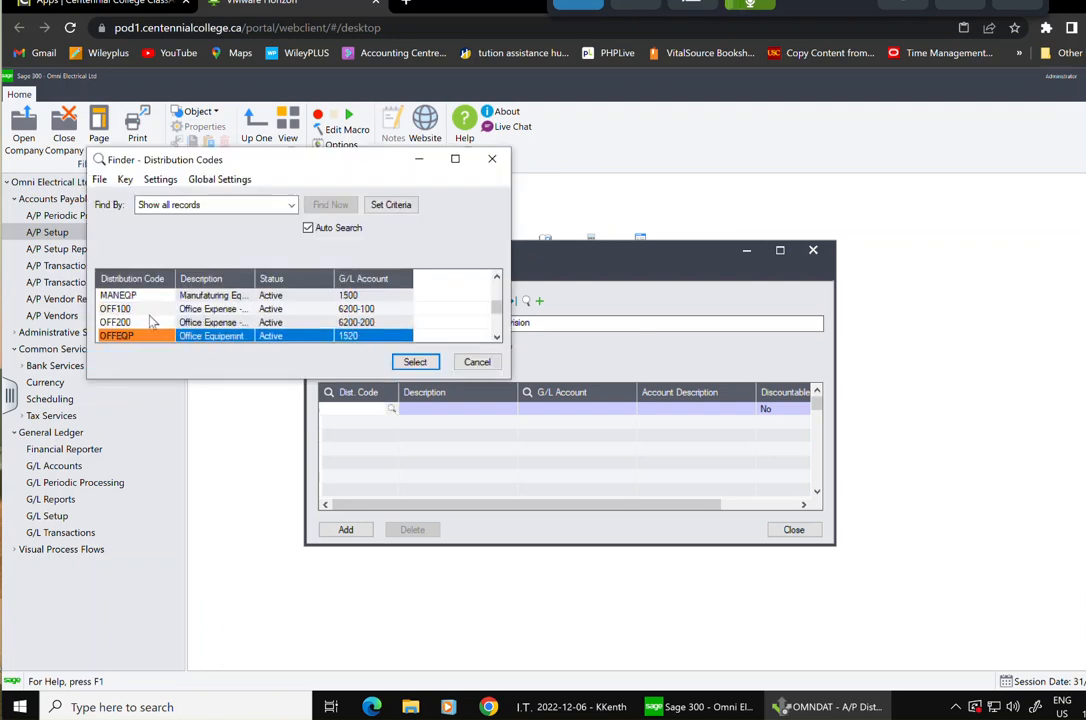
pyautogui.press('Down')
pyautogui.press('Down')
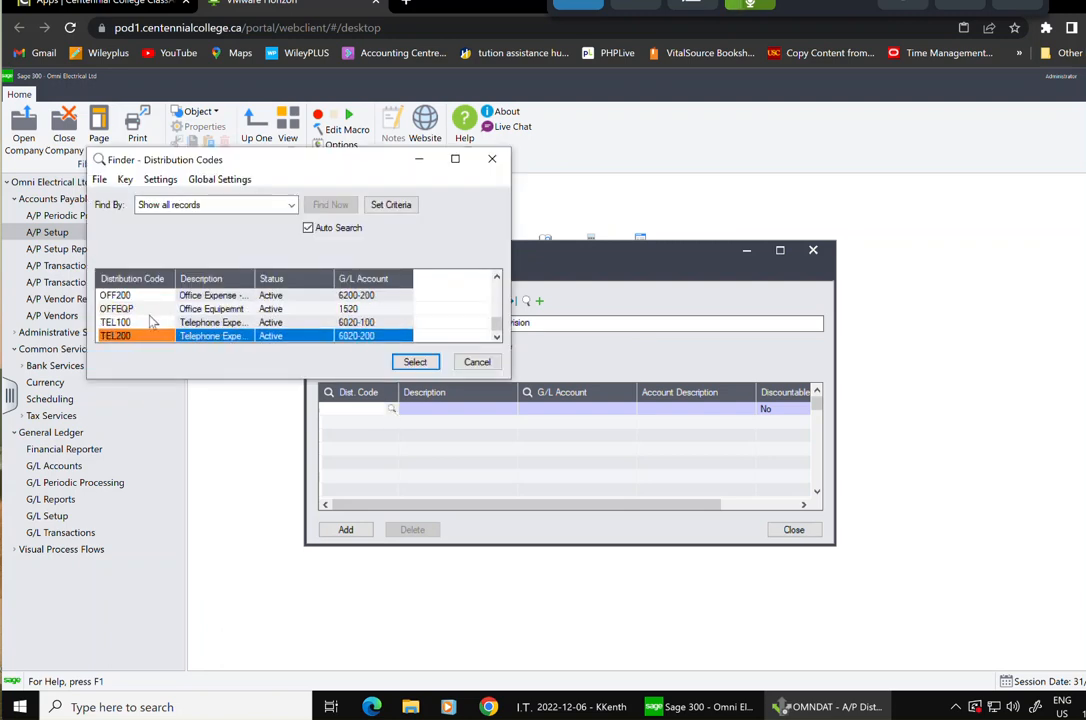
pyautogui.click(150, 322)
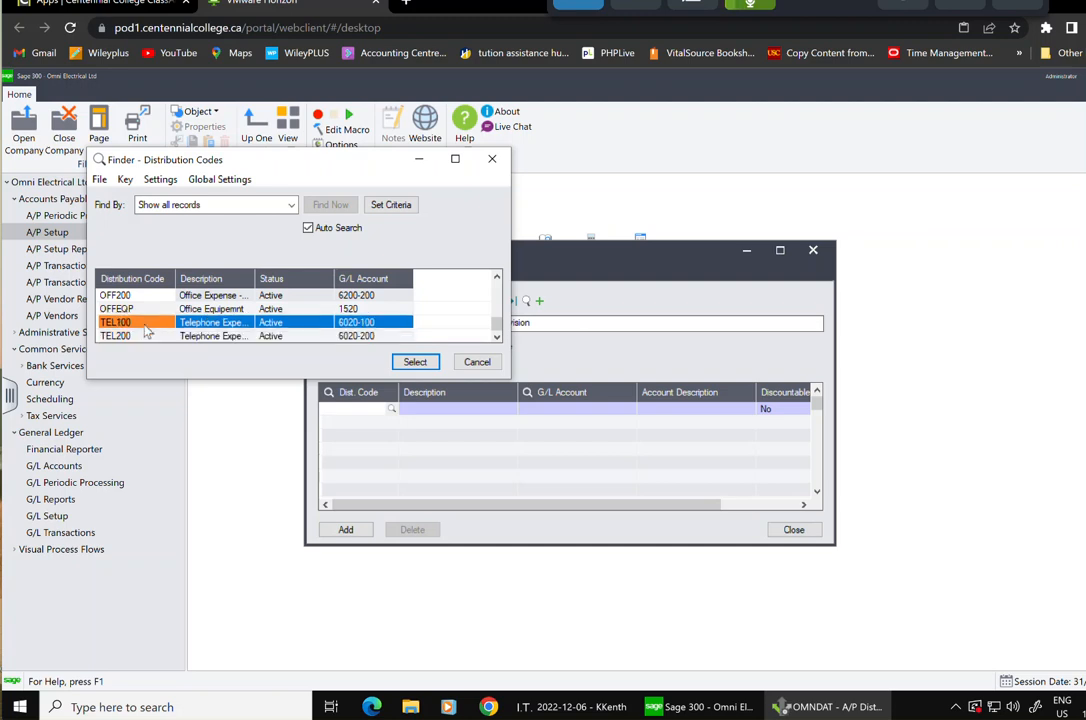
pyautogui.click(418, 364)
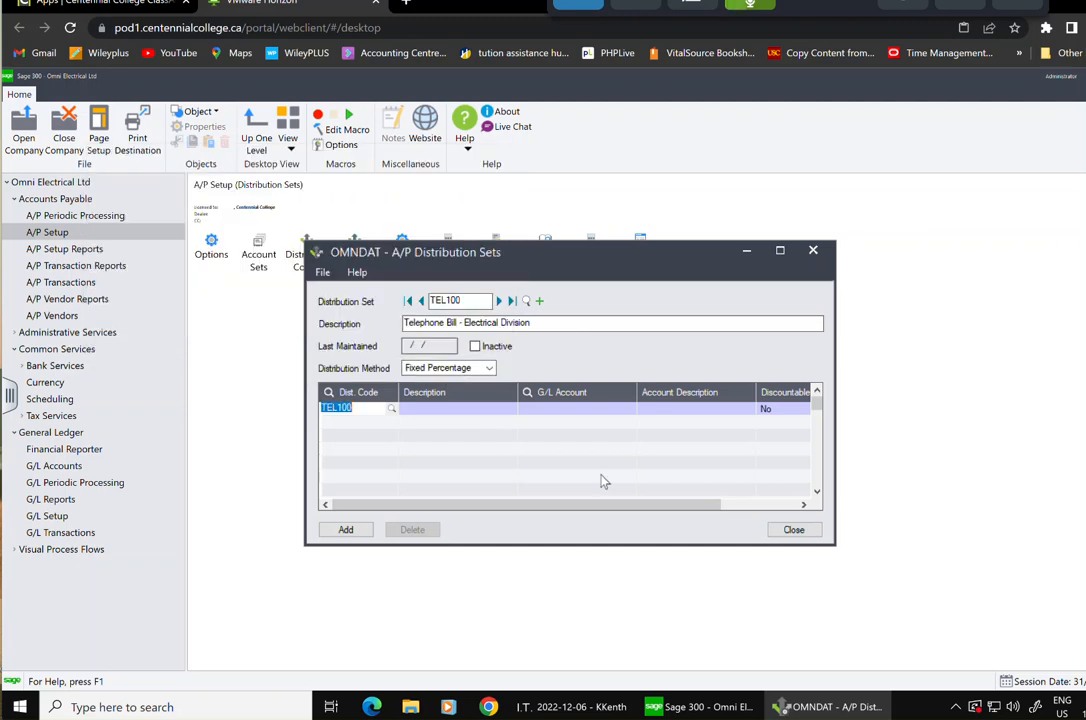
pyautogui.press('Tab')
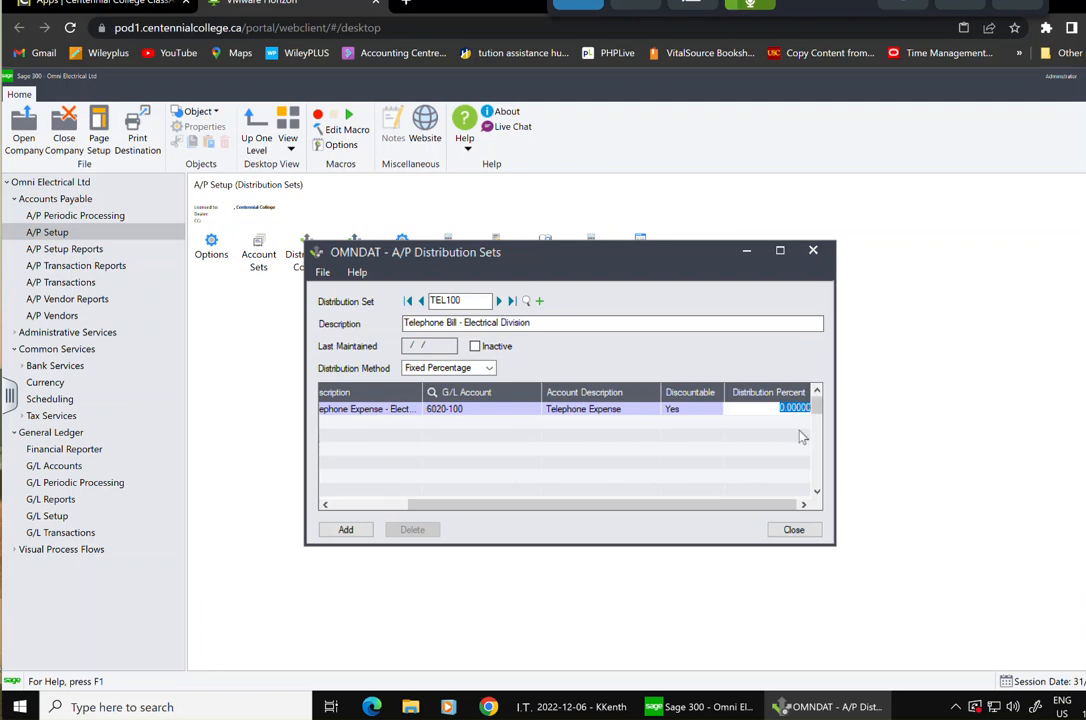
pyautogui.press('Tab')
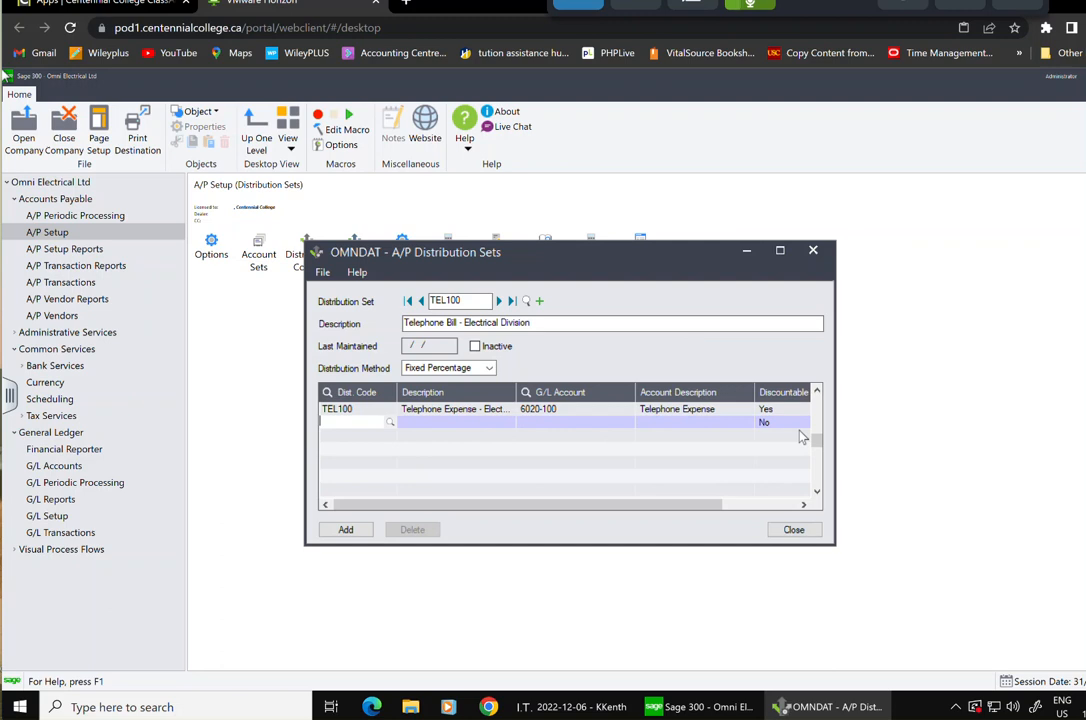
# Enter distribution code ADV100 at 30 percent on the second line and add the TEL100 distribution set
pyautogui.write('ADV100')
pyautogui.press('Tab')
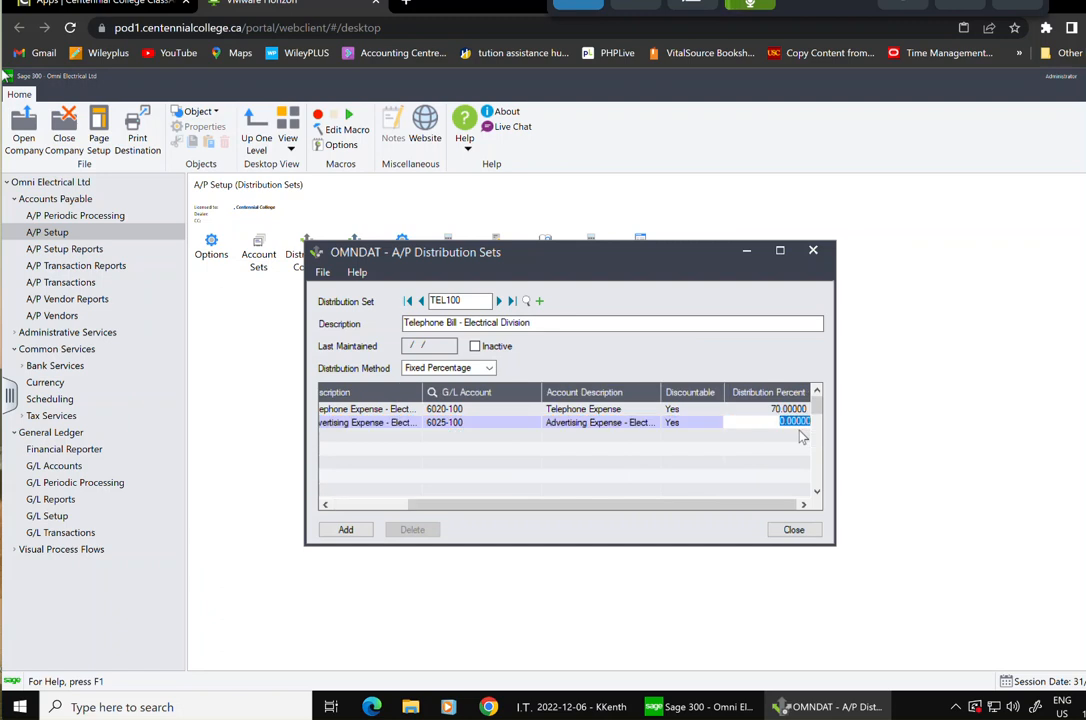
pyautogui.write('30')
pyautogui.click(345, 529)
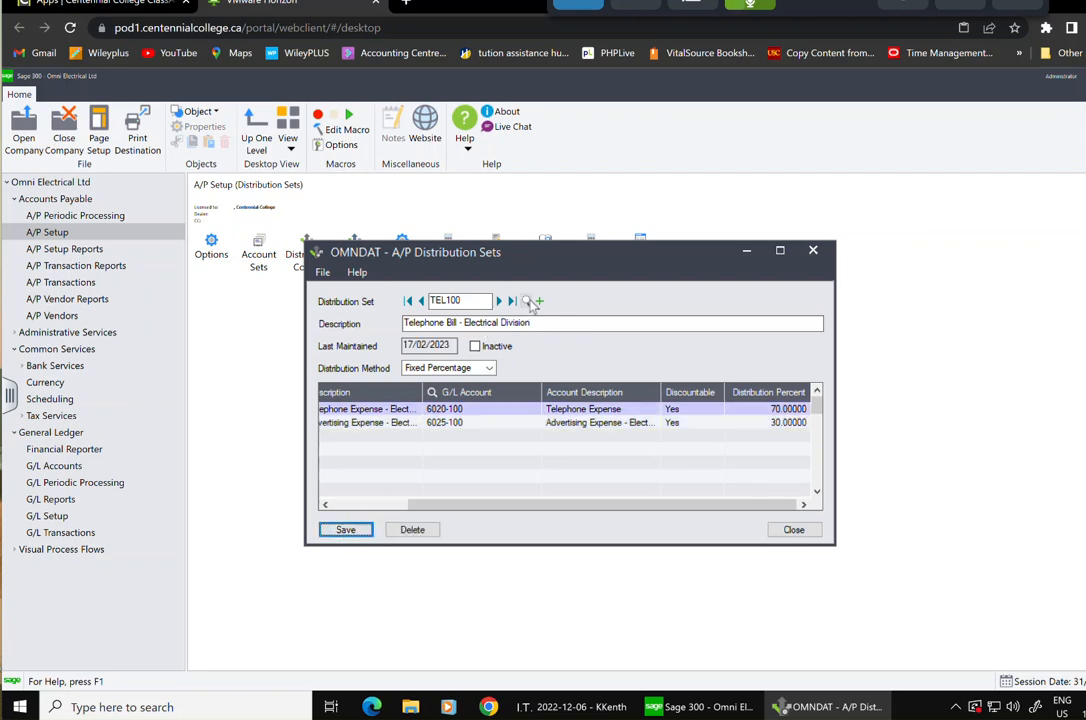
# Start a new distribution set TEL200 with the description "Telephone Bill -Machinery Division"
pyautogui.click(524, 301)
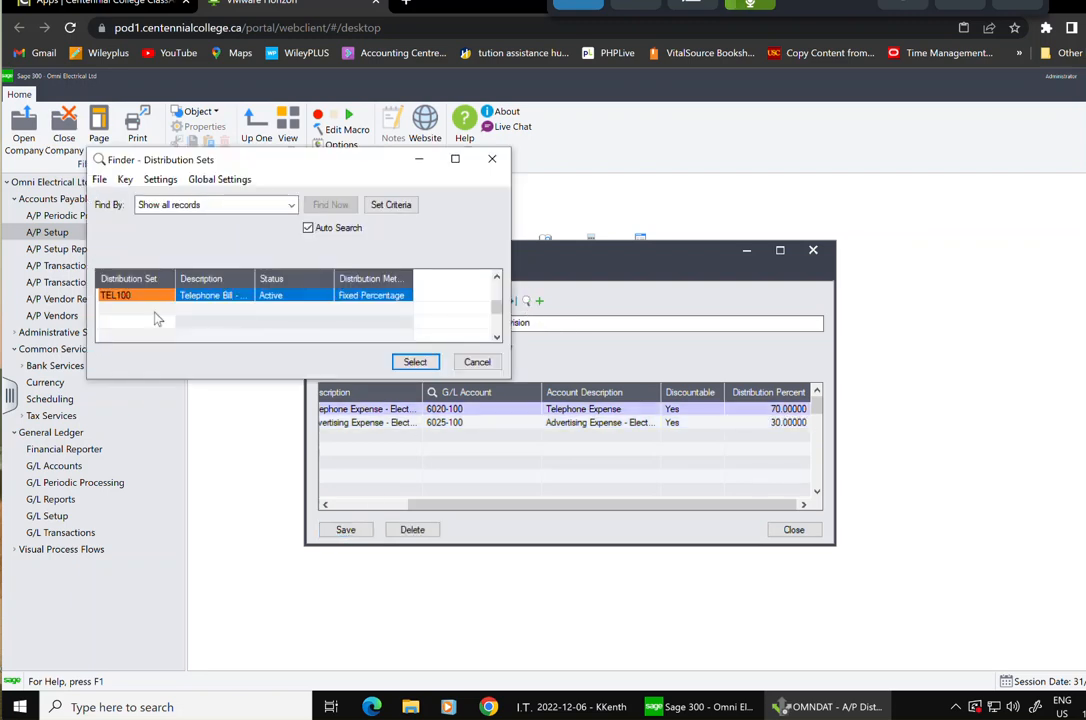
pyautogui.click(477, 361)
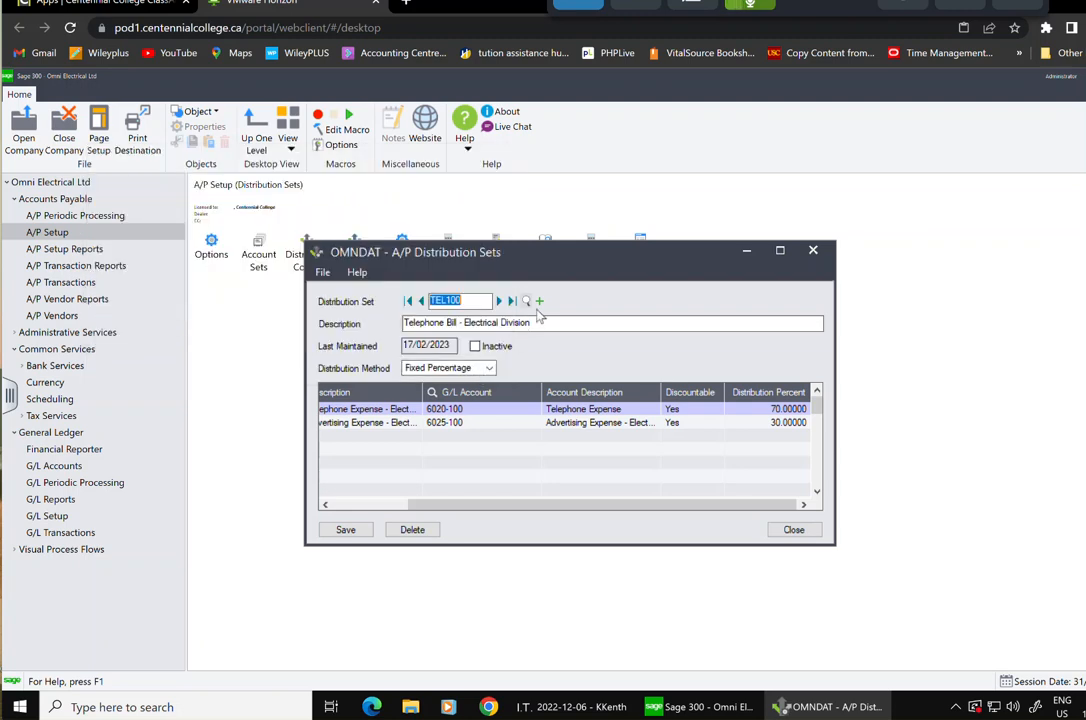
pyautogui.click(539, 301)
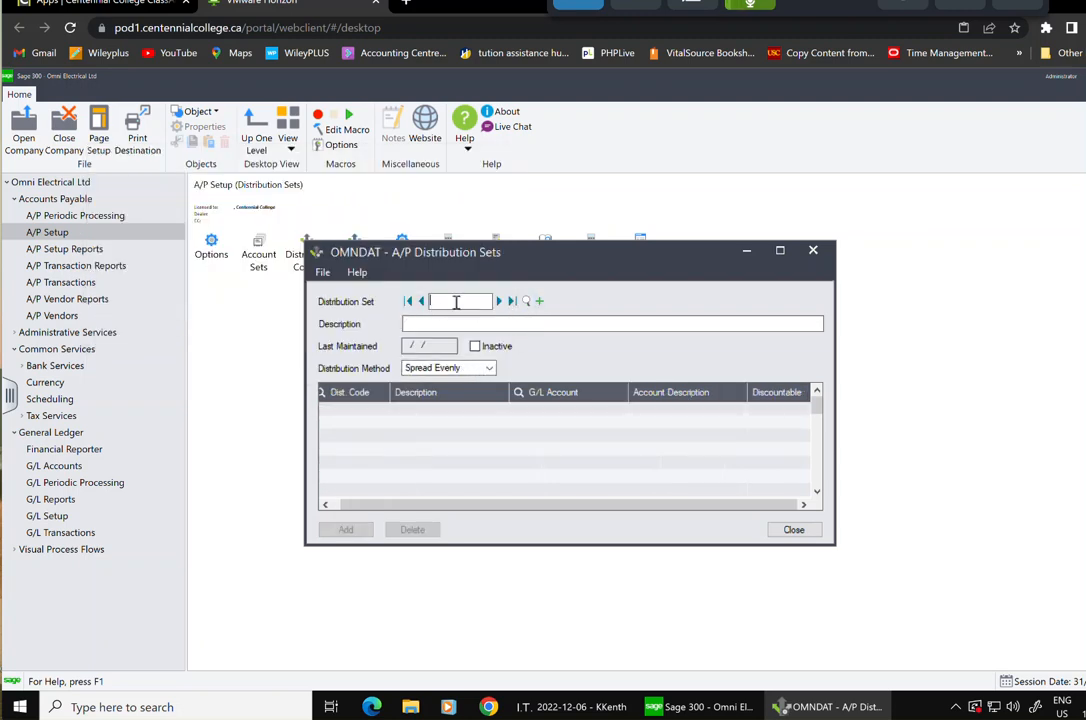
pyautogui.write('TEL200')
pyautogui.click(493, 322)
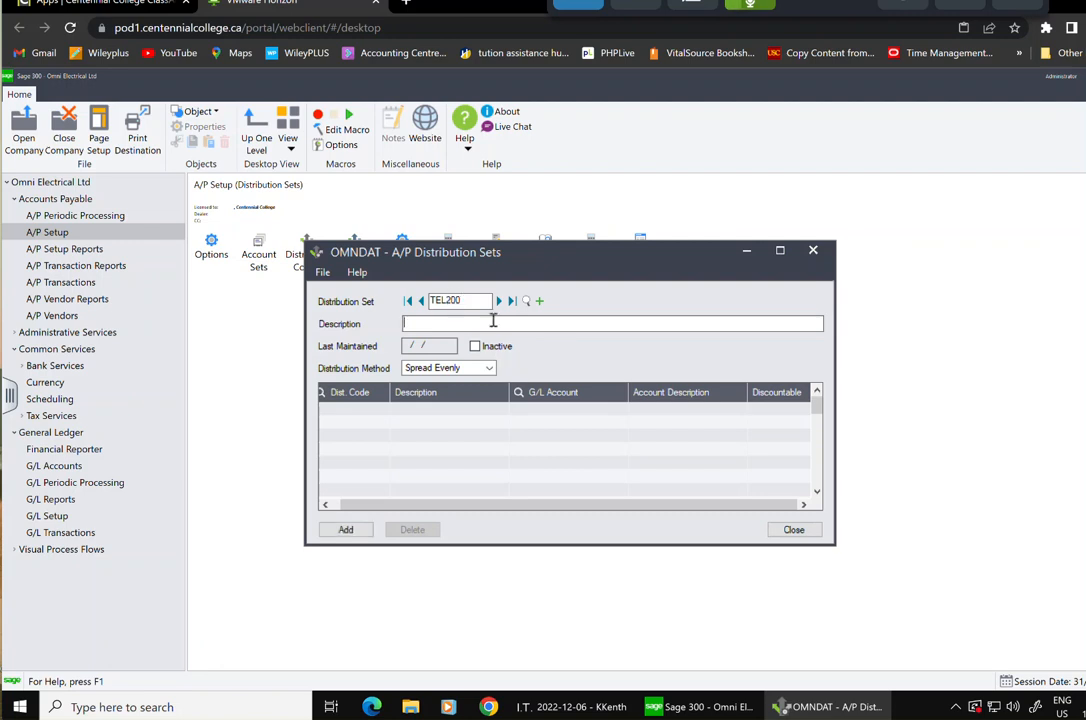
pyautogui.write('Telephone Bill -Ma')
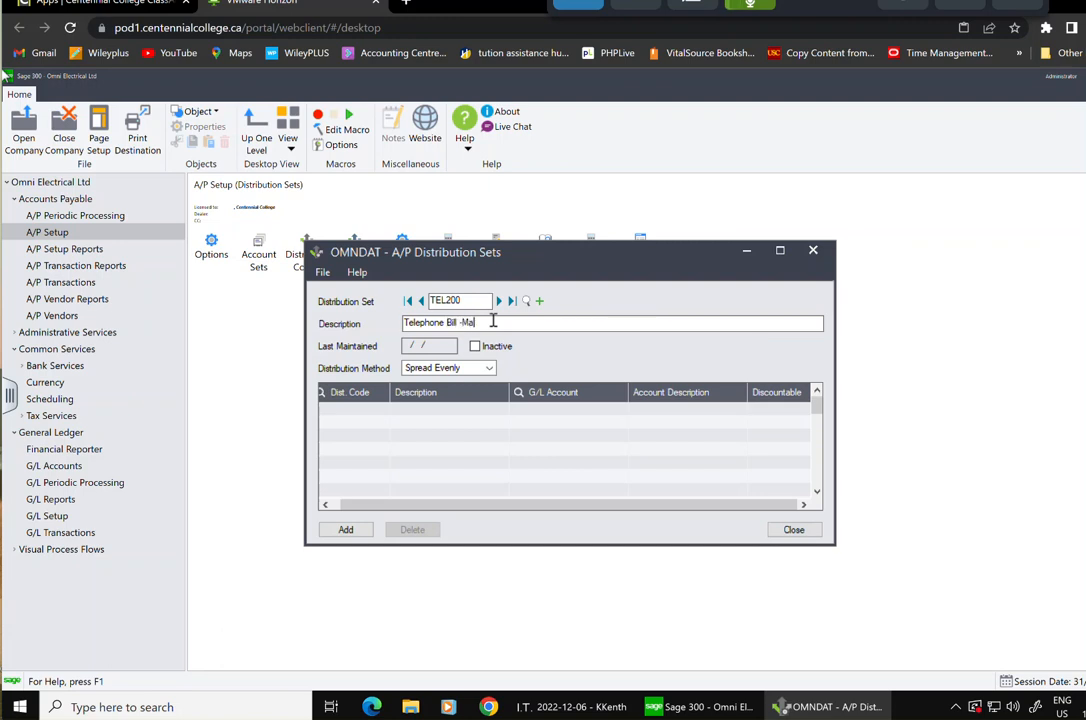
pyautogui.write('chinery Division')
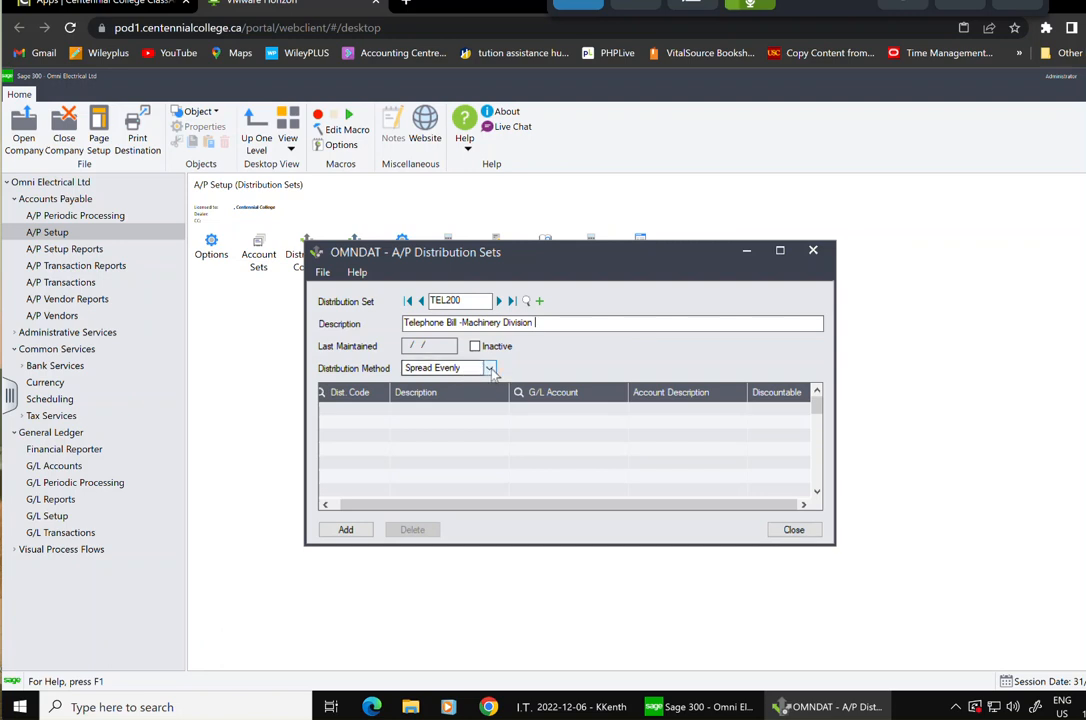
# Enter distribution codes TEL200 and ADV200 as the detail lines of set TEL200
pyautogui.click(369, 410)
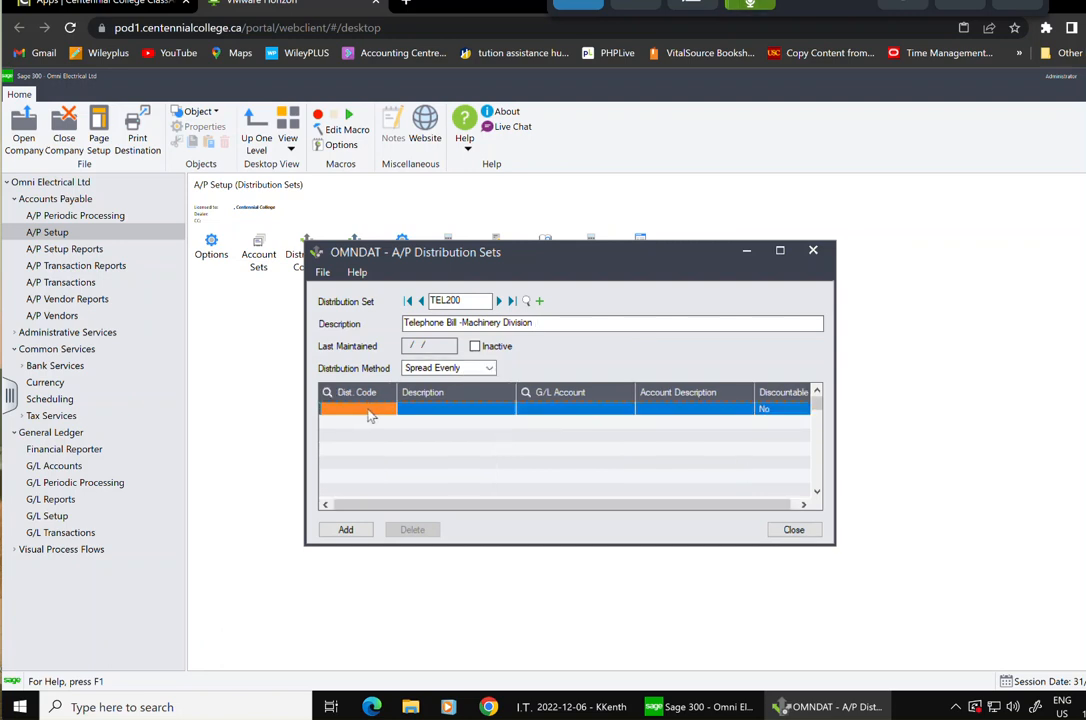
pyautogui.write('TEL')
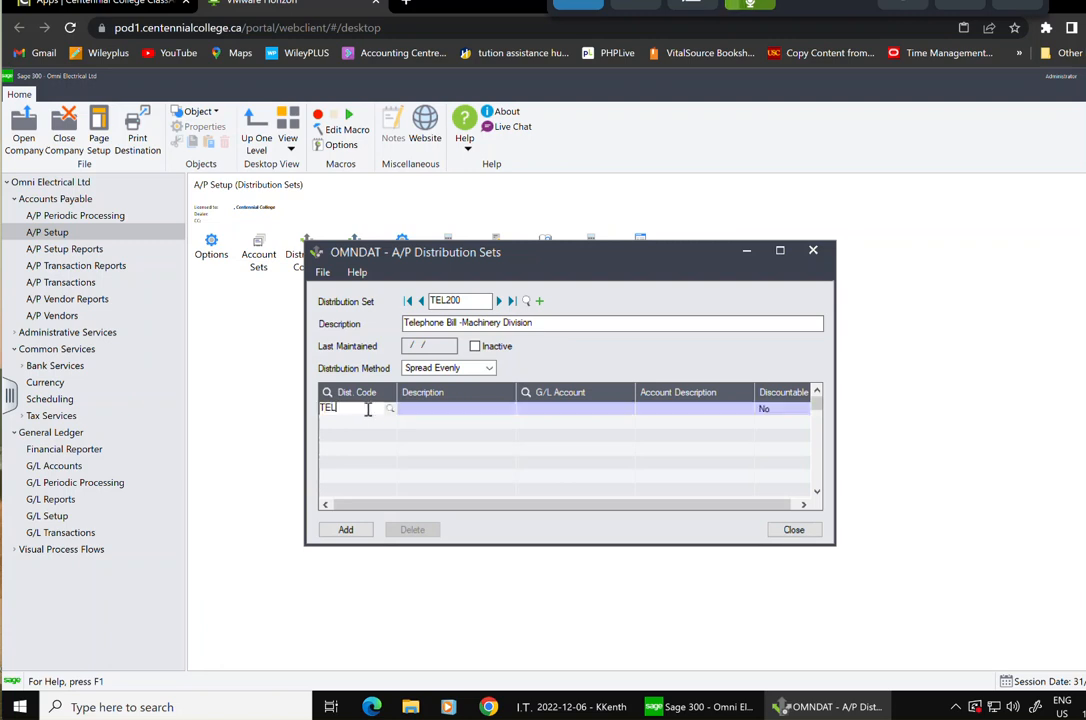
pyautogui.write('200')
pyautogui.press('Return')
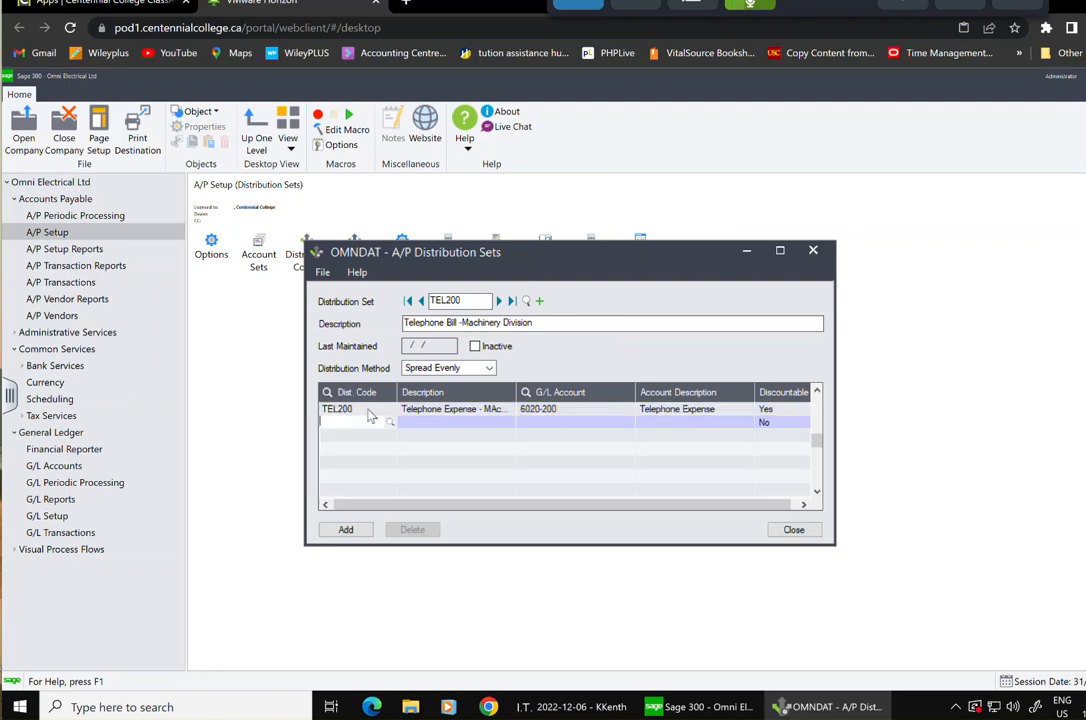
pyautogui.write('ADV200')
pyautogui.press('Return')
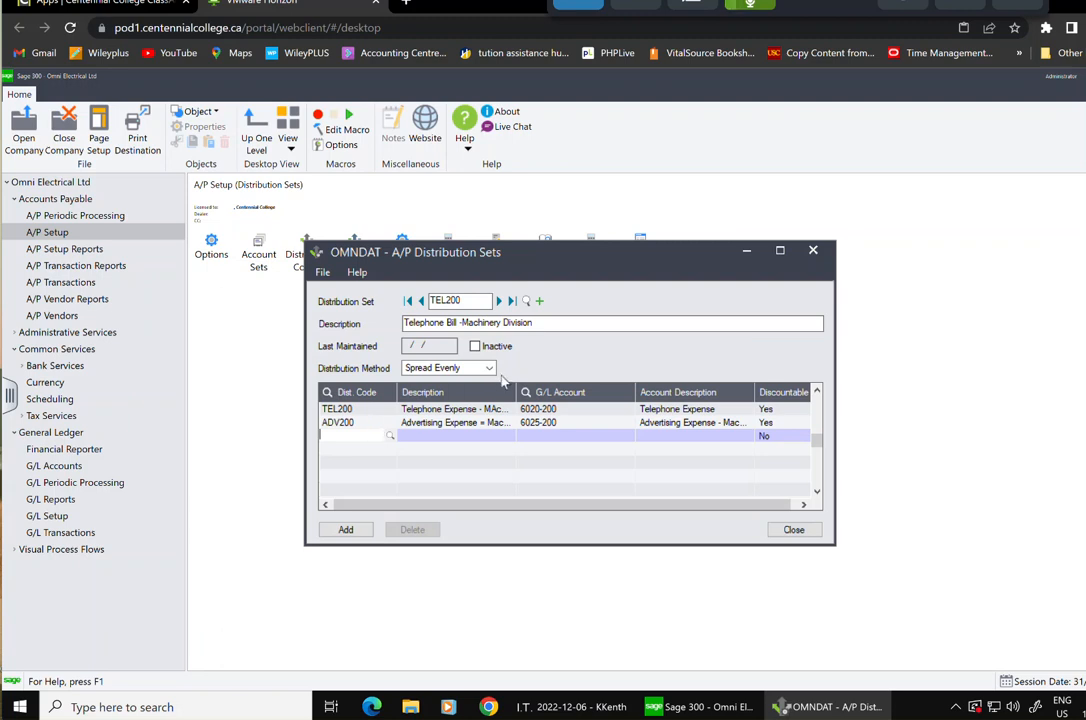
# Add the TEL200 distribution set with its detail lines and close the distribution sets window
pyautogui.click(513, 426)
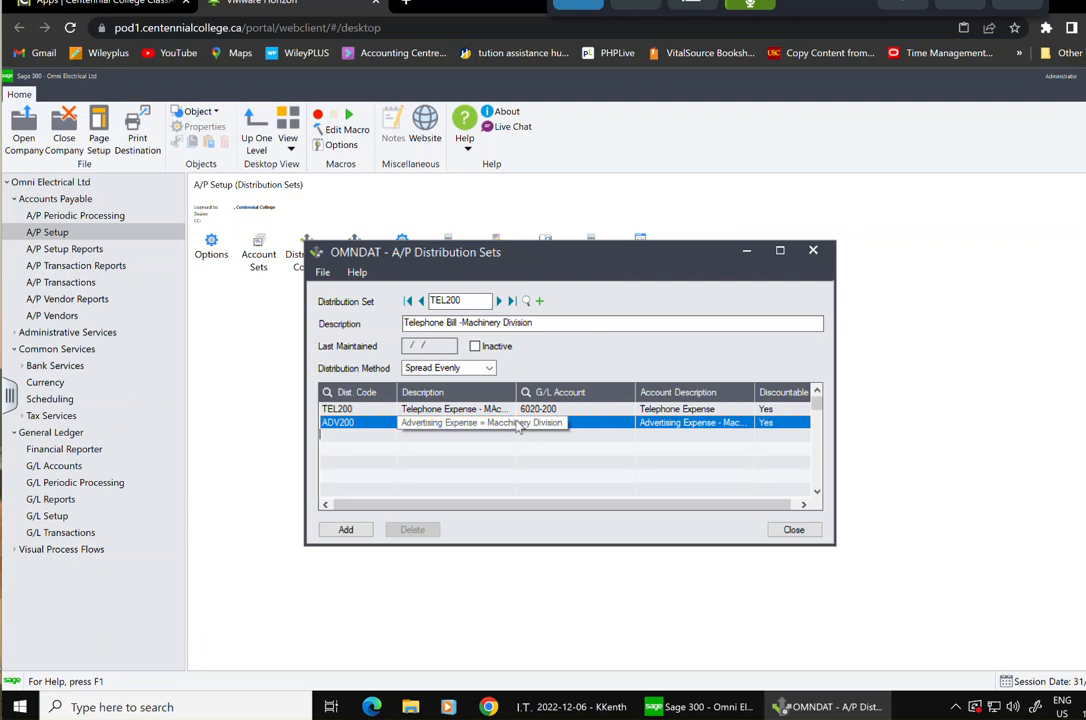
pyautogui.click(346, 530)
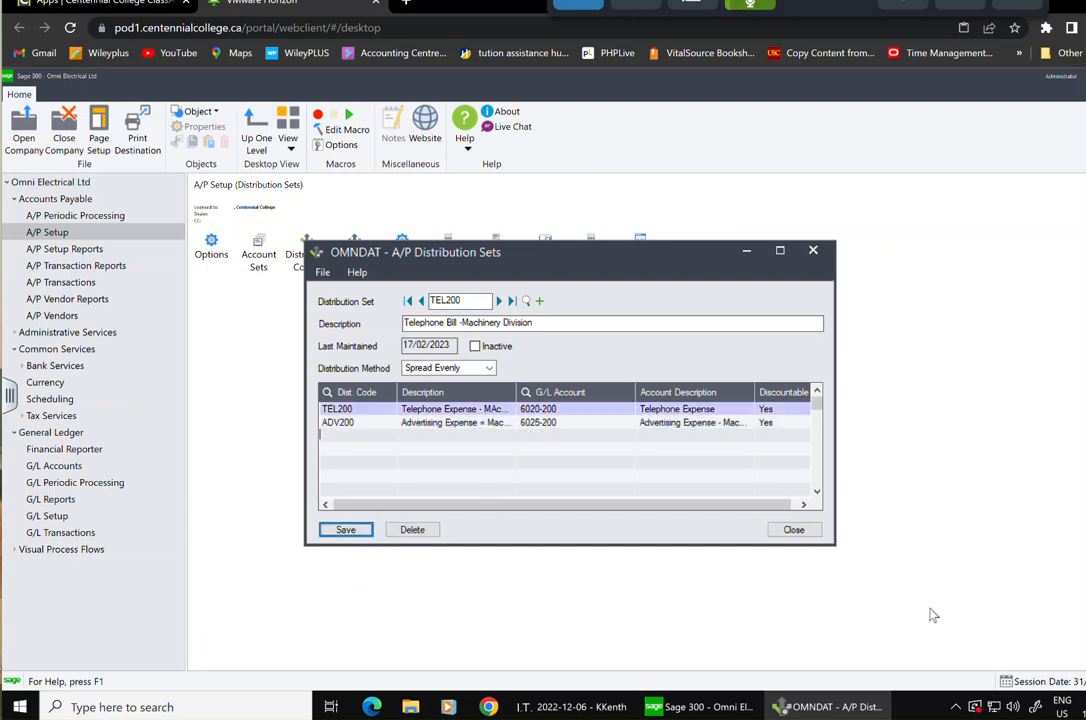
pyautogui.click(806, 534)
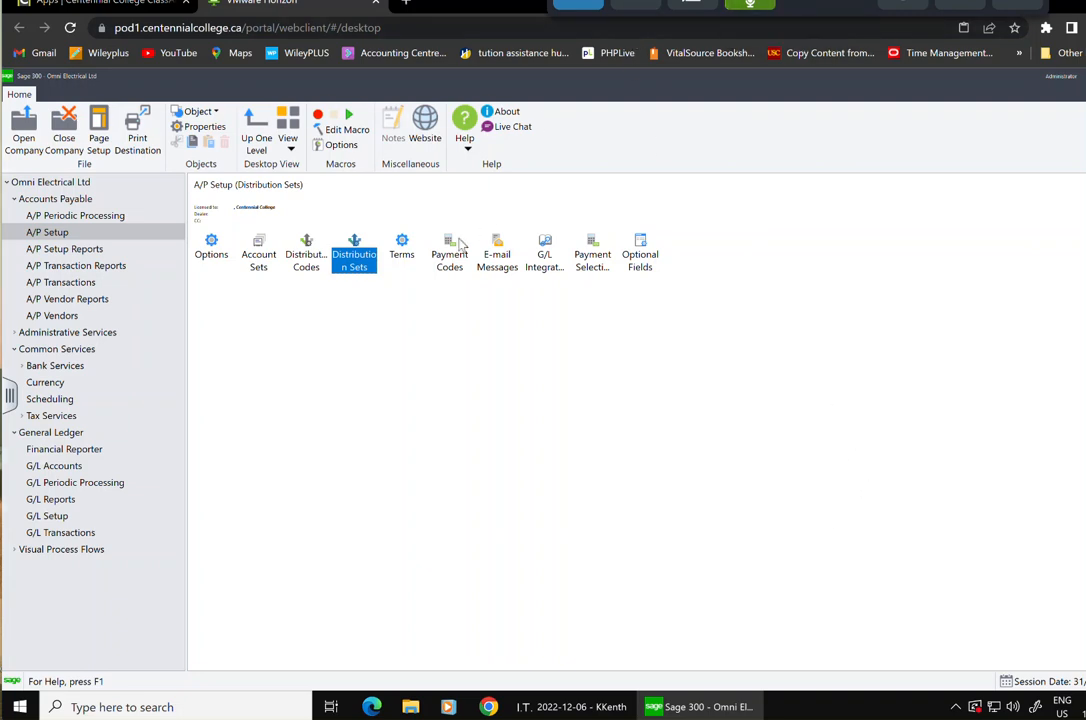
# Open the A/P Terms setup and start terms code 210 with the description "2% 10 , N30"
pyautogui.click(401, 252)
pyautogui.doubleClick(402, 252)
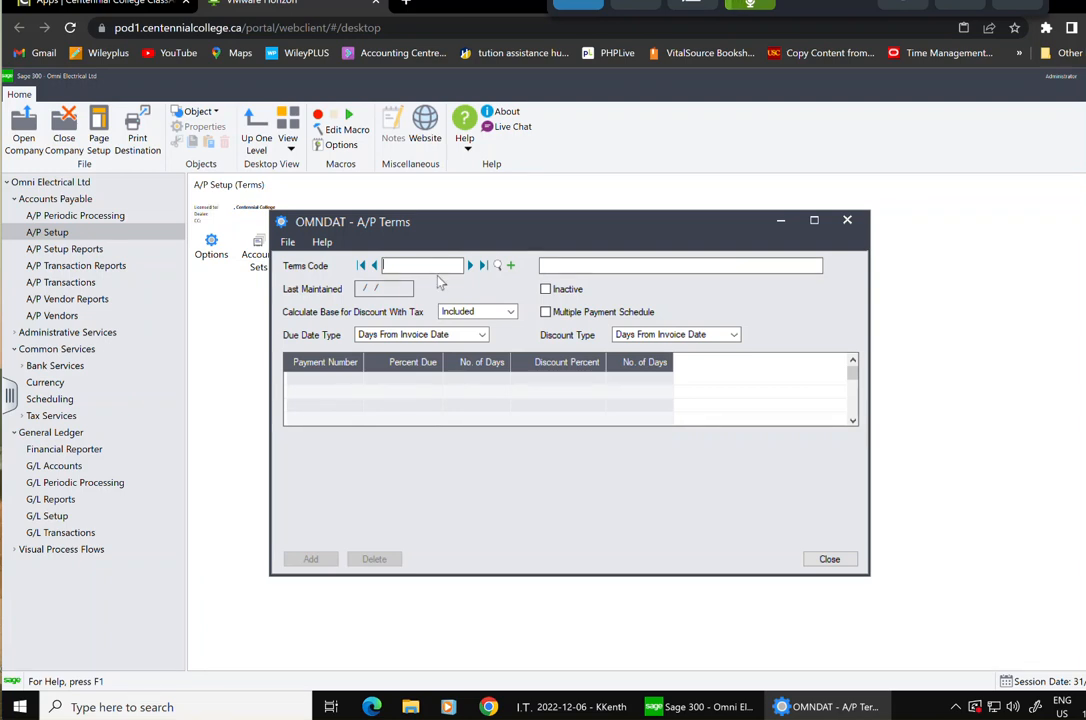
pyautogui.write('210')
pyautogui.click(605, 264)
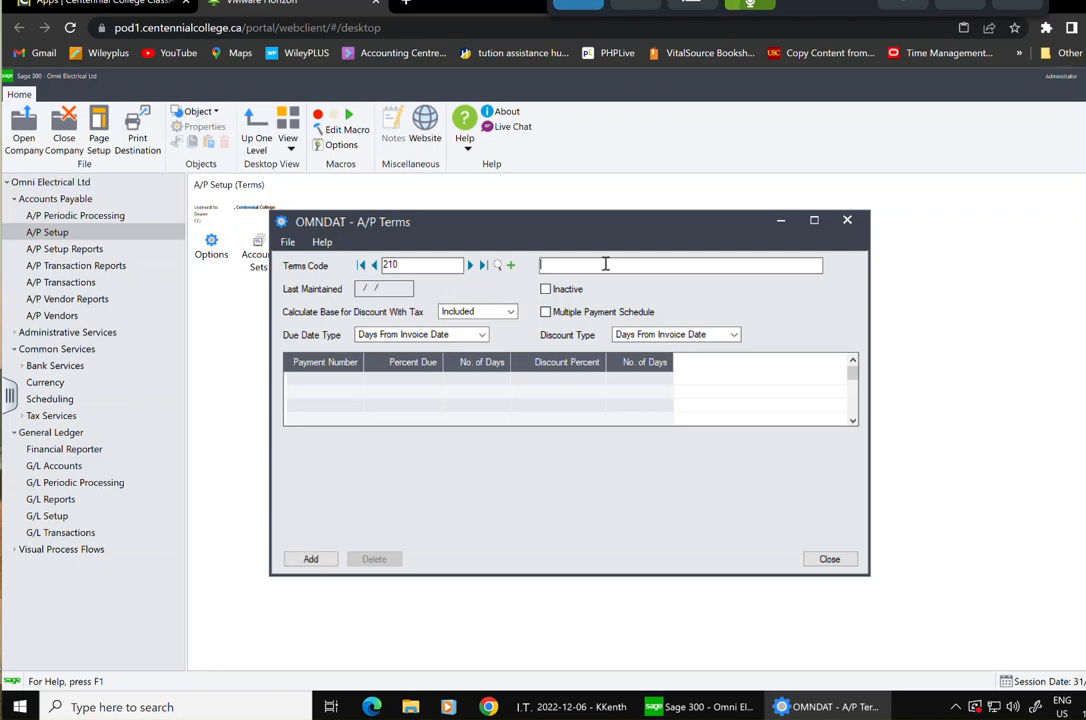
pyautogui.write('2% 10, N30')
# Set terms code 210's discount base to tax Excluded, with both due date type and discount type as Days From Invoice Date
pyautogui.click(510, 312)
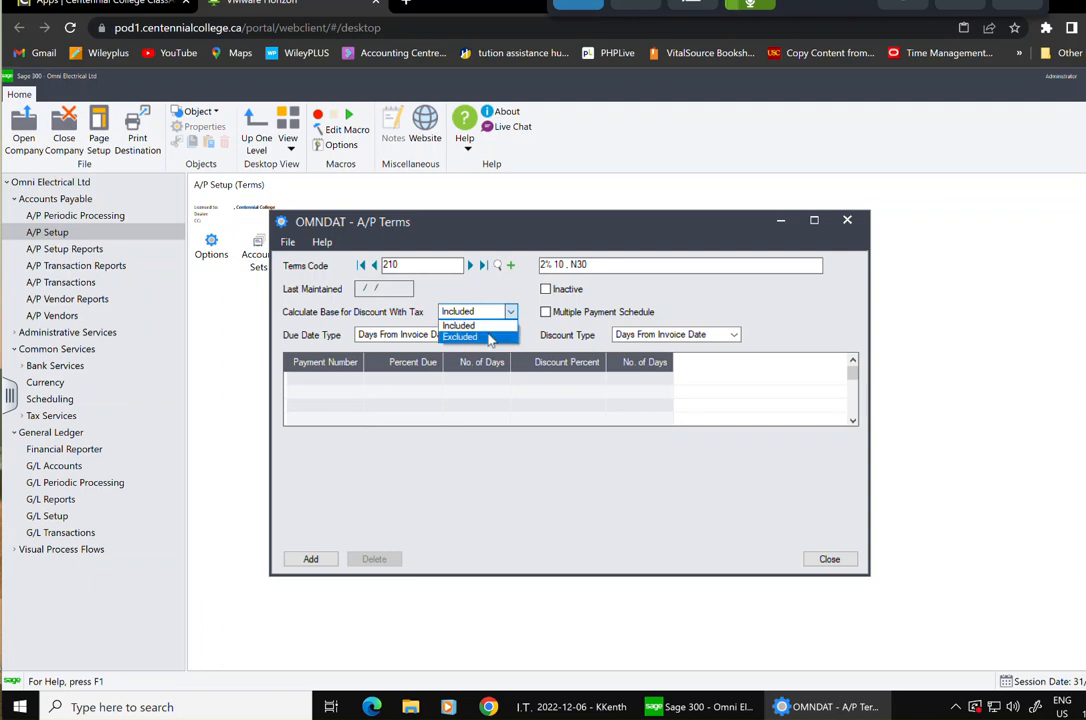
pyautogui.click(489, 337)
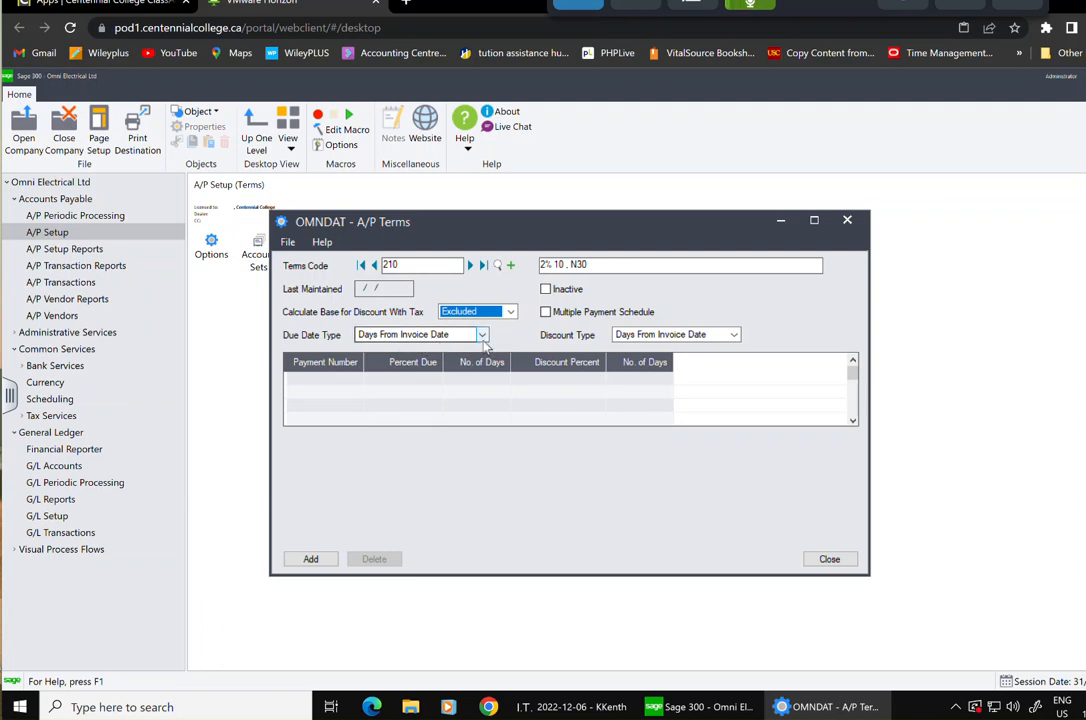
pyautogui.click(482, 334)
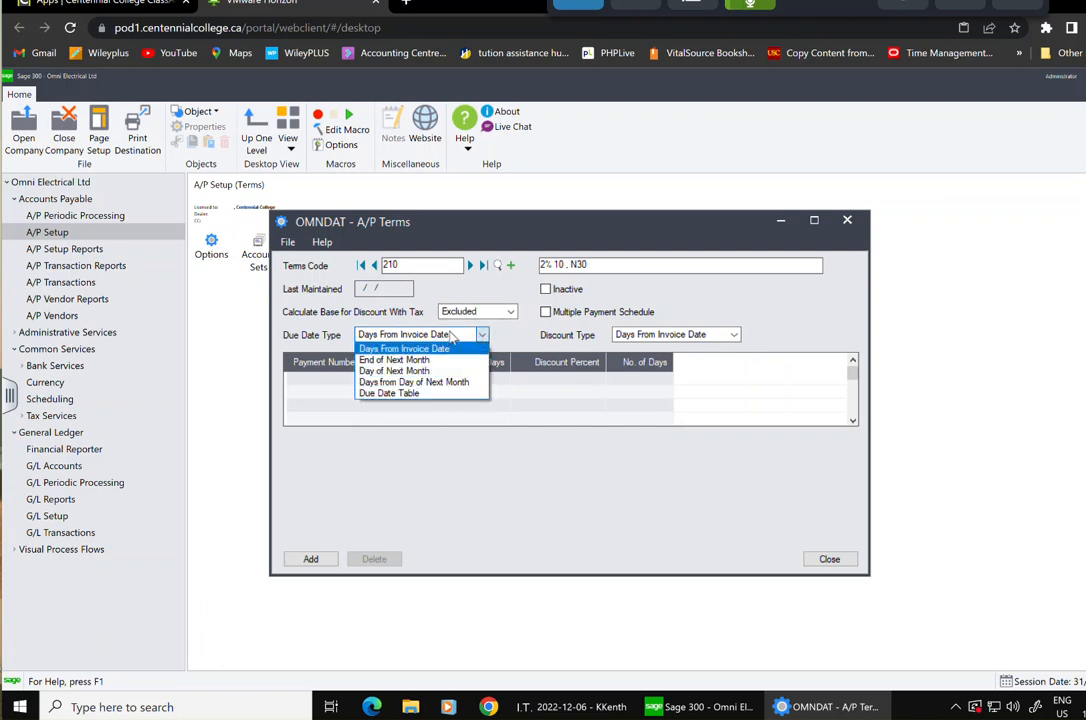
pyautogui.click(405, 348)
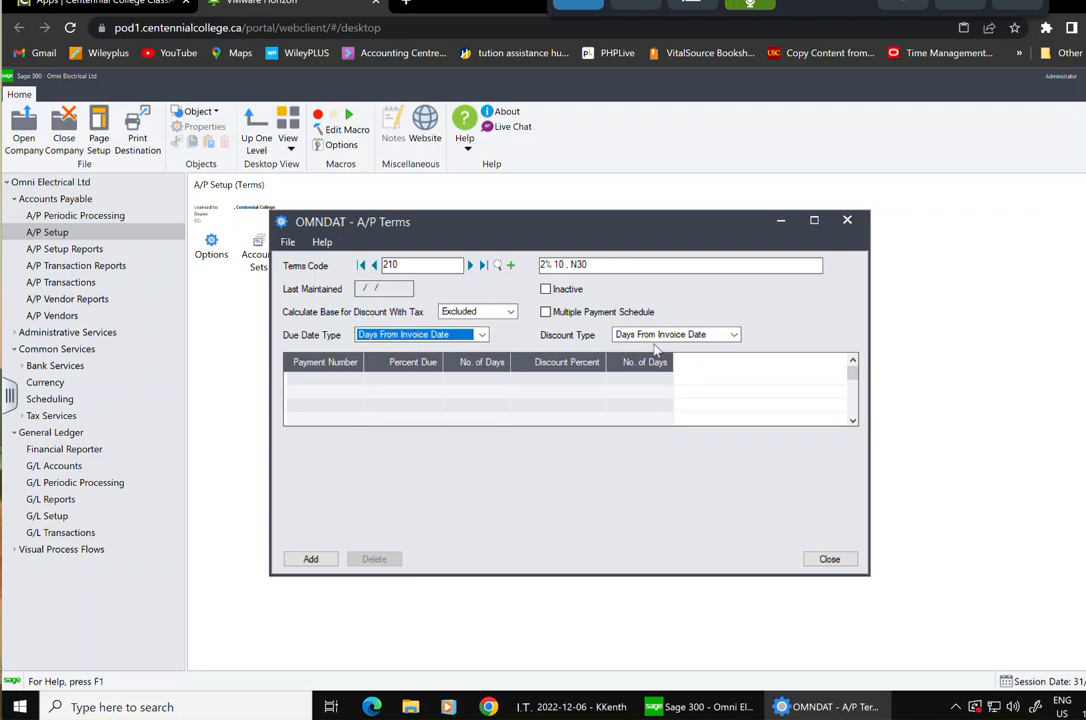
pyautogui.click(684, 336)
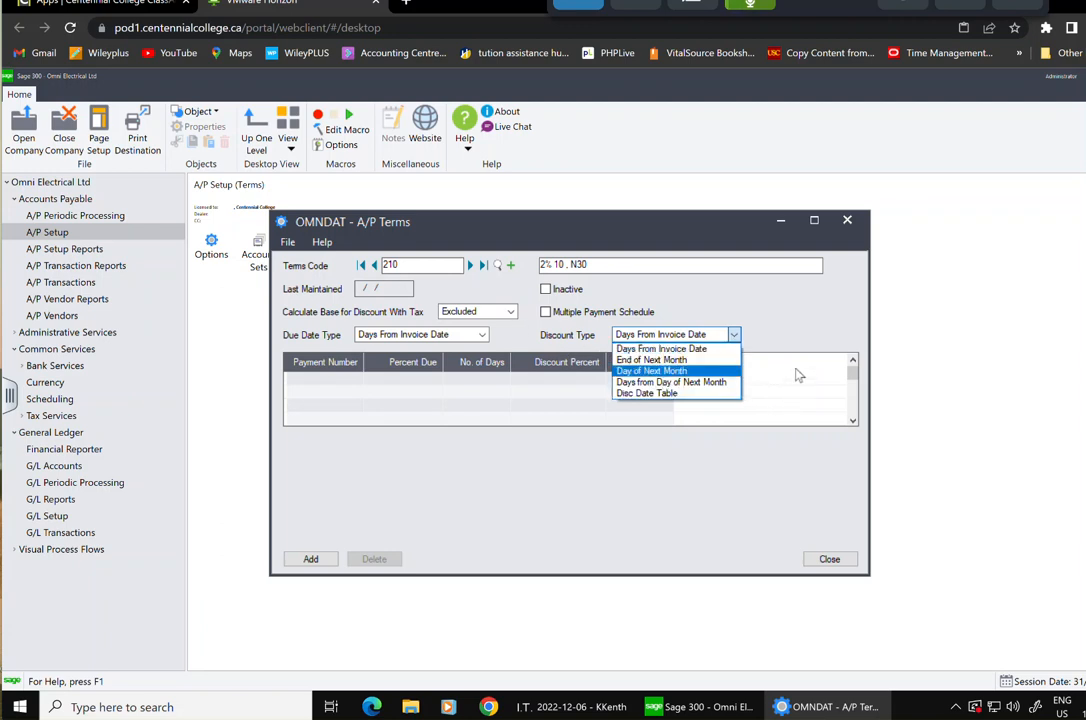
pyautogui.click(700, 347)
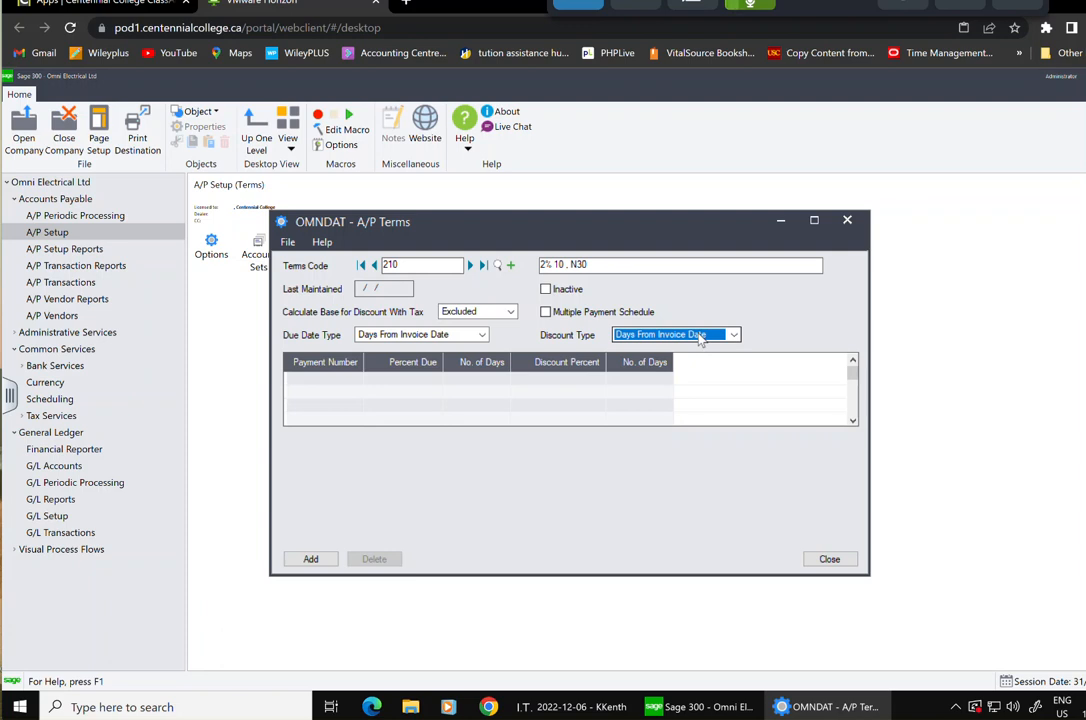
# Enter a payment line due in 30 days with a 2 percent discount within 10 days, and add terms code 210
pyautogui.click(348, 379)
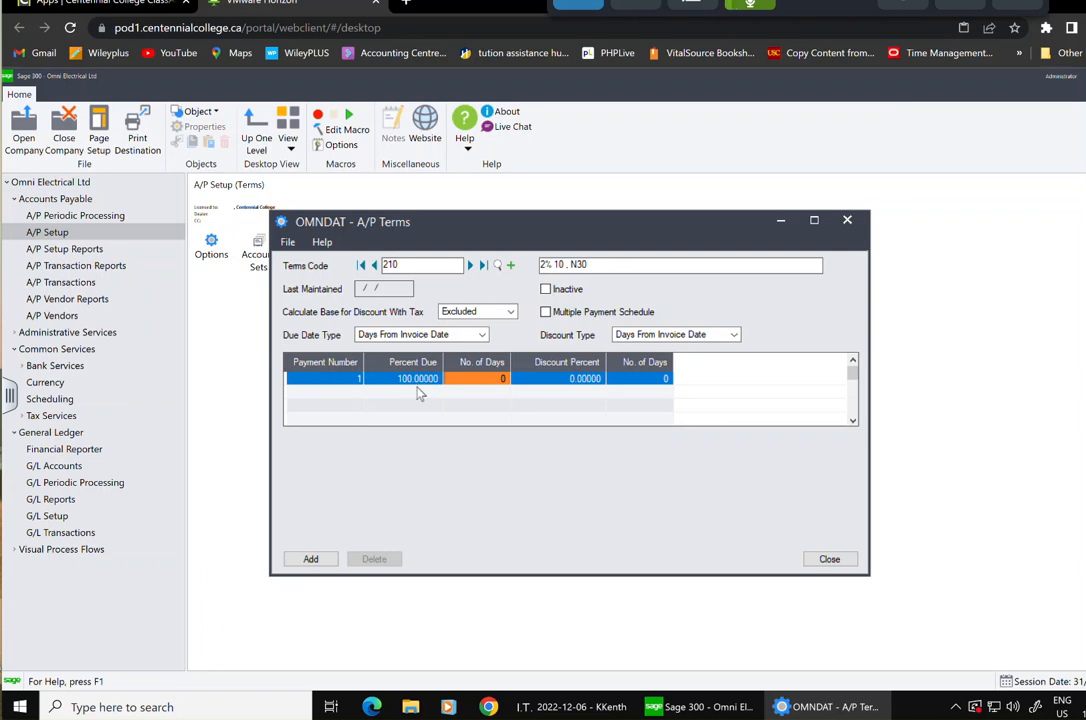
pyautogui.click(504, 379)
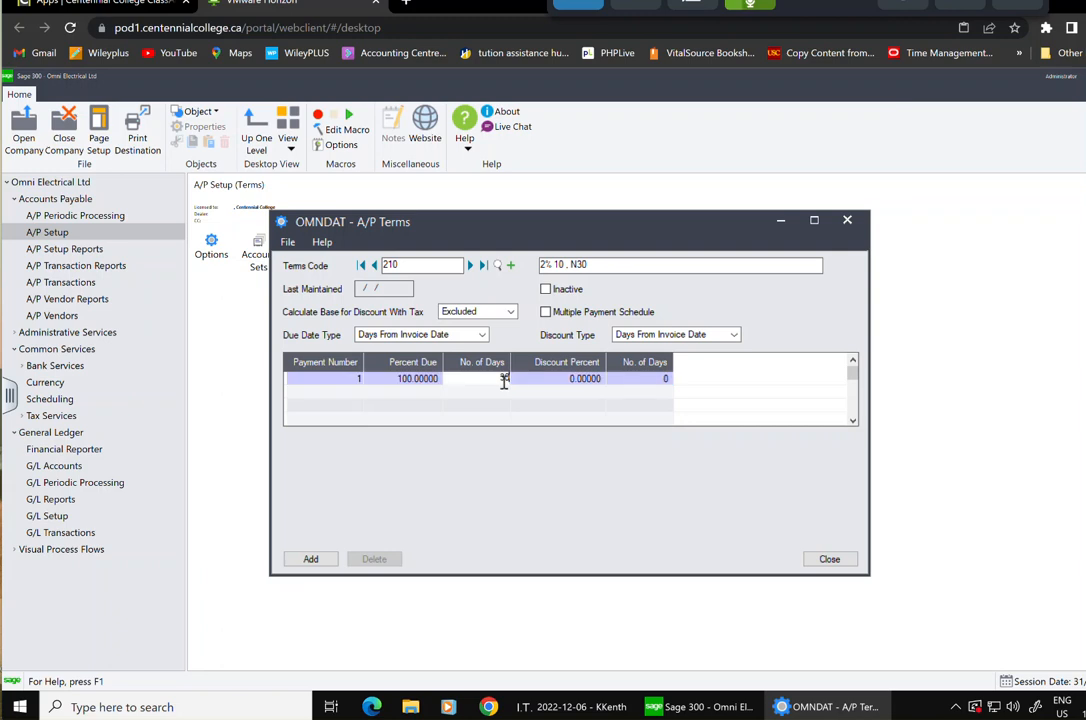
pyautogui.write('30')
pyautogui.click(579, 379)
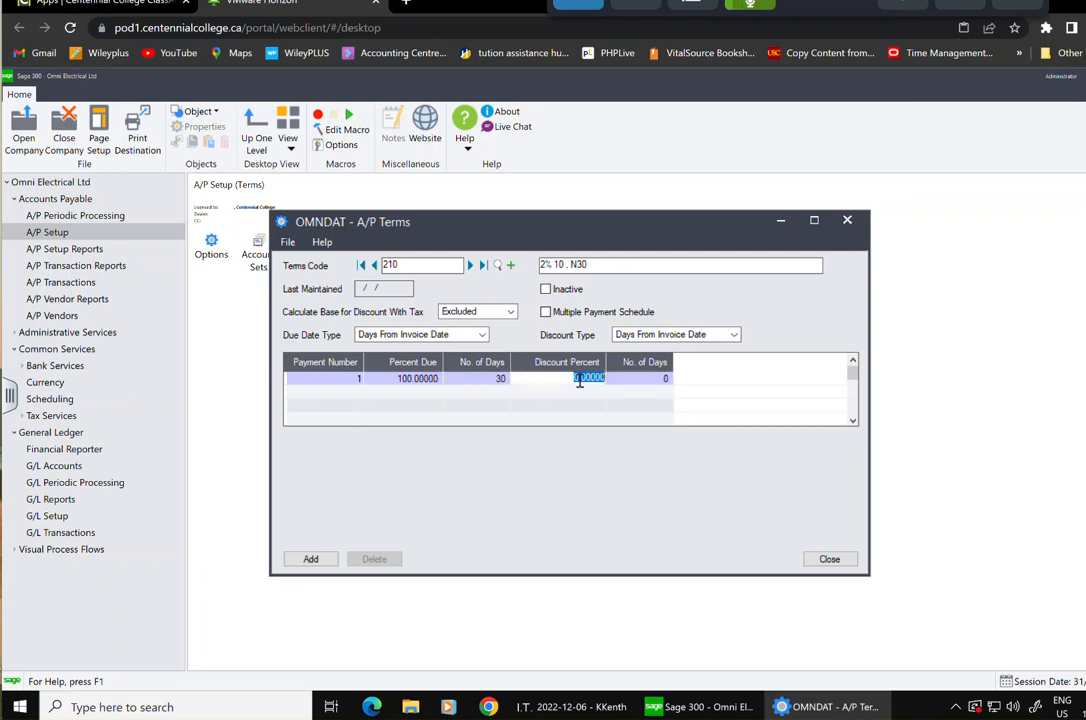
pyautogui.write('2')
pyautogui.click(648, 383)
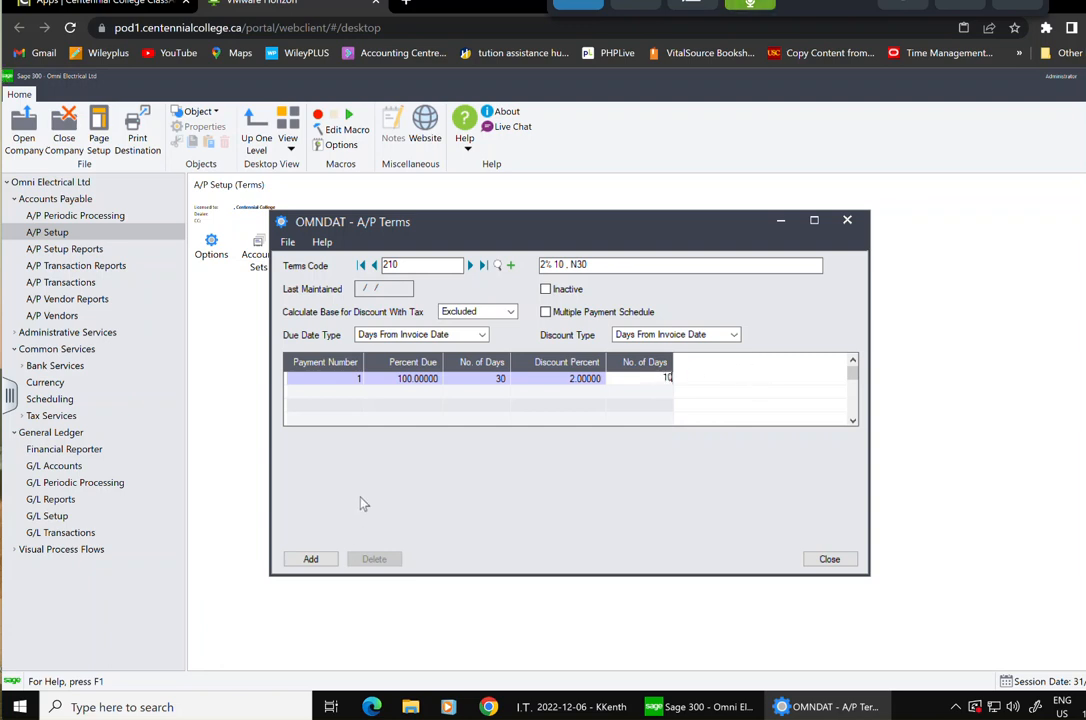
pyautogui.press('Tab')
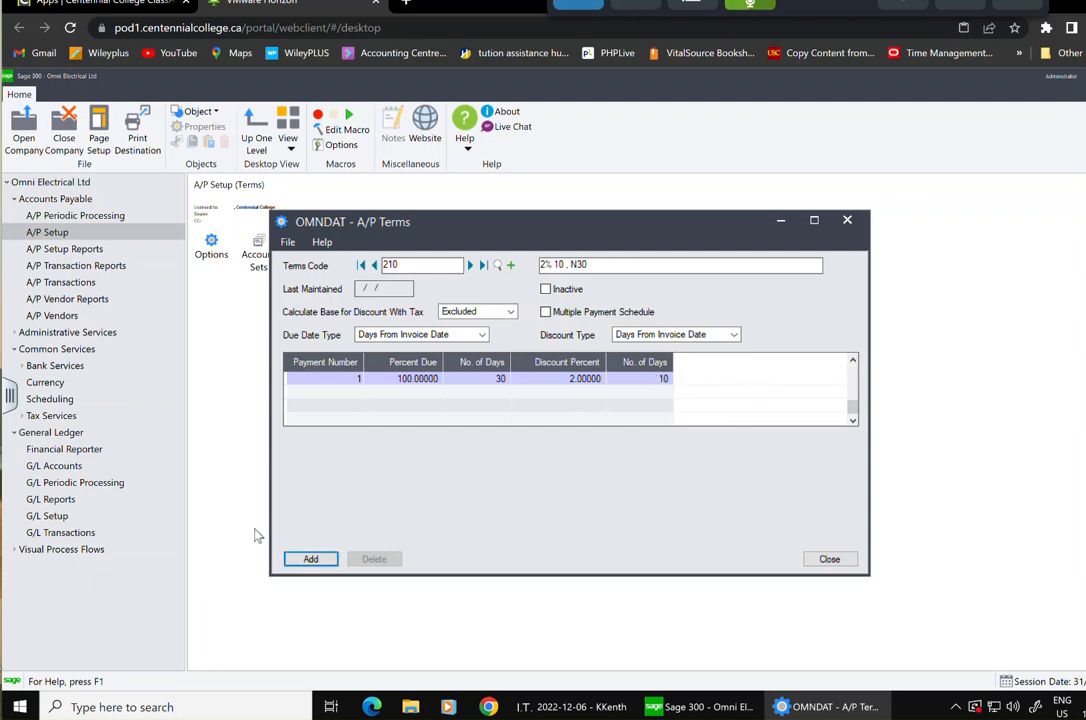
pyautogui.click(313, 559)
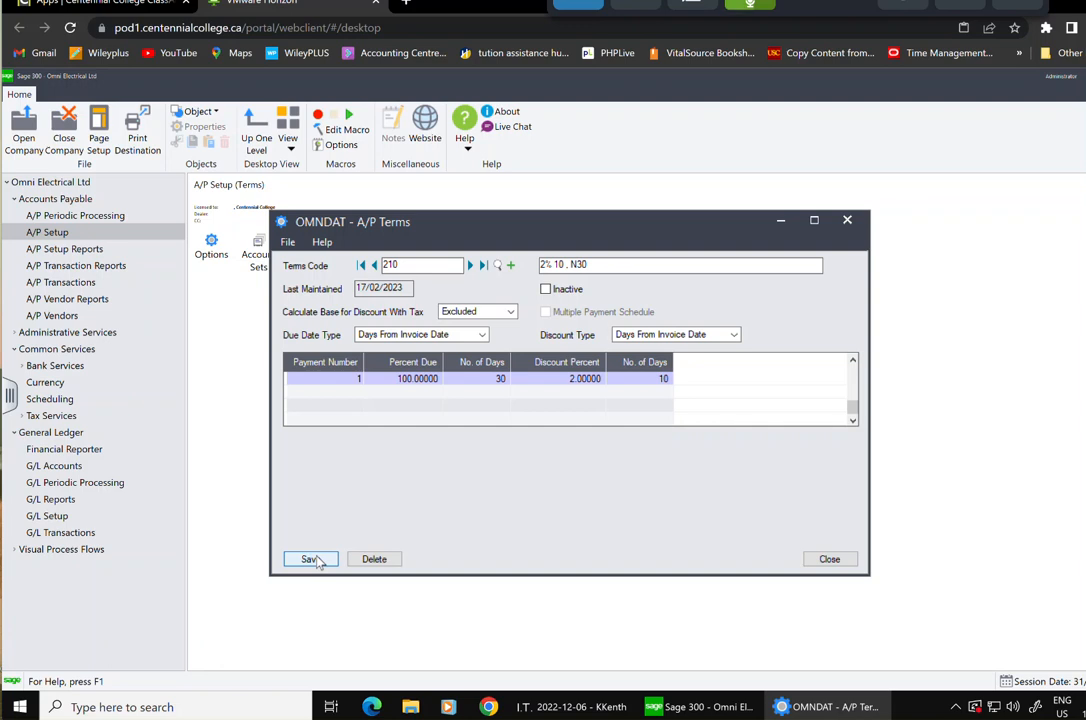
pyautogui.click(314, 560)
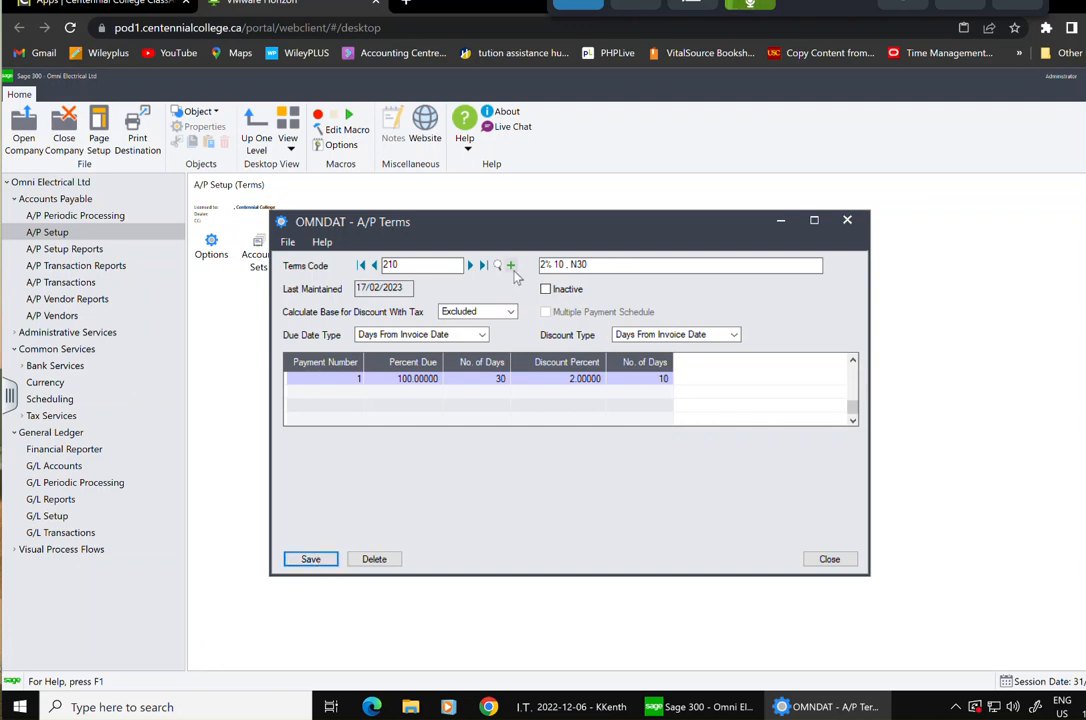
# Start a new terms code 30 described as "Net 30", with the discount base calculated with tax Excluded
pyautogui.click(511, 266)
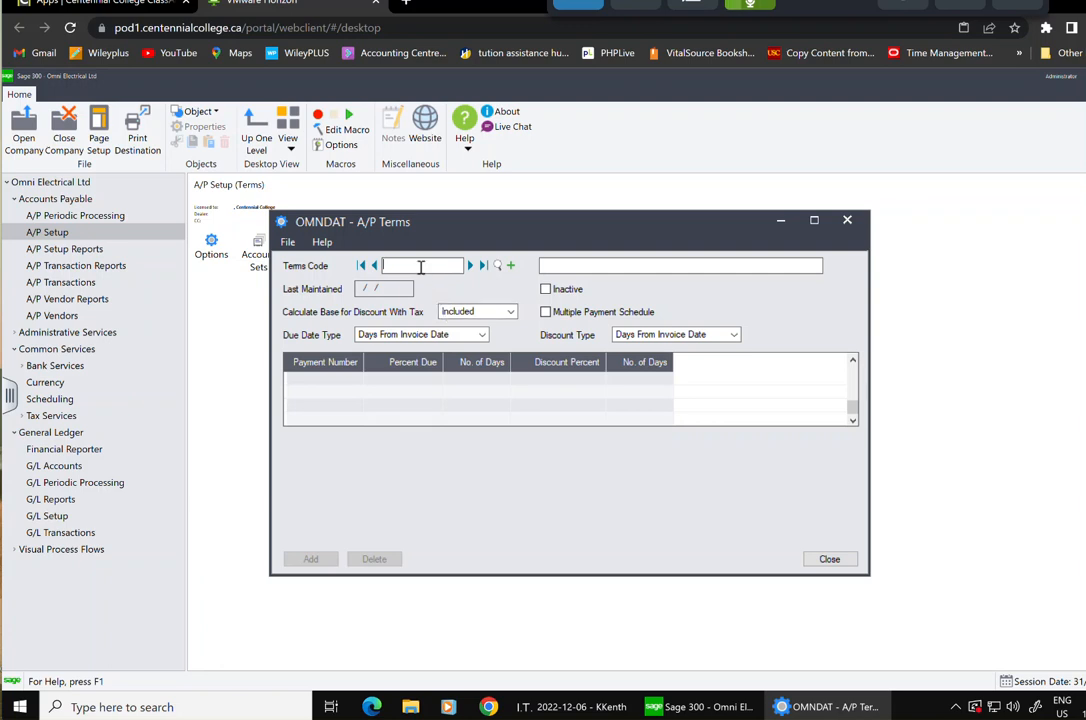
pyautogui.write('30')
pyautogui.click(605, 267)
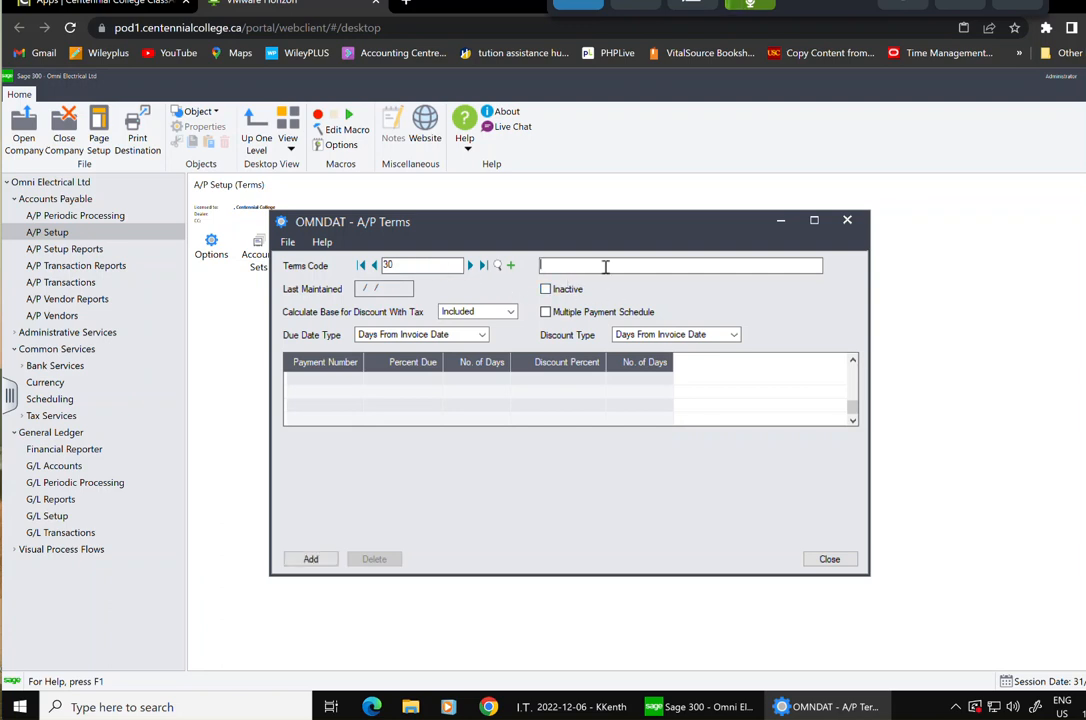
pyautogui.write('Net')
pyautogui.press('BackSpace')
pyautogui.write('et 3')
pyautogui.click(510, 311)
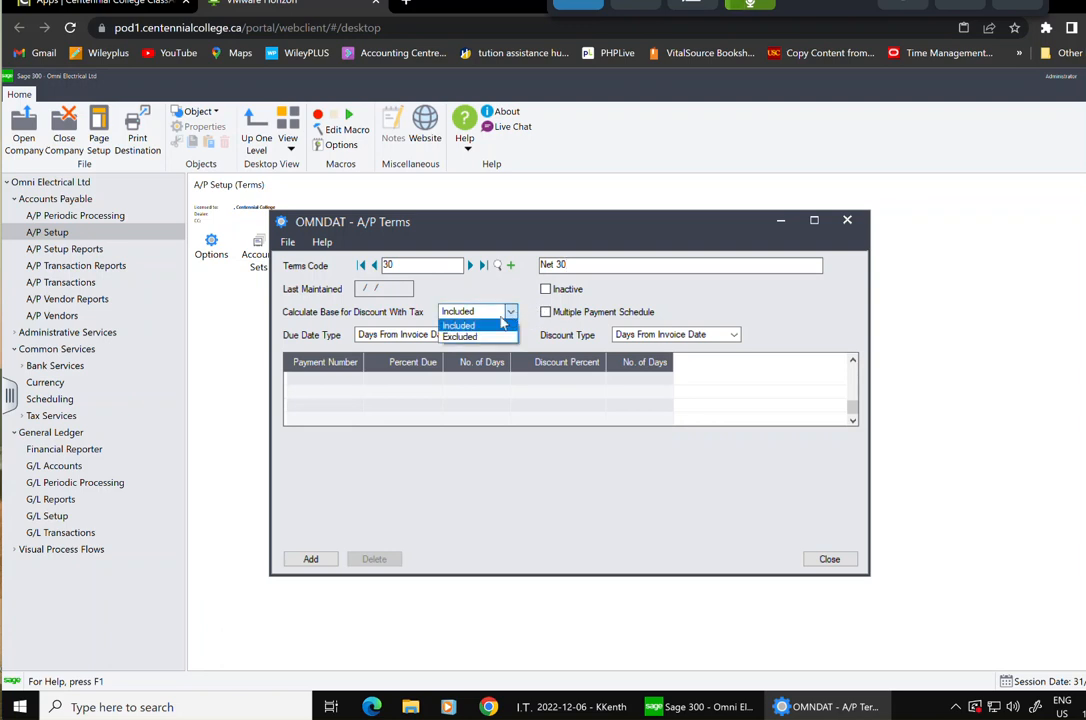
pyautogui.click(482, 338)
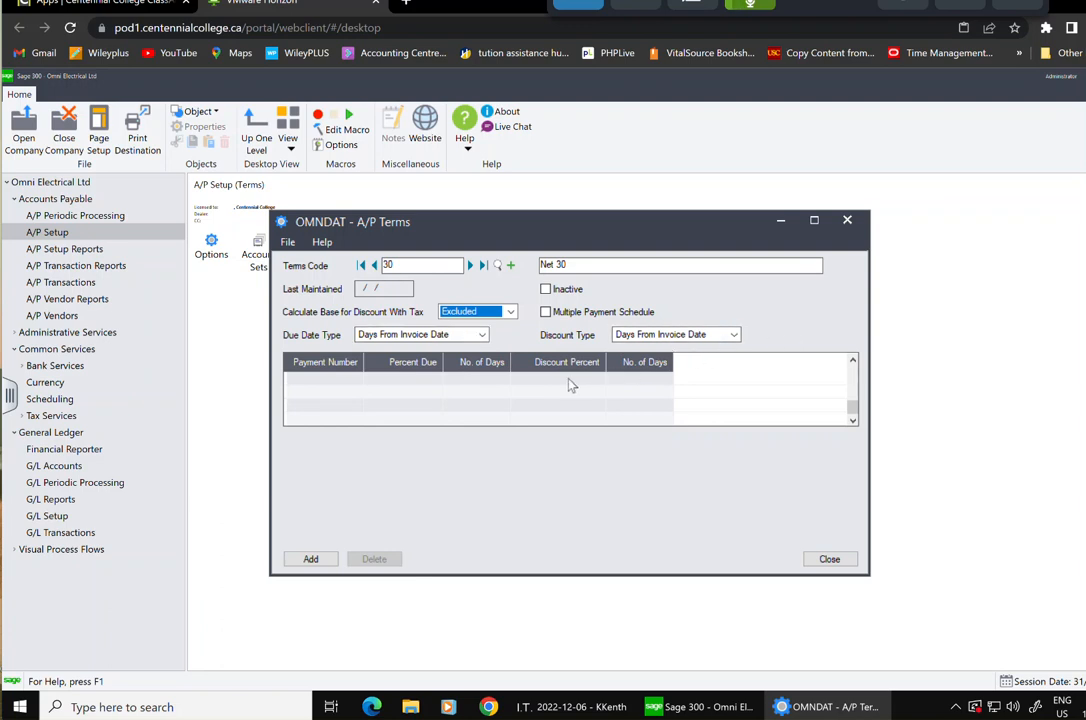
# Enter a payment line due in 30 days without a discount and add terms code 30
pyautogui.click(339, 380)
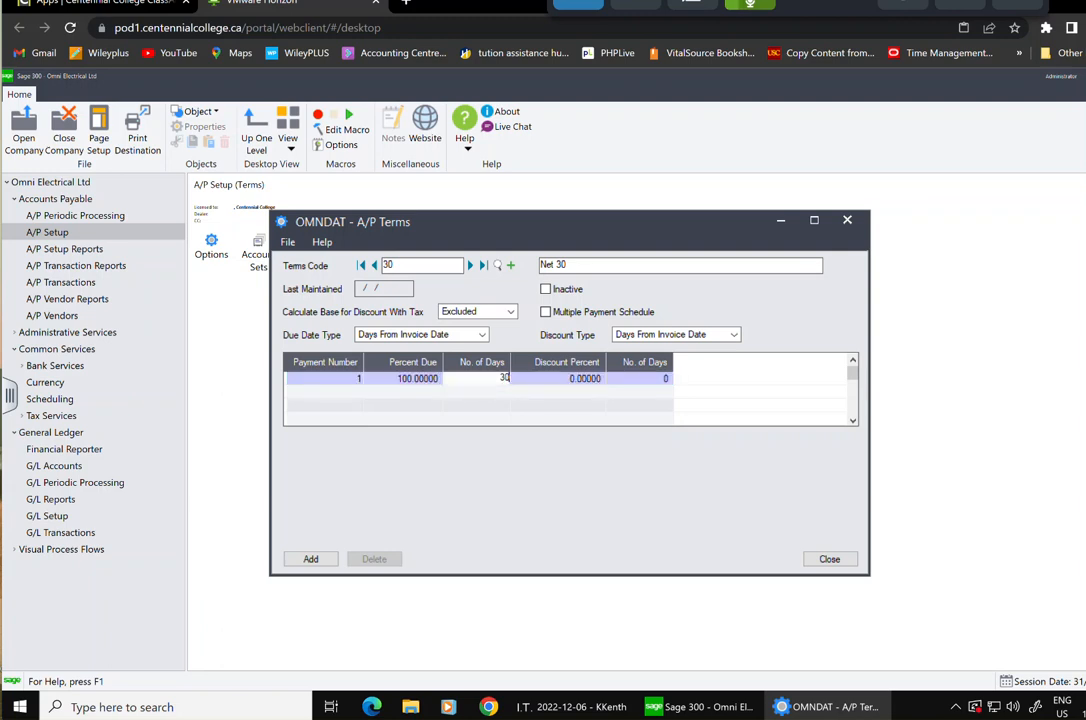
pyautogui.write('30')
pyautogui.press('Tab')
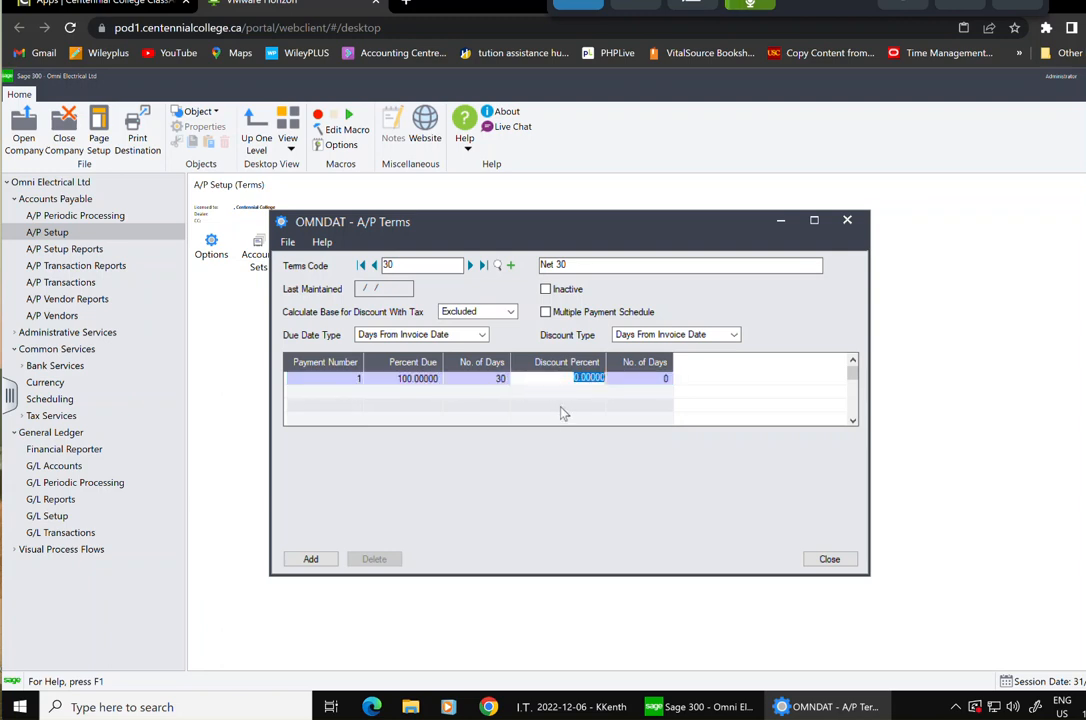
pyautogui.click(310, 558)
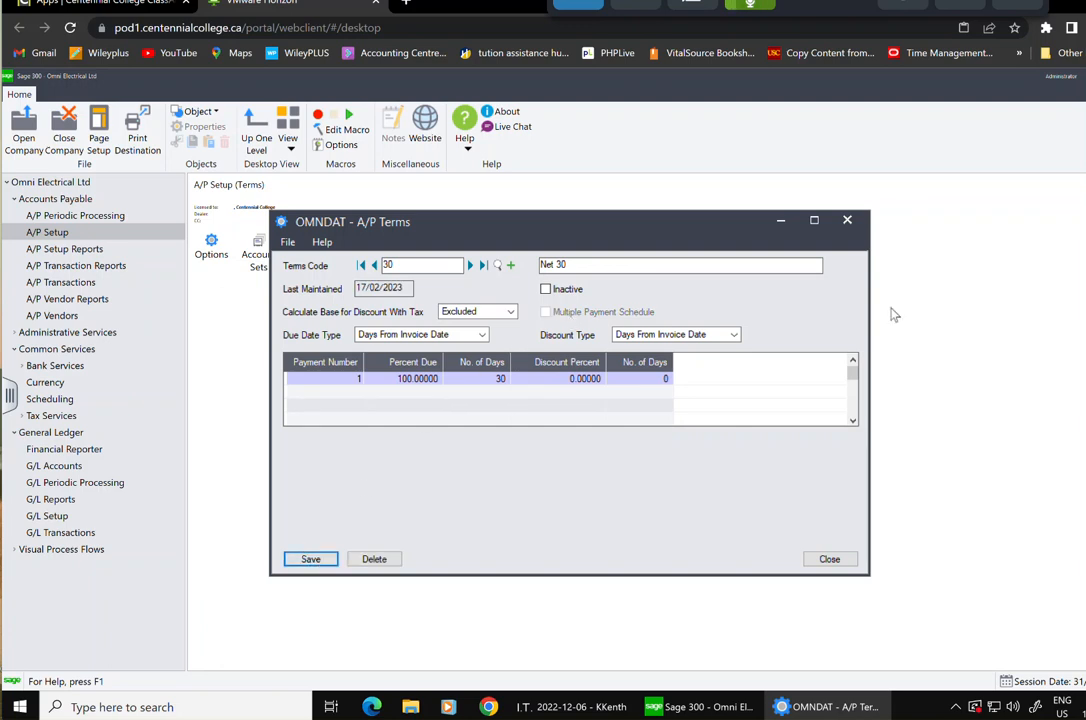
# Start a new terms code 15 described as "due on the 15th of Next month", with the discount base calculated with tax Excluded
pyautogui.click(511, 266)
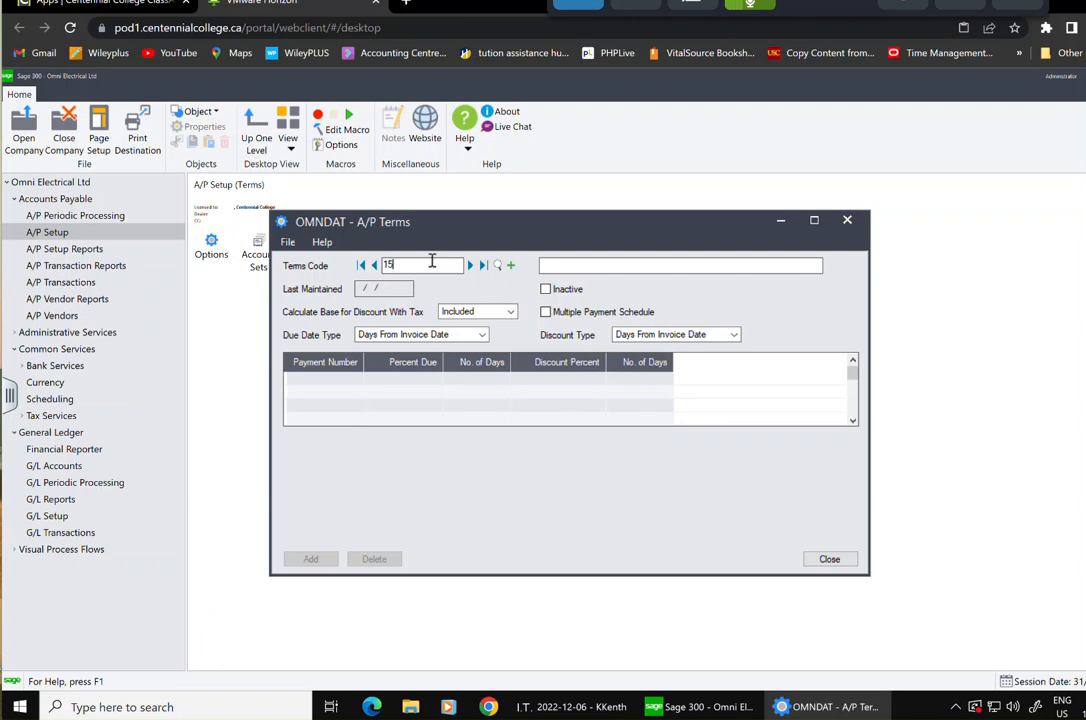
pyautogui.click(675, 266)
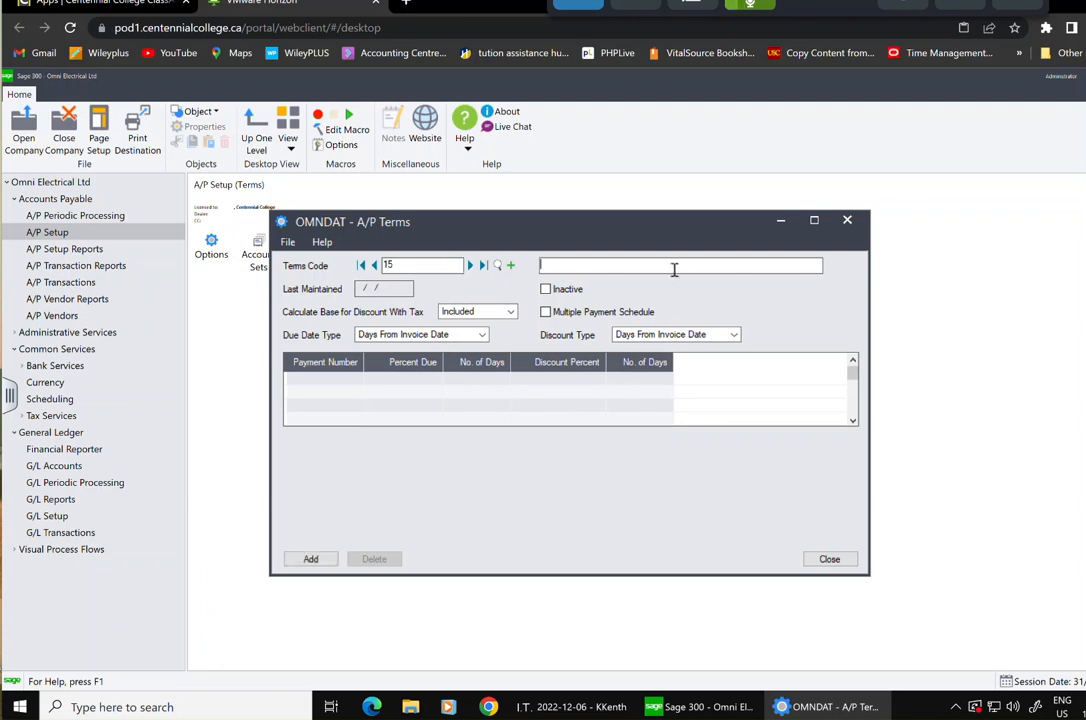
pyautogui.write('due on the 15th of Next ')
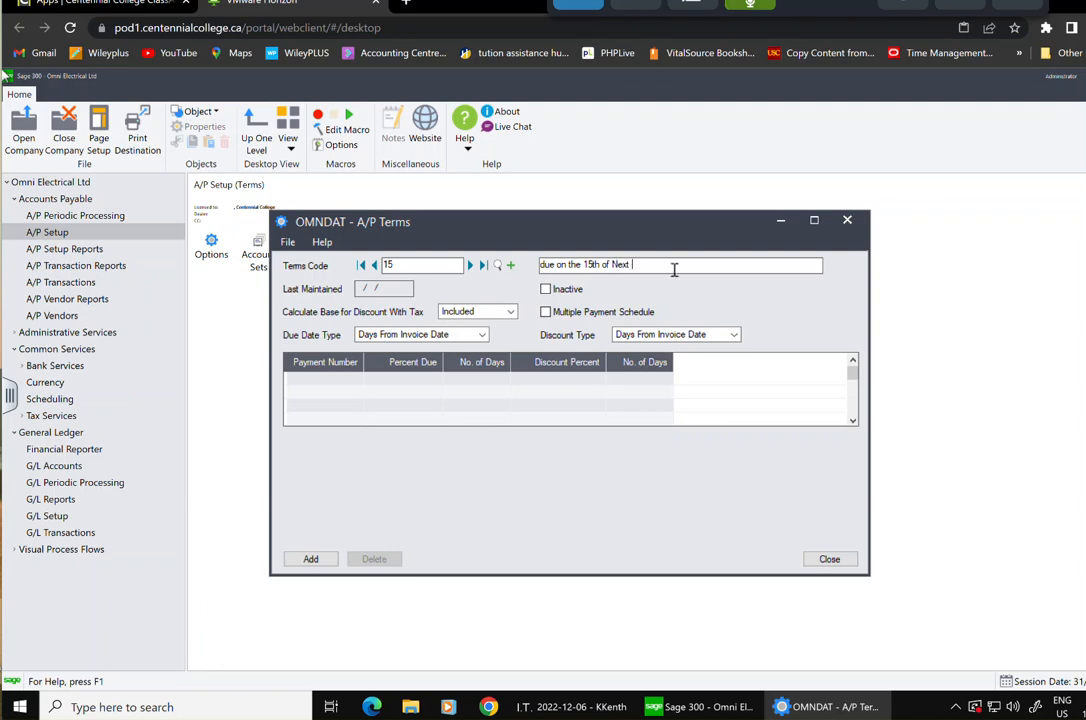
pyautogui.write('month')
pyautogui.click(506, 314)
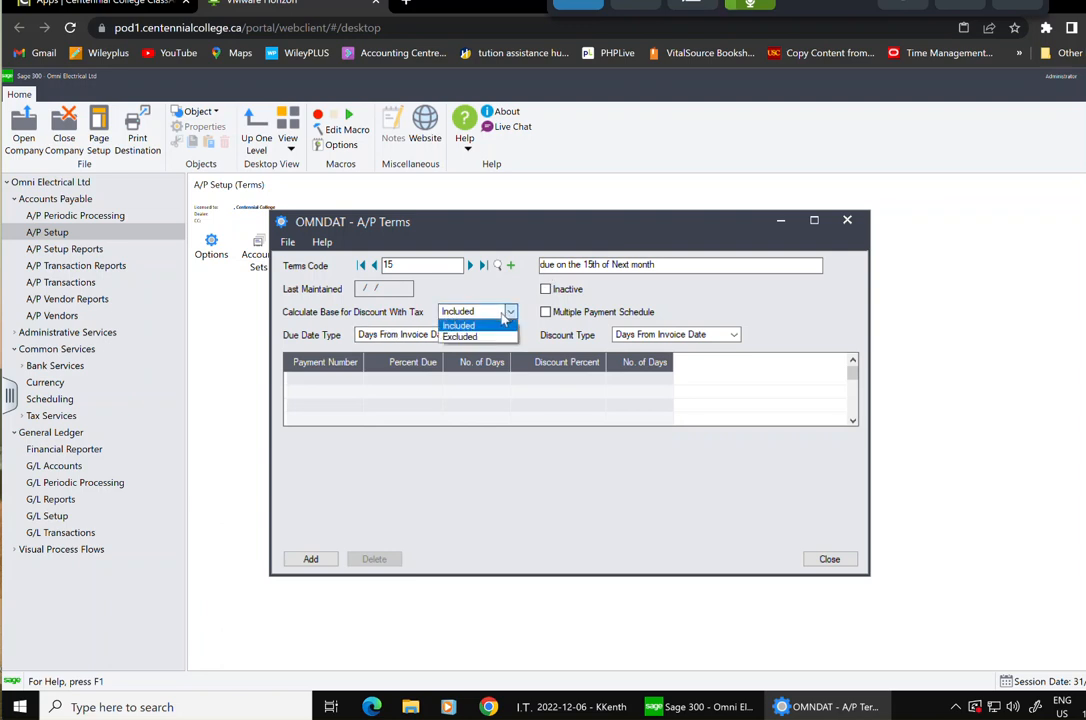
pyautogui.click(484, 336)
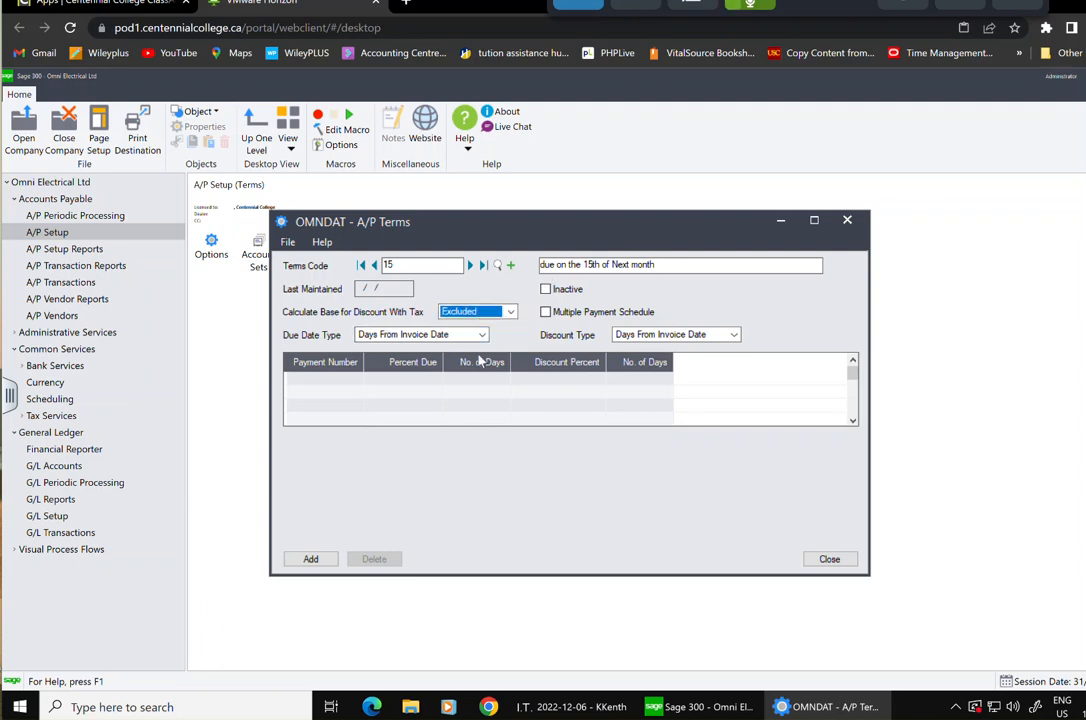
# Set terms code 15's due date type to Day of Next Month and its payment line's day of month to 15
pyautogui.click(482, 336)
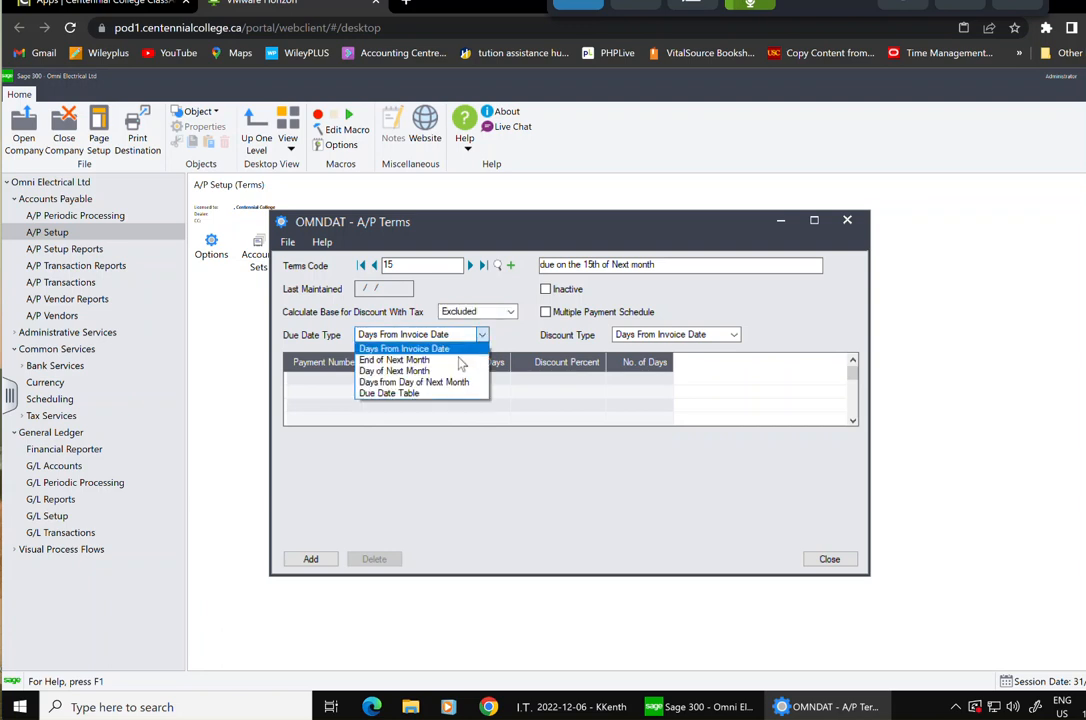
pyautogui.click(456, 360)
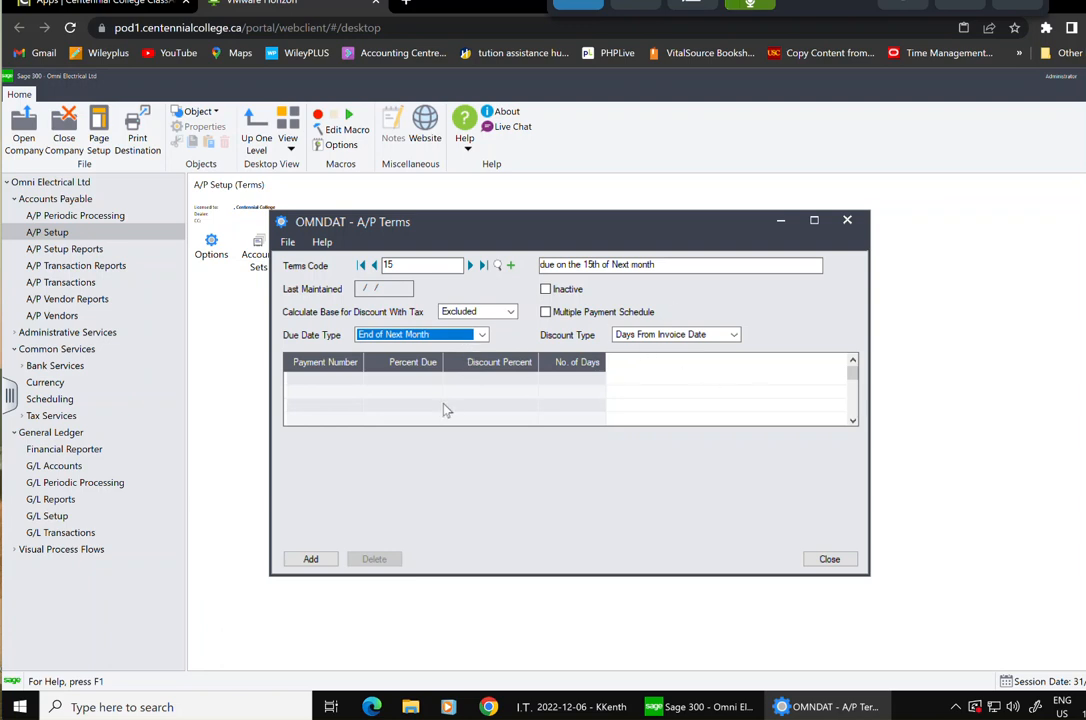
pyautogui.click(338, 379)
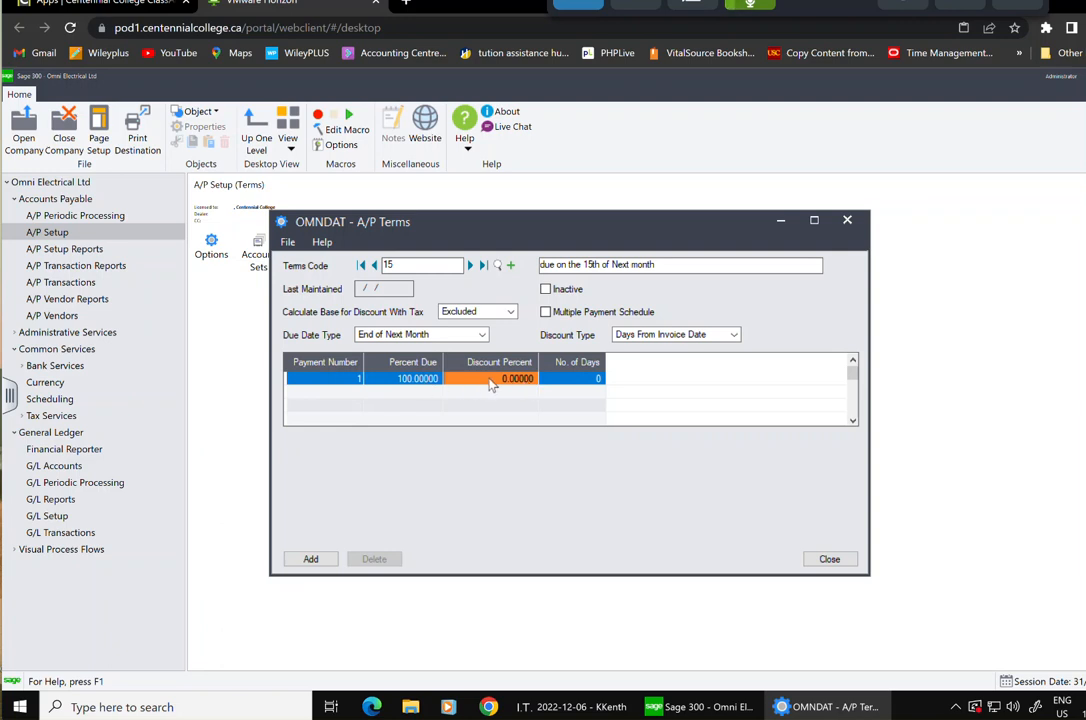
pyautogui.click(418, 338)
pyautogui.click(406, 371)
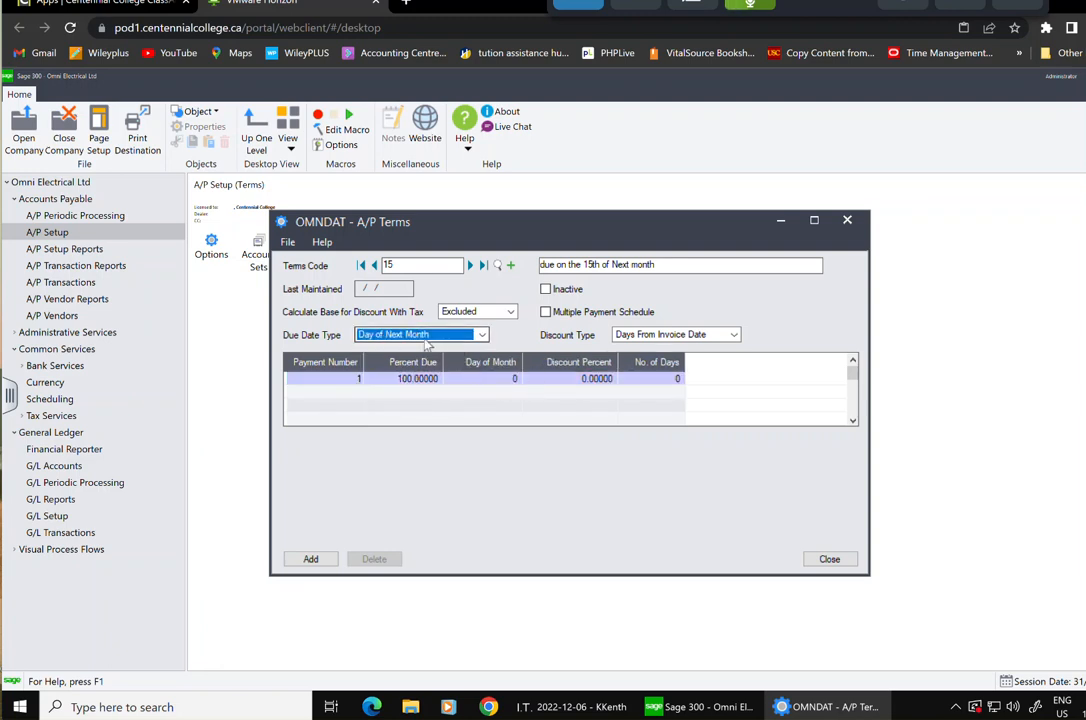
pyautogui.click(492, 379)
pyautogui.write('15')
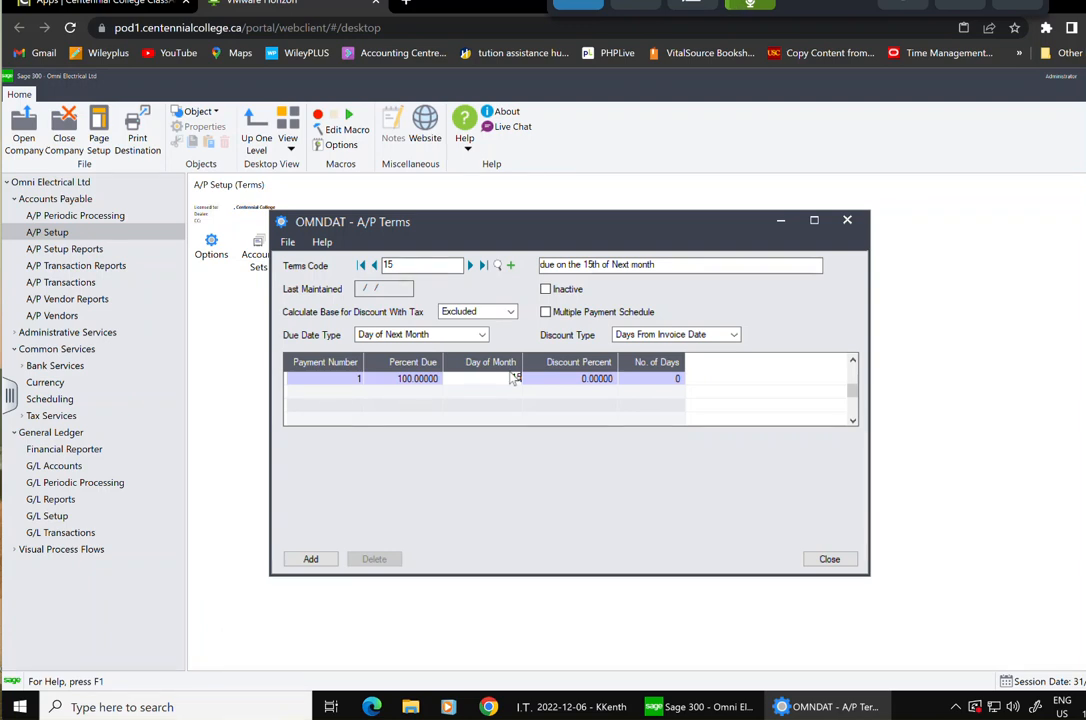
# Add terms code 15 and start terms code INSTAL described as "Monthly Installments", with the discount base calculated with tax Excluded
pyautogui.click(310, 559)
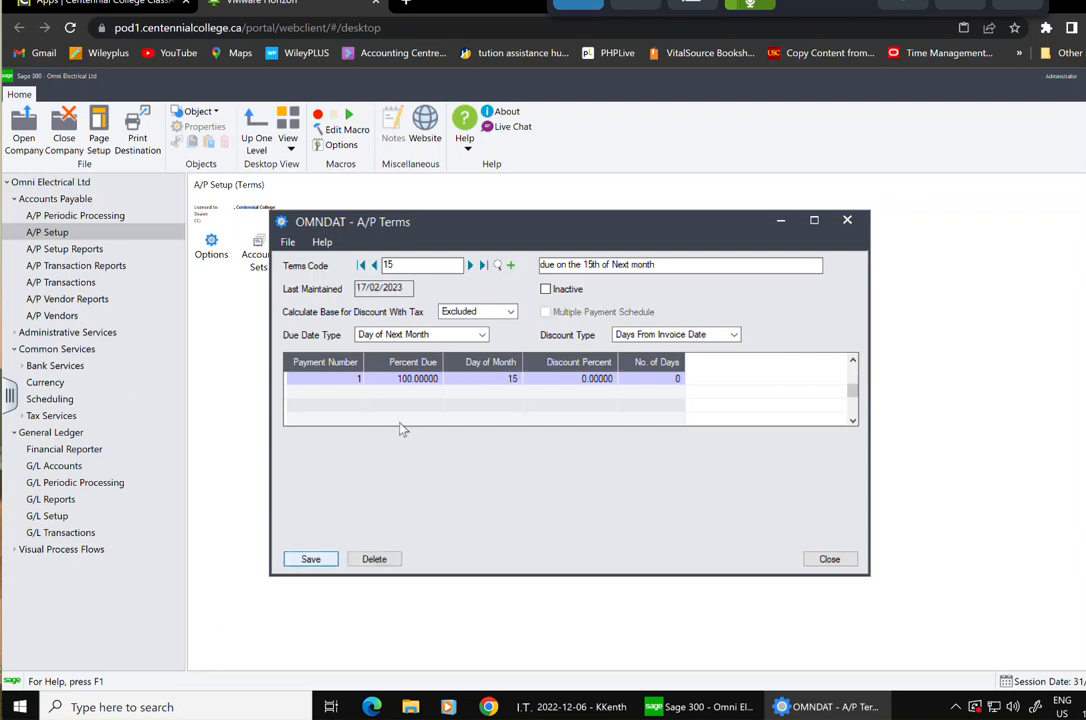
pyautogui.click(510, 265)
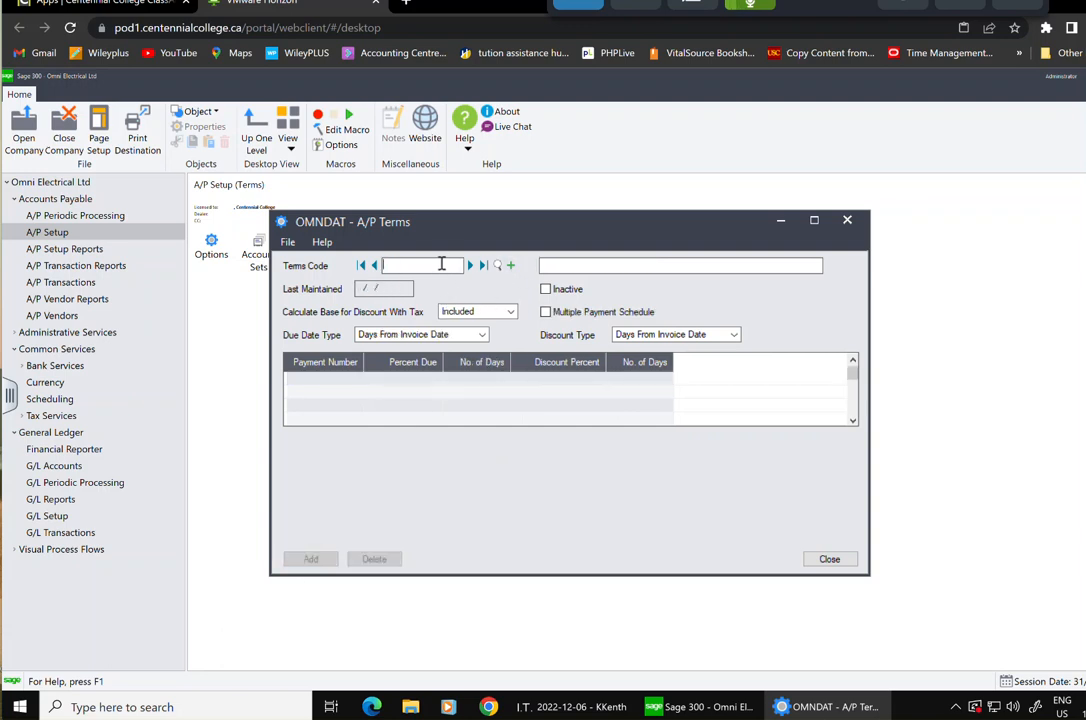
pyautogui.write('INSTAL')
pyautogui.press('Tab')
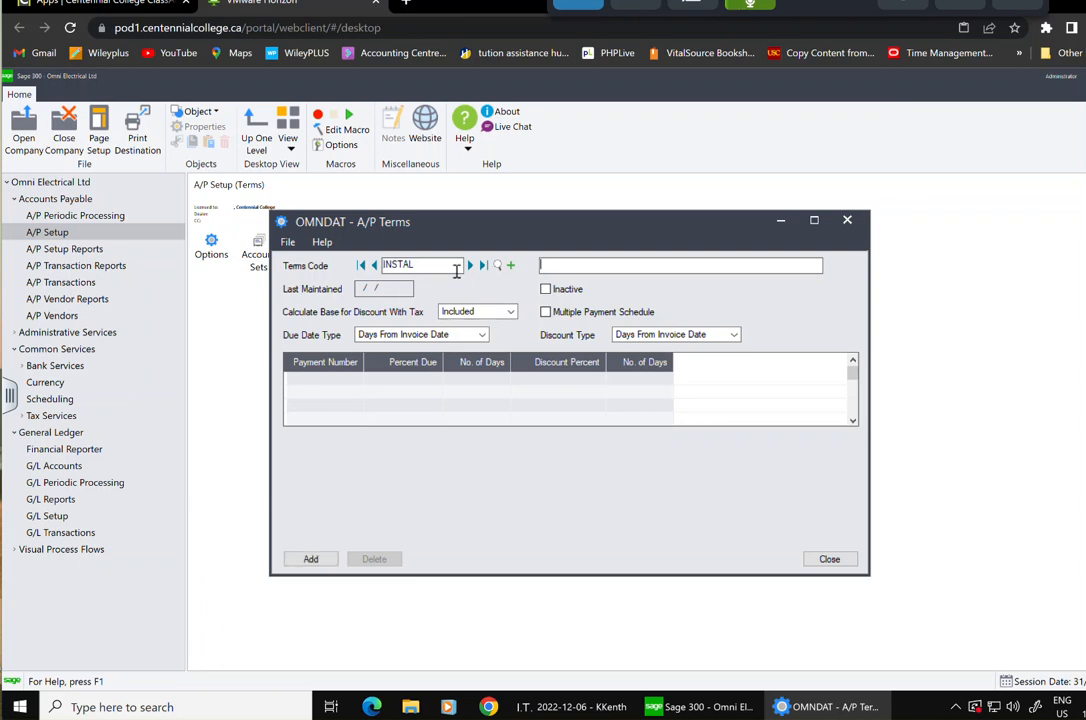
pyautogui.write('monthly Installment')
pyautogui.click(541, 265)
pyautogui.press('Delete')
pyautogui.write('M')
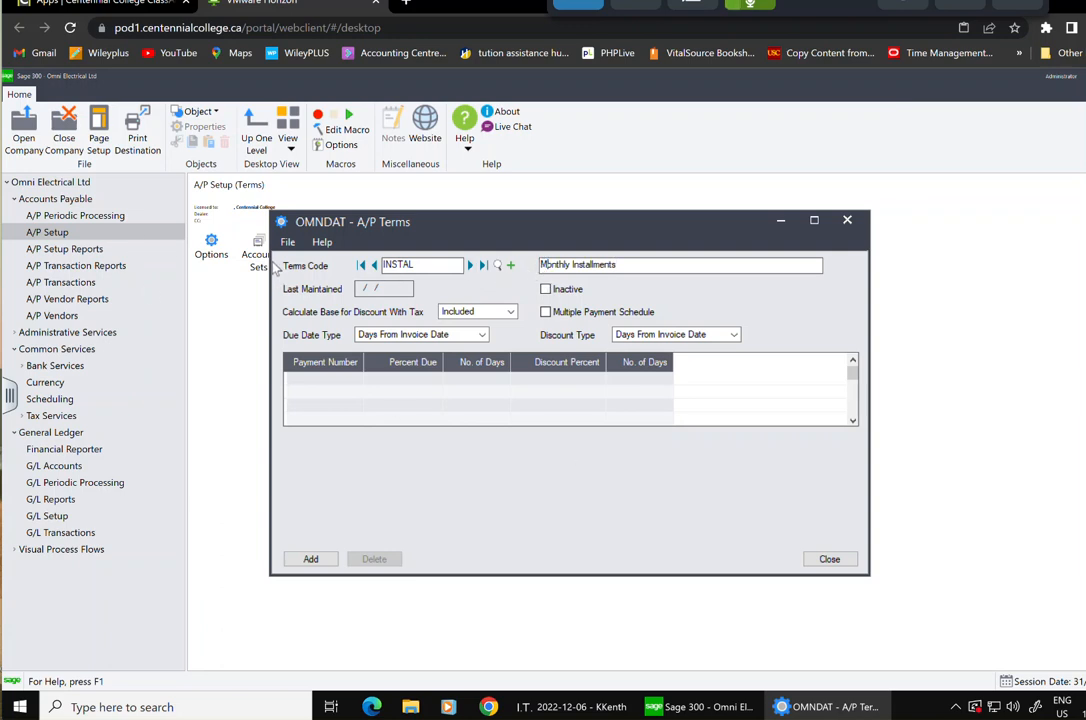
pyautogui.click(511, 312)
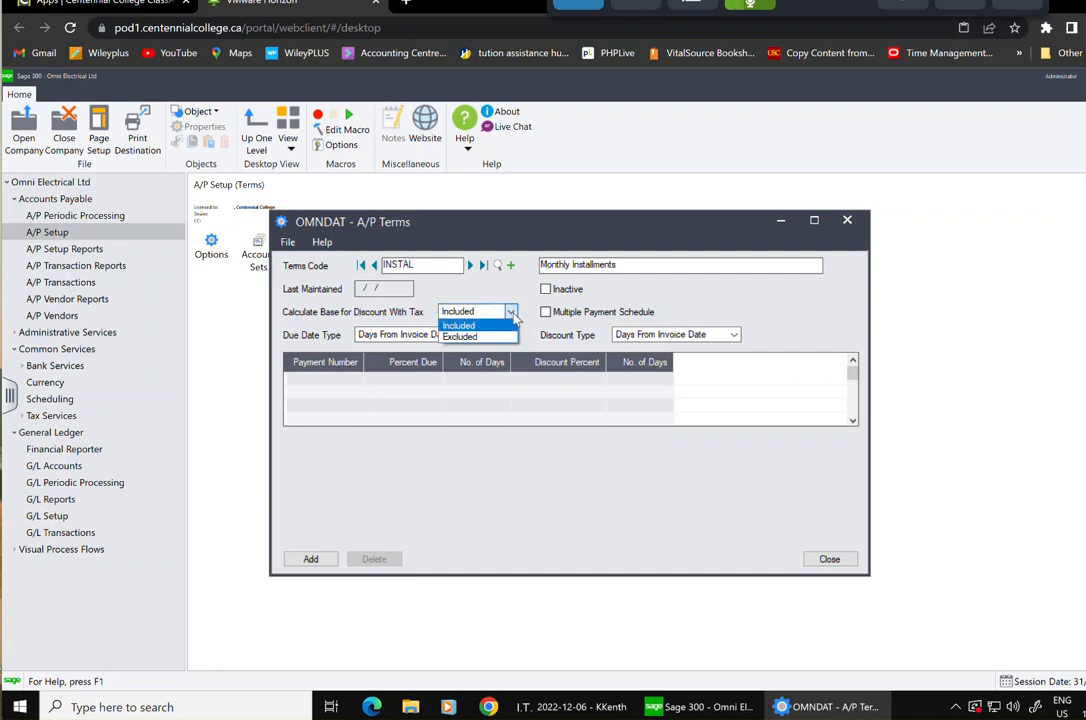
pyautogui.click(470, 336)
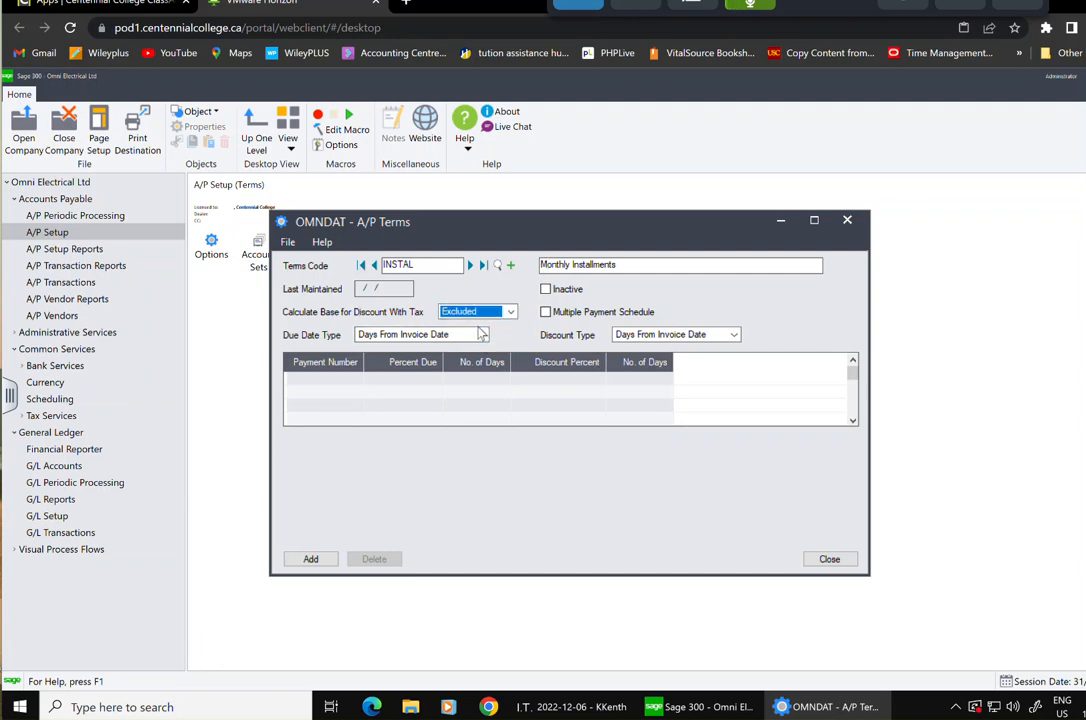
# Enable the multiple payment schedule for terms code INSTAL and set its due date type to End of Next Month
pyautogui.click(481, 335)
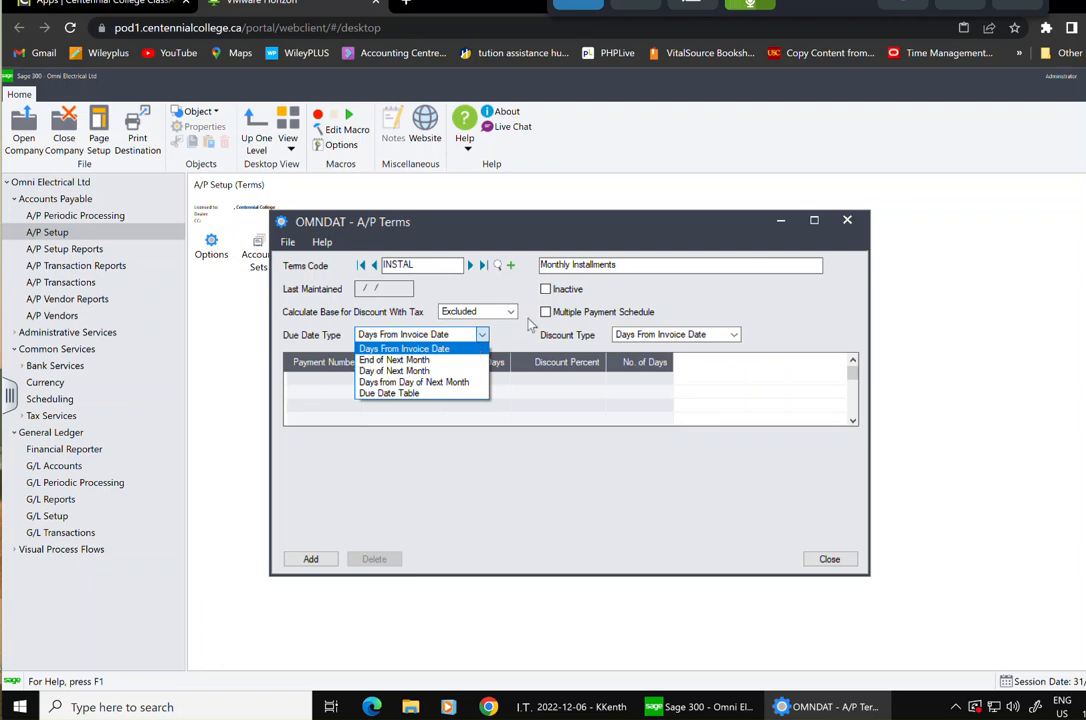
pyautogui.click(478, 348)
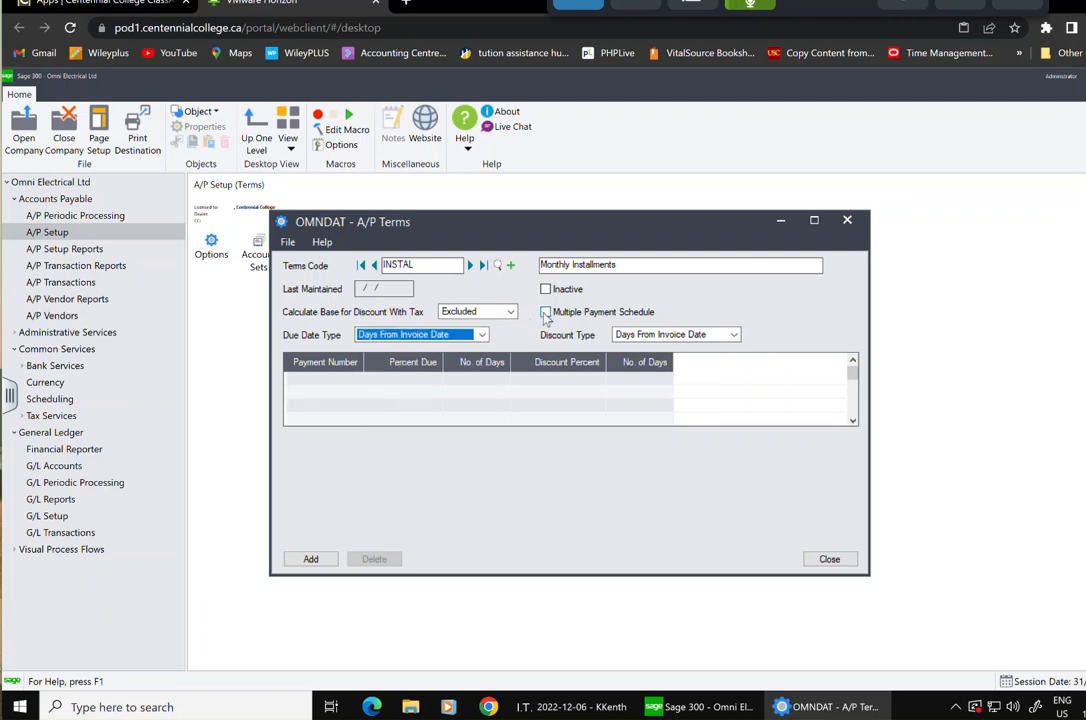
pyautogui.click(545, 312)
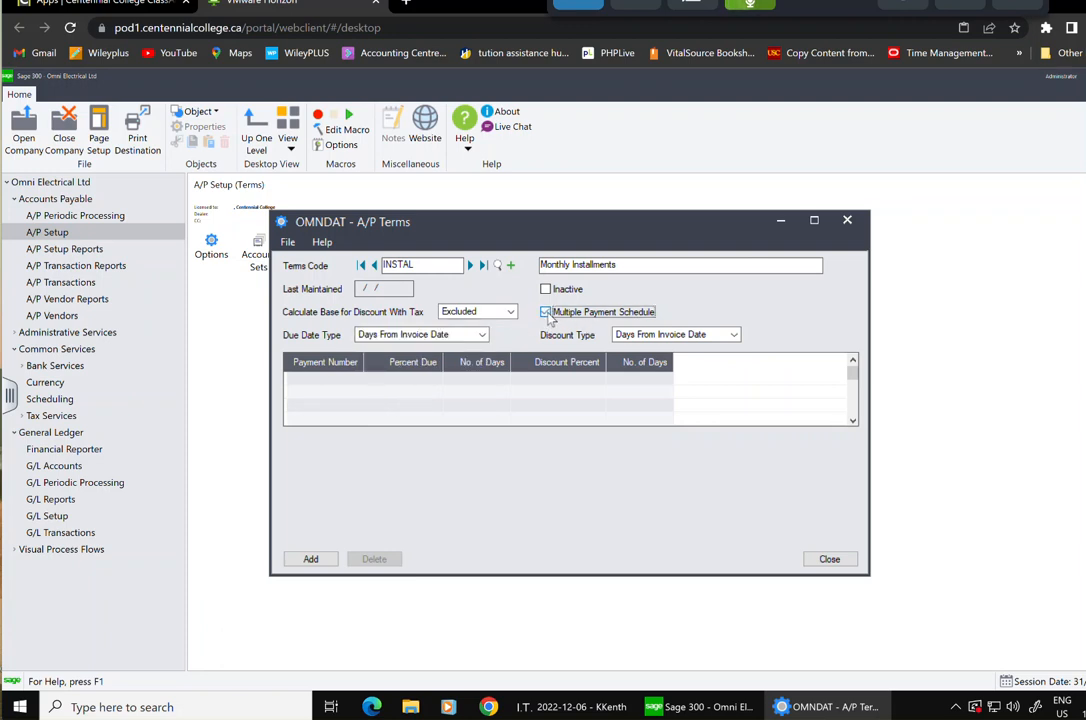
pyautogui.click(482, 335)
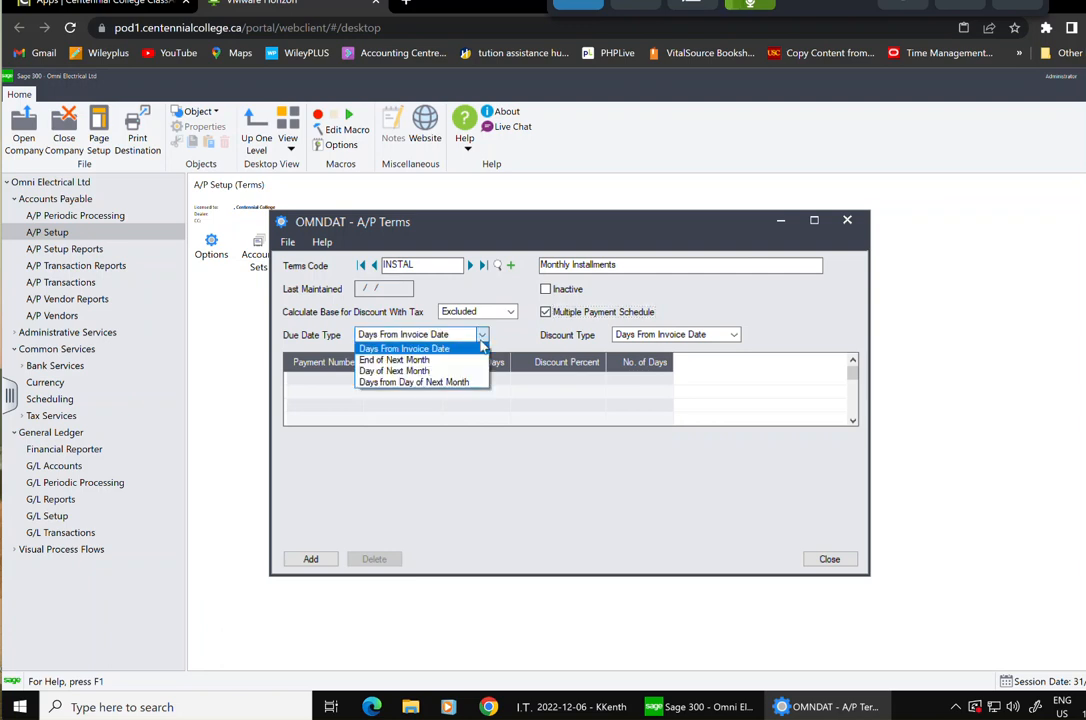
pyautogui.click(428, 361)
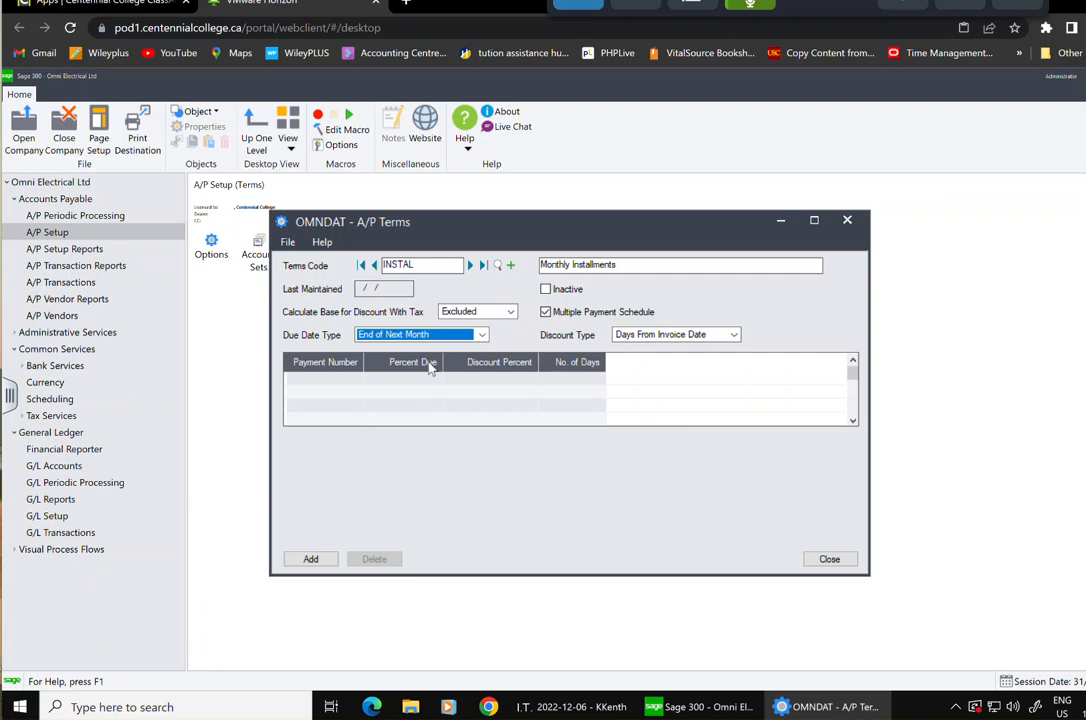
# Enter four payment lines of 25 percent due each without a discount, add terms code INSTAL and close the terms window
pyautogui.click(345, 380)
pyautogui.write('25')
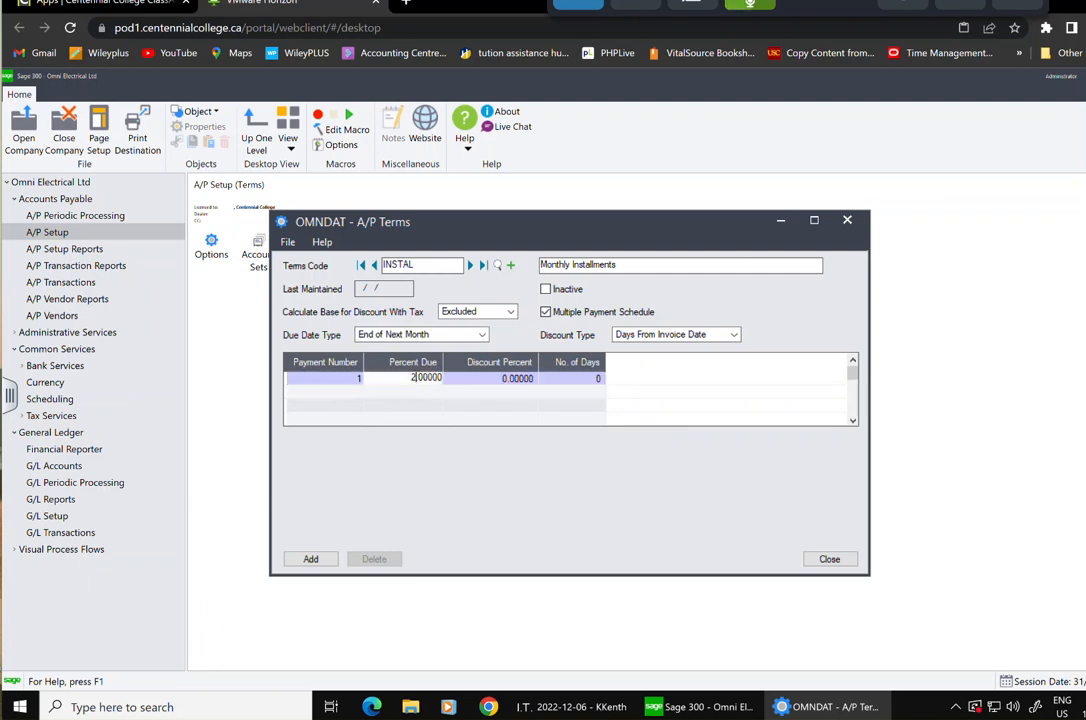
pyautogui.press('Tab')
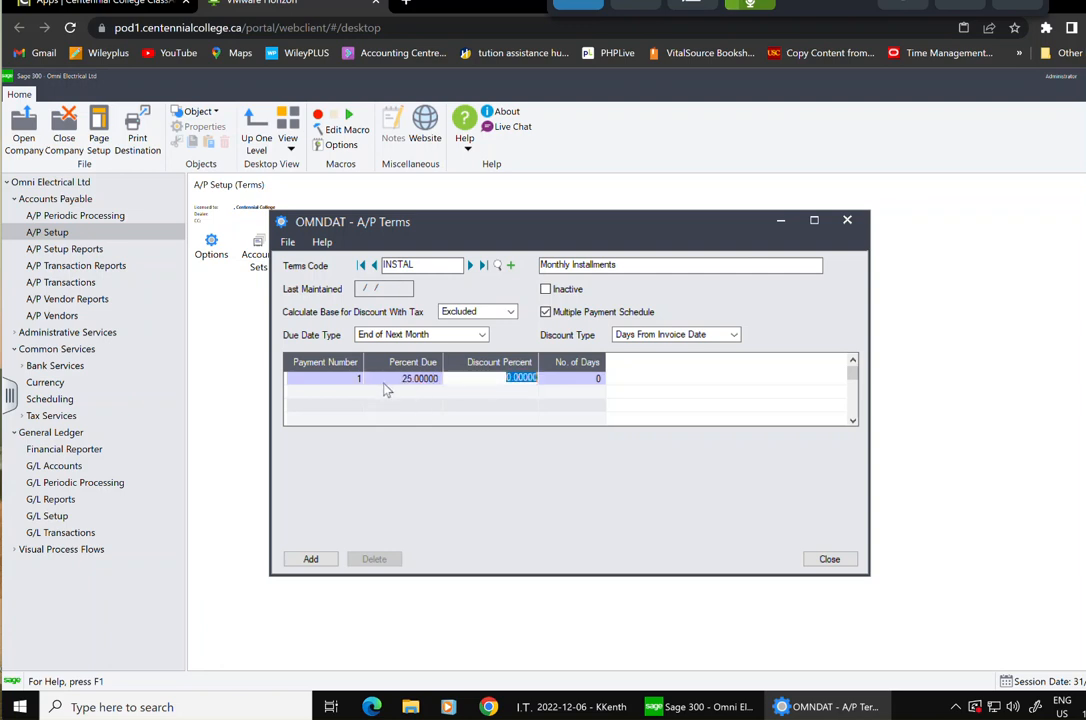
pyautogui.press('Tab')
pyautogui.press('Tab')
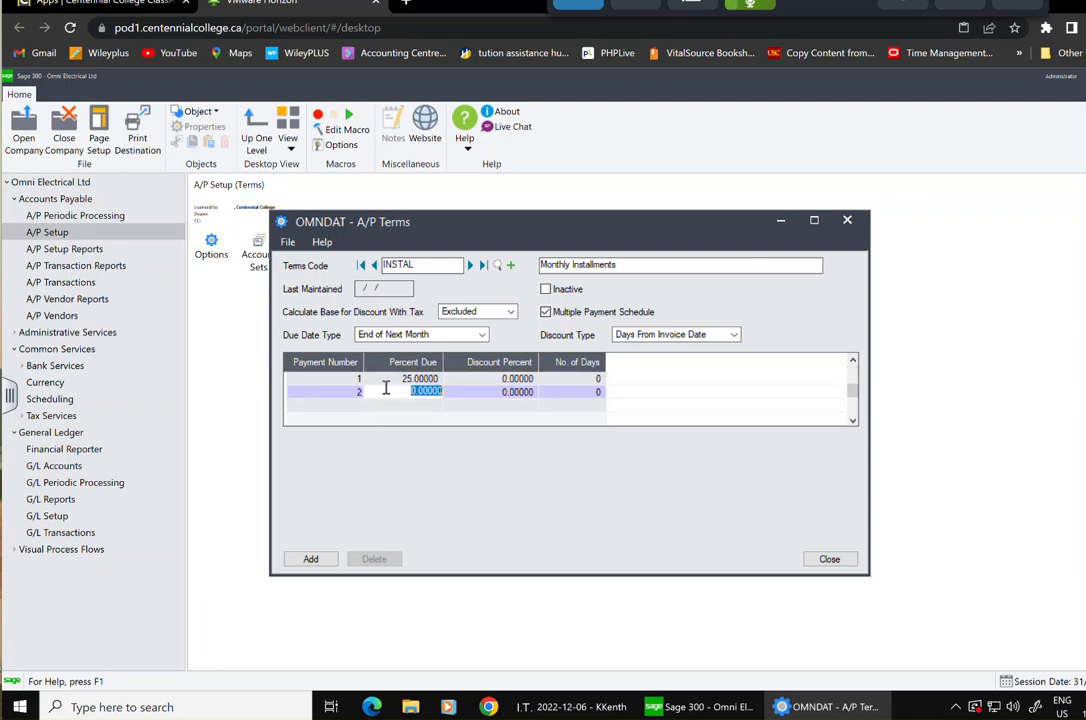
pyautogui.write('25')
pyautogui.press('Tab')
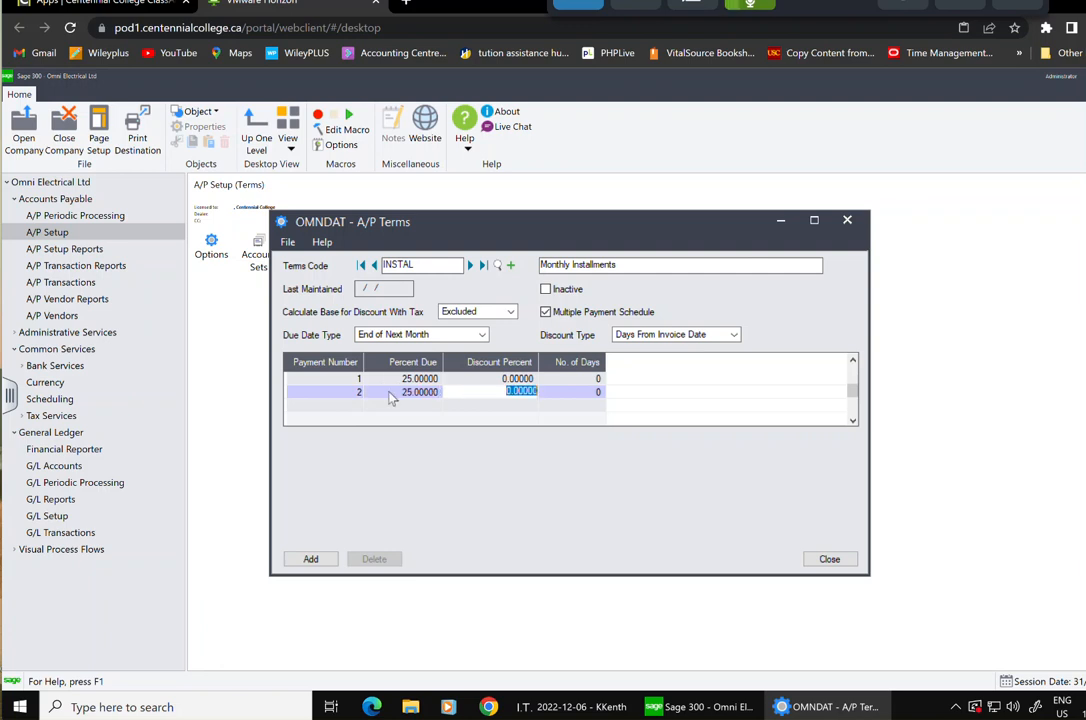
pyautogui.press('Tab')
pyautogui.press('Tab')
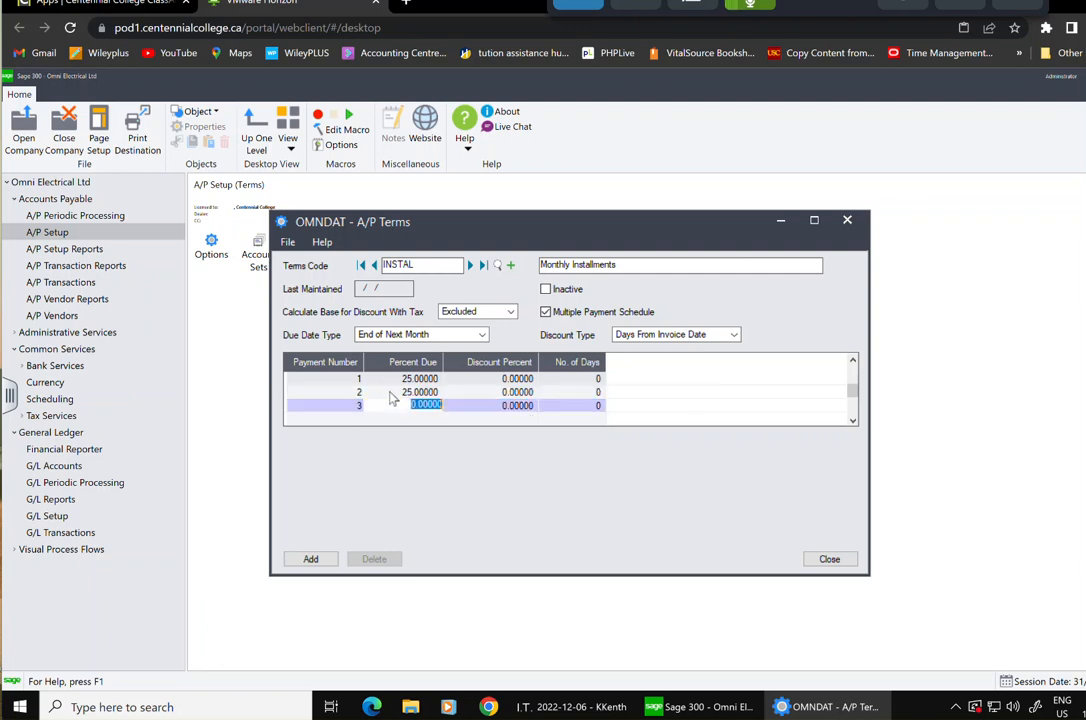
pyautogui.write('25')
pyautogui.press('Tab')
pyautogui.press('Tab')
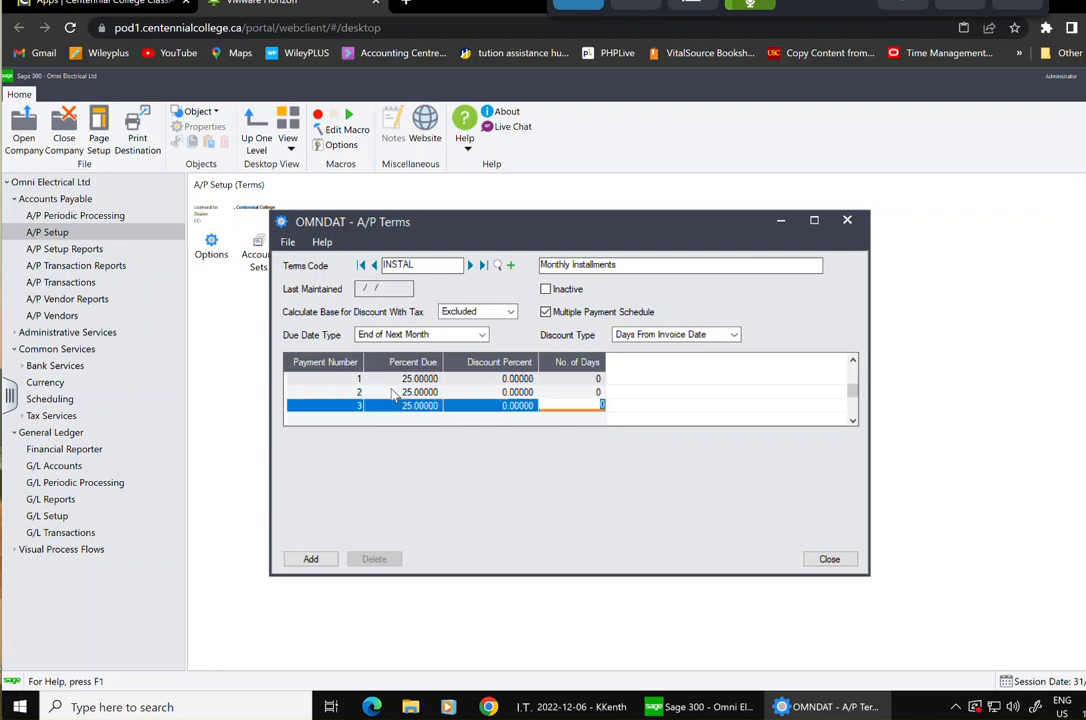
pyautogui.press('Tab')
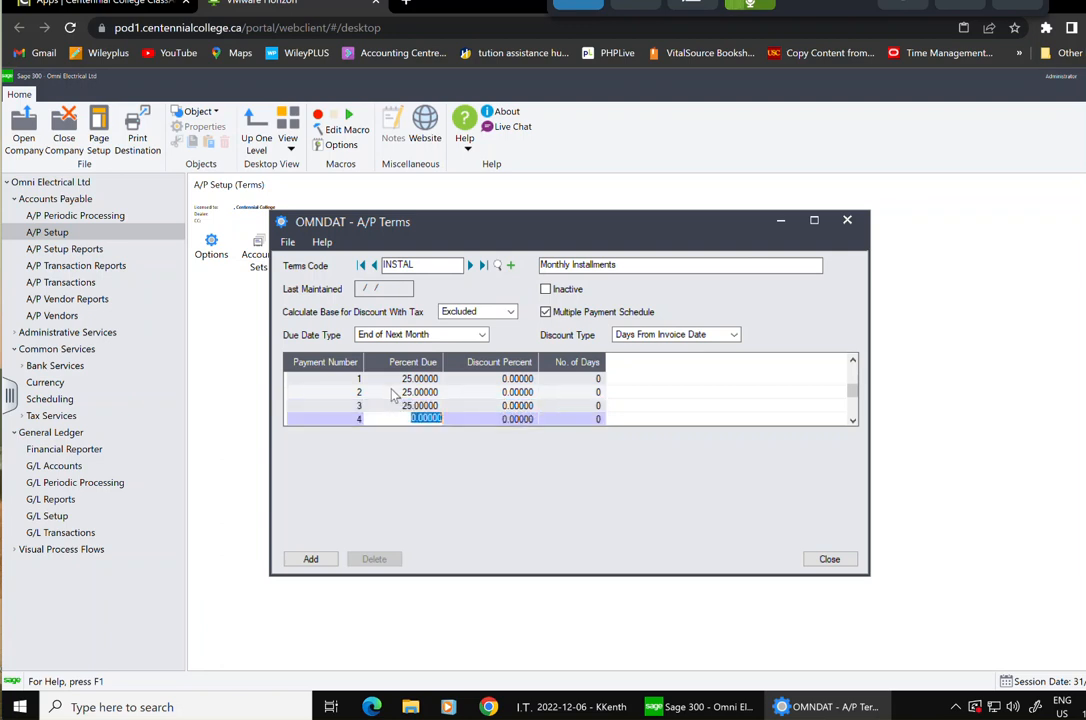
pyautogui.write('25')
pyautogui.press('Tab')
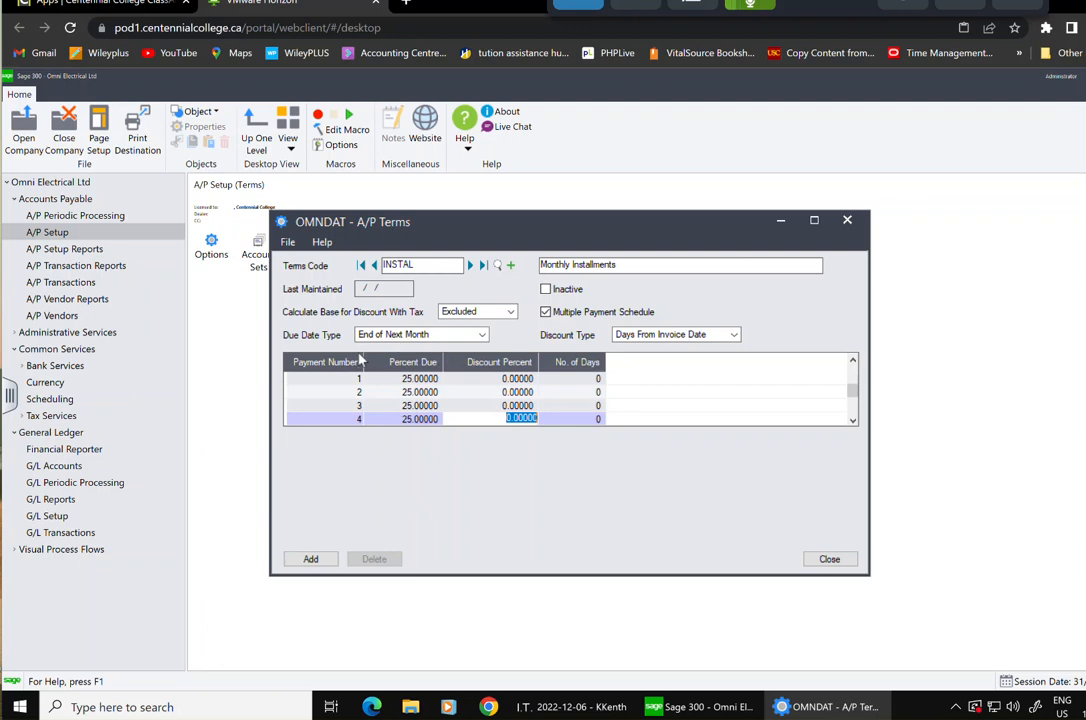
pyautogui.click(311, 560)
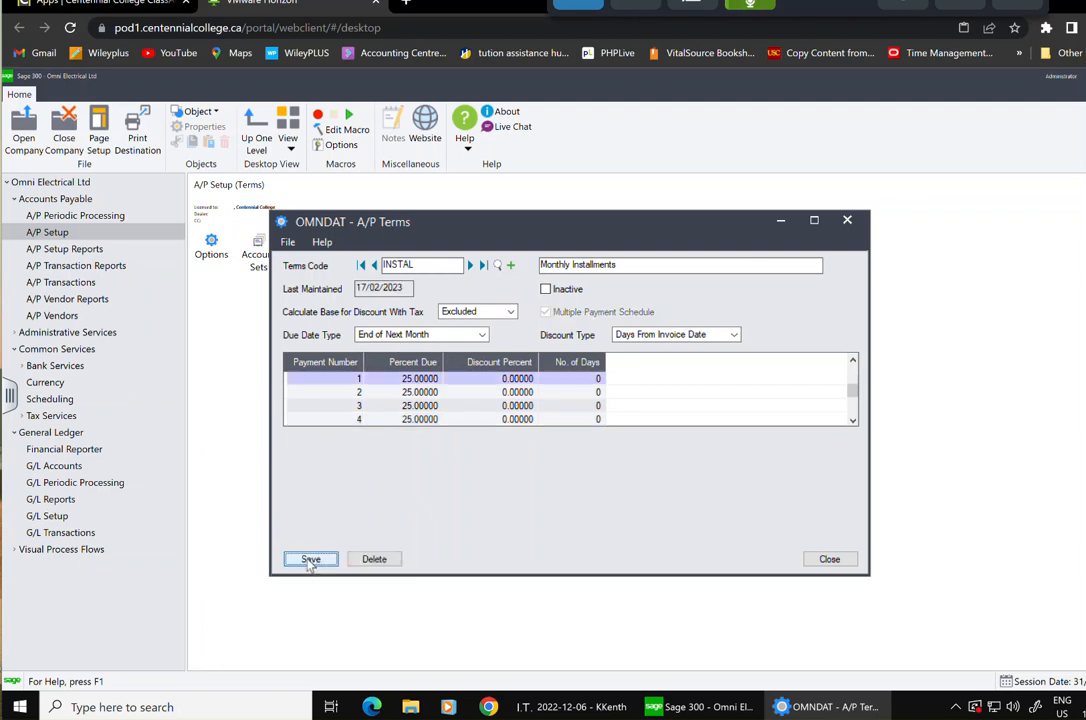
pyautogui.click(830, 559)
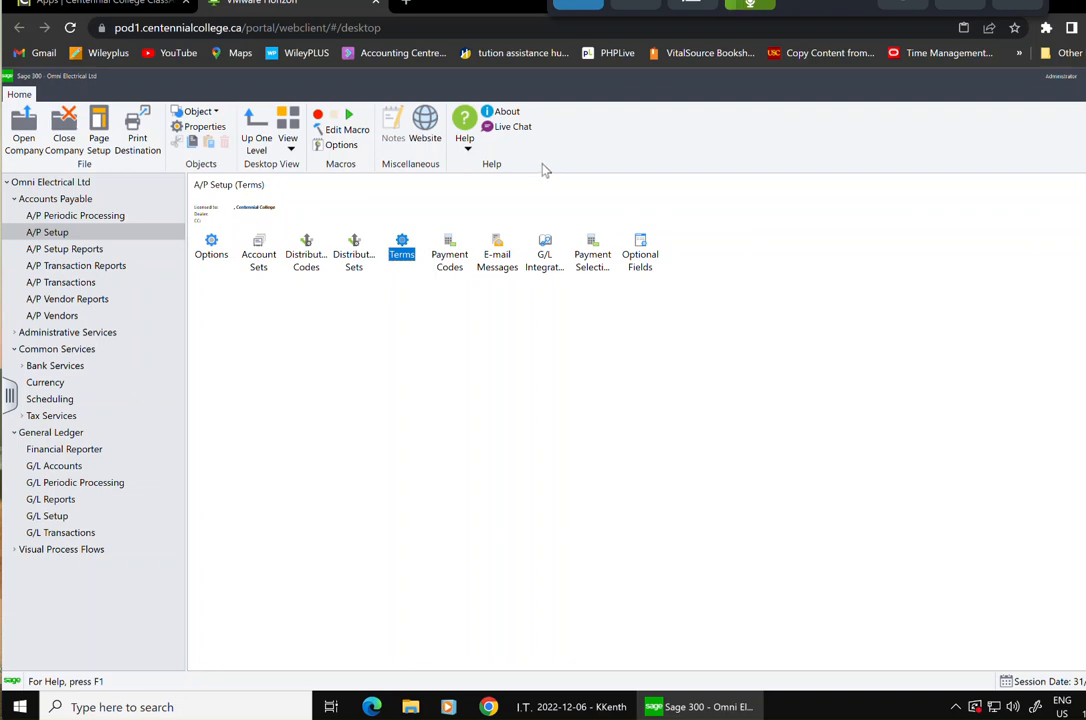
# Open the A/P payment codes and add payment code CASH described as "Cash" with payment type Cash
pyautogui.click(456, 253)
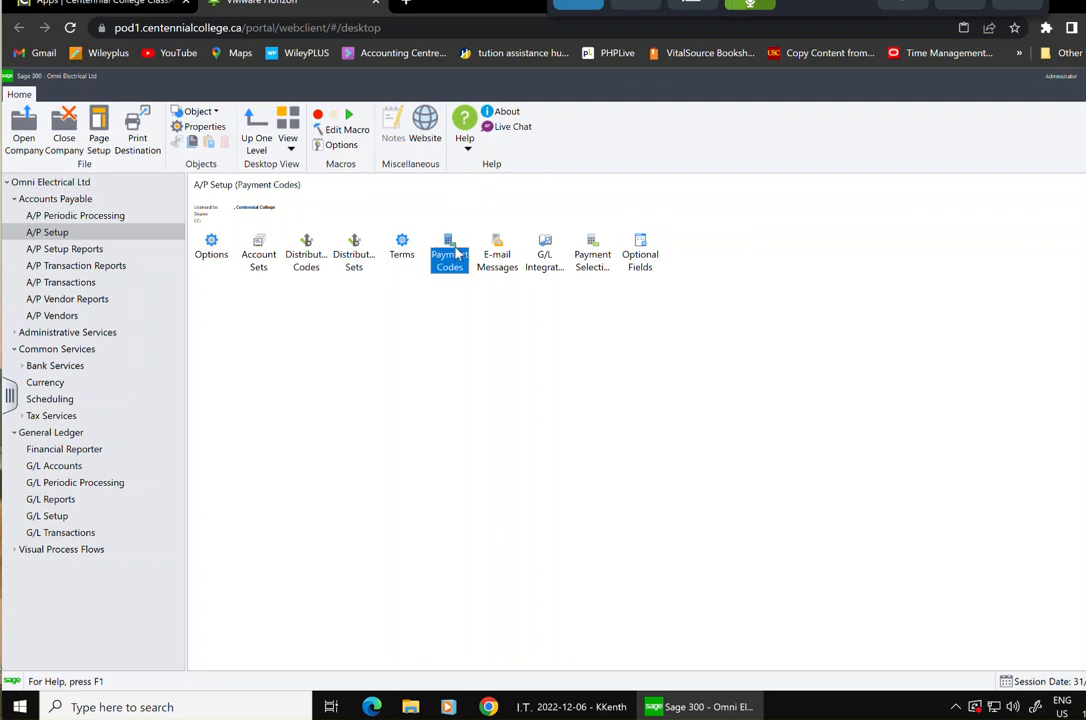
pyautogui.doubleClick(456, 253)
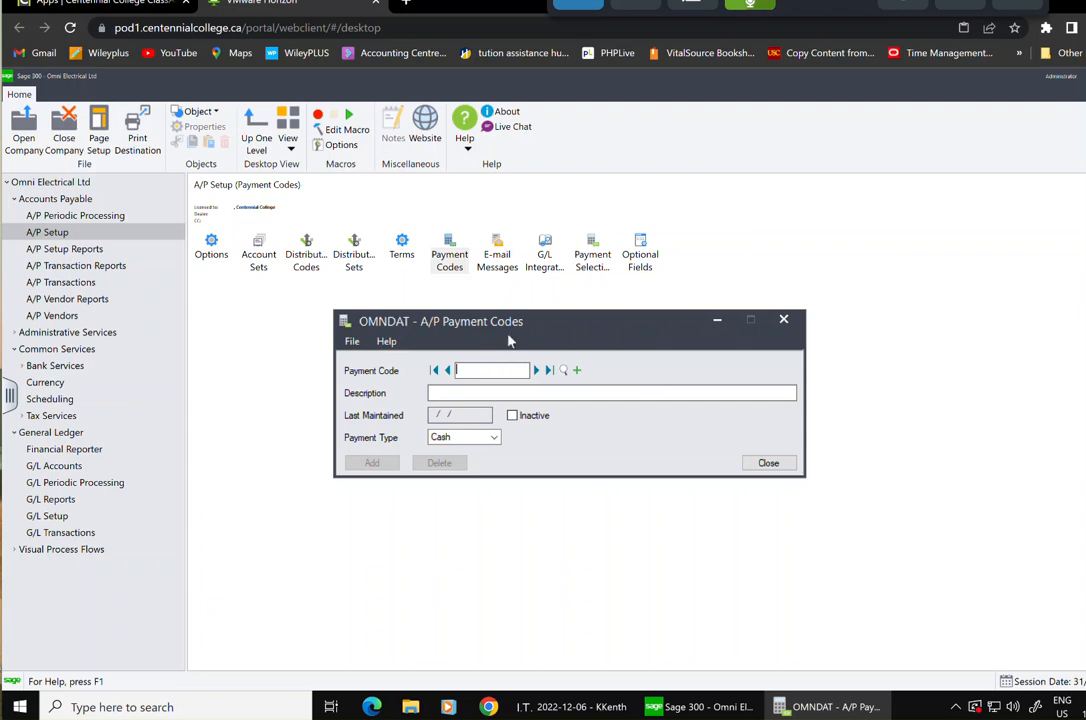
pyautogui.write('ASH')
pyautogui.click(493, 395)
pyautogui.write('cash')
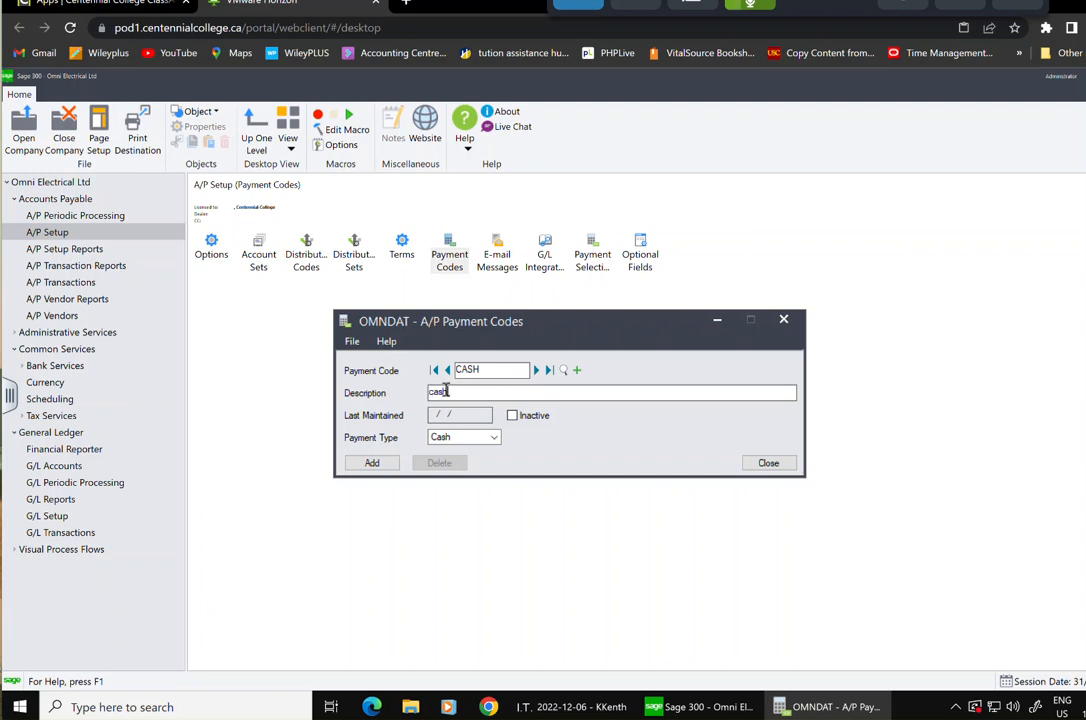
pyautogui.moveTo(460, 393); pyautogui.dragTo(368, 399)
pyautogui.write('CAsh')
pyautogui.press('BackSpace')
pyautogui.press('BackSpace')
pyautogui.press('BackSpace')
pyautogui.write('ash')
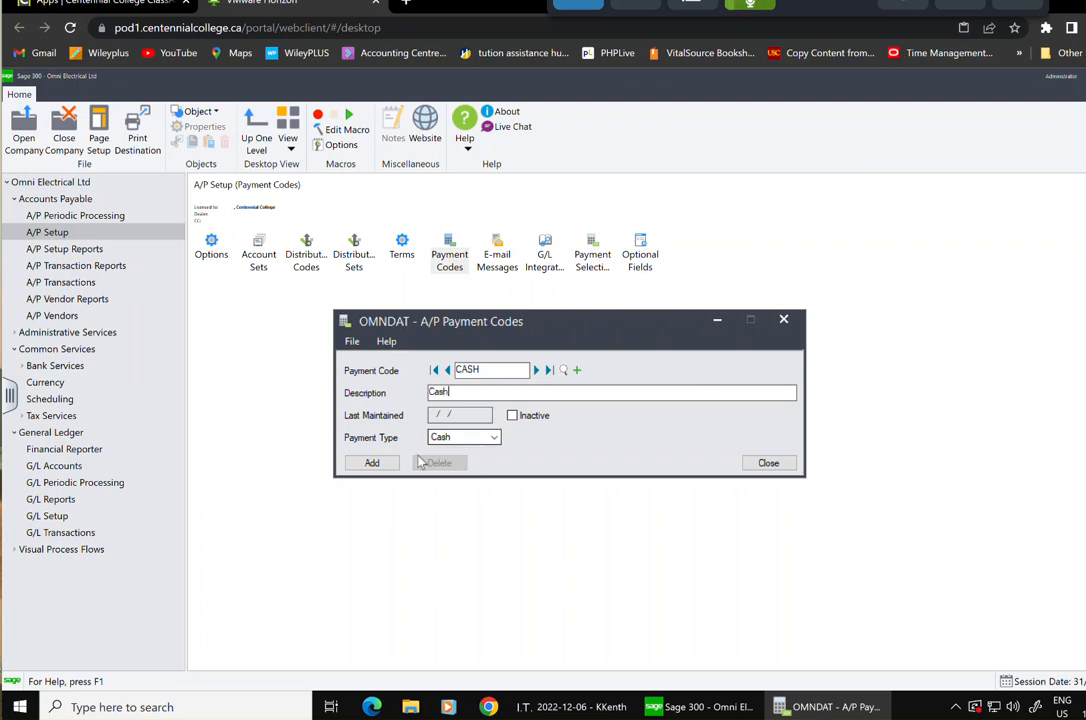
pyautogui.click(378, 467)
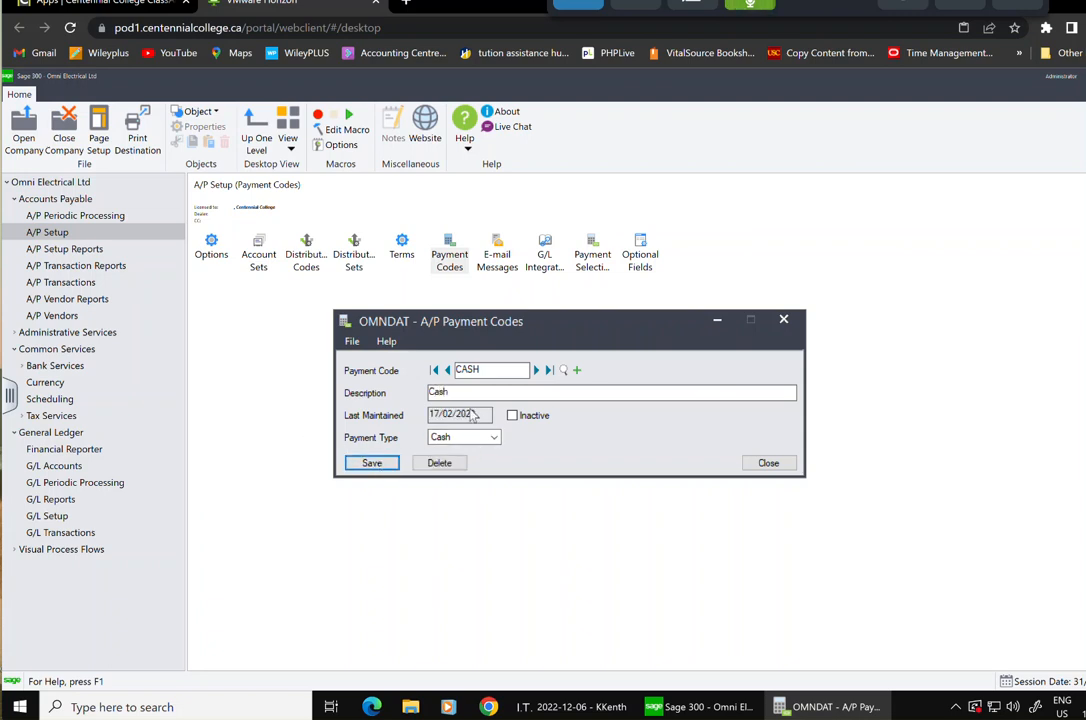
# Add payment code VISA described as "Visa" with payment type Credit Card and close the payment codes window
pyautogui.click(576, 370)
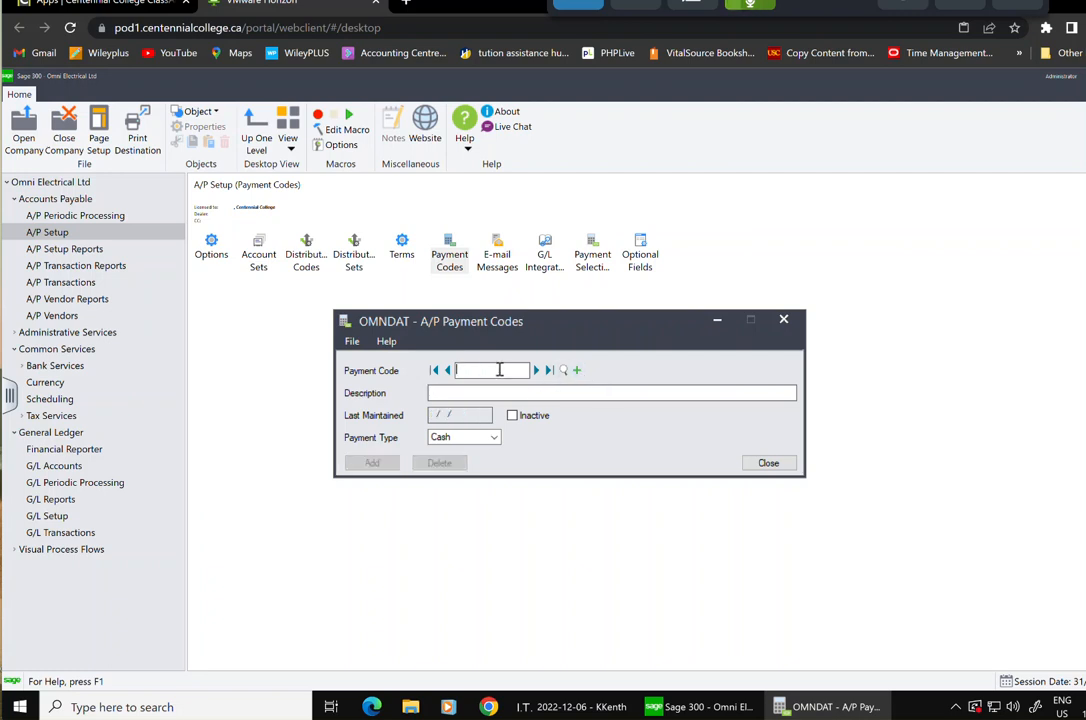
pyautogui.write('VISA')
pyautogui.click(497, 393)
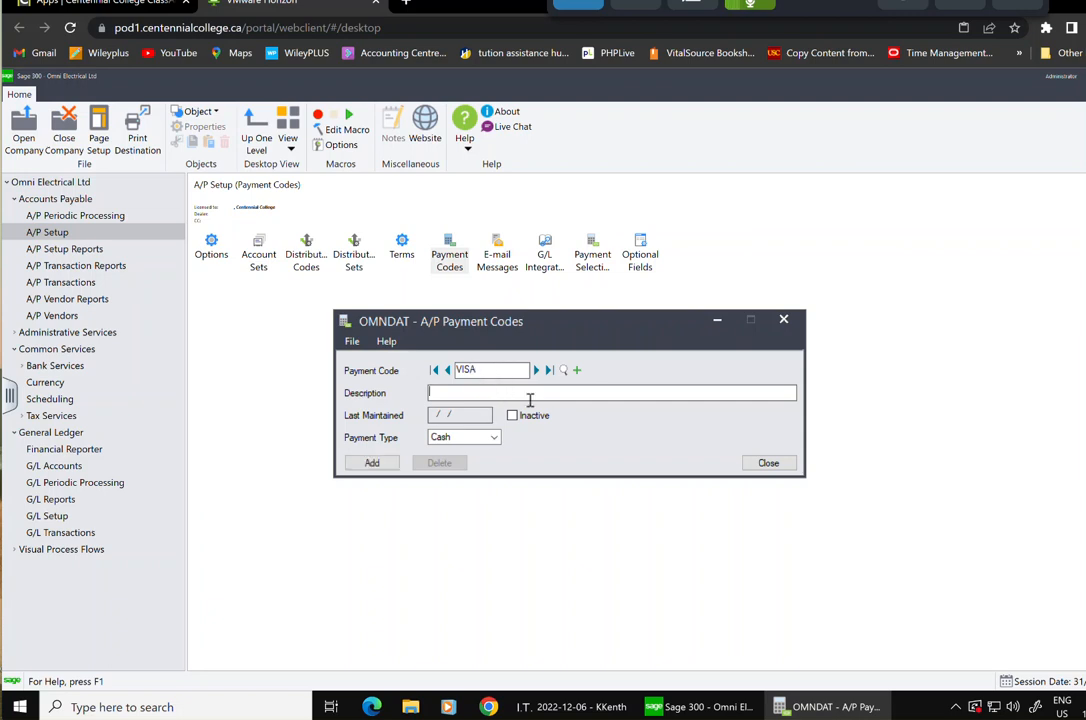
pyautogui.write('Visa')
pyautogui.click(485, 439)
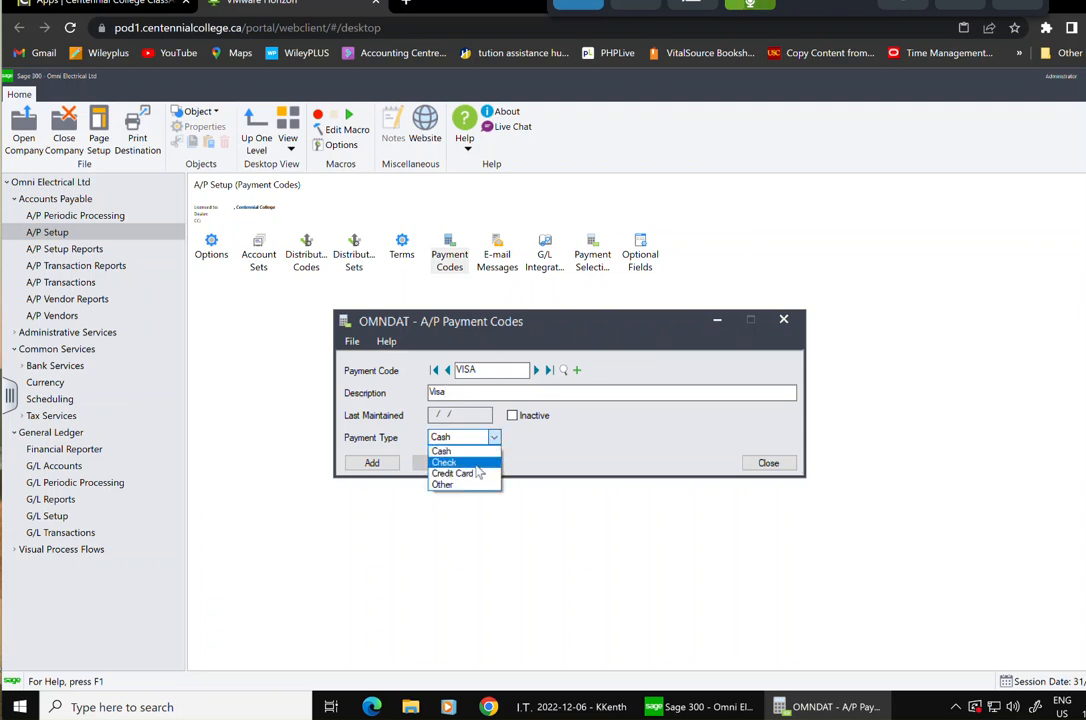
pyautogui.click(478, 473)
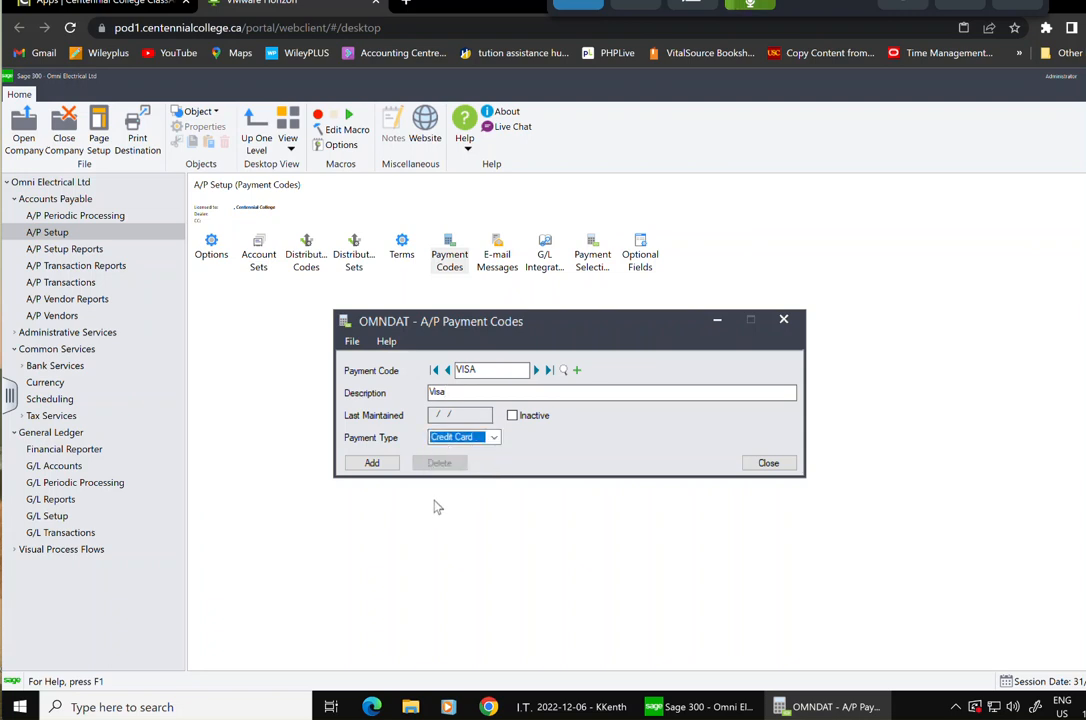
pyautogui.click(379, 463)
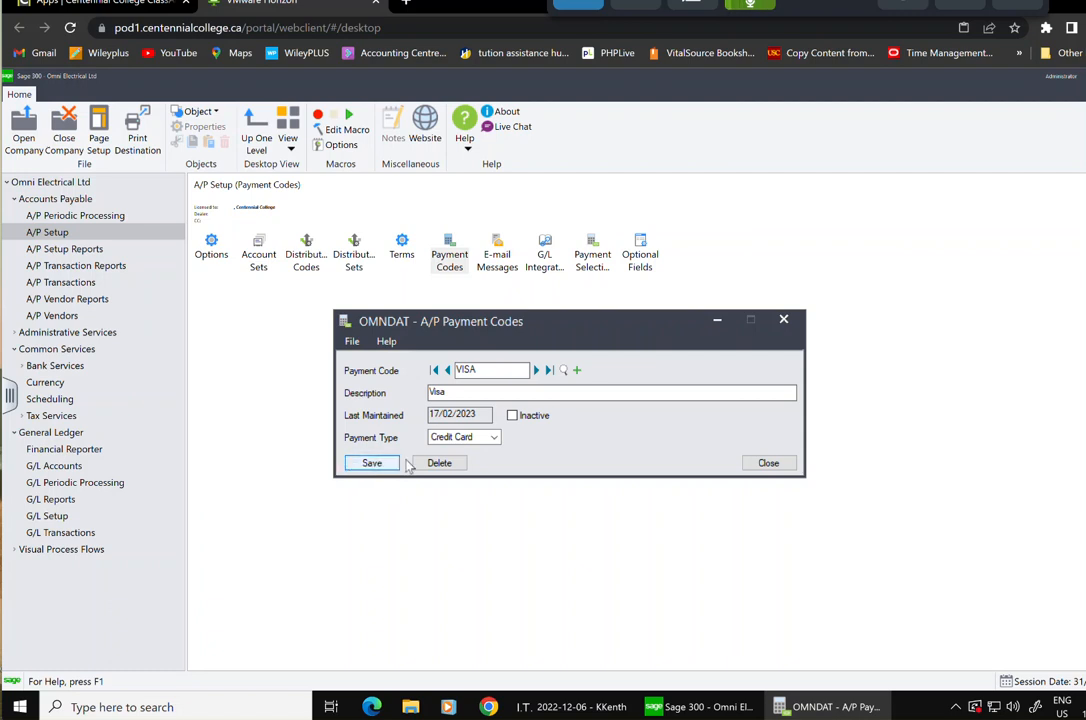
pyautogui.click(767, 463)
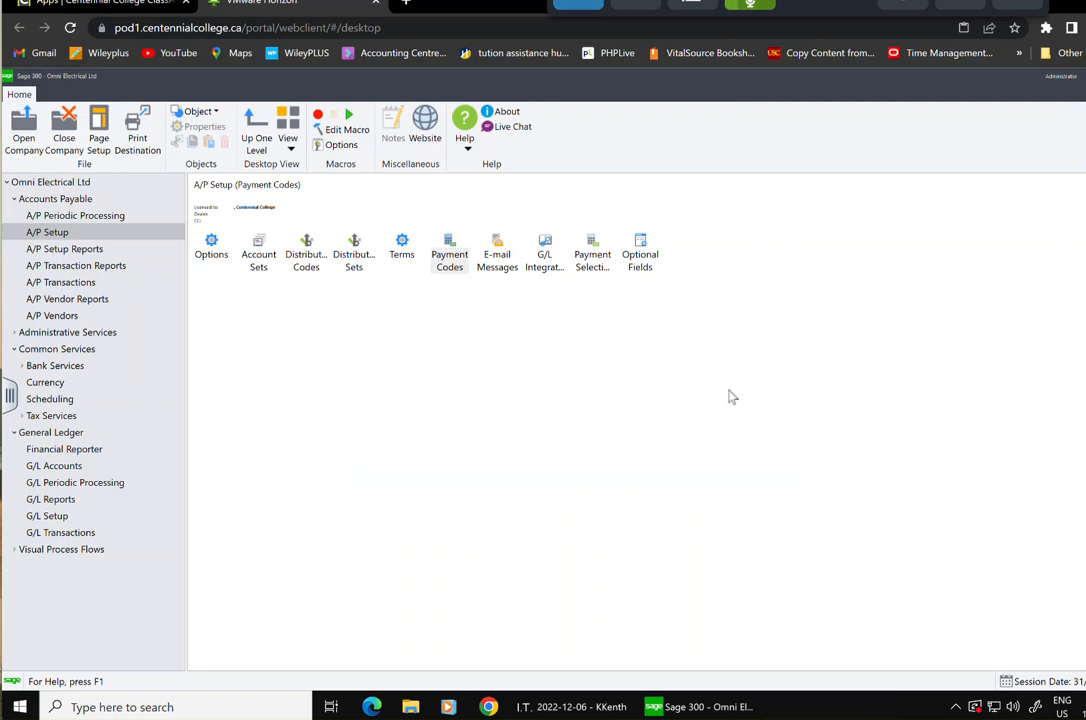
# Open A/P G/L Integration, keep Description as the Invoice G/L entry description segment with a hyphen separator, and save the integration settings
pyautogui.doubleClick(553, 262)
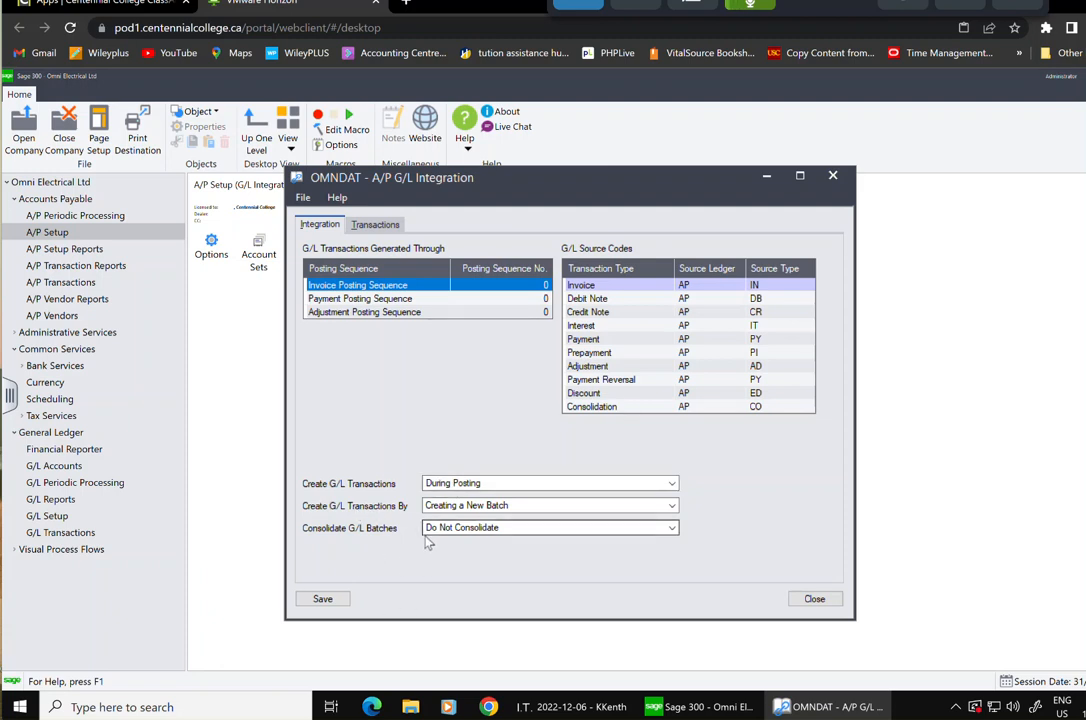
pyautogui.click(376, 225)
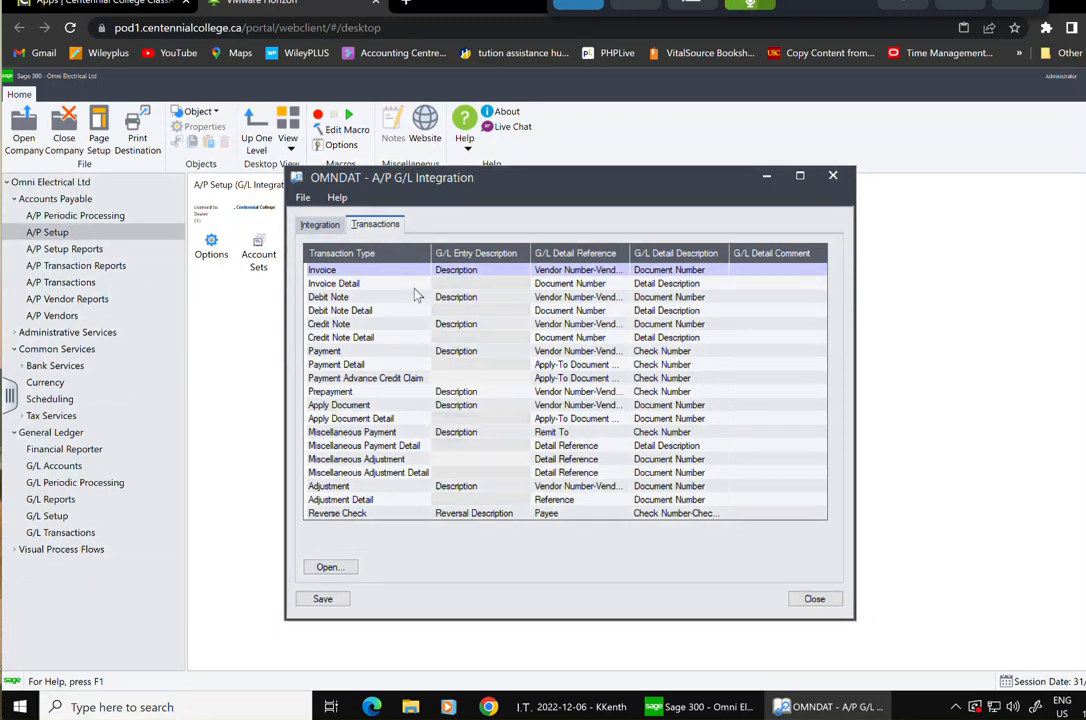
pyautogui.doubleClick(456, 270)
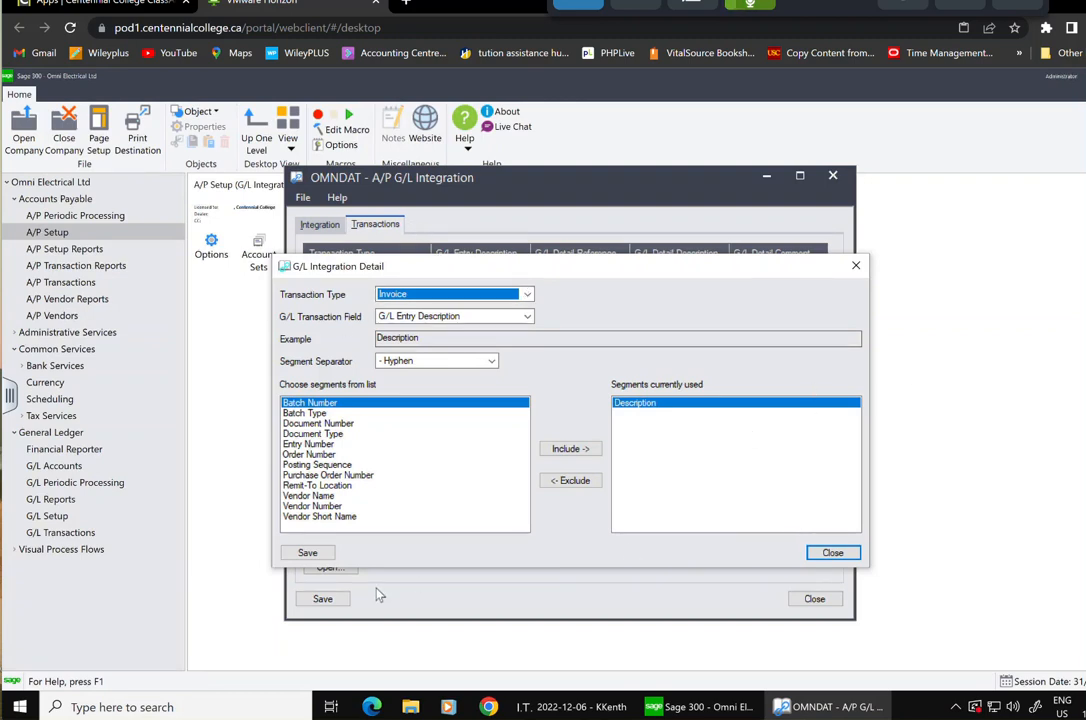
pyautogui.click(307, 553)
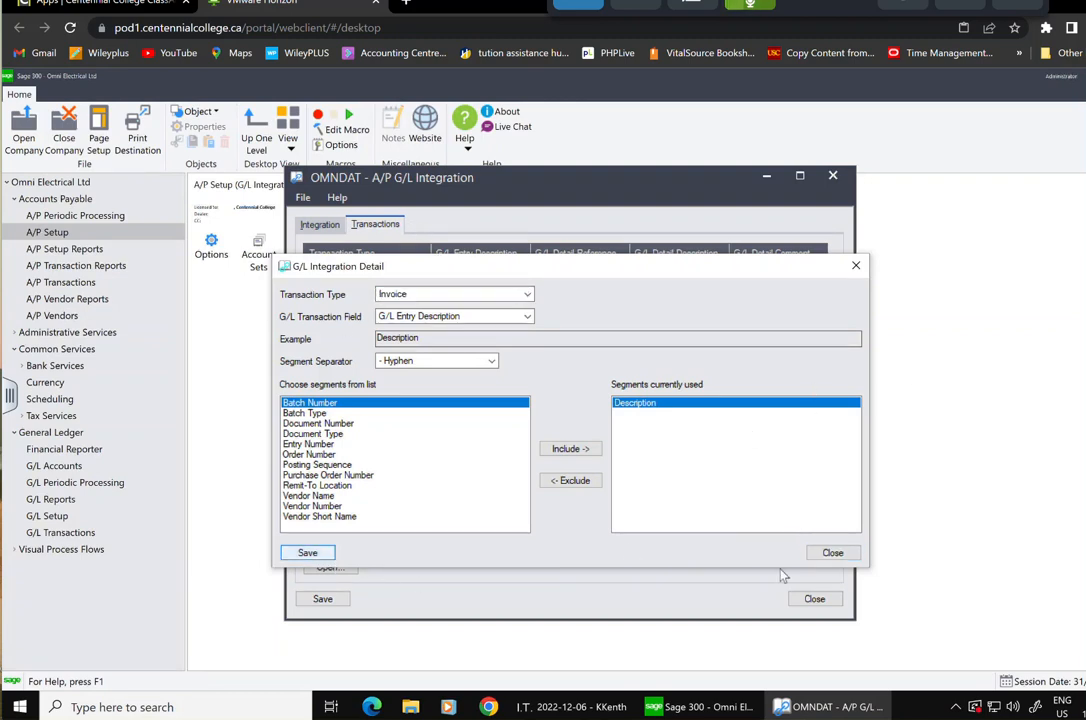
pyautogui.click(833, 553)
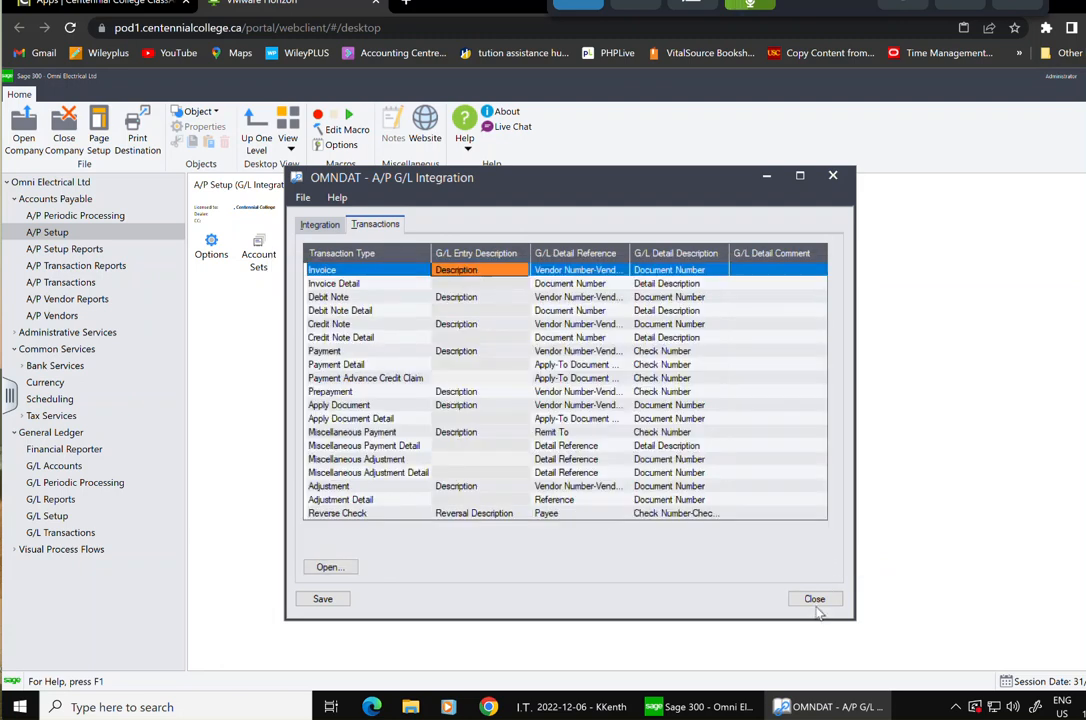
pyautogui.click(817, 601)
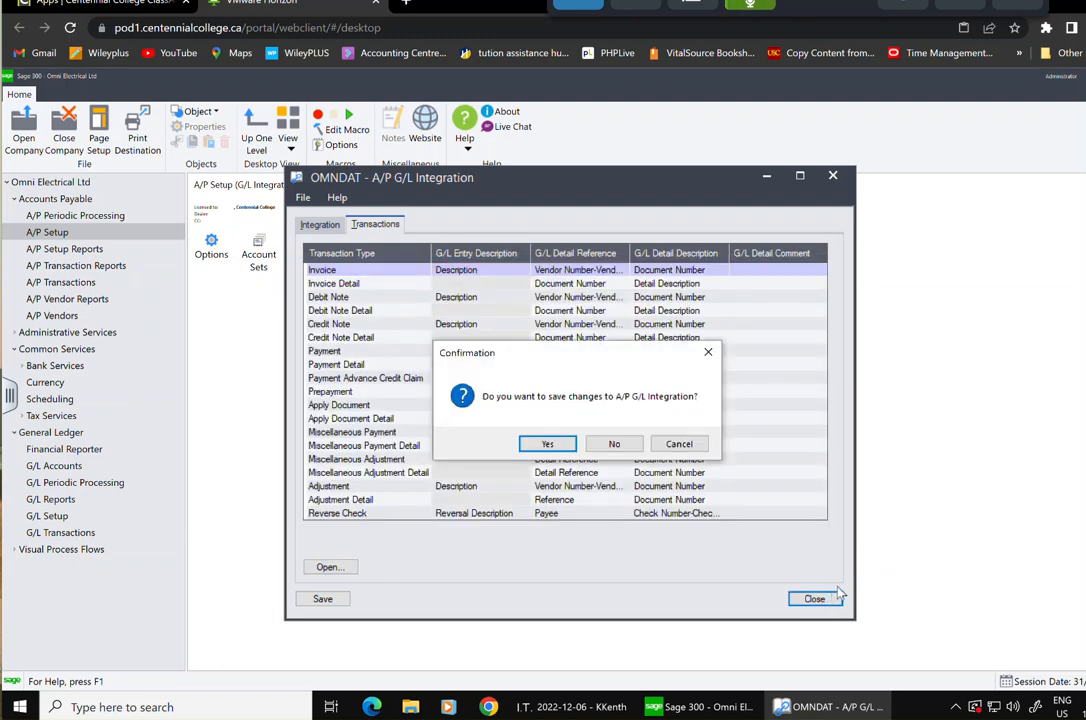
pyautogui.click(550, 443)
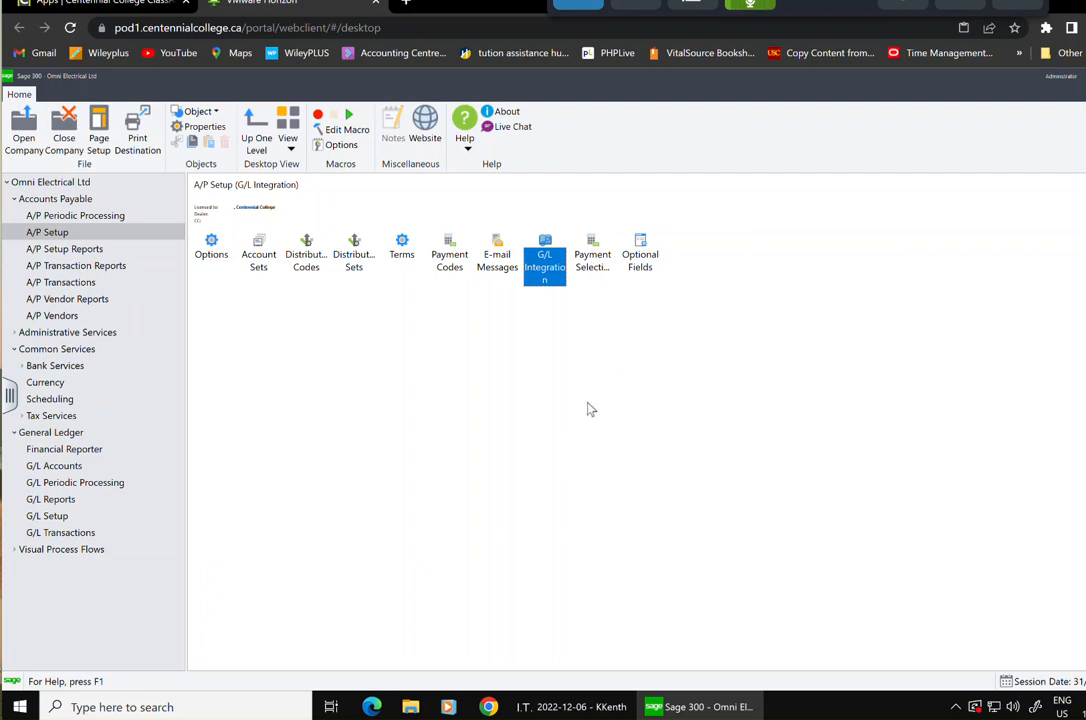
pyautogui.click(644, 258)
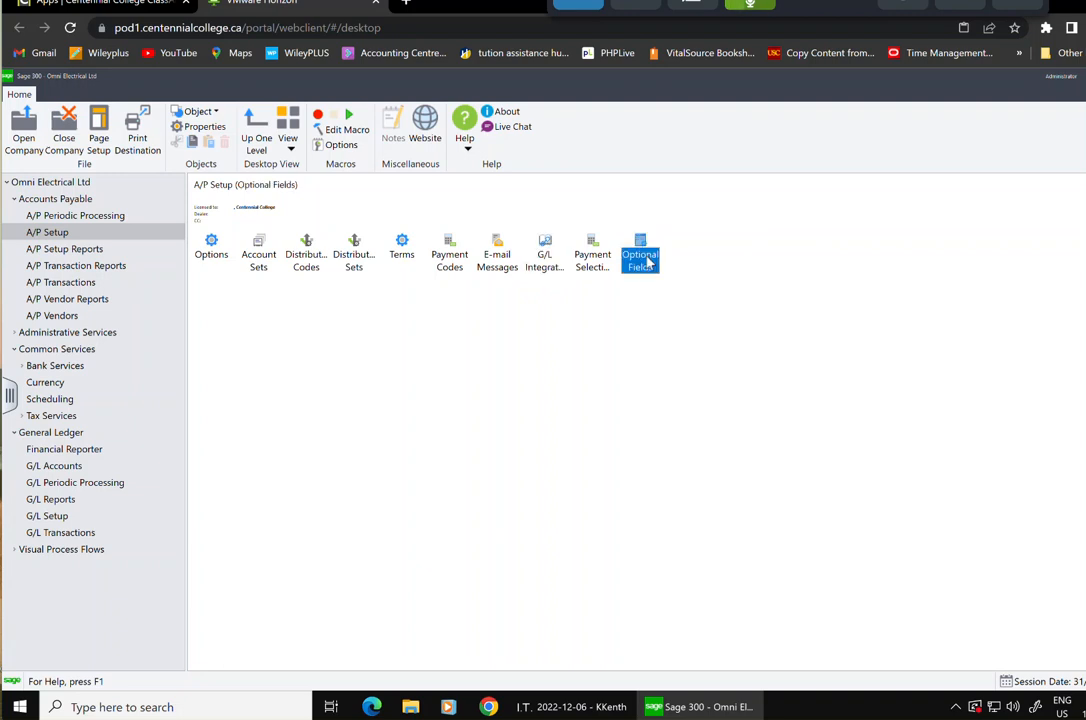
pyautogui.doubleClick(645, 259)
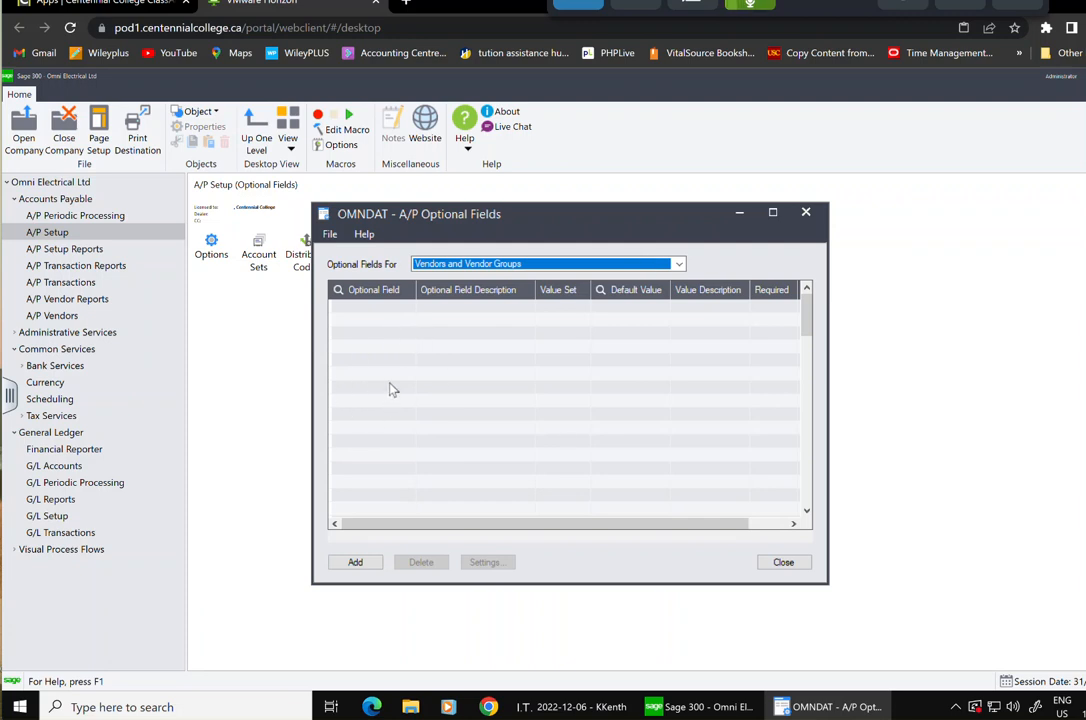
pyautogui.click(378, 307)
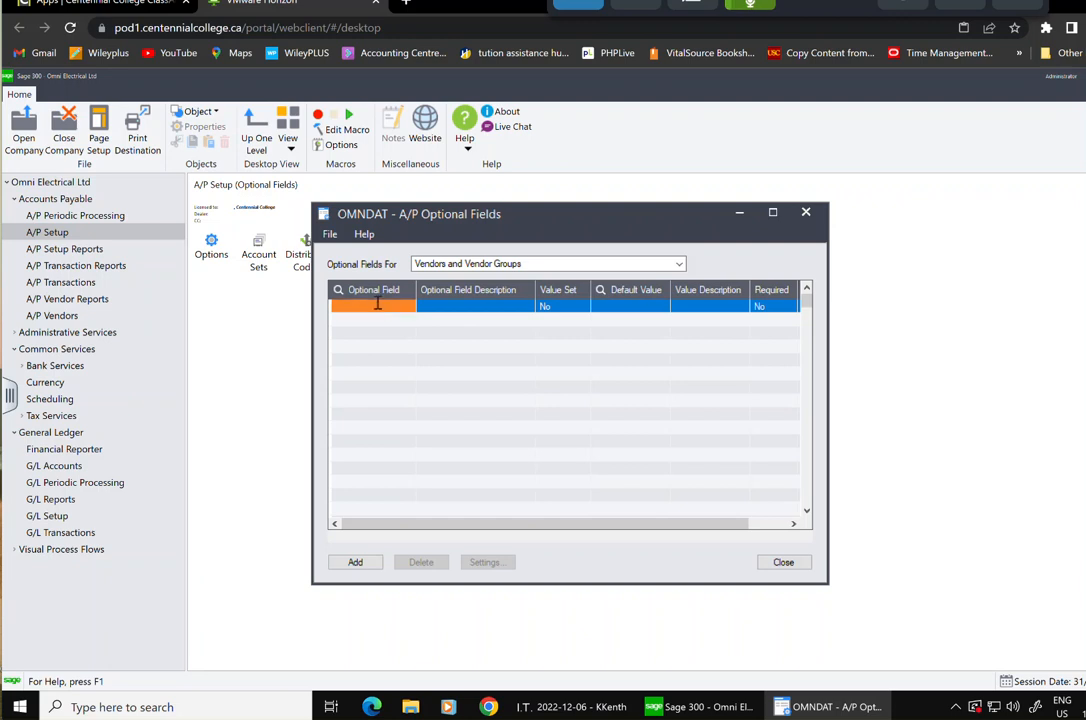
pyautogui.click(410, 309)
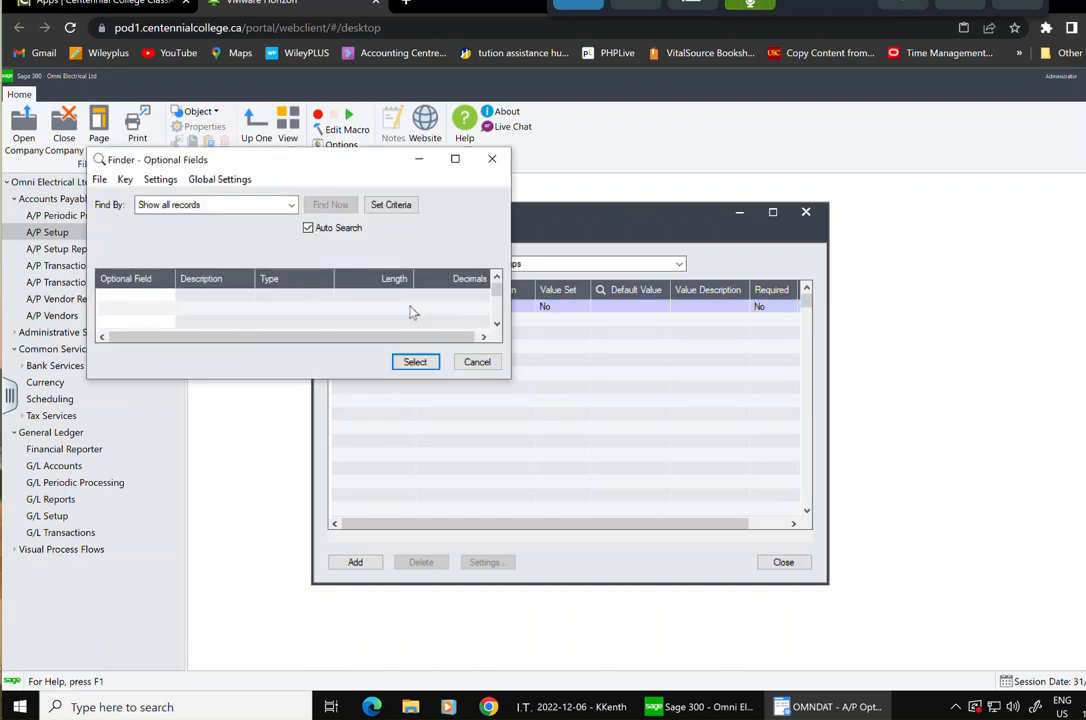
pyautogui.click(482, 366)
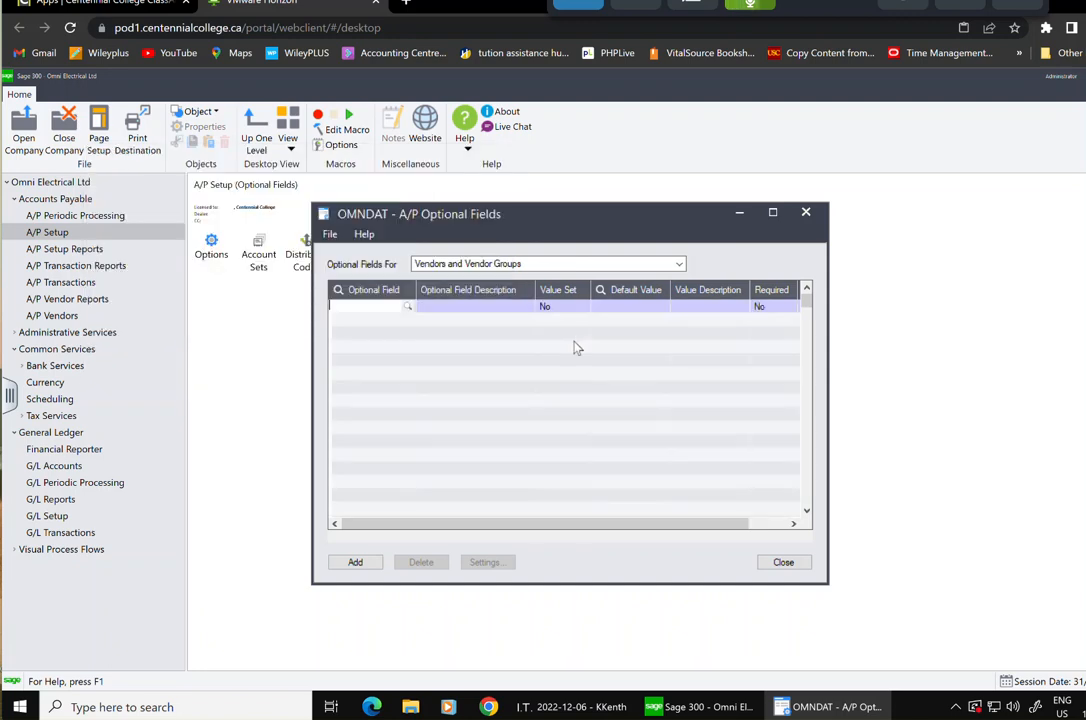
pyautogui.click(805, 212)
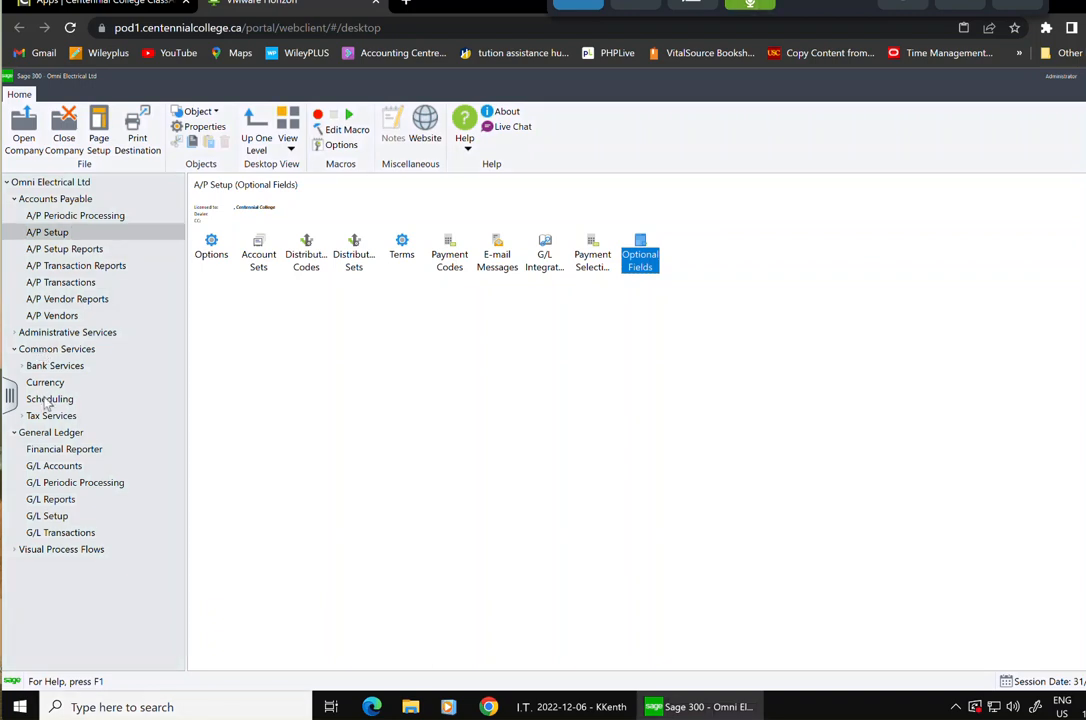
# Open the Common Services optional fields and enter REGION as the code of a new optional field
pyautogui.click(58, 349)
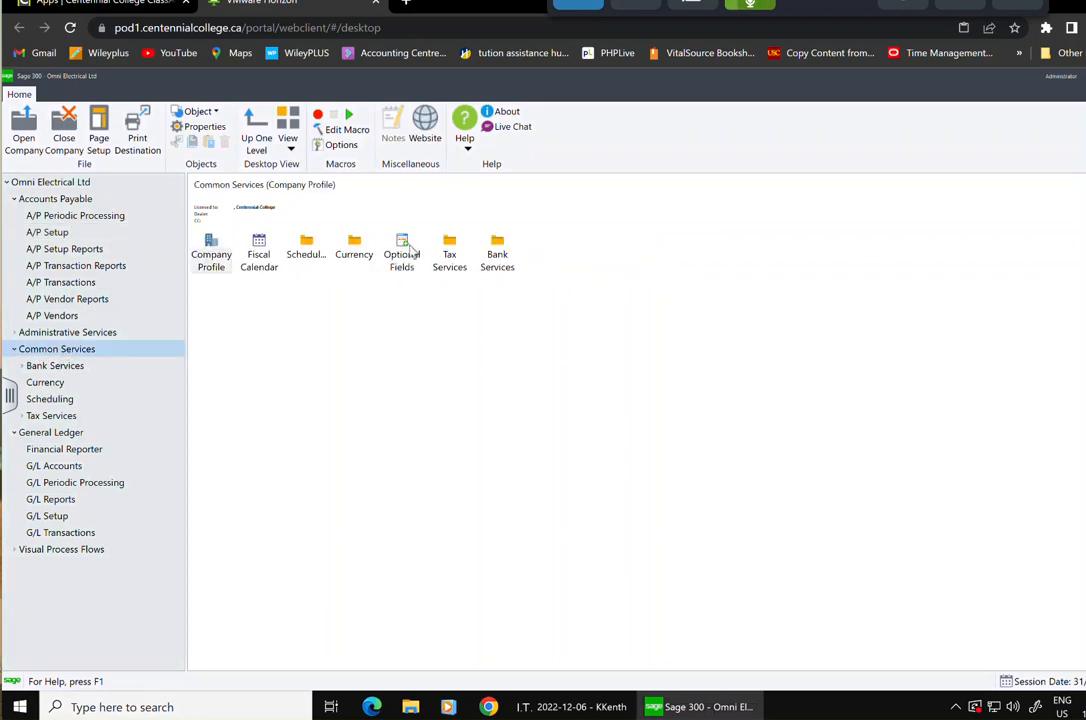
pyautogui.doubleClick(404, 247)
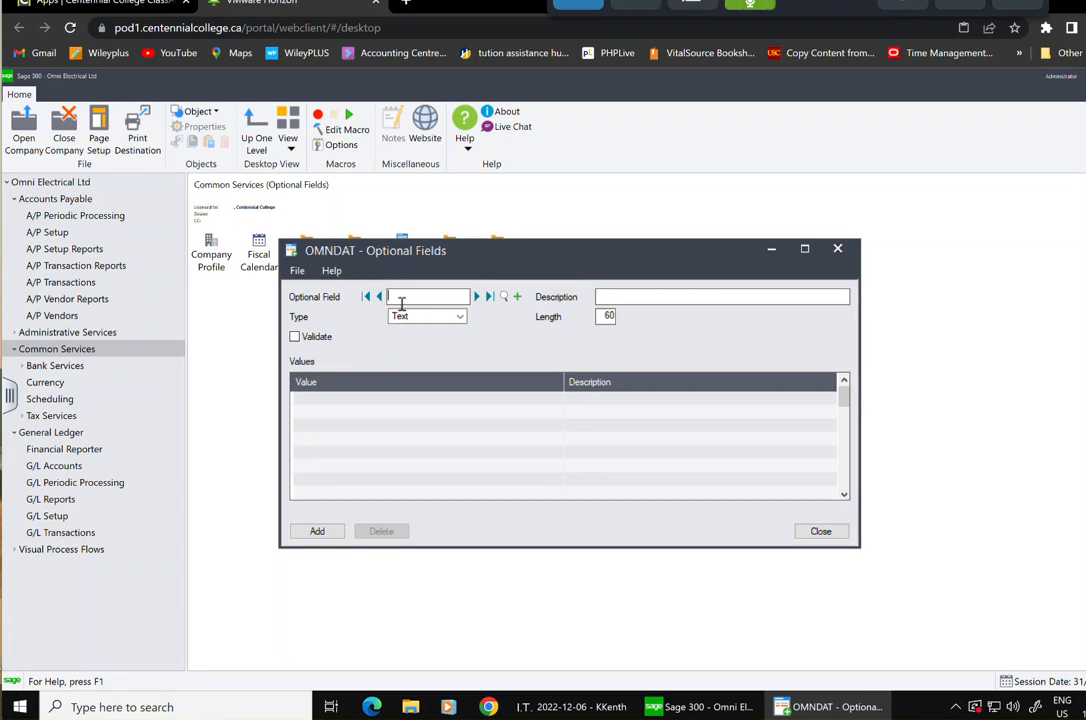
pyautogui.write('RE')
pyautogui.press('BackSpace')
pyautogui.press('BackSpace')
pyautogui.write('ION')
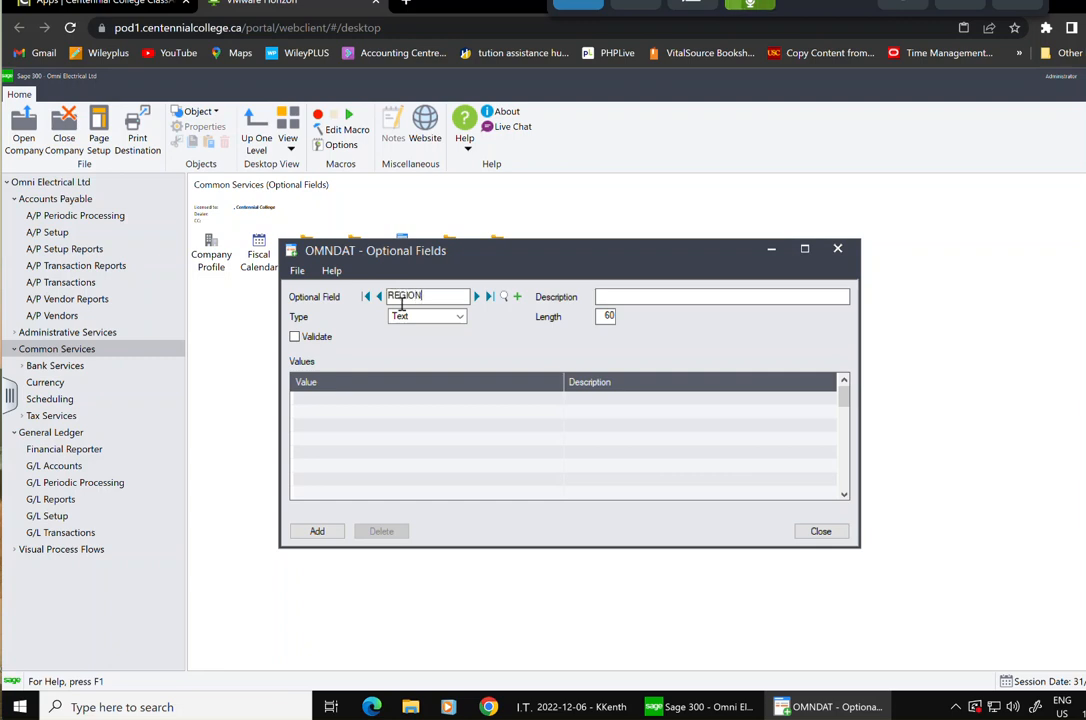
# Describe optional field REGION as "Region Optional Filed", add it and close the optional fields window
pyautogui.press('Tab')
pyautogui.write('RE')
pyautogui.write('gion Optaional')
pyautogui.write('al Filed')
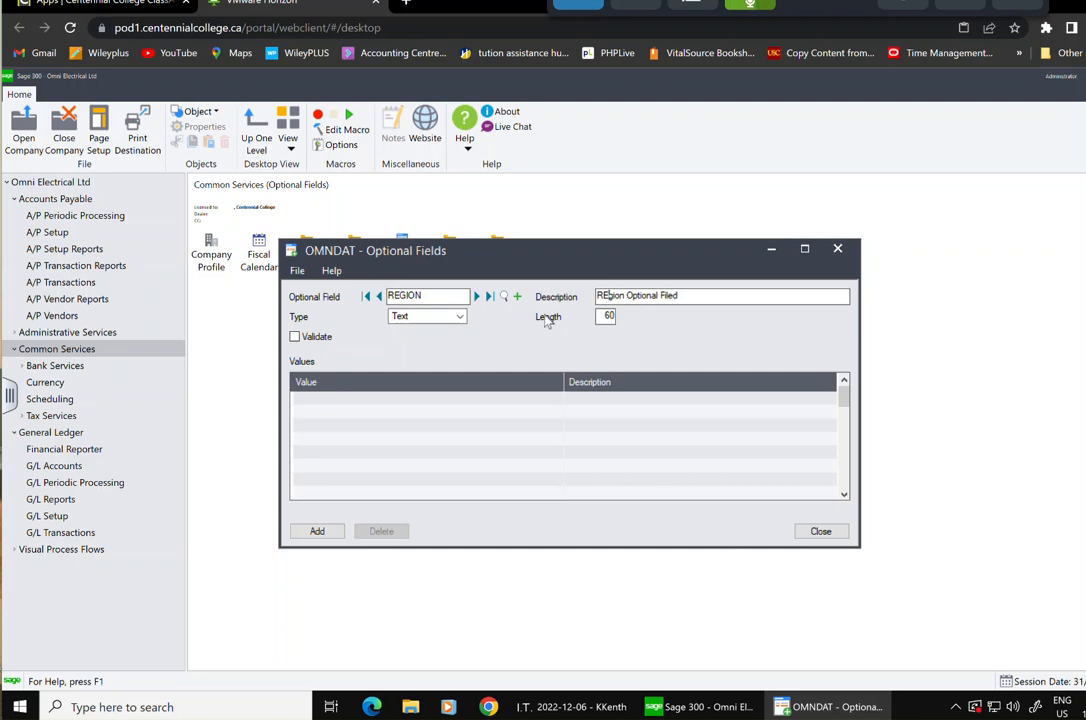
pyautogui.press('BackSpace')
pyautogui.write('e')
pyautogui.click(317, 530)
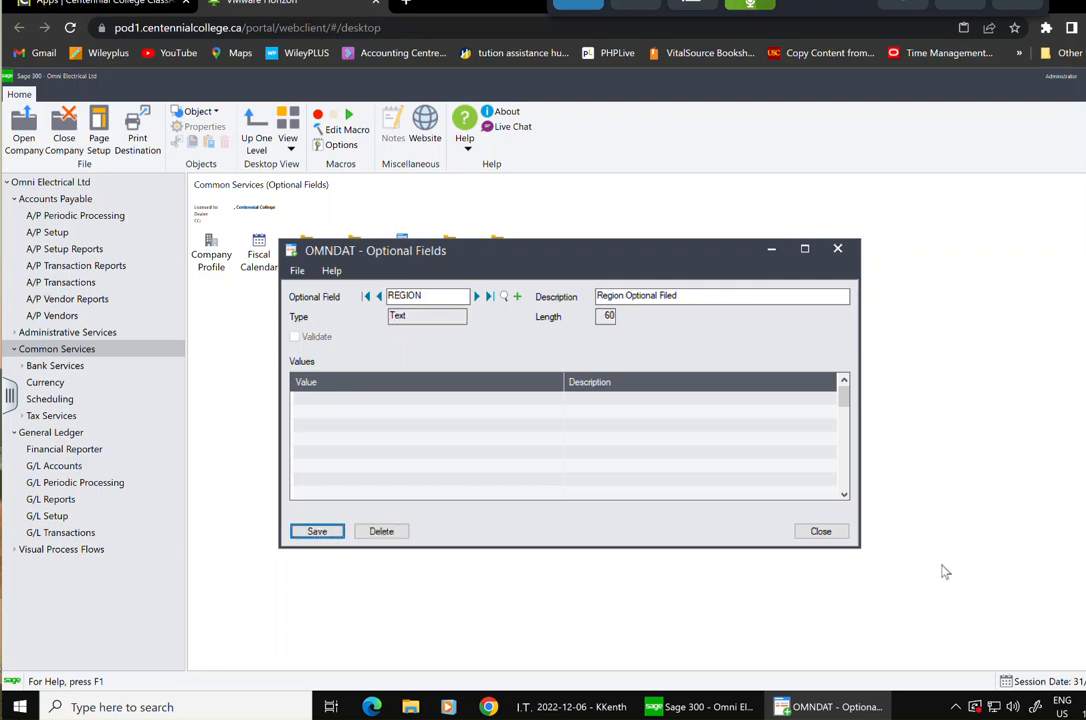
pyautogui.click(822, 531)
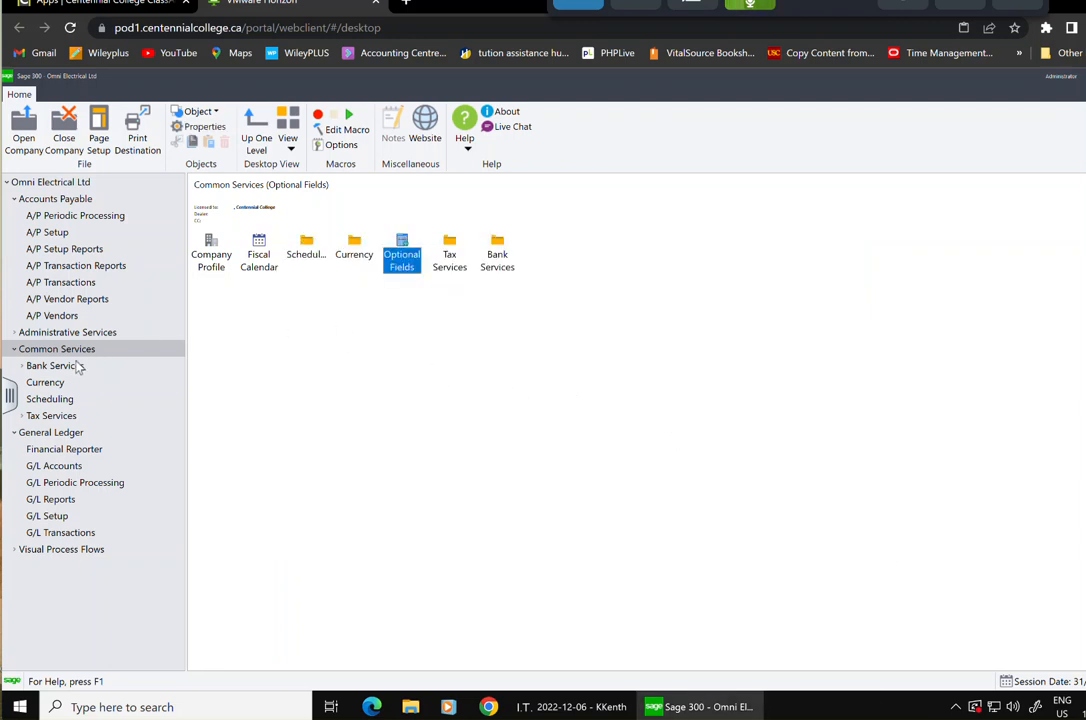
# Add optional field REGION to the A/P optional fields for Vendors and Vendor Groups and close the window
pyautogui.click(64, 233)
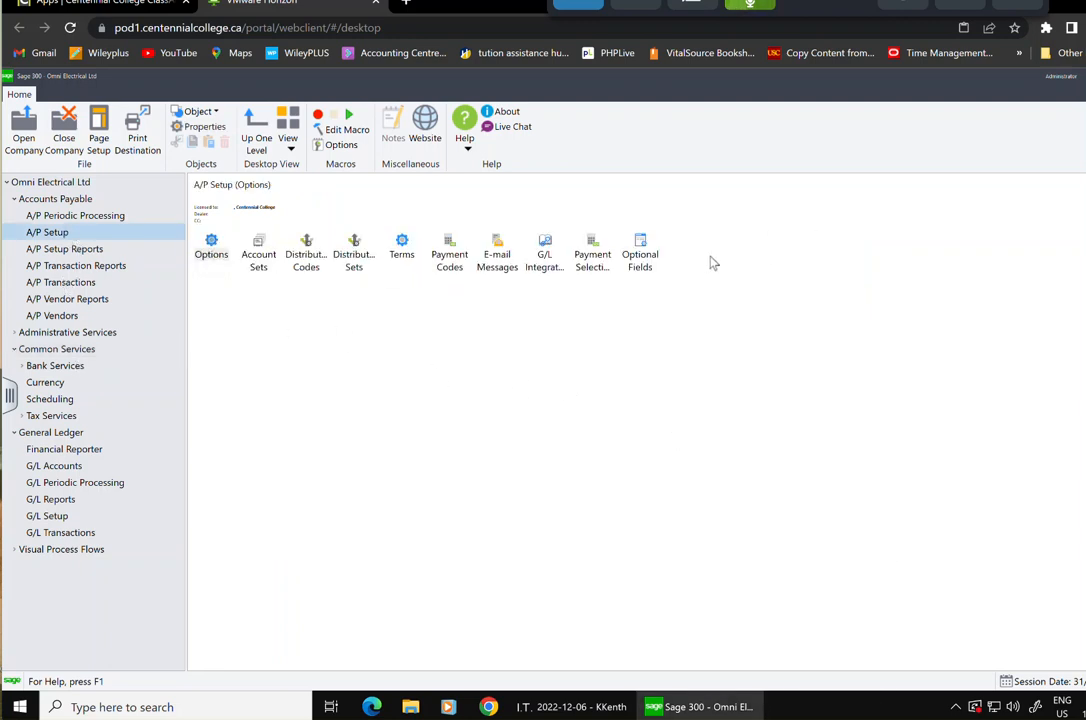
pyautogui.doubleClick(650, 258)
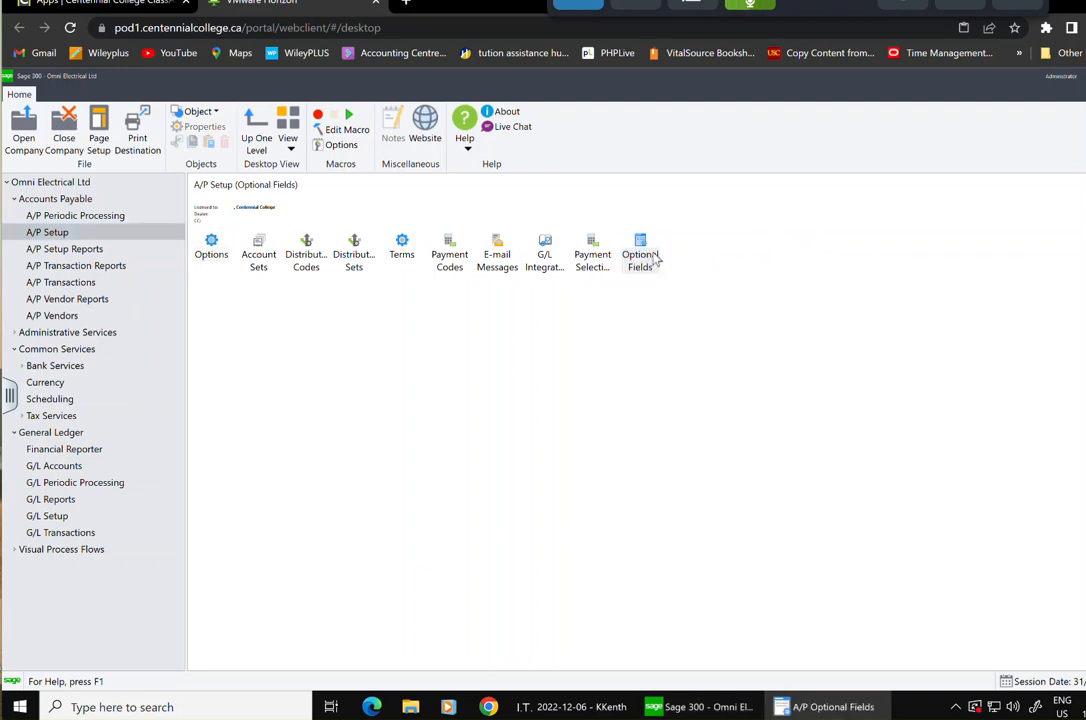
pyautogui.click(410, 318)
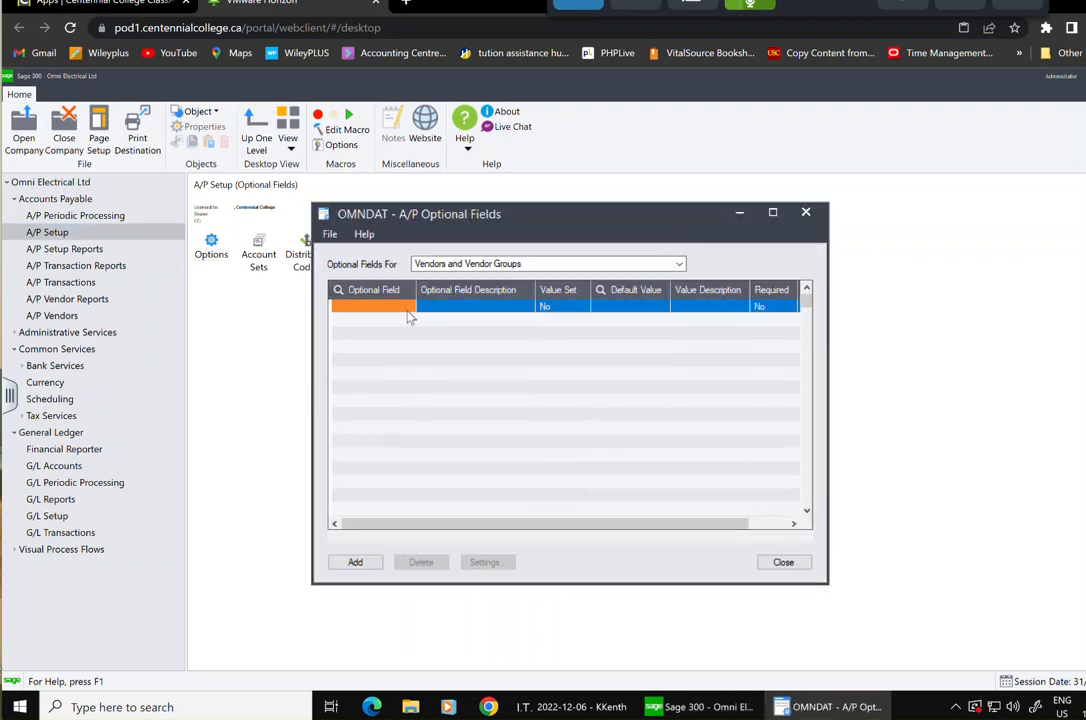
pyautogui.click(410, 304)
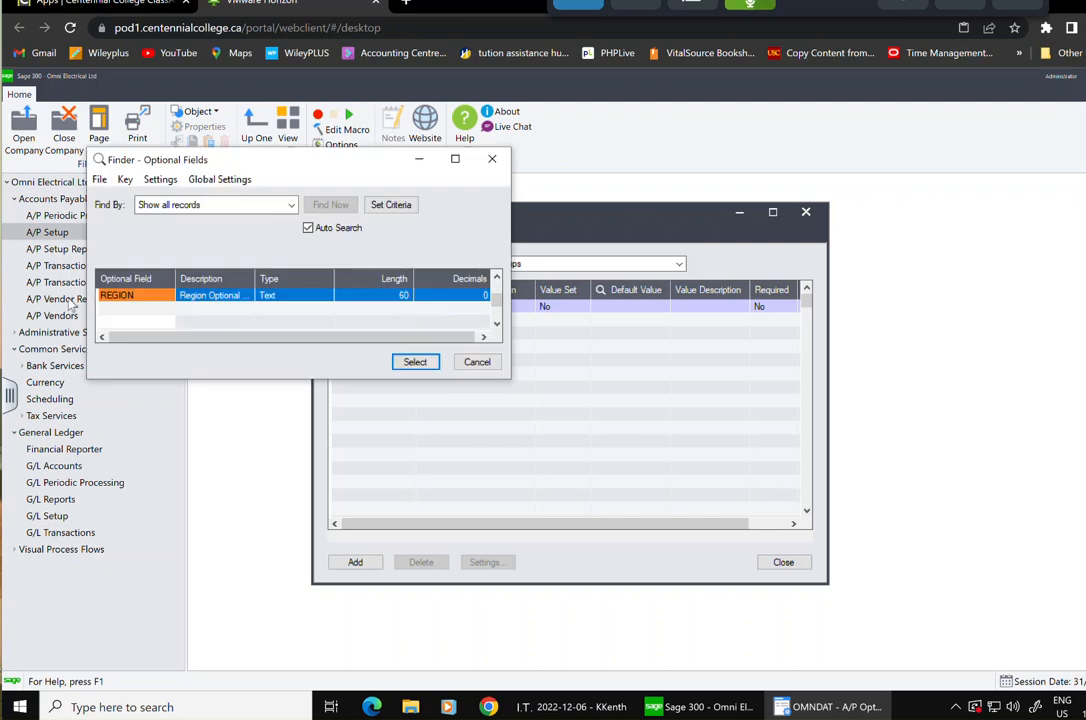
pyautogui.click(415, 361)
pyautogui.press('Tab')
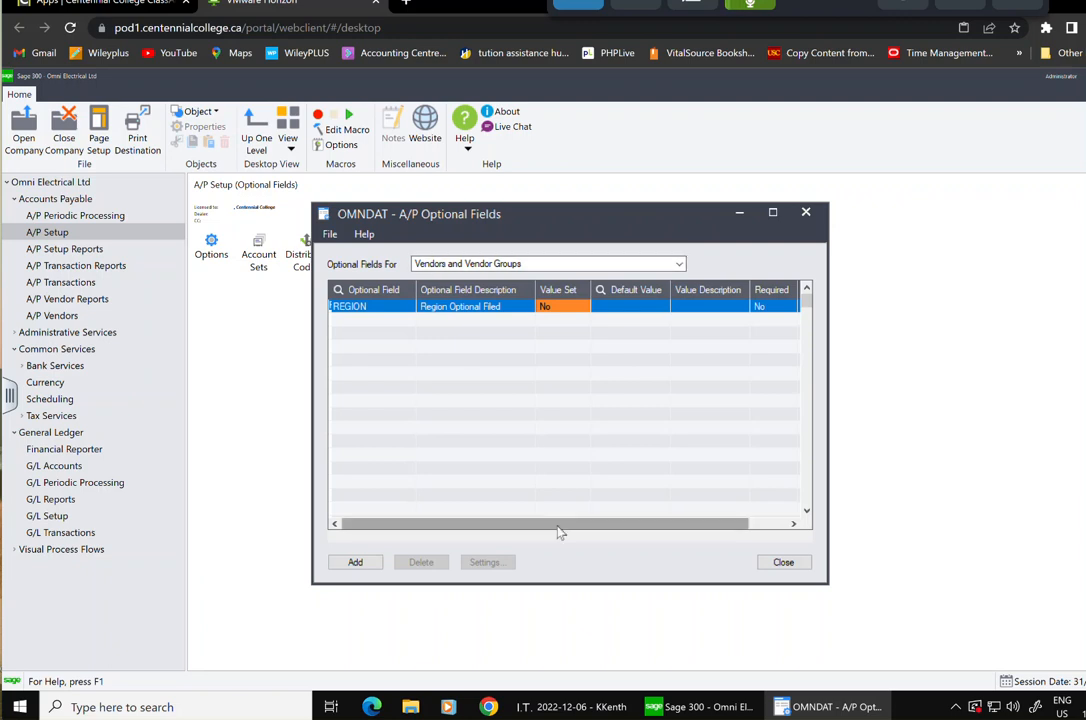
pyautogui.click(358, 563)
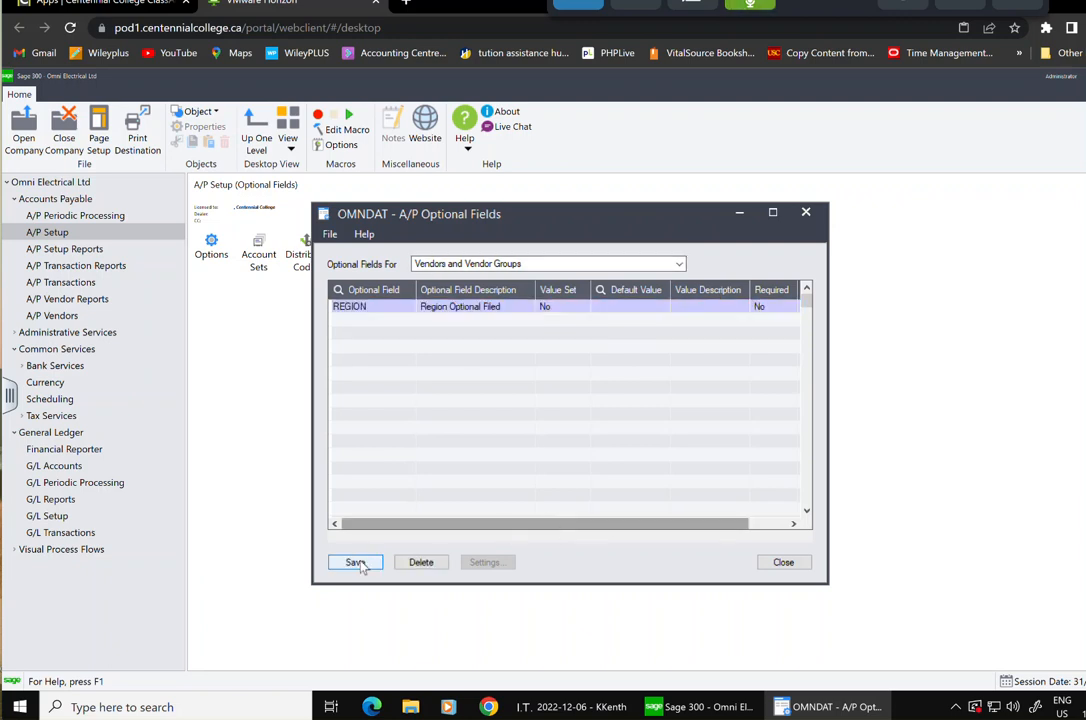
pyautogui.click(797, 562)
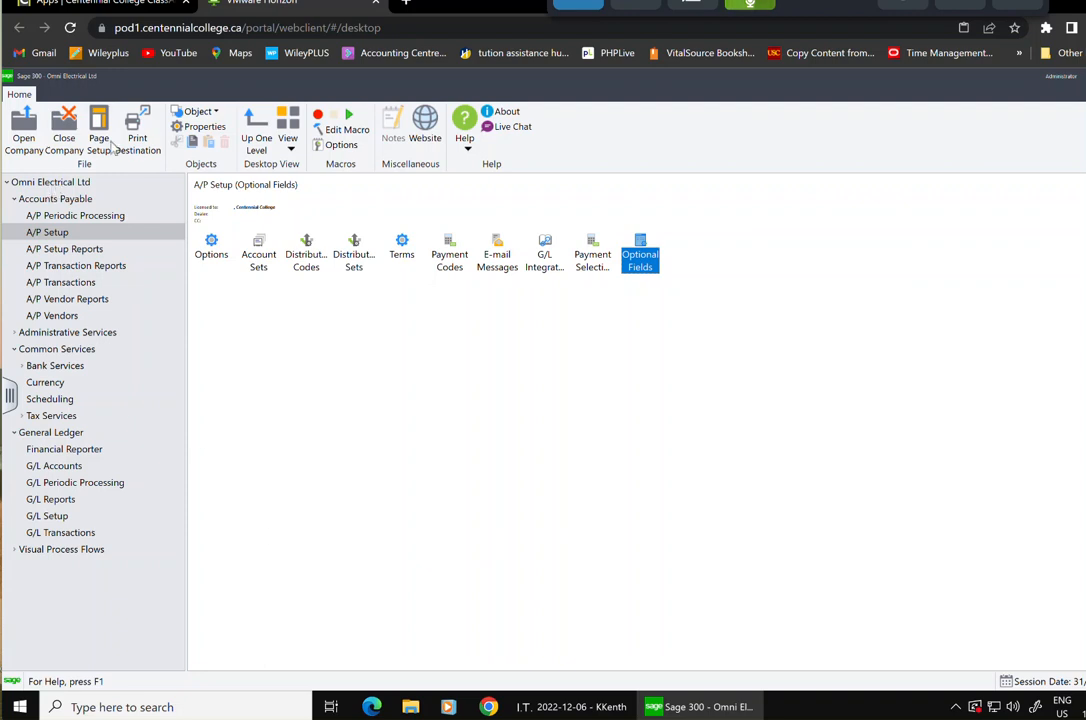
# Set the print destination to Preview with report paper size, report orientation and Letter/A4 as the default paper size
pyautogui.click(150, 148)
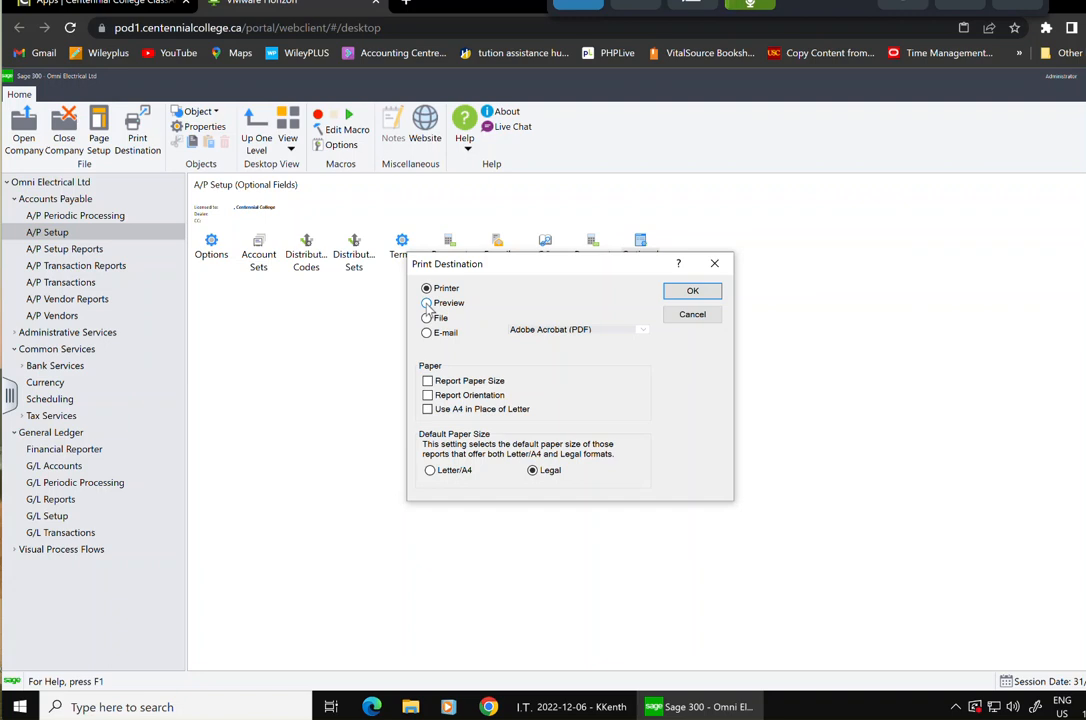
pyautogui.click(428, 395)
pyautogui.click(429, 471)
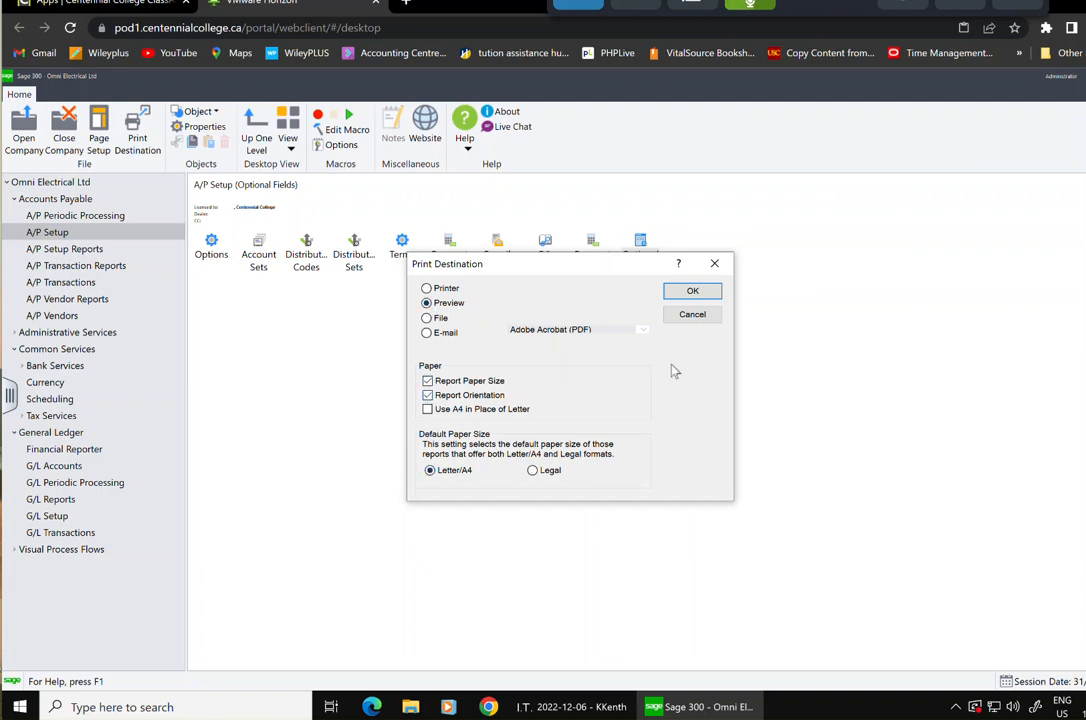
pyautogui.click(693, 291)
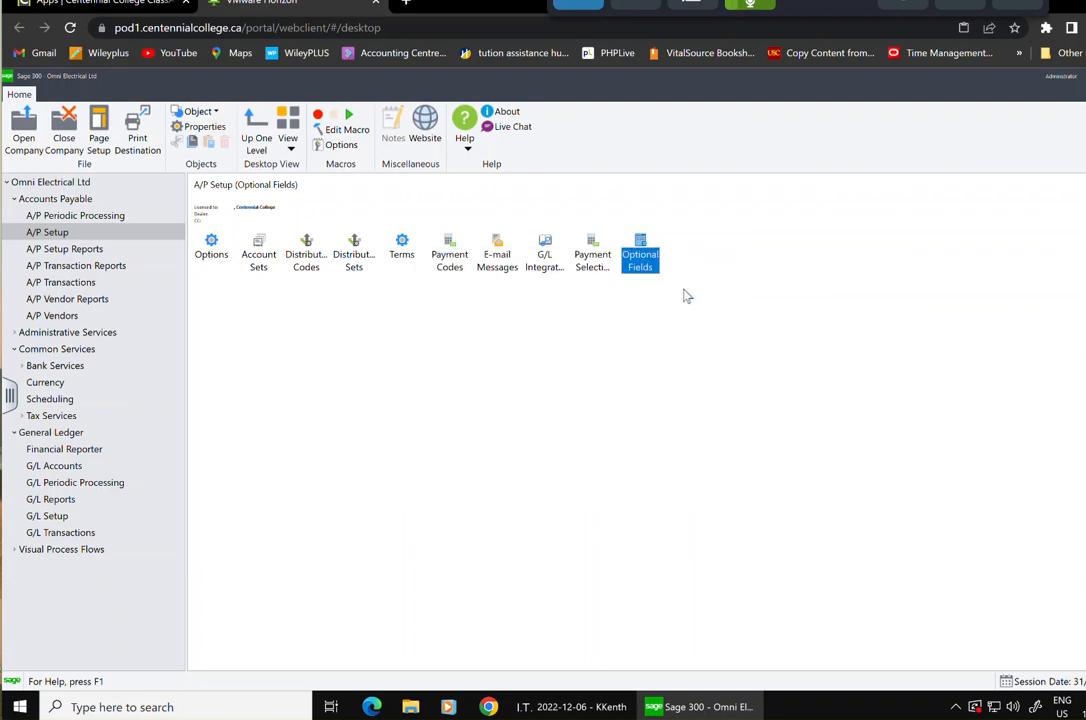
# Print the A/P Options setup report to the preview and look through it
pyautogui.click(84, 251)
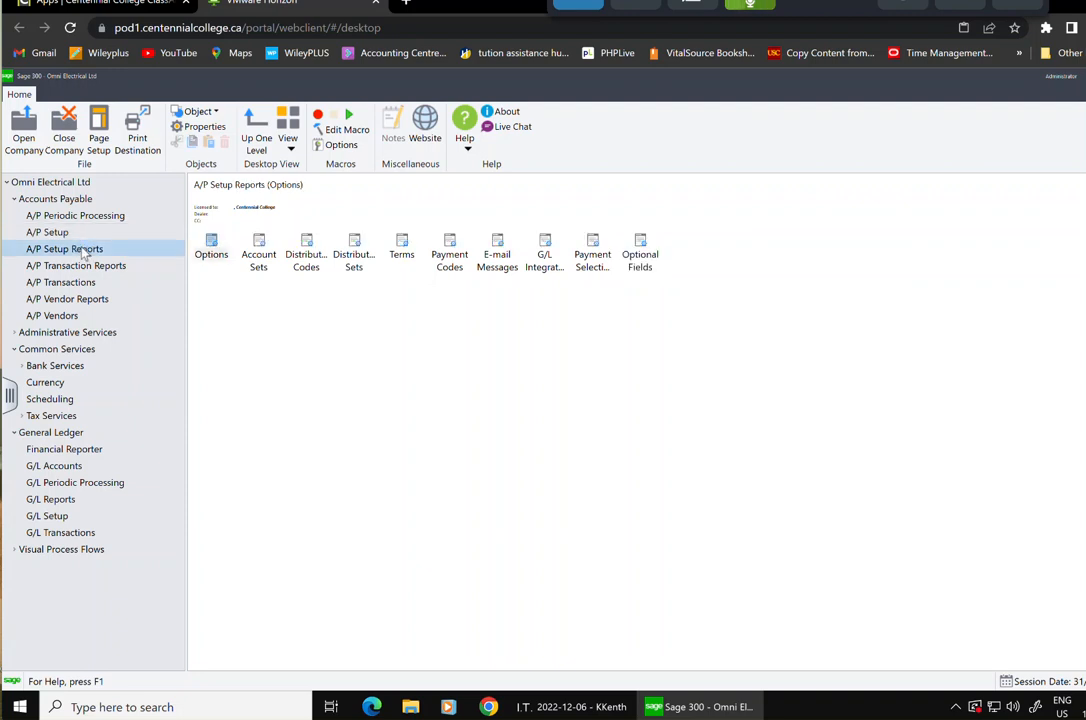
pyautogui.doubleClick(216, 256)
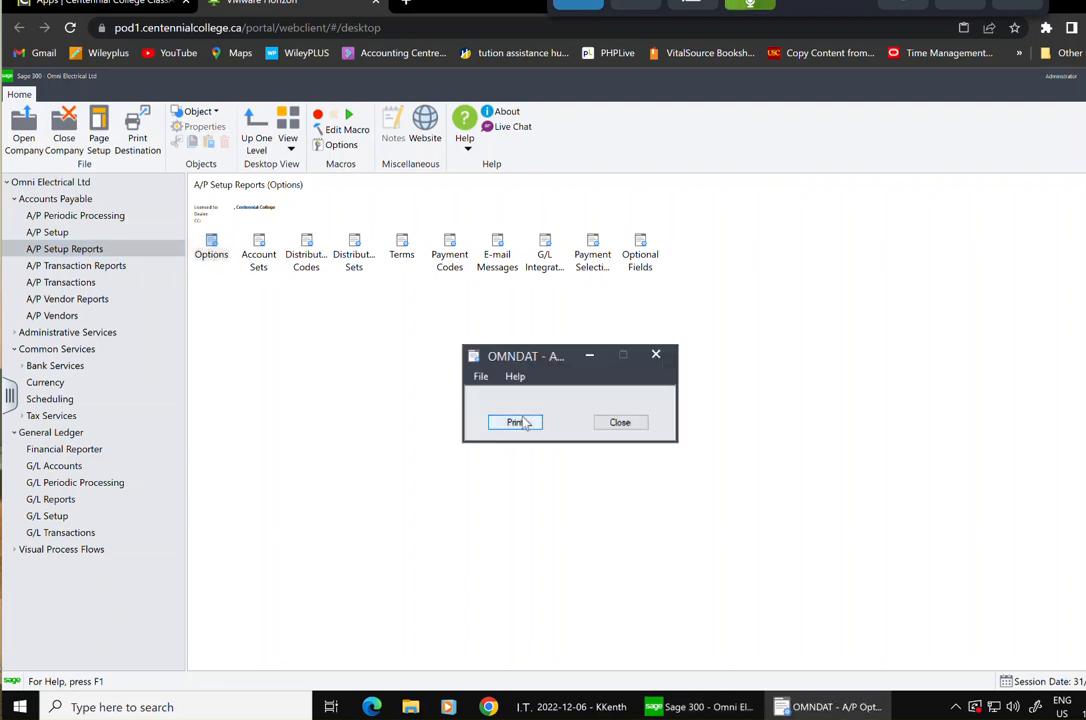
pyautogui.click(518, 422)
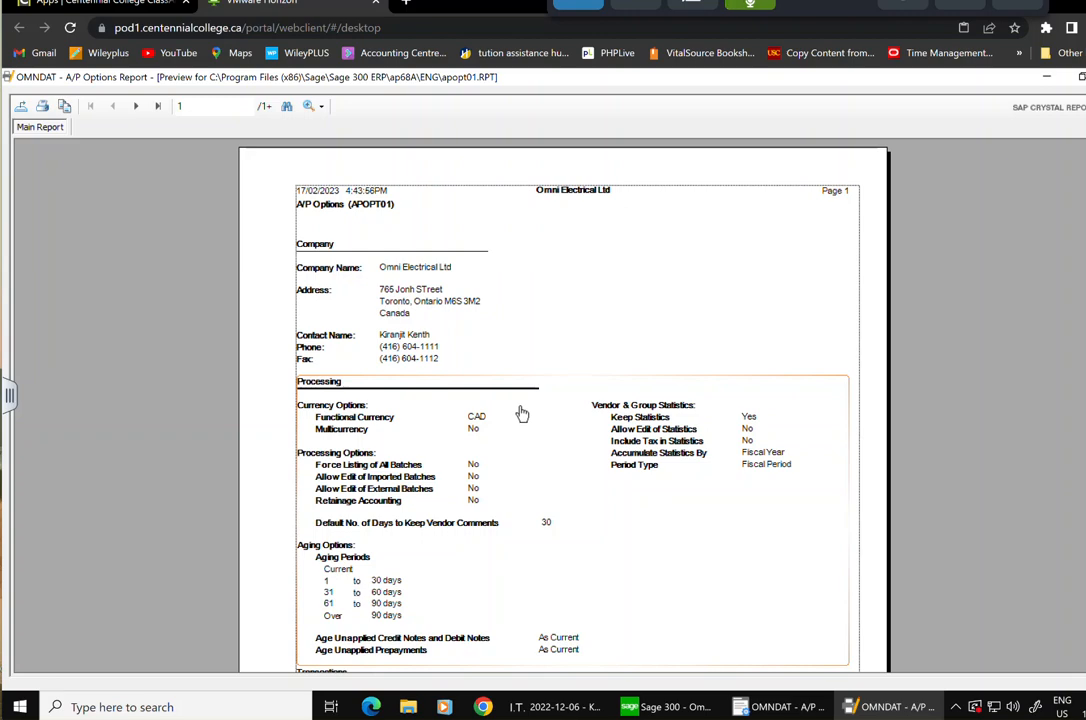
pyautogui.scroll(-5, 522, 413)
pyautogui.scroll(5, 150, 230)
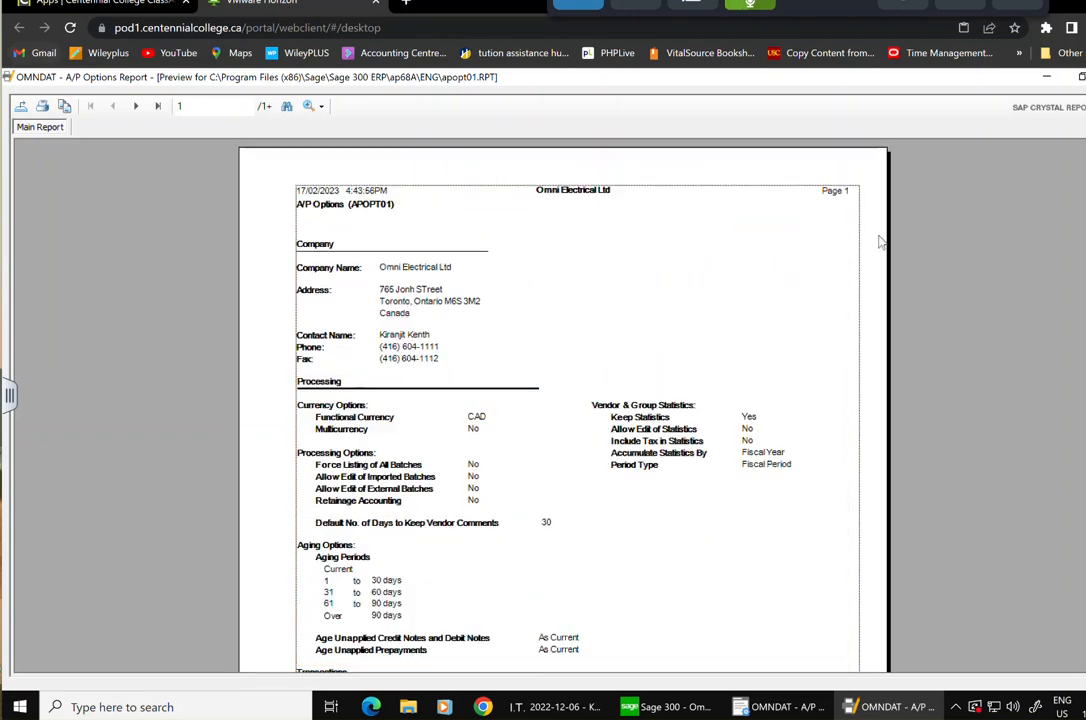
pyautogui.click(21, 106)
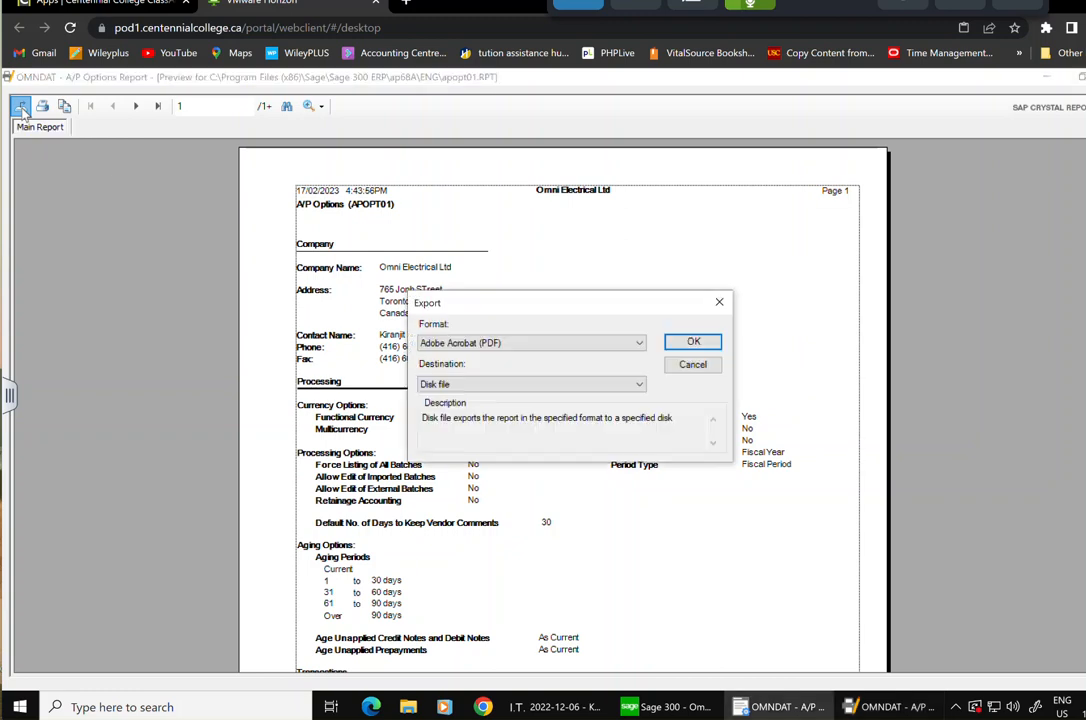
pyautogui.click(707, 347)
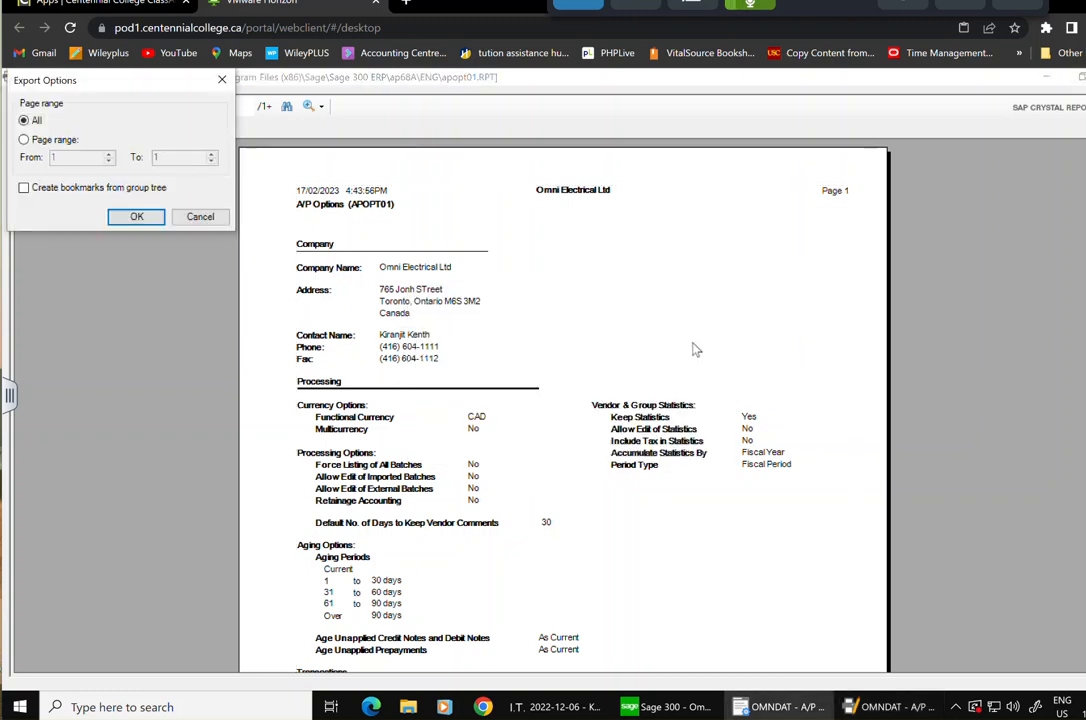
pyautogui.click(137, 218)
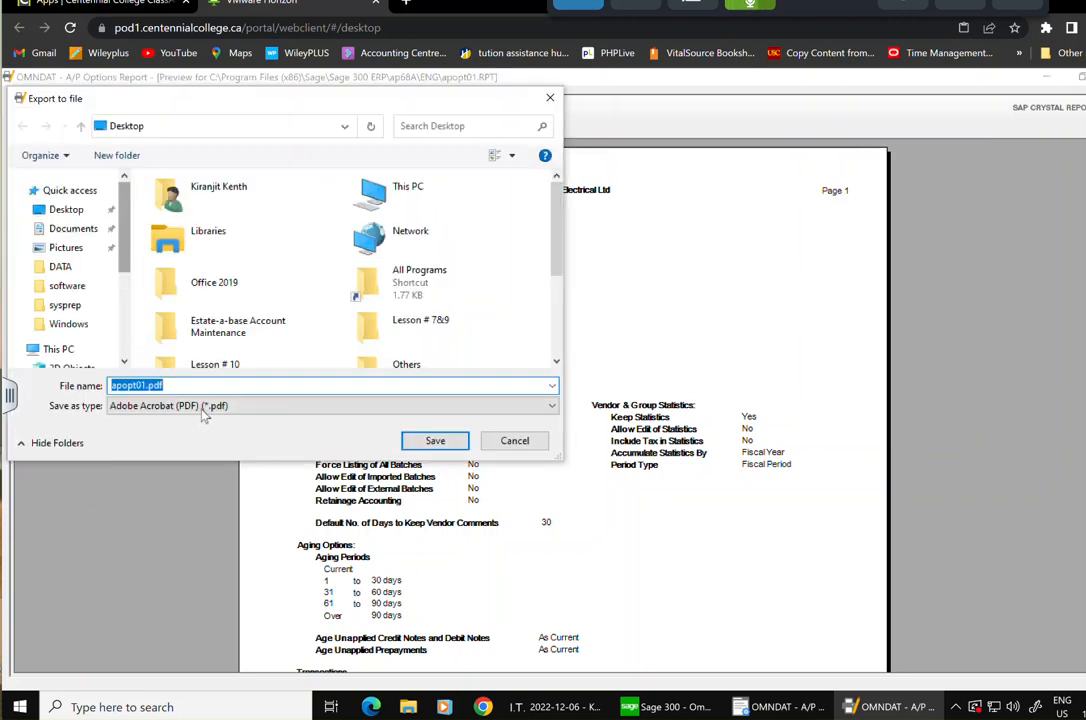
pyautogui.click(514, 441)
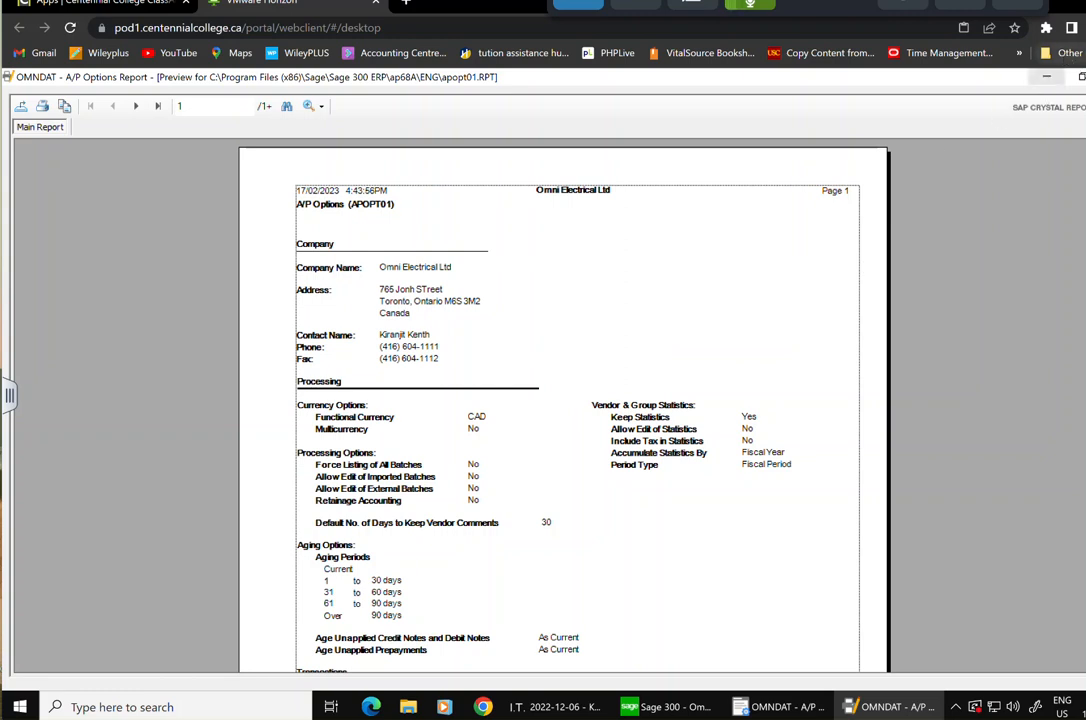
# Close the A/P Options report preview and its print window
pyautogui.click(1085, 77)
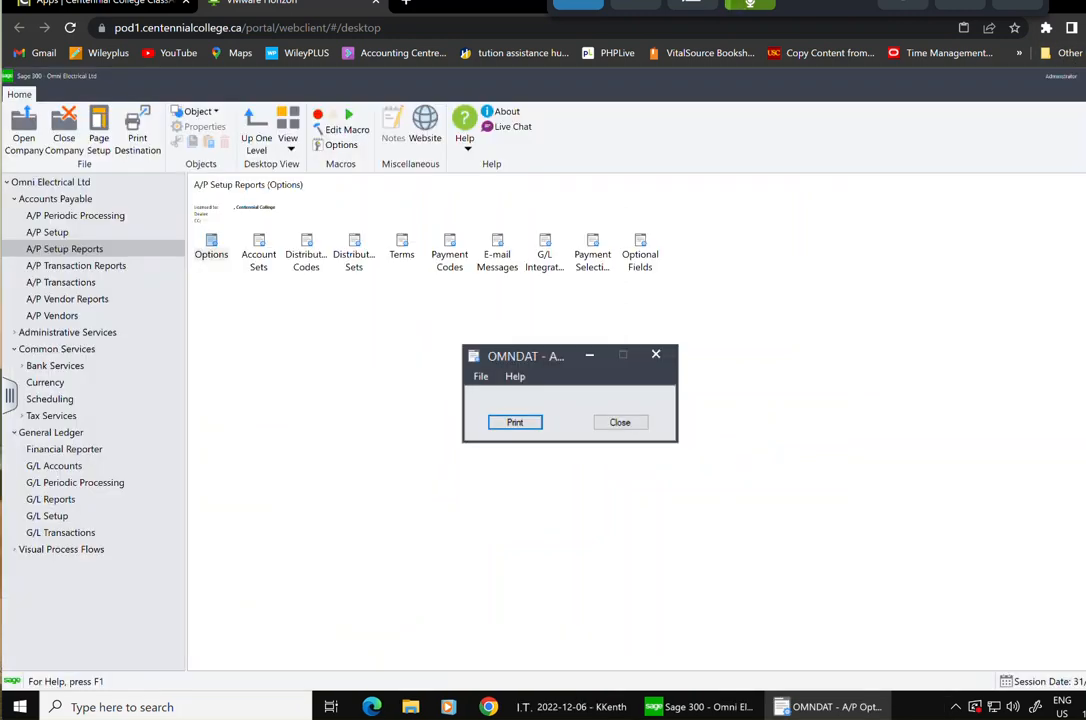
pyautogui.click(634, 426)
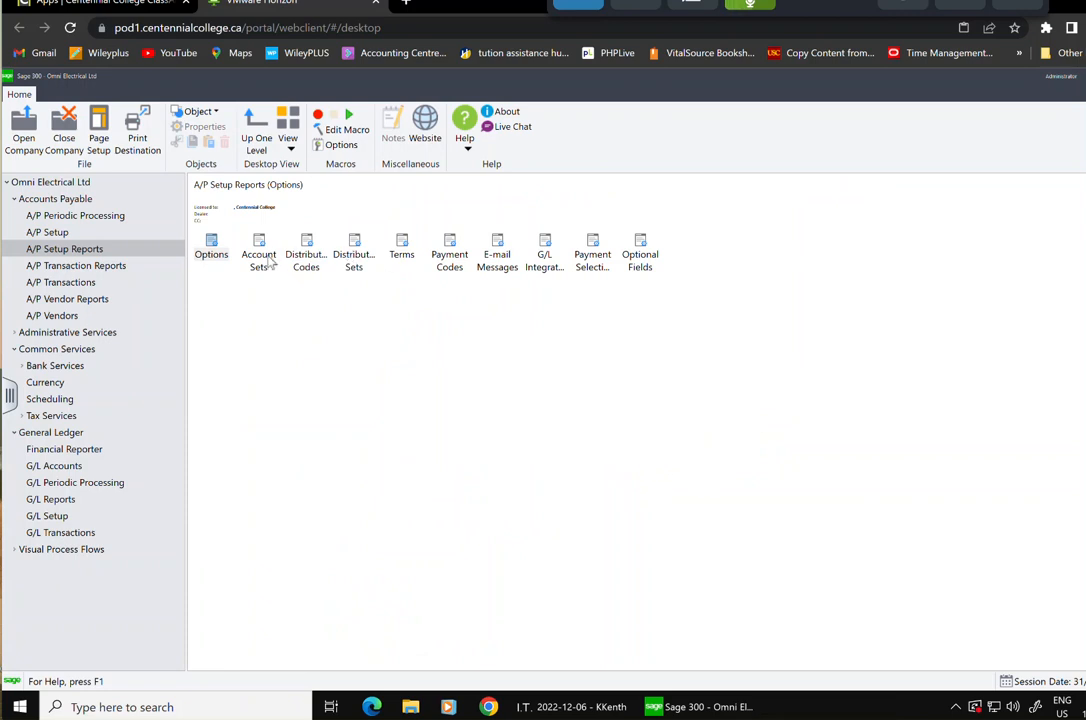
pyautogui.click(212, 246)
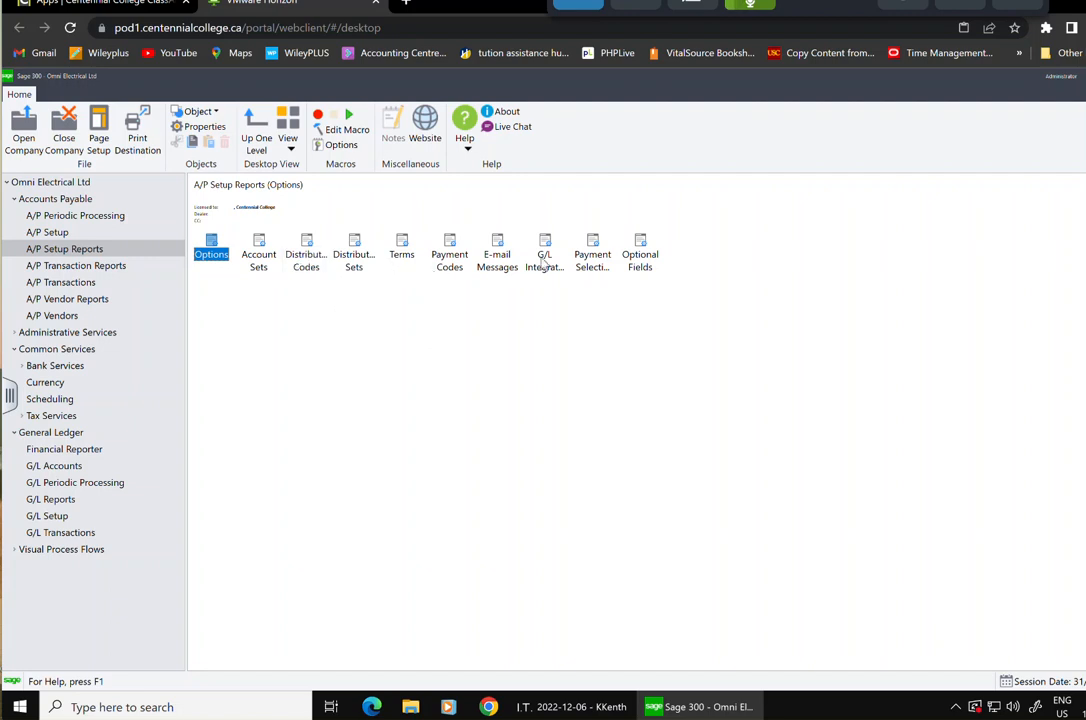
pyautogui.click(263, 257)
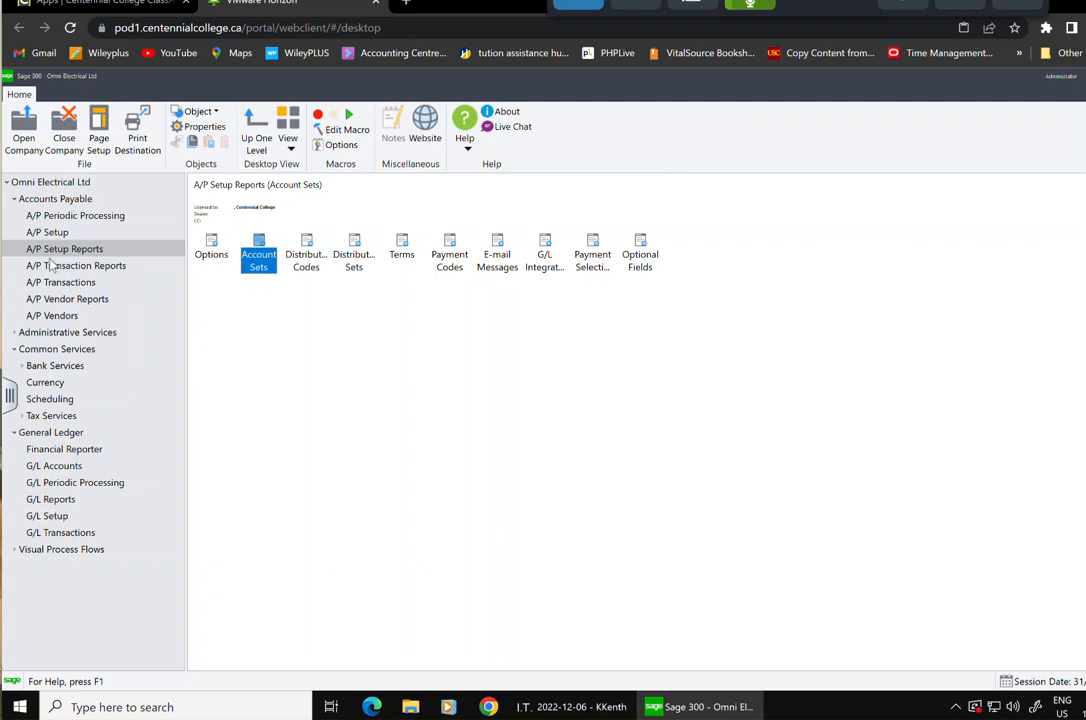
# Dump the OMNDAT company database from Administrative Services into the Lesson # 10 folder on the Desktop, accepting deletion of existing dump files
pyautogui.click(47, 335)
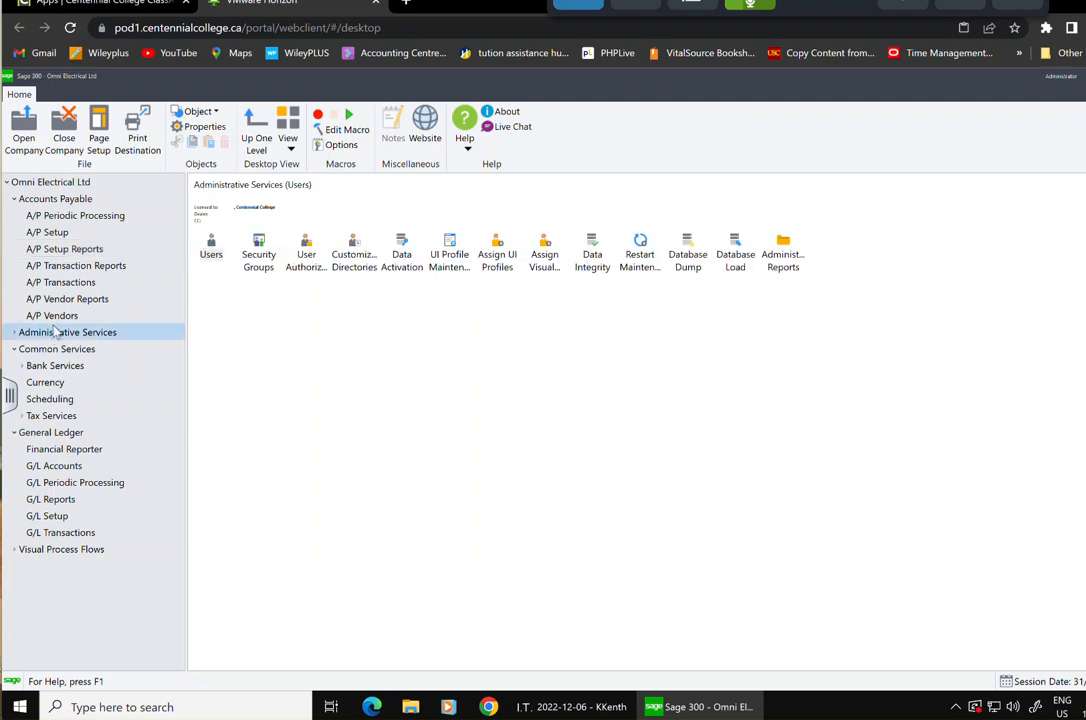
pyautogui.click(692, 258)
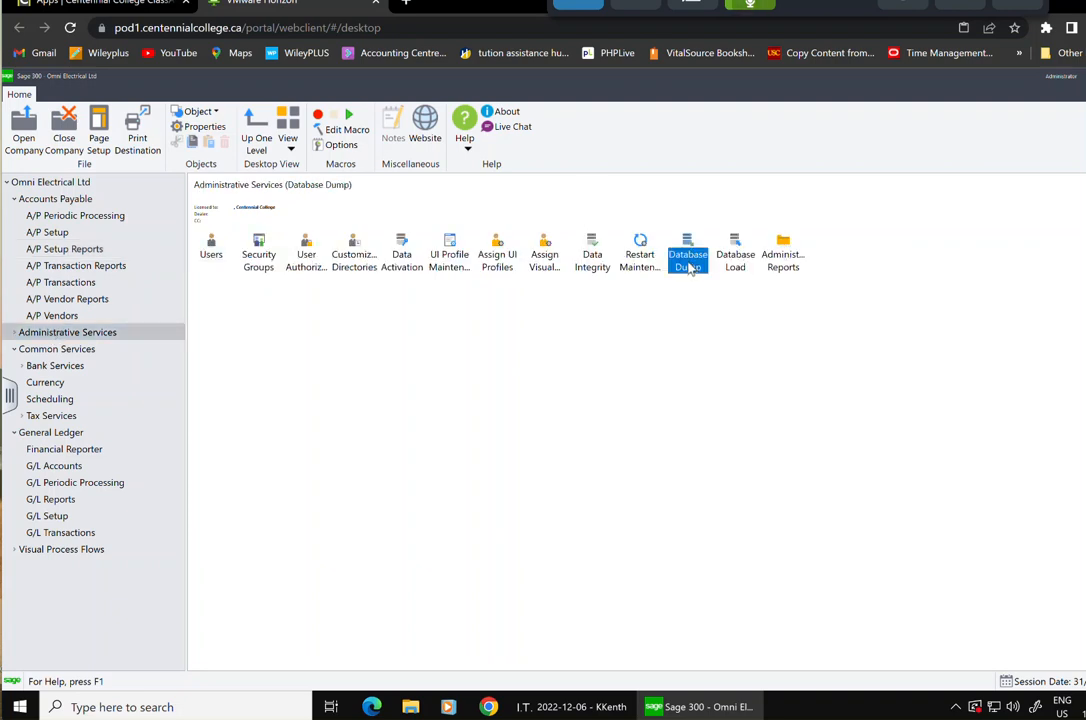
pyautogui.doubleClick(690, 260)
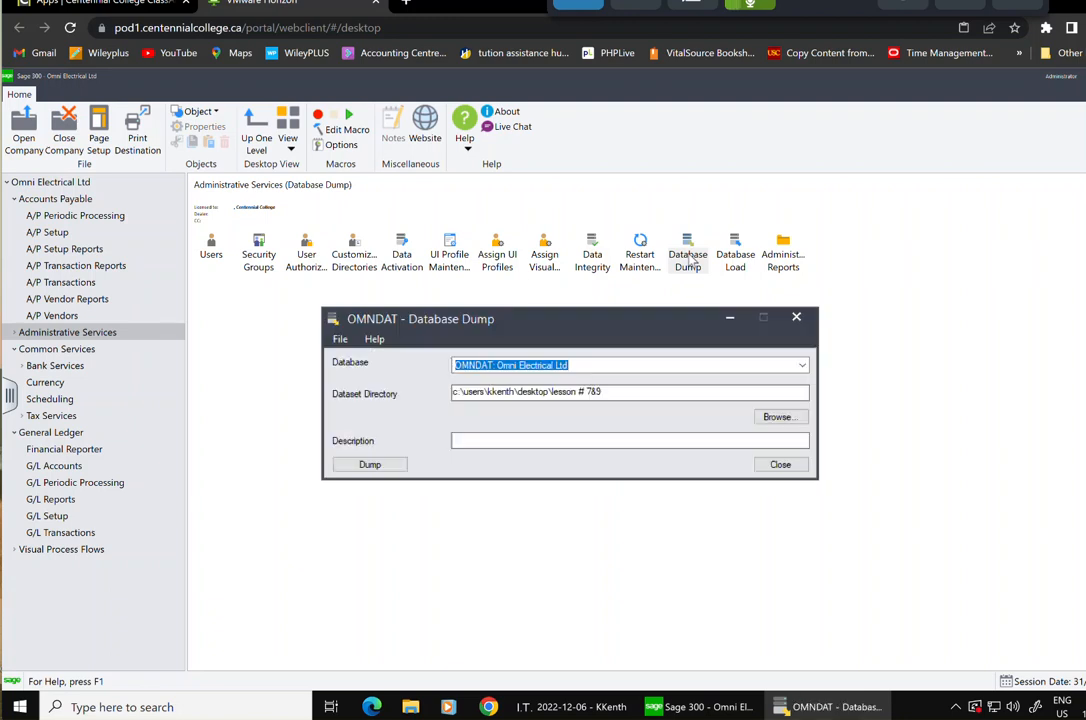
pyautogui.click(776, 416)
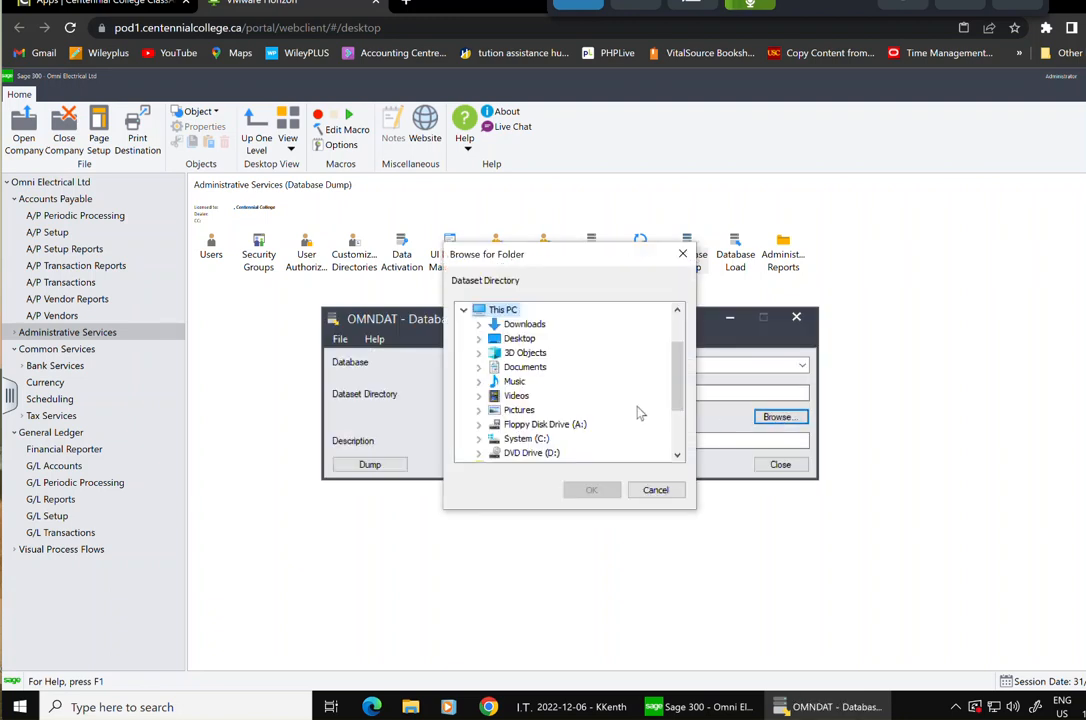
pyautogui.click(521, 341)
pyautogui.doubleClick(521, 341)
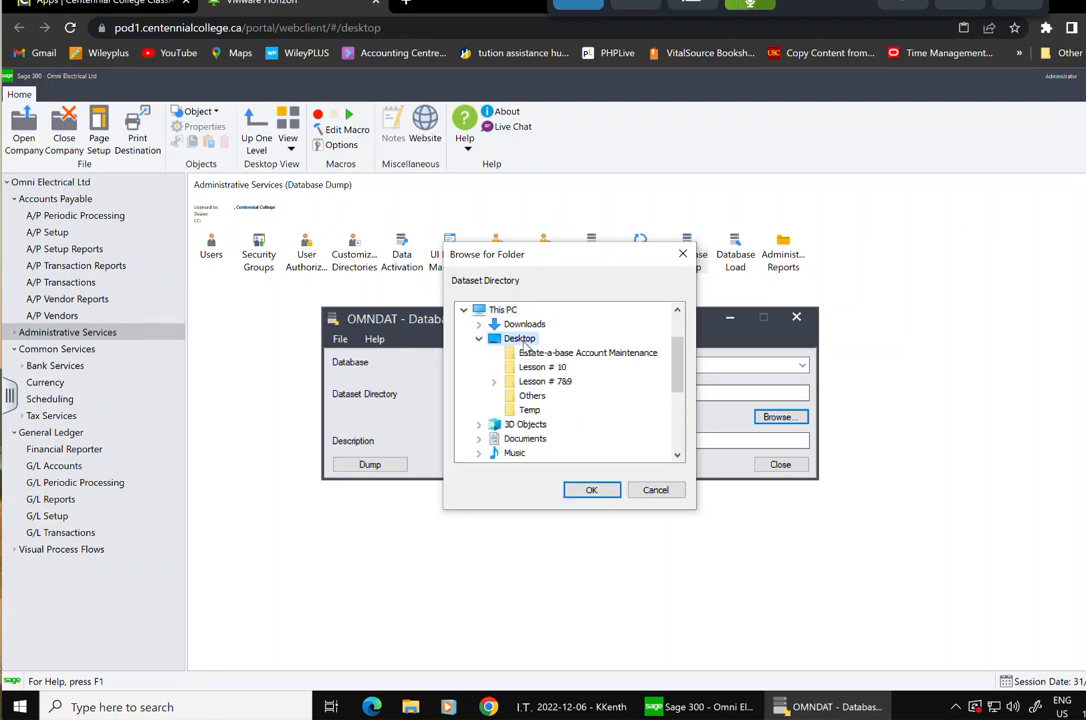
pyautogui.click(546, 370)
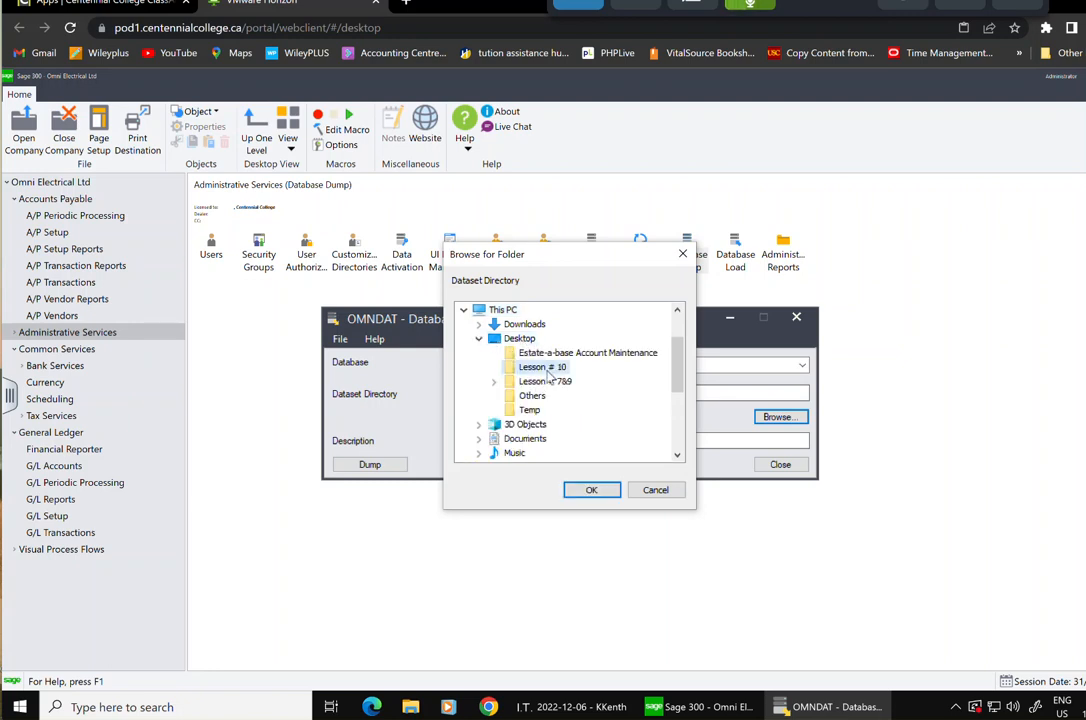
pyautogui.click(591, 489)
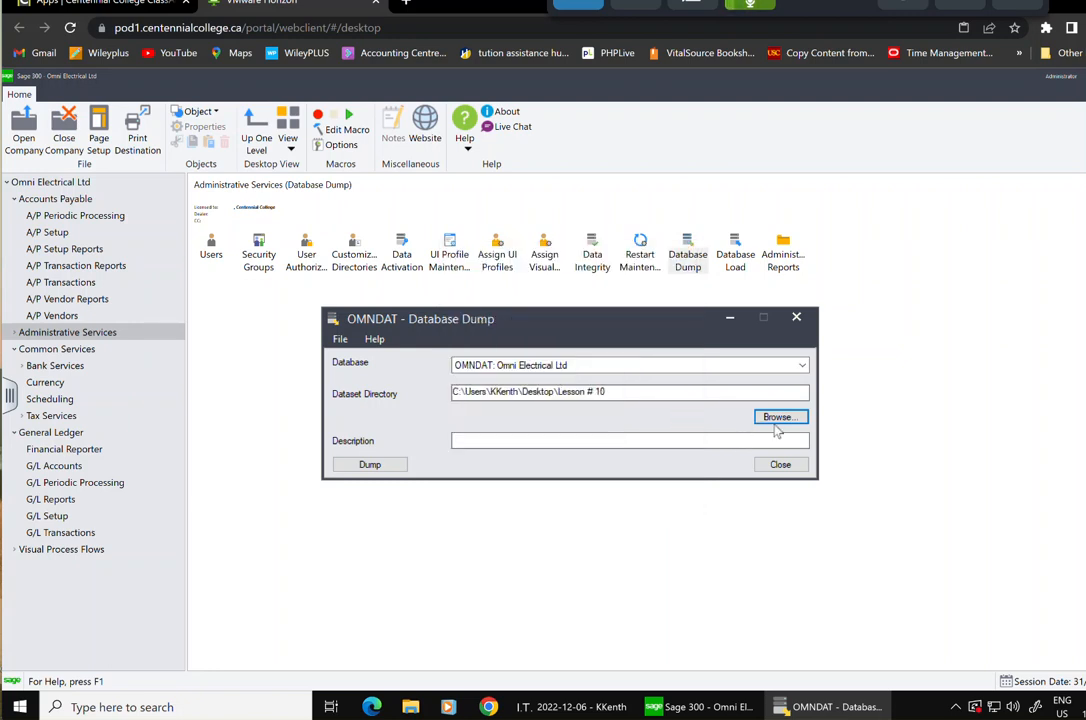
pyautogui.click(370, 465)
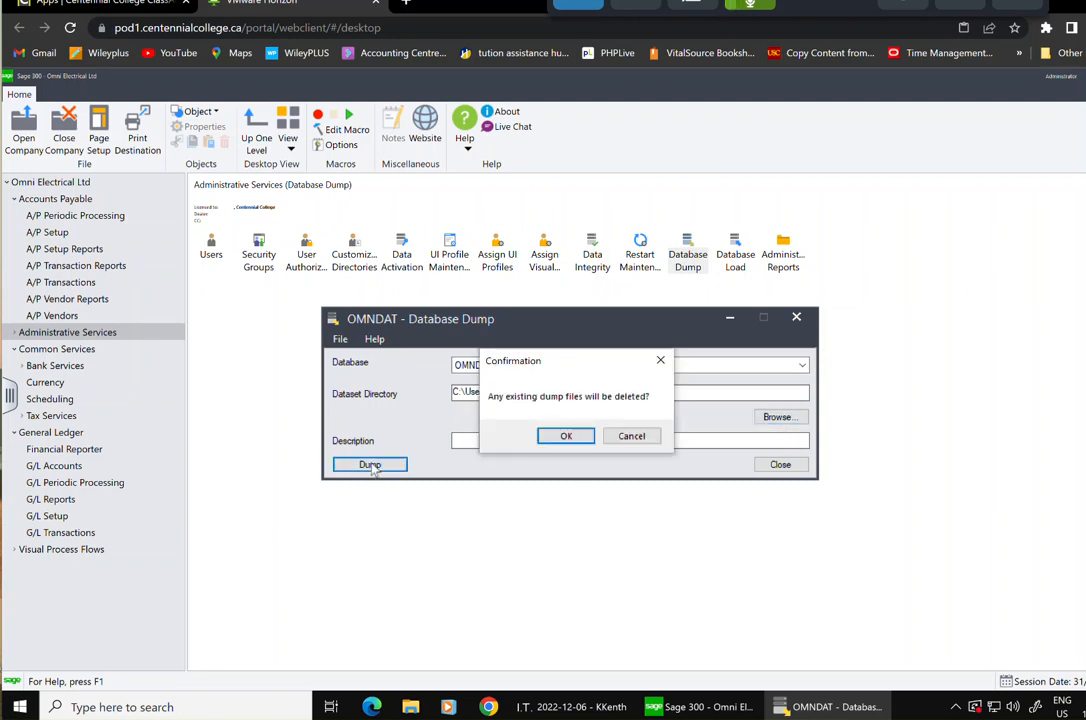
pyautogui.click(561, 438)
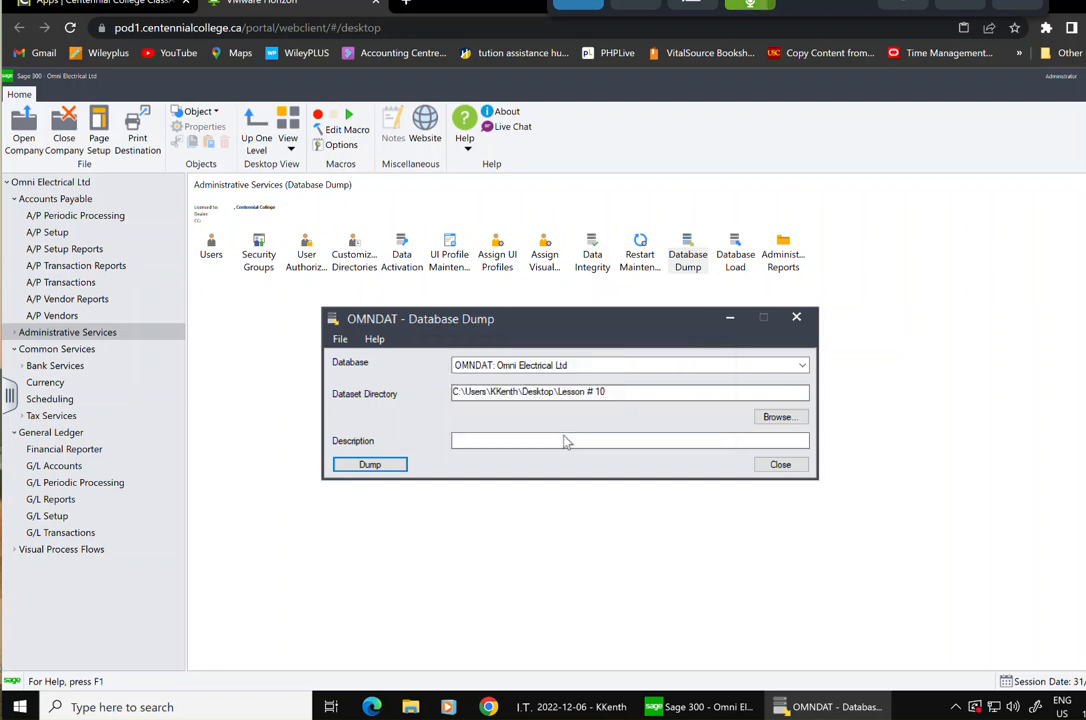
pyautogui.click(636, 553)
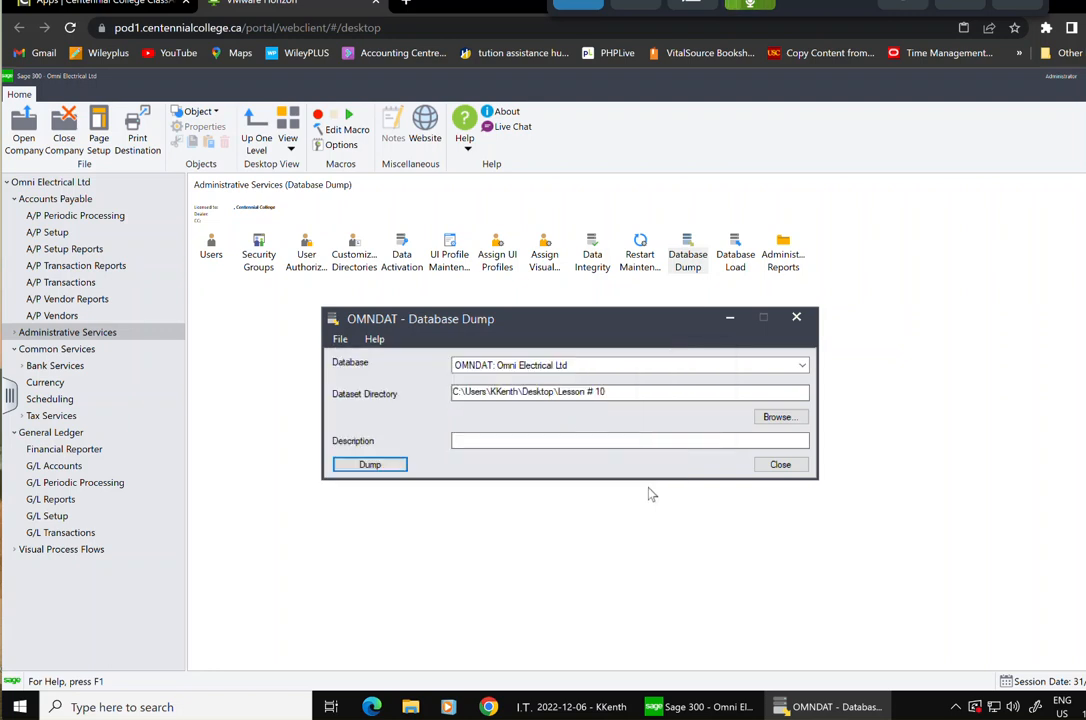
# Dump the OMNSYS system database into the same Lesson # 10 directory and close Database Dump
pyautogui.click(802, 365)
pyautogui.click(598, 391)
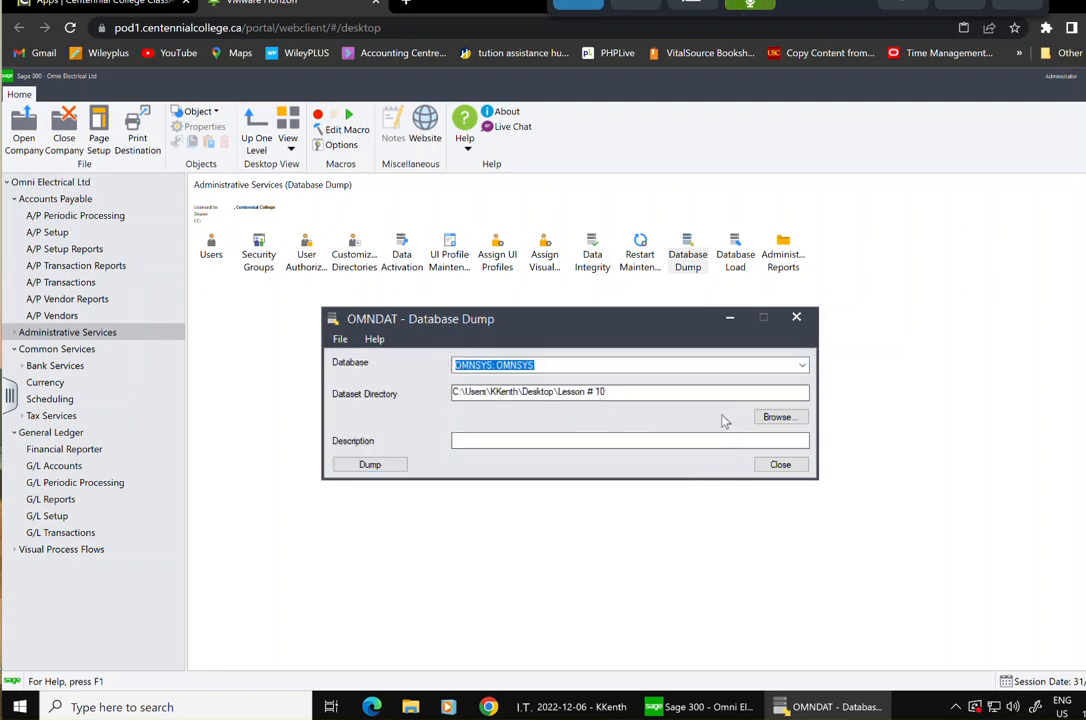
pyautogui.click(779, 416)
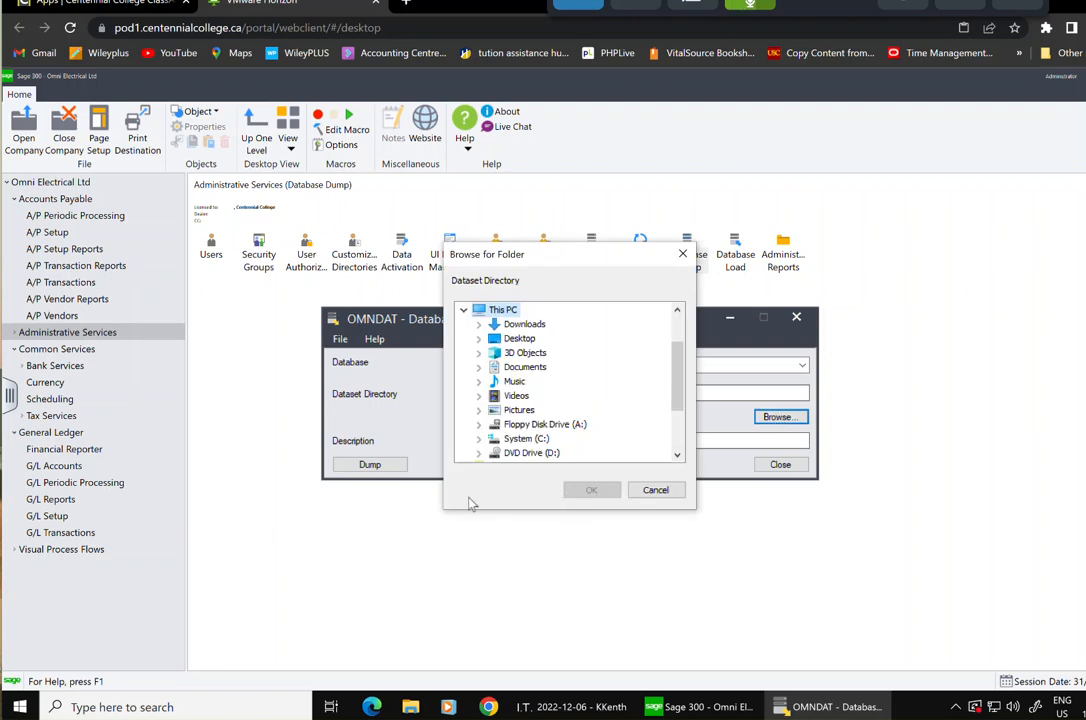
pyautogui.click(520, 341)
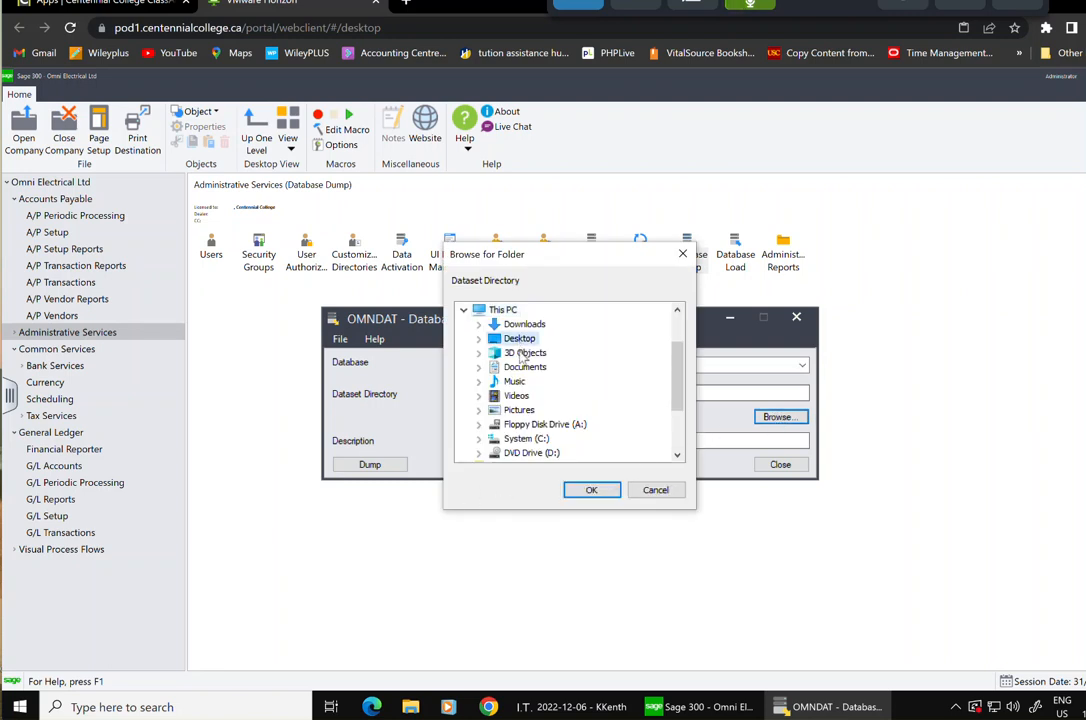
pyautogui.click(648, 495)
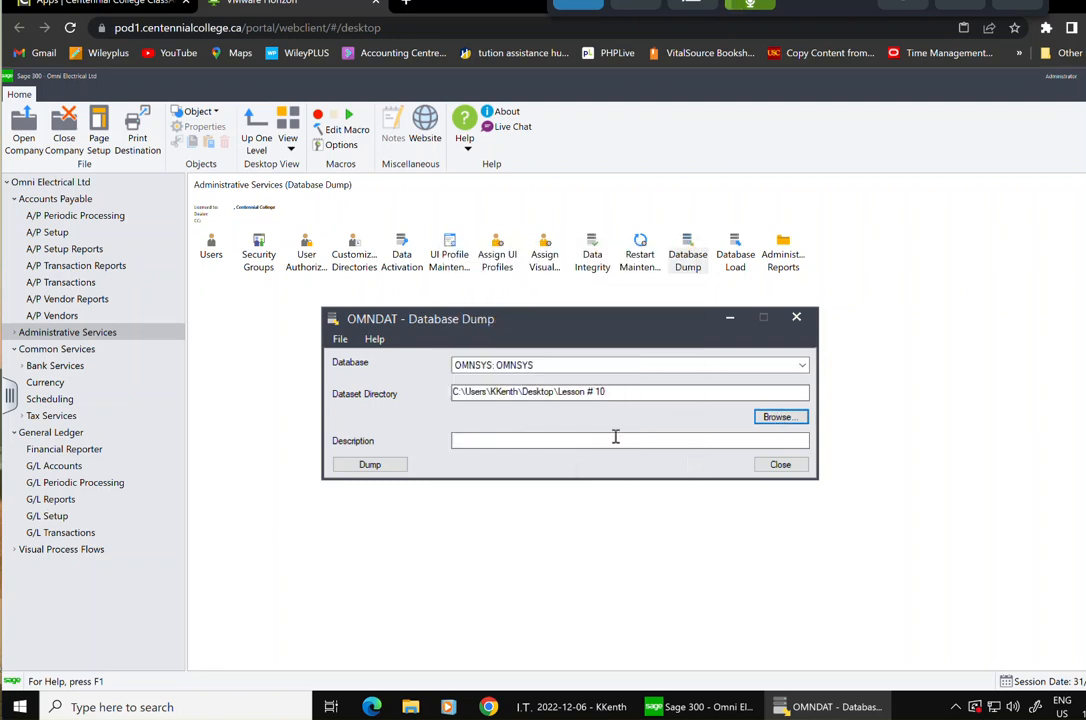
pyautogui.click(370, 465)
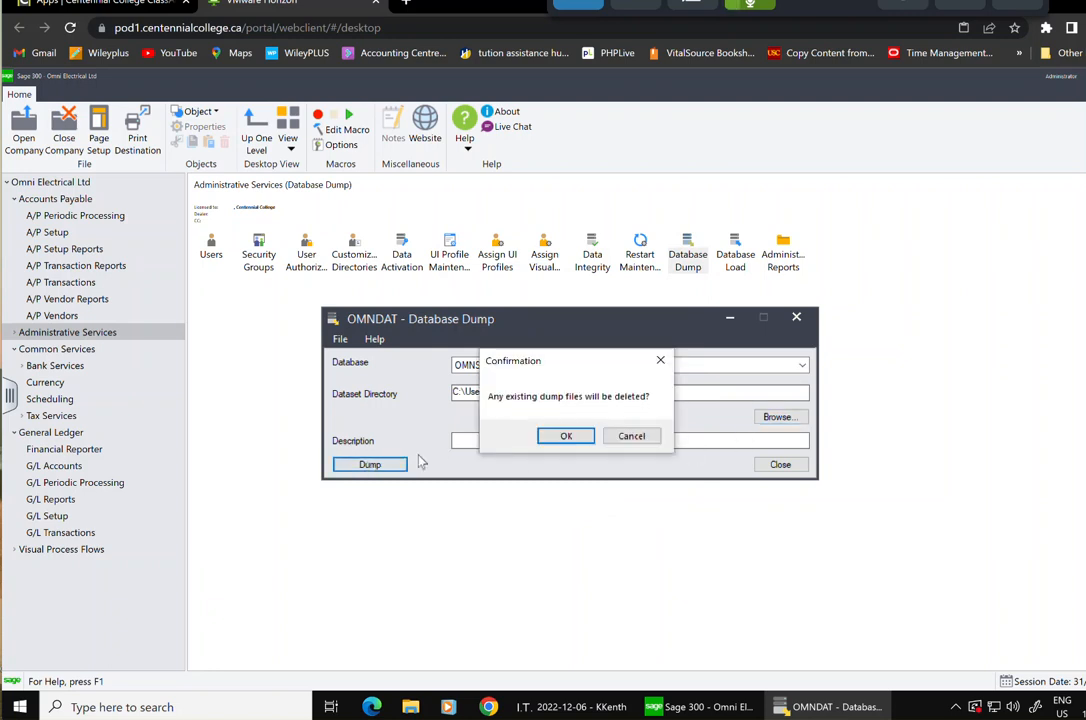
pyautogui.click(561, 437)
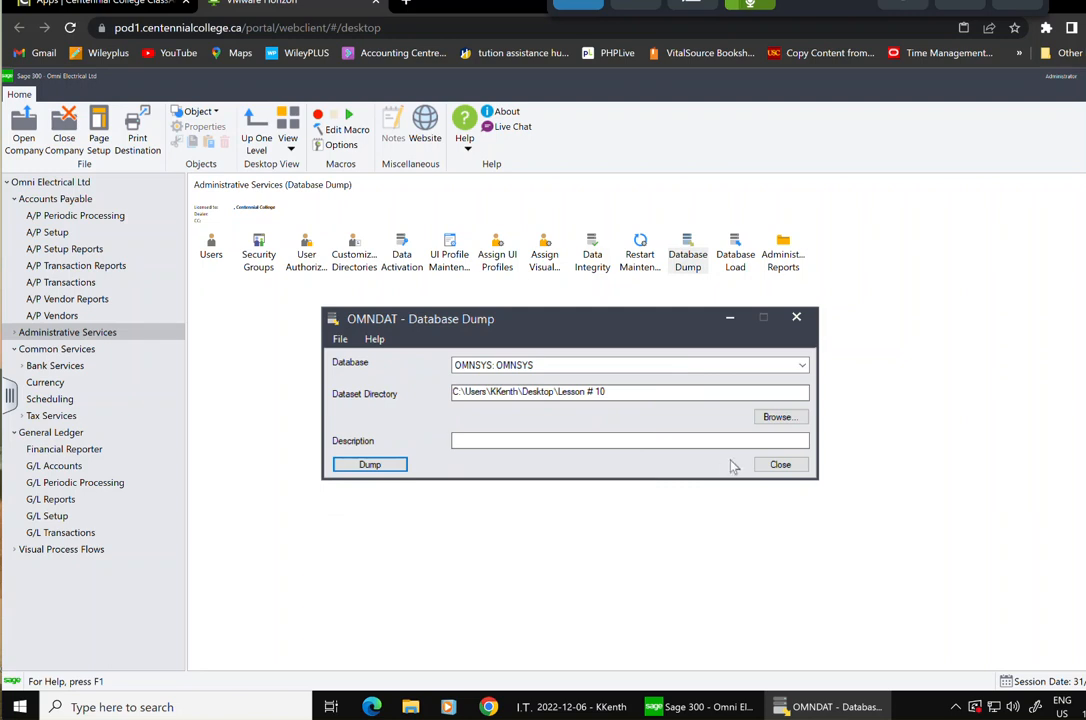
pyautogui.click(780, 466)
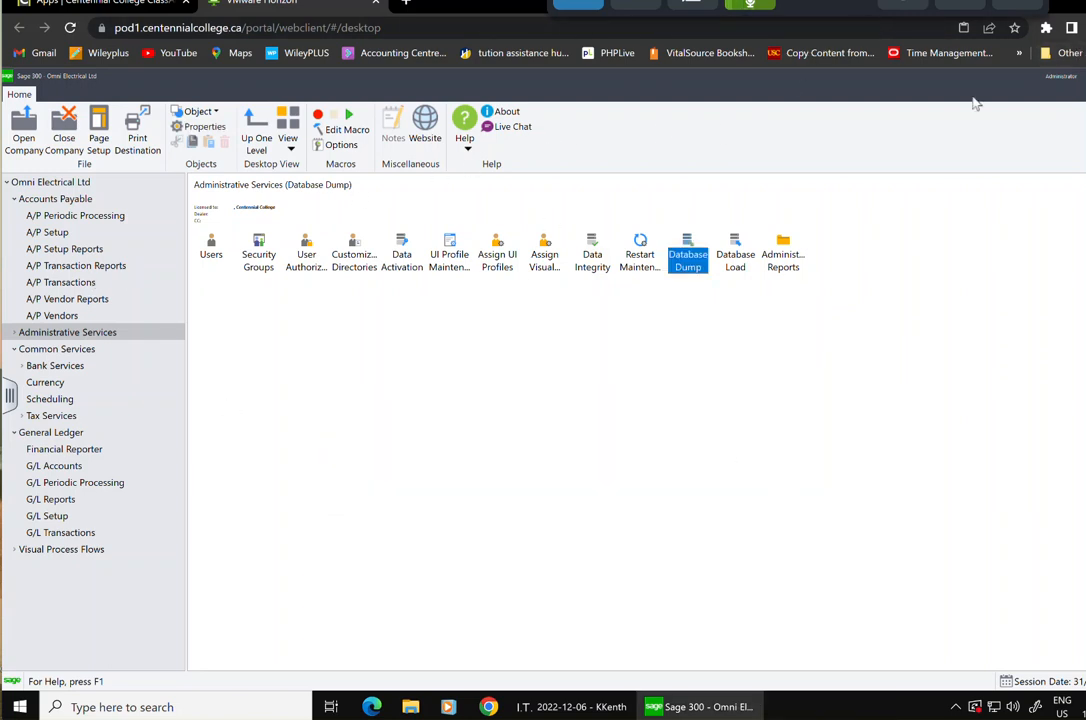
# Close the Omni Electrical Ltd company and exit Sage 300
pyautogui.click(62, 126)
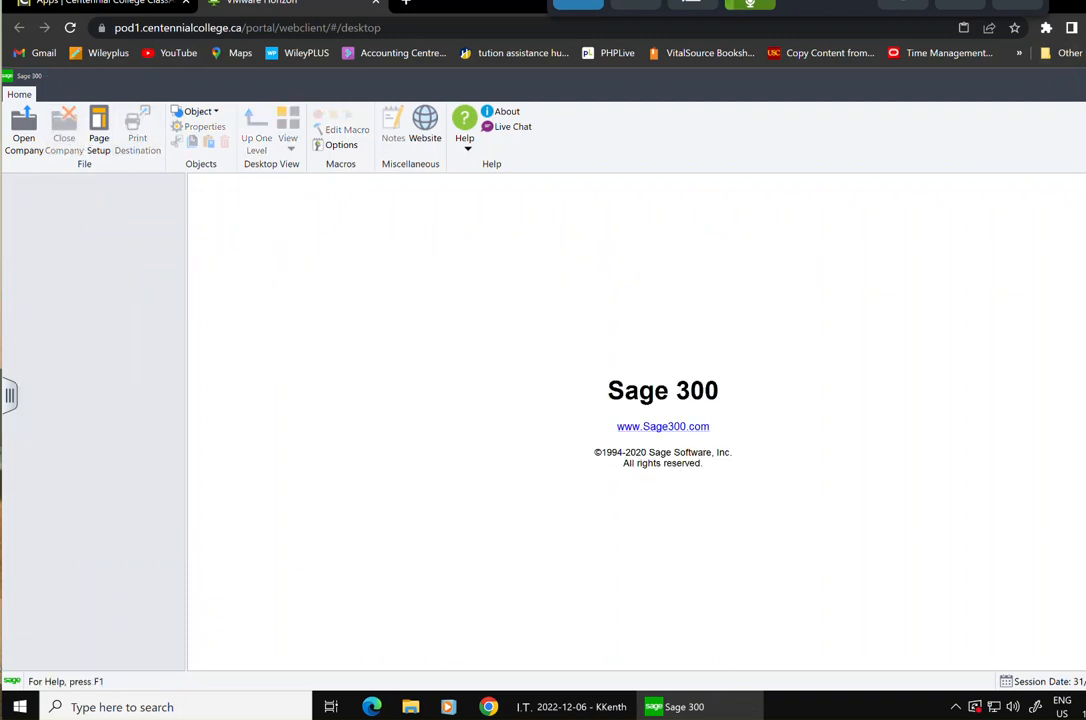
pyautogui.hotkey('alt', 'F4')
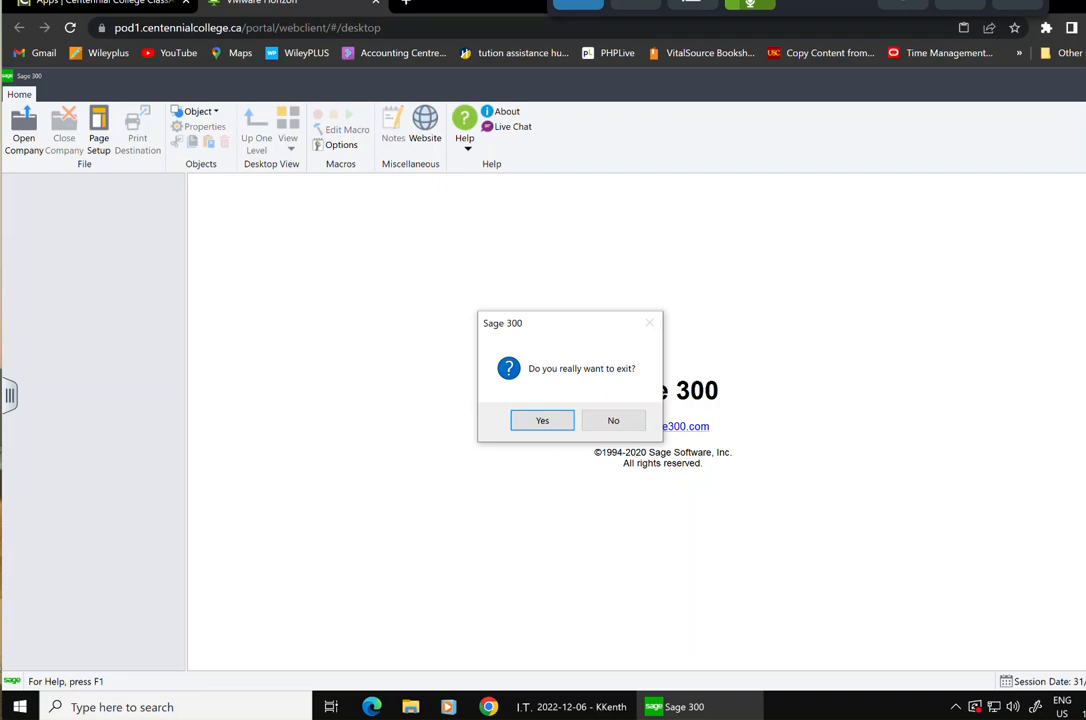
pyautogui.click(551, 430)
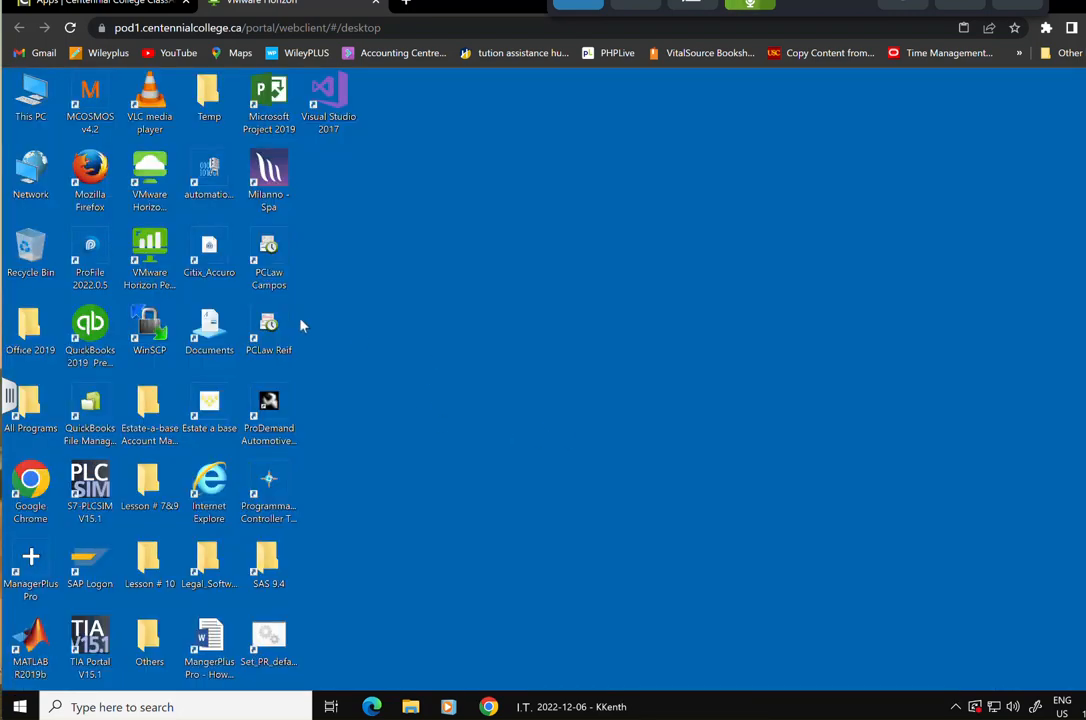
# Copy the Lesson # 10 folder from the Desktop into the ACCT238 folder on the H: network drive
pyautogui.rightClick(168, 572)
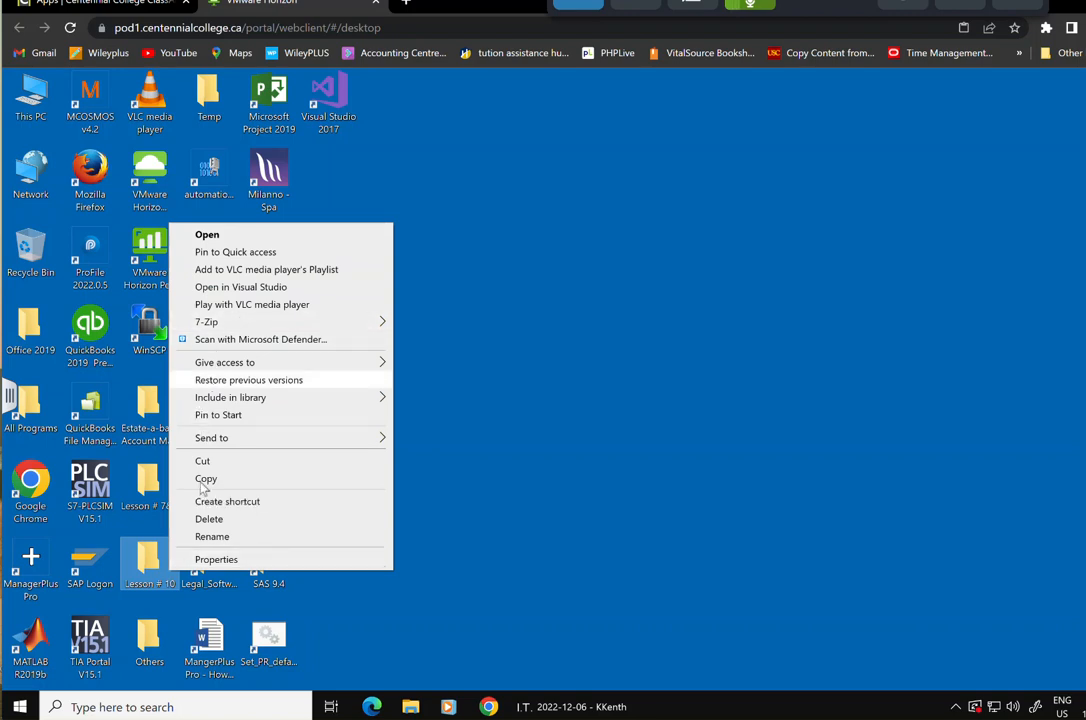
pyautogui.click(206, 480)
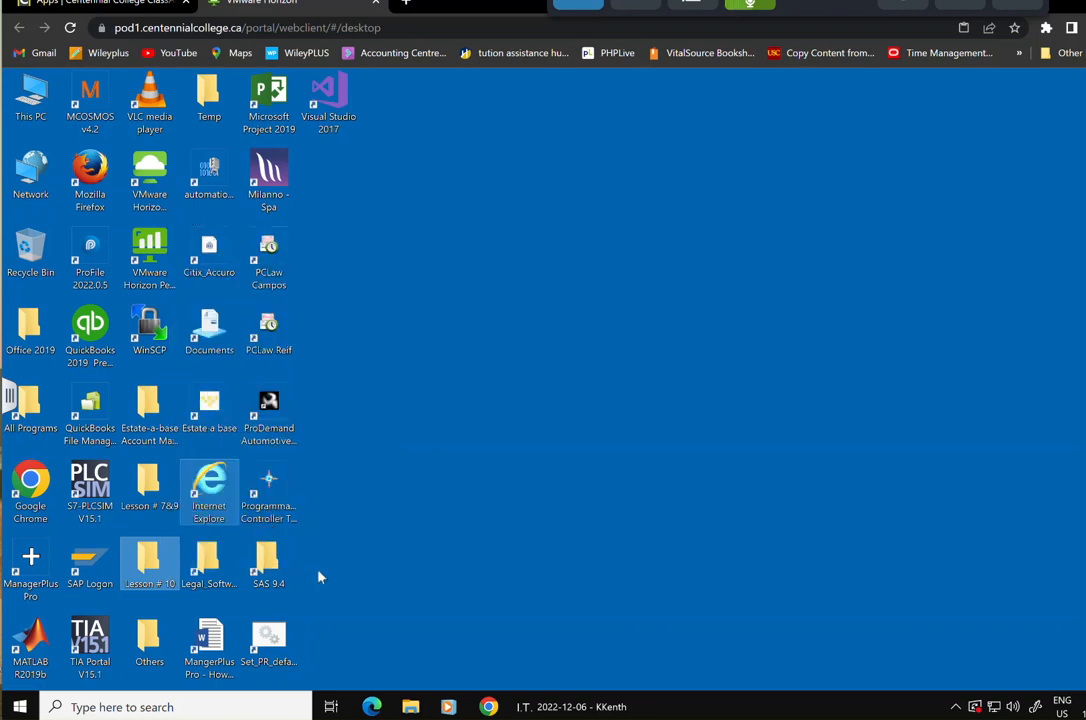
pyautogui.click(410, 707)
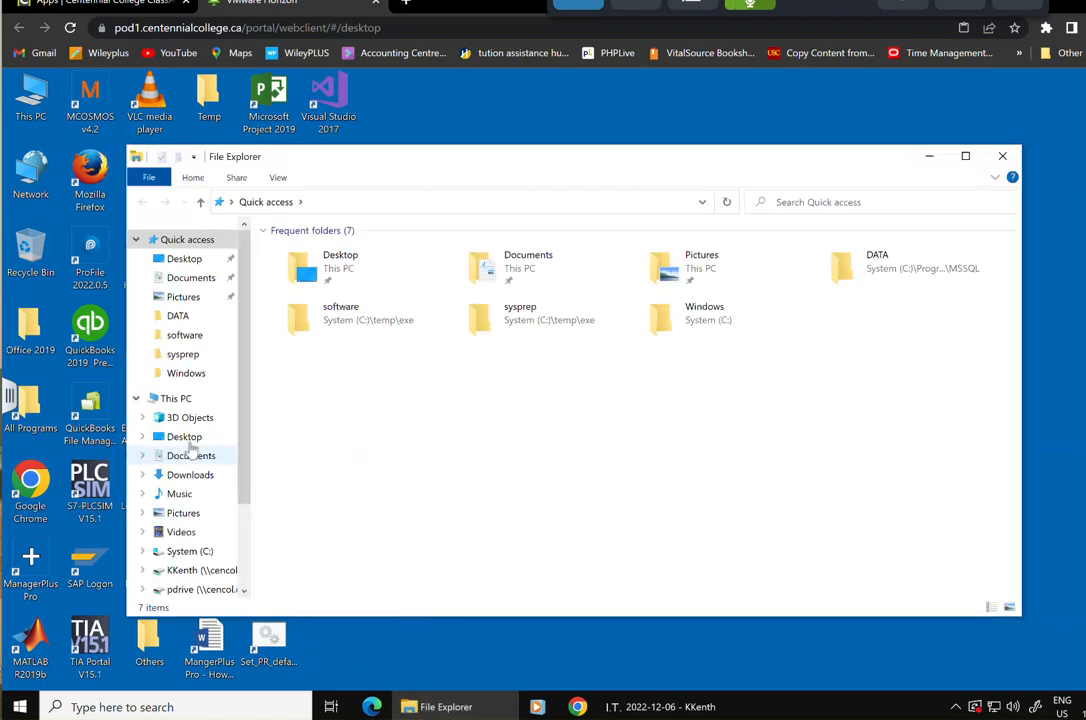
pyautogui.click(197, 572)
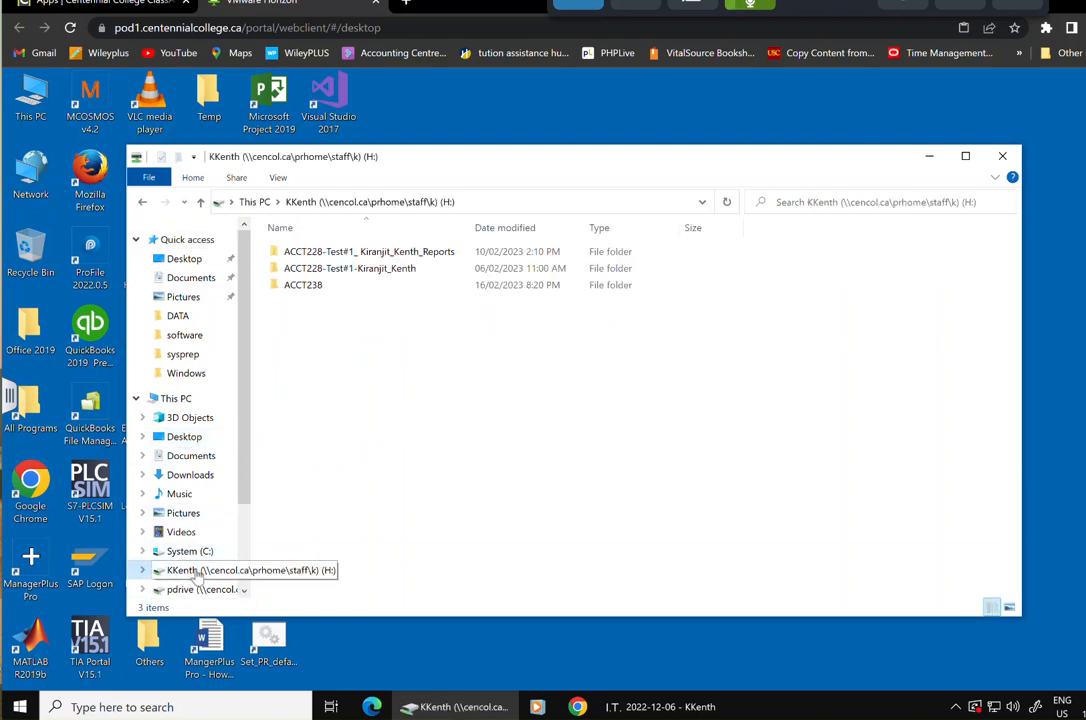
pyautogui.doubleClick(308, 288)
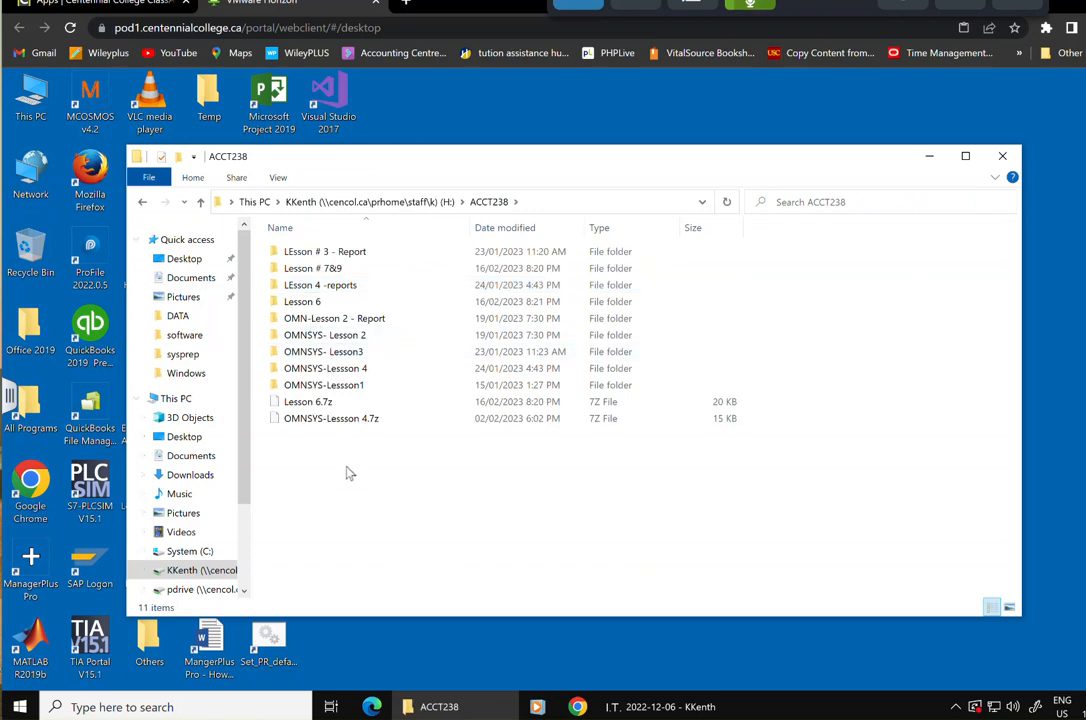
pyautogui.rightClick(346, 493)
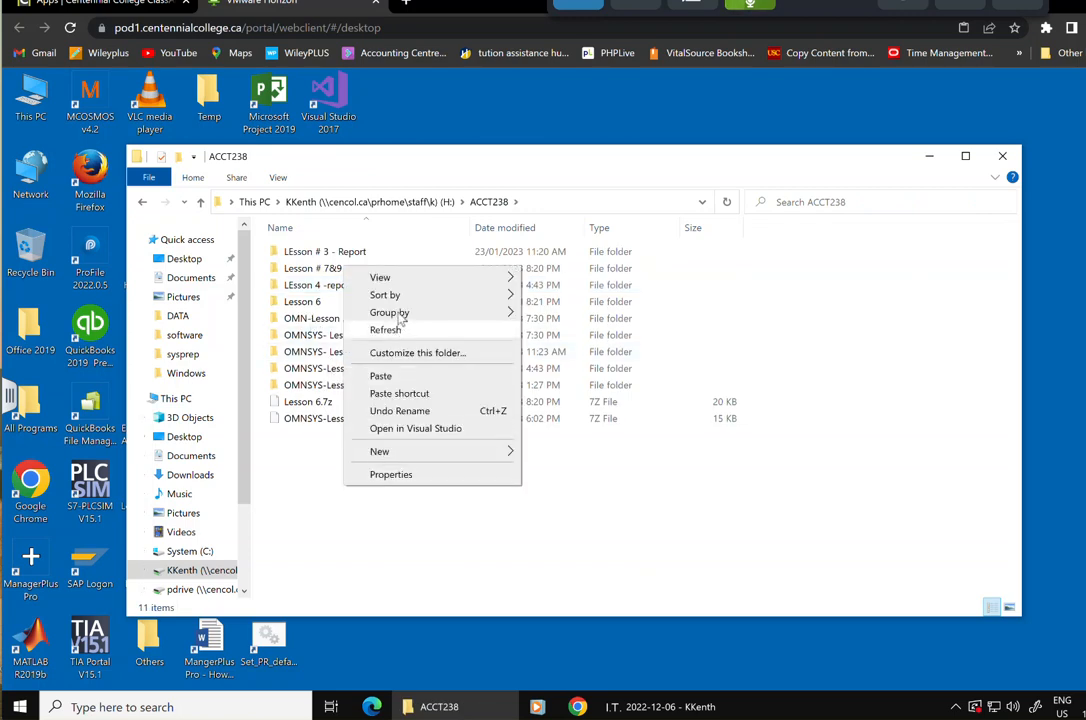
pyautogui.moveTo(379, 451)
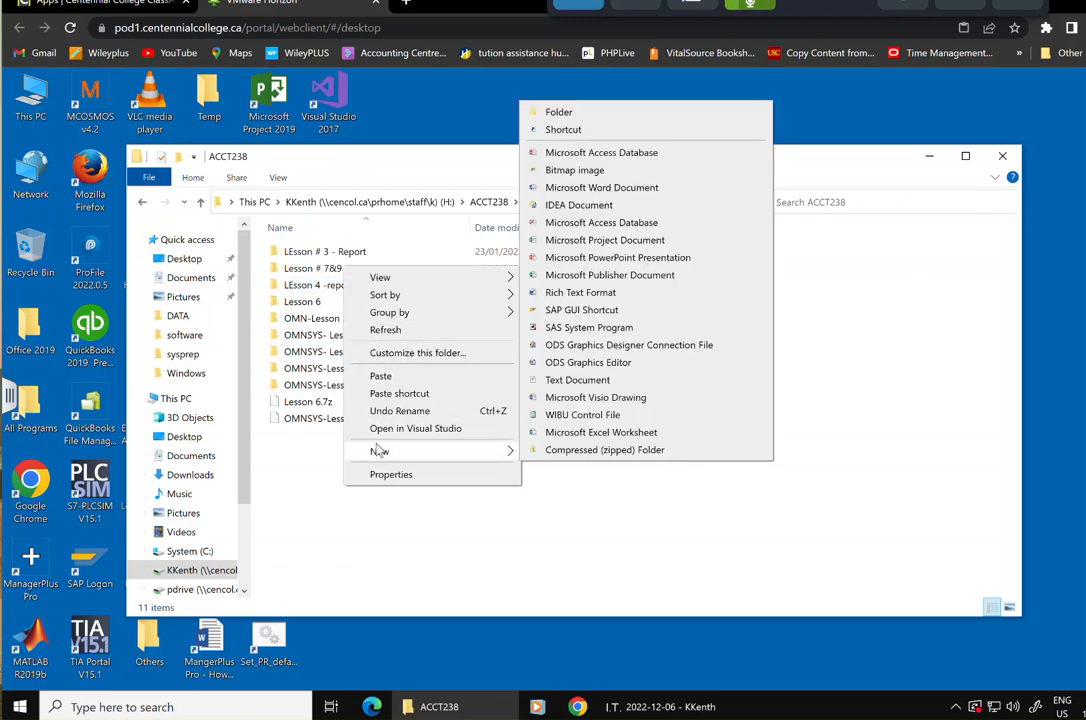
pyautogui.click(388, 376)
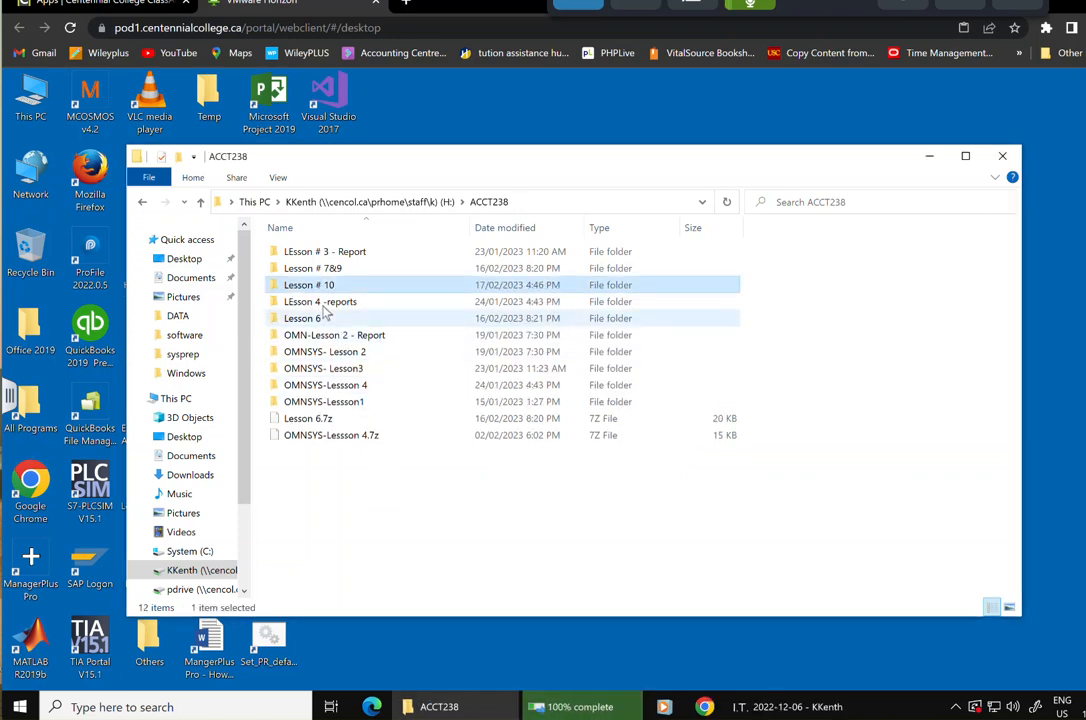
# Check the contents of the copied Lesson # 10 folder and close File Explorer
pyautogui.doubleClick(318, 287)
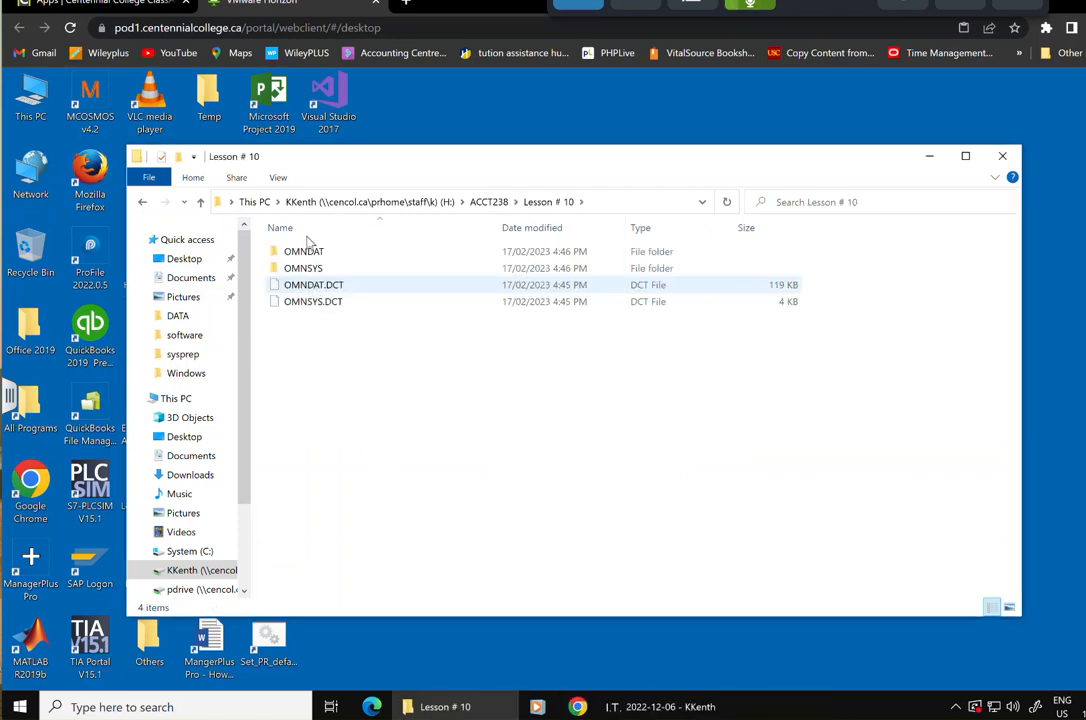
pyautogui.click(145, 203)
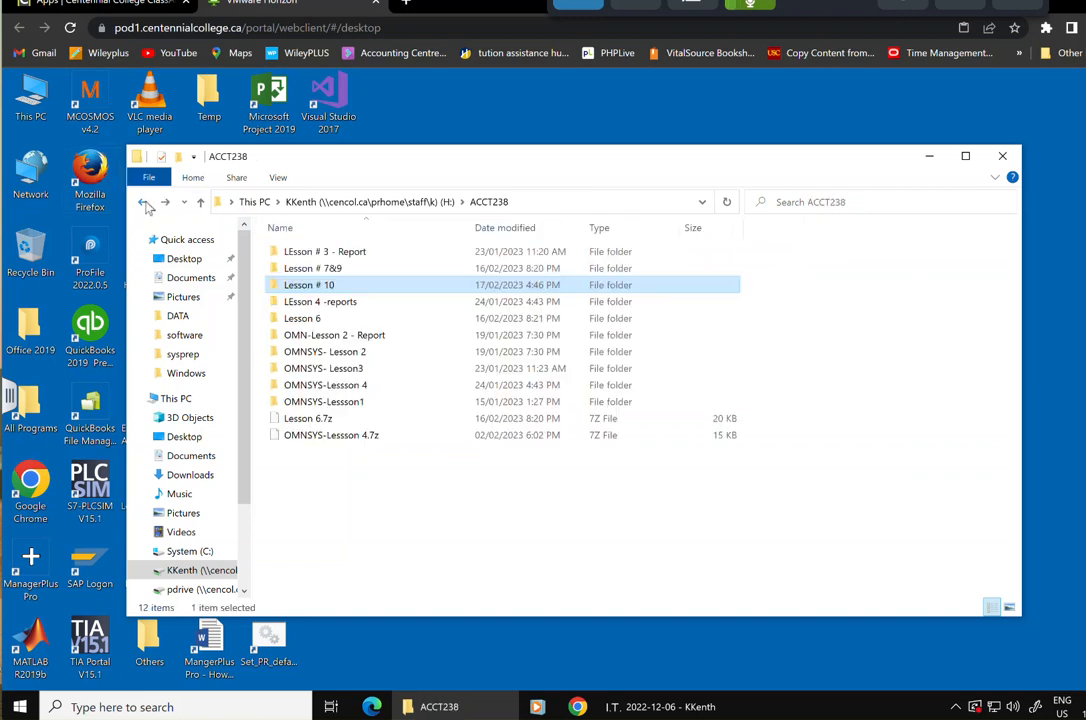
pyautogui.click(1002, 158)
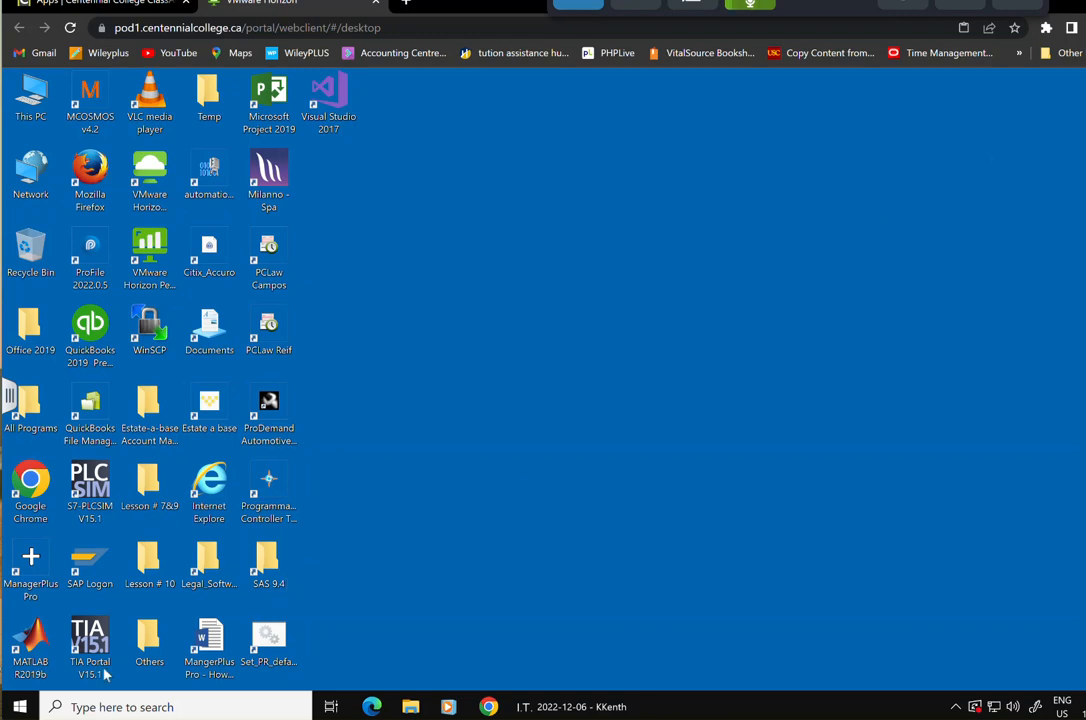